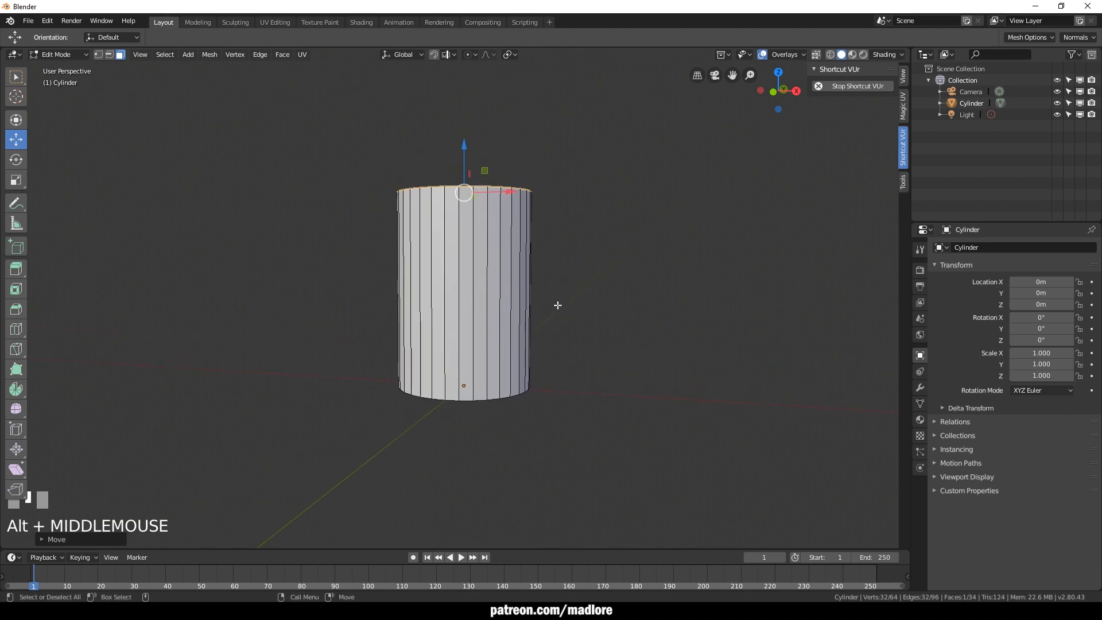
# Raise the cylinder's top face slightly along the Z axis
pyautogui.moveTo(464, 152); pyautogui.dragTo(465, 145)
pyautogui.scroll(-2, 539, 316)
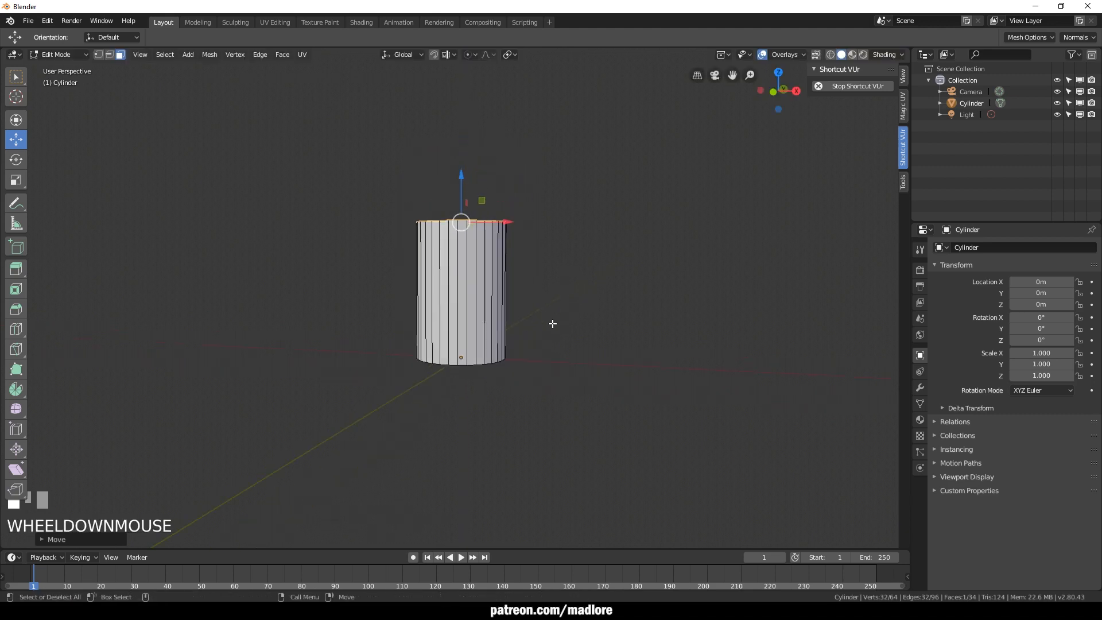
# Delete the cylinder's top cap, select the open rim loop and fill it with triangulated faces
pyautogui.keyDown('alt'); pyautogui.moveTo(538, 329); pyautogui.dragTo(540, 359, button='middle'); pyautogui.keyUp('alt')
pyautogui.keyDown('alt'); pyautogui.moveTo(540, 358); pyautogui.dragTo(470, 402); pyautogui.keyUp('alt')
pyautogui.press('Delete')
pyautogui.keyDown('alt'); pyautogui.click(466, 282); pyautogui.keyUp('alt')
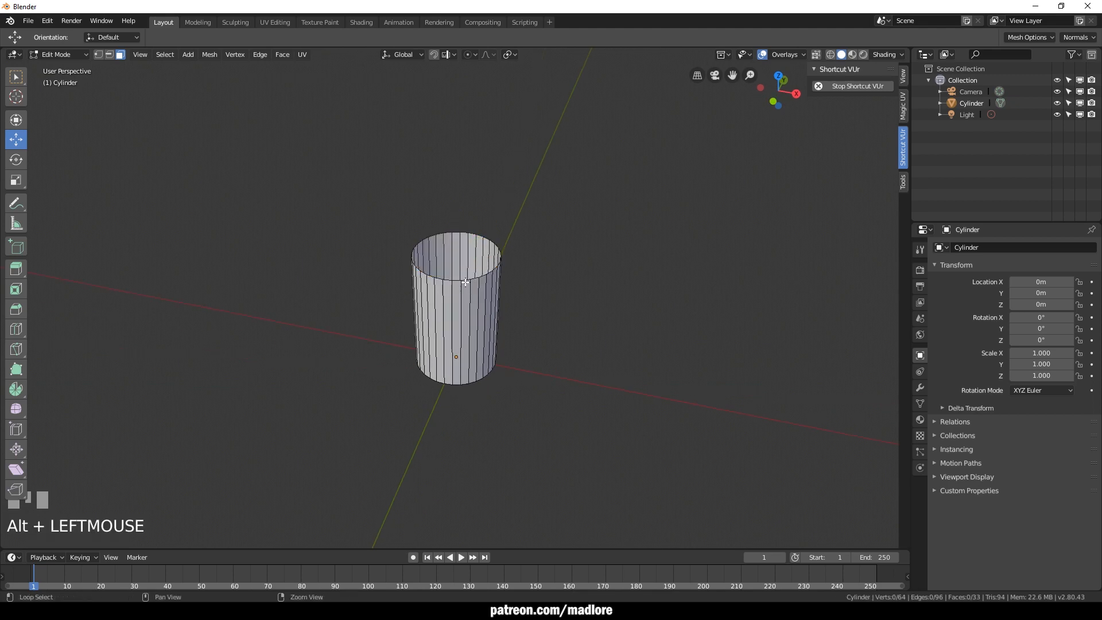
pyautogui.keyDown('alt'); pyautogui.click(464, 280); pyautogui.keyUp('alt')
pyautogui.hotkey('alt', 'f')
pyautogui.keyDown('alt'); pyautogui.moveTo(484, 253); pyautogui.dragTo(490, 329); pyautogui.keyUp('alt')
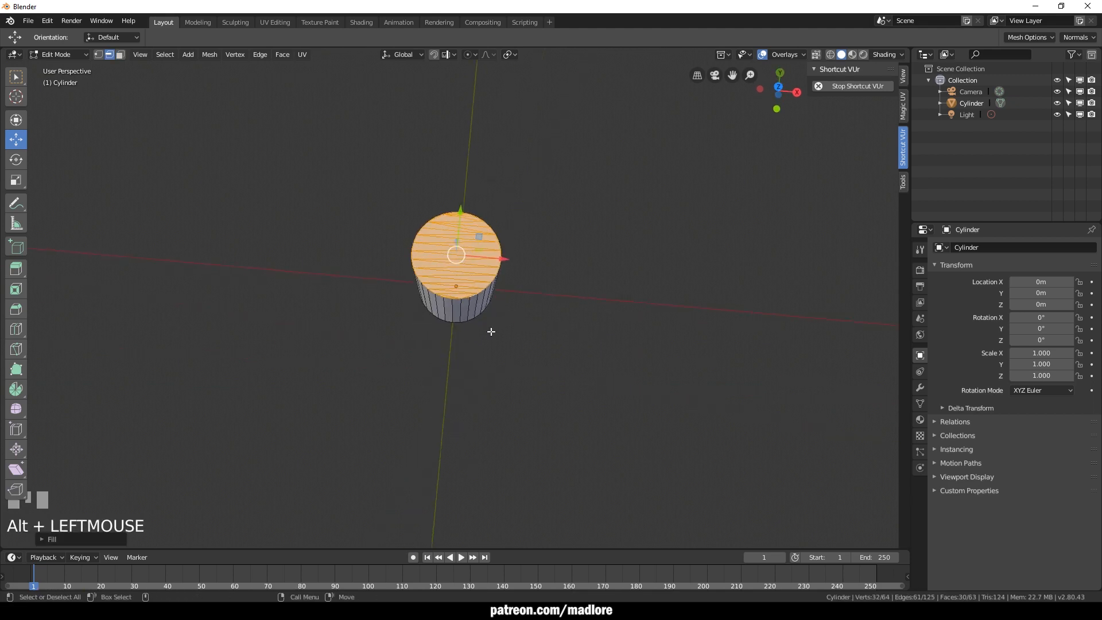
# Undo the cap fill and deletion to restore the original top face, and return to Object Mode
pyautogui.scroll(2, 512, 327)
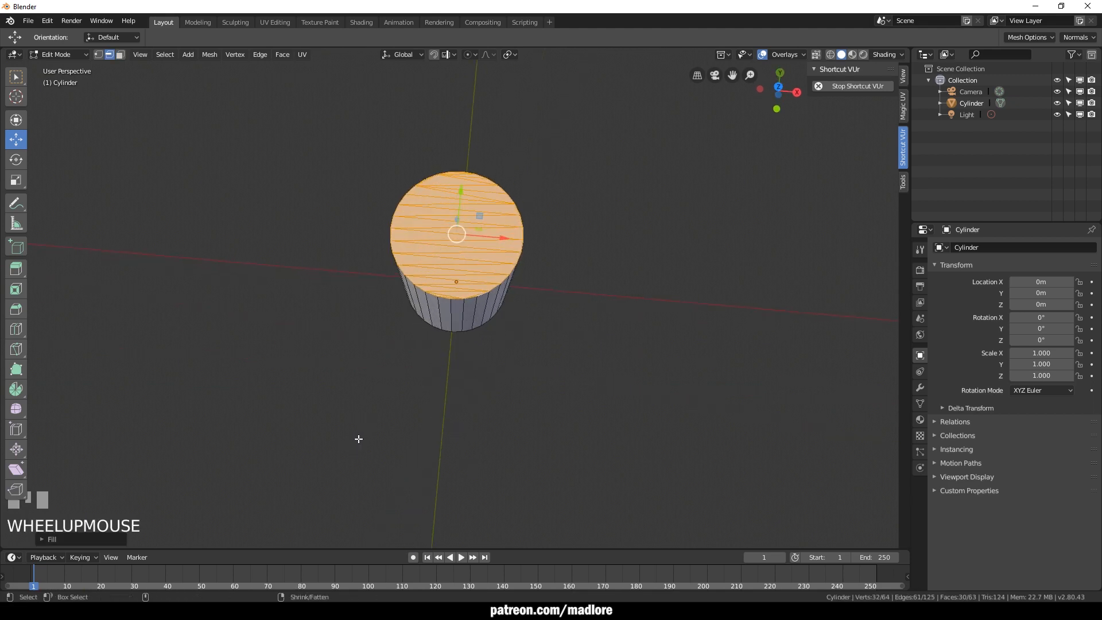
pyautogui.hotkey('ctrl', 'z')
pyautogui.hotkey('ctrl', 'z')
pyautogui.hotkey('ctrl', 'z')
pyautogui.hotkey('ctrl', 'z')
pyautogui.hotkey('ctrl', 'z')
pyautogui.press('`')
pyautogui.keyDown('alt'); pyautogui.moveTo(468, 485); pyautogui.dragTo(471, 453); pyautogui.keyUp('alt')
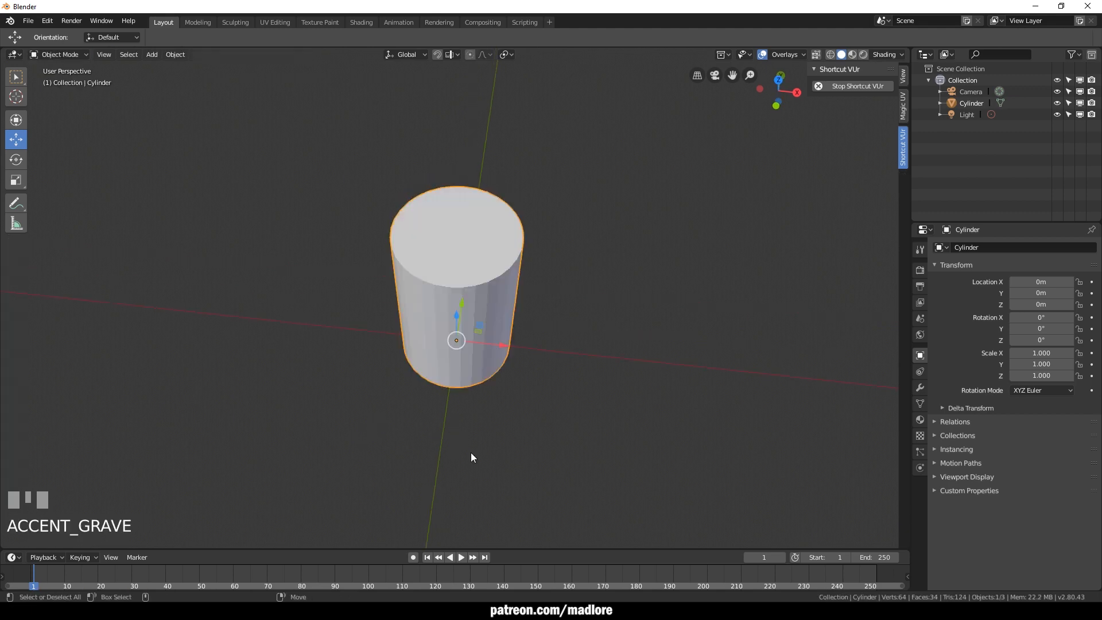
# Add a centred horizontal loop cut around the middle of the cylinder and scale it outward into a barrel bulge
pyautogui.click(392, 410)
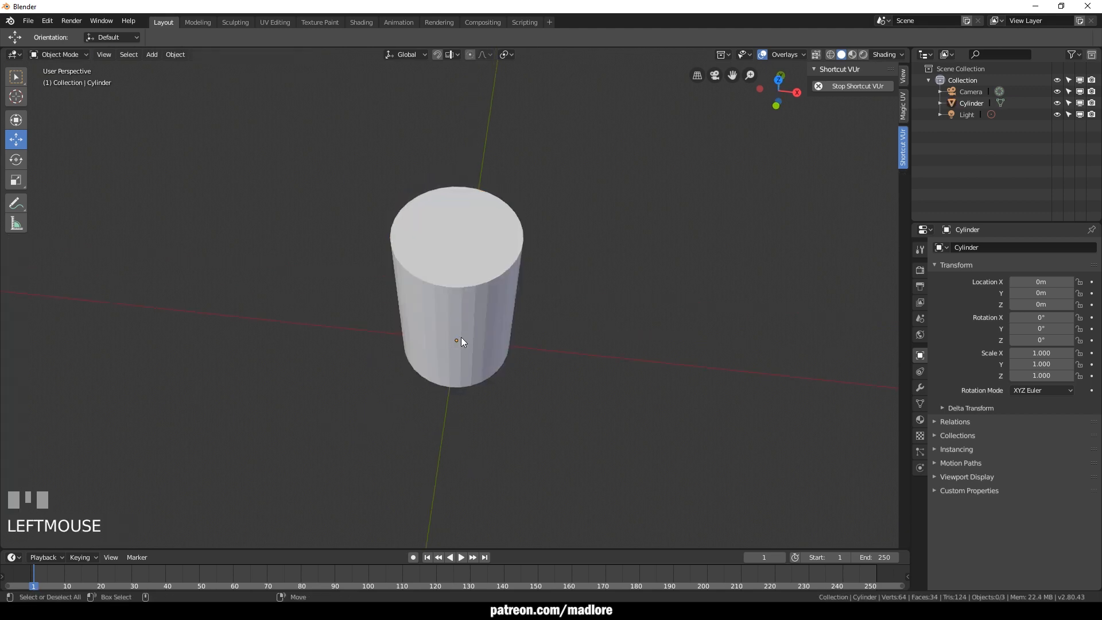
pyautogui.press('Tab')
pyautogui.keyDown('alt'); pyautogui.click(482, 337); pyautogui.keyUp('alt')
pyautogui.keyDown('alt'); pyautogui.moveTo(482, 337); pyautogui.dragTo(445, 473); pyautogui.keyUp('alt')
pyautogui.moveTo(446, 473); pyautogui.dragTo(421, 463, button='middle')
pyautogui.keyDown('alt'); pyautogui.moveTo(421, 463); pyautogui.dragTo(579, 381); pyautogui.keyUp('alt')
pyautogui.hotkey('ctrl', 'r')
pyautogui.click(440, 333)
pyautogui.click(439, 333)
pyautogui.press('r')
# Add centred loop cuts in the barrel's upper and lower halves and scale both loops outward to round the sides
pyautogui.hotkey('ctrl', 'r')
pyautogui.click(509, 287)
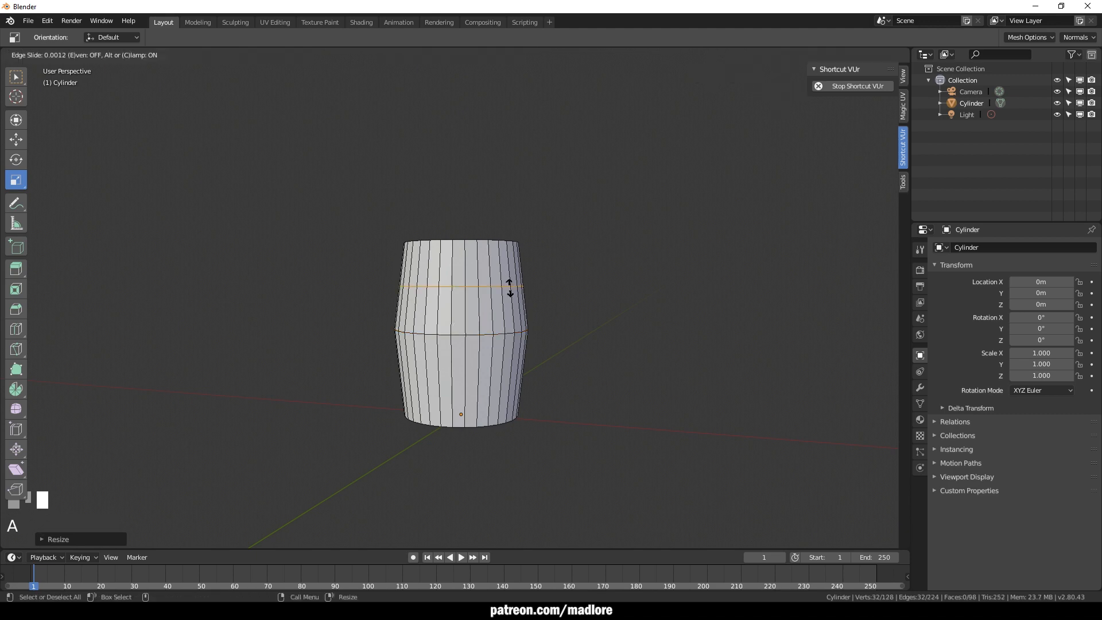
pyautogui.moveTo(510, 287); pyautogui.dragTo(603, 308, button='right')
pyautogui.hotkey('ctrl', 'r')
pyautogui.click(500, 377)
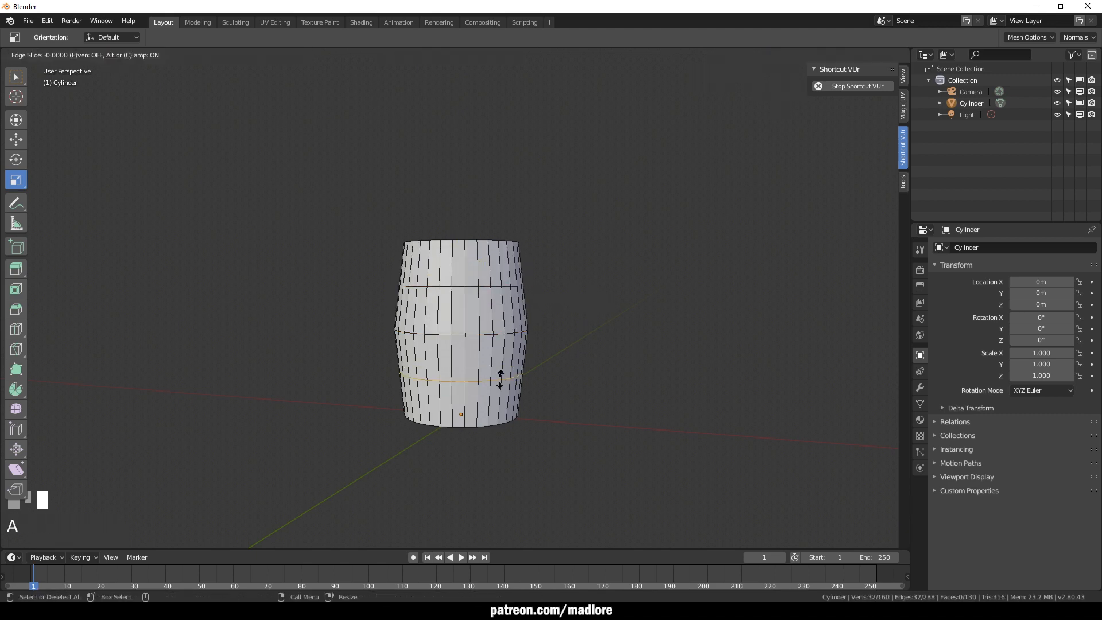
pyautogui.rightClick(540, 412)
pyautogui.keyDown('alt'); pyautogui.keyDown('shift'); pyautogui.click(511, 286); pyautogui.keyUp('shift'); pyautogui.keyUp('alt')
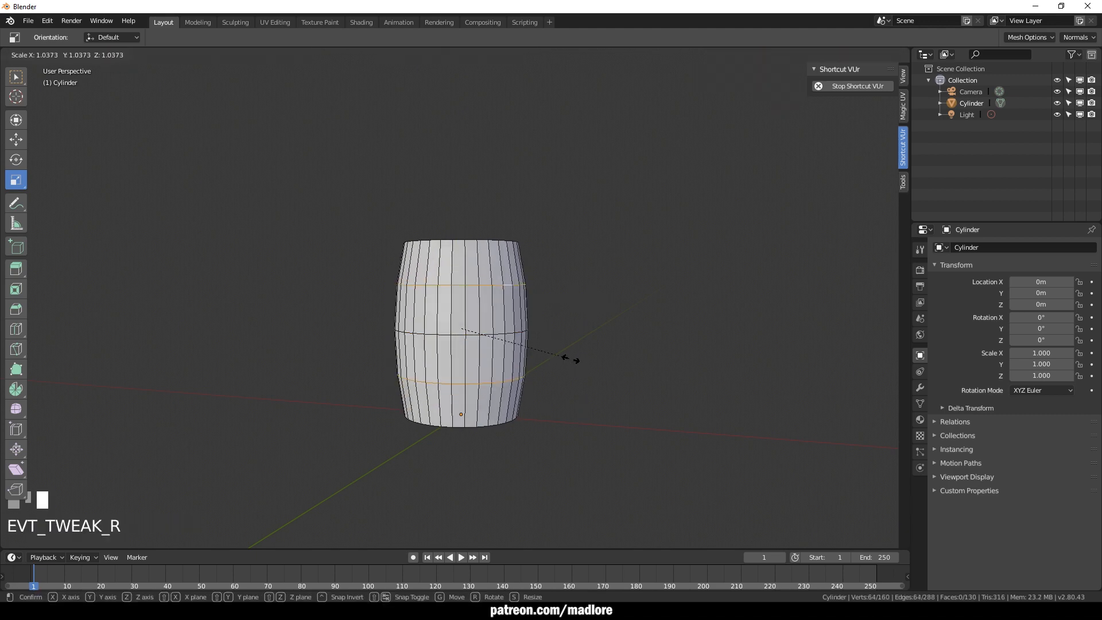
pyautogui.press('r')
pyautogui.moveTo(461, 283); pyautogui.dragTo(460, 273)
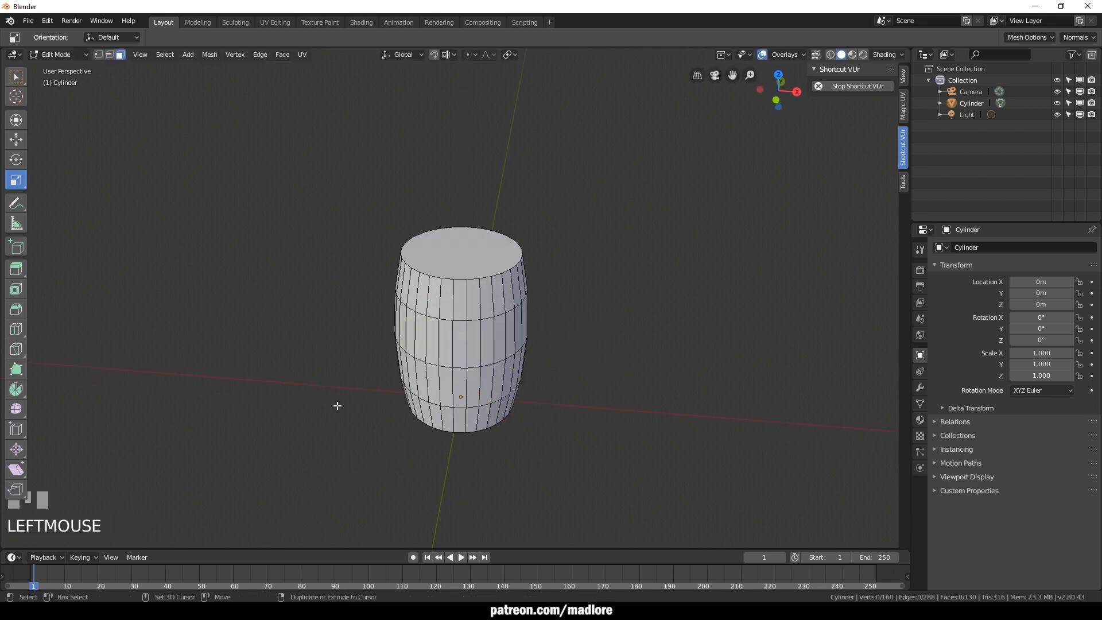
# Add a cube as a separate object and, in Edit Mode, move its whole mesh along negative X beside the barrel
pyautogui.hotkey('shift', 'a')
pyautogui.press('`')
pyautogui.hotkey('shift', 'a')
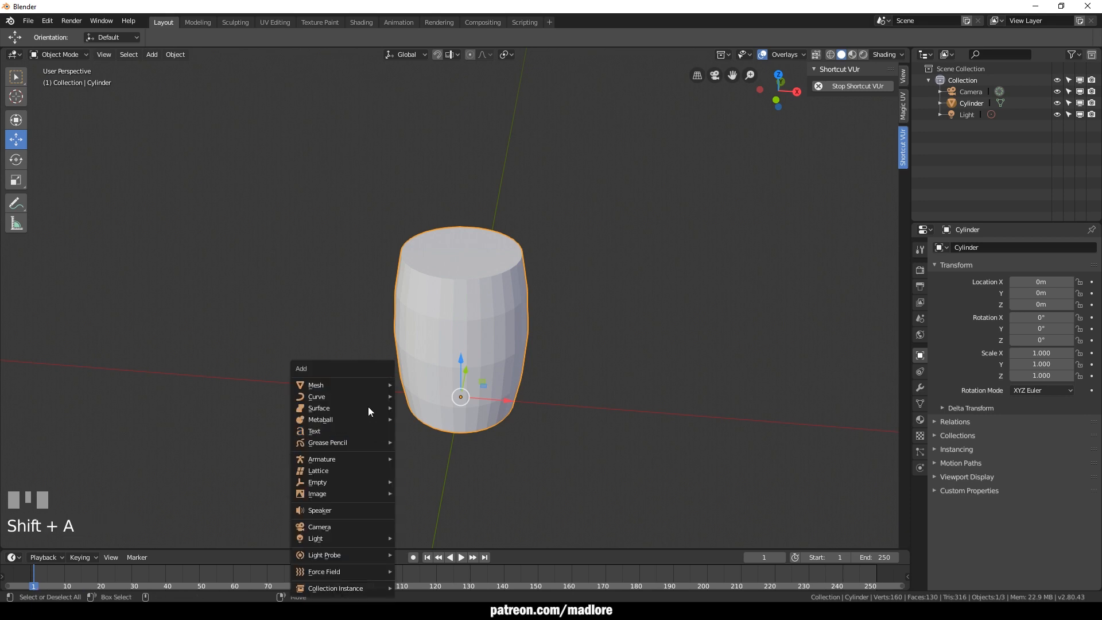
pyautogui.moveTo(368, 388)
pyautogui.click(429, 175)
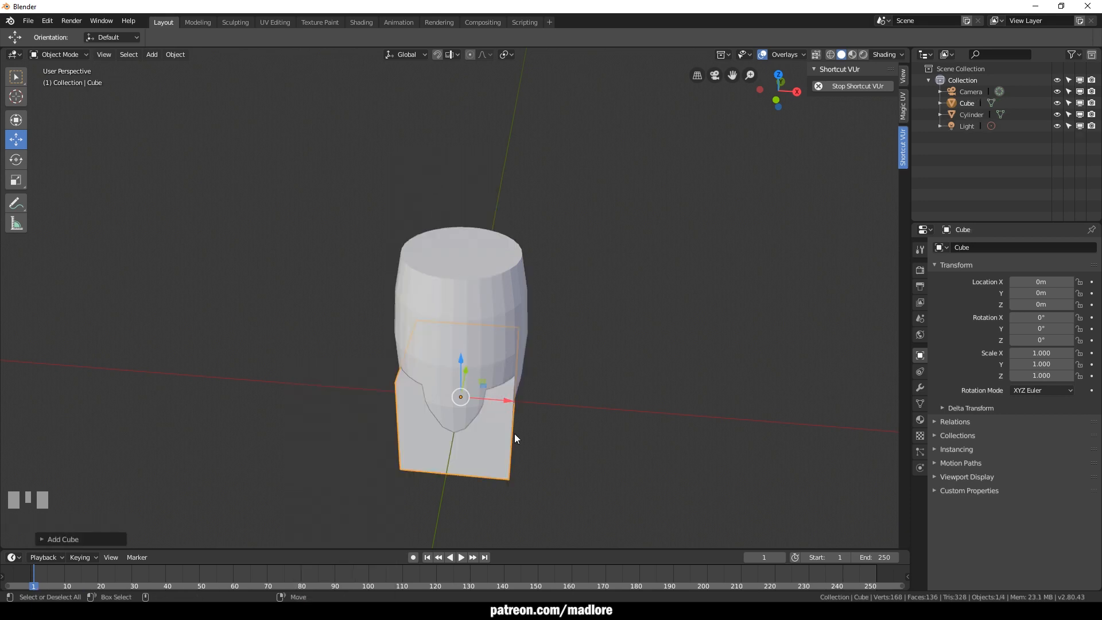
pyautogui.press('Tab')
pyautogui.doubleClick(504, 424)
pyautogui.press('g')
pyautogui.click(413, 401)
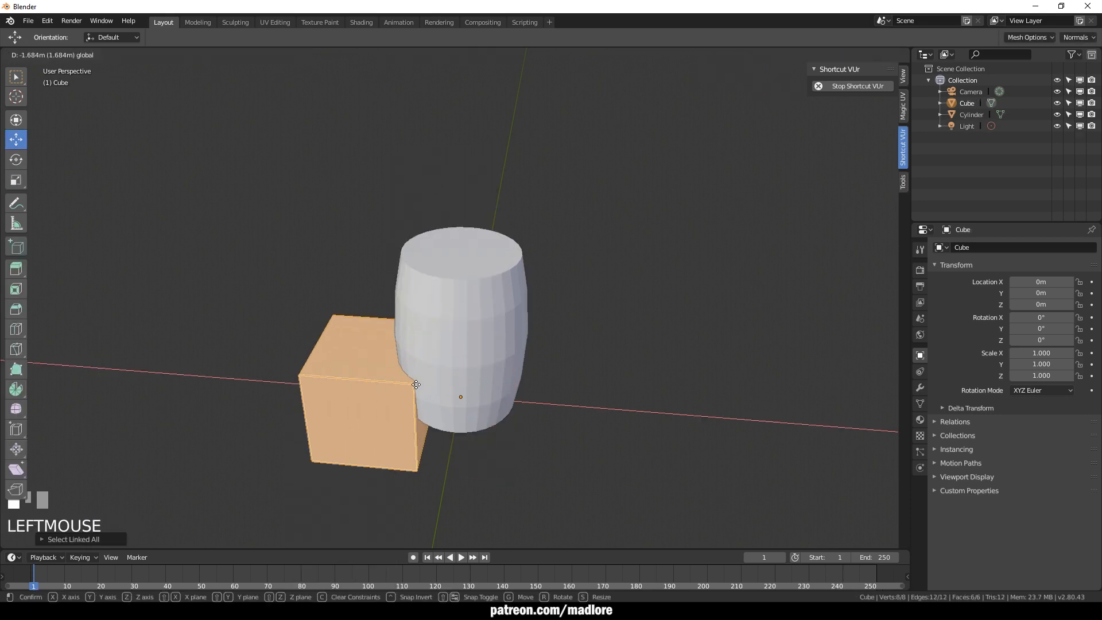
# Scale the cube's mesh down along X and Y into a thin, narrow upright plank
pyautogui.press('s')
pyautogui.press('x')
pyautogui.click(373, 388)
pyautogui.press('s')
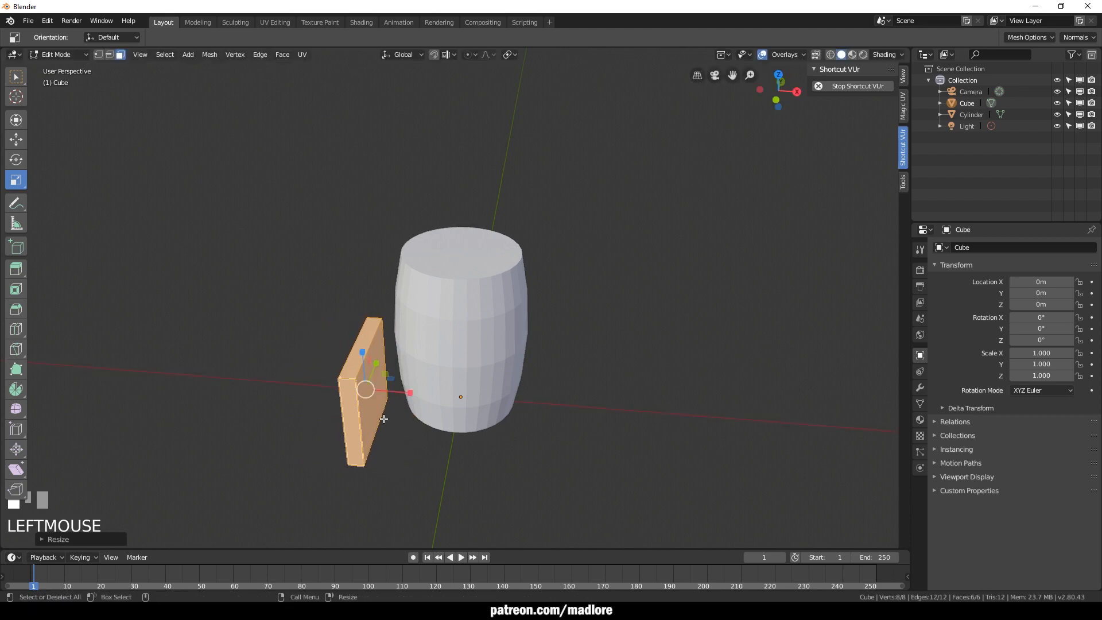
pyautogui.press('y')
pyautogui.moveTo(374, 383); pyautogui.dragTo(399, 392)
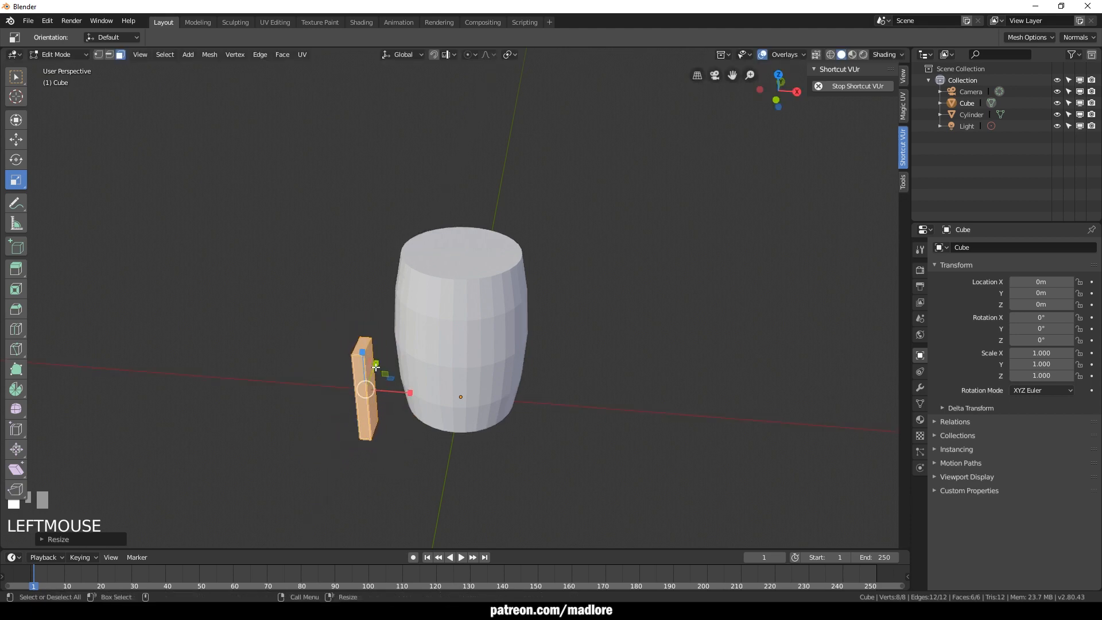
# Raise the plank so its base sits at ground level and move it against the barrel's side in front view
pyautogui.press('w')
pyautogui.moveTo(361, 349); pyautogui.dragTo(352, 311)
pyautogui.press('space')
pyautogui.click(382, 403)
pyautogui.moveTo(389, 350); pyautogui.dragTo(427, 370)
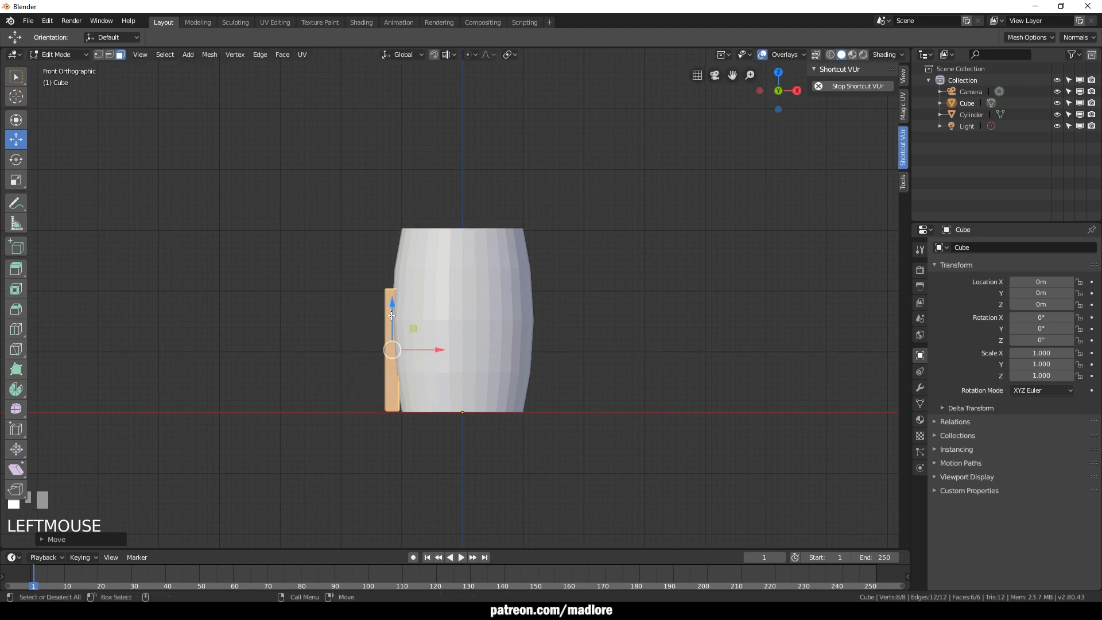
pyautogui.moveTo(392, 307); pyautogui.dragTo(395, 320)
# Select the plank's top end and raise it to about the height of the barrel's top
pyautogui.moveTo(352, 275); pyautogui.dragTo(355, 345)
pyautogui.click(395, 289)
pyautogui.moveTo(392, 257); pyautogui.dragTo(401, 198)
# Add three centred horizontal loop cuts to the plank: one at mid-height, one in the upper half and one in the lower
pyautogui.keyDown('alt'); pyautogui.moveTo(339, 299); pyautogui.dragTo(381, 372); pyautogui.keyUp('alt')
pyautogui.press('a')
pyautogui.click(382, 337)
pyautogui.rightClick(381, 339)
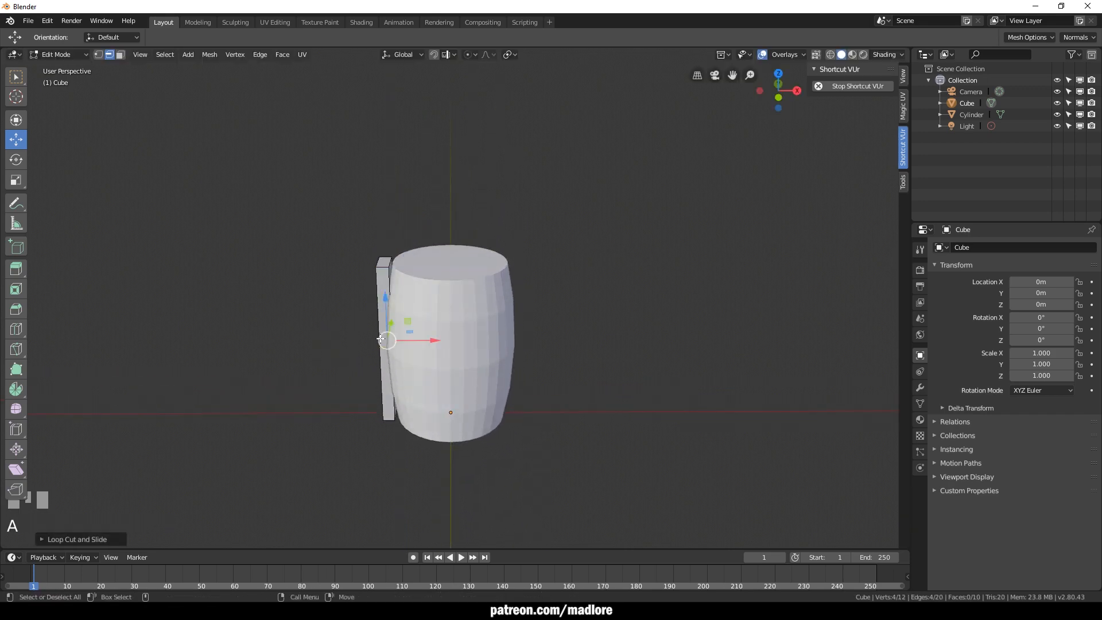
pyautogui.keyDown('alt'); pyautogui.moveTo(366, 435); pyautogui.dragTo(376, 373); pyautogui.keyUp('alt')
pyautogui.press('a')
pyautogui.click(388, 283)
pyautogui.rightClick(387, 283)
pyautogui.press('a')
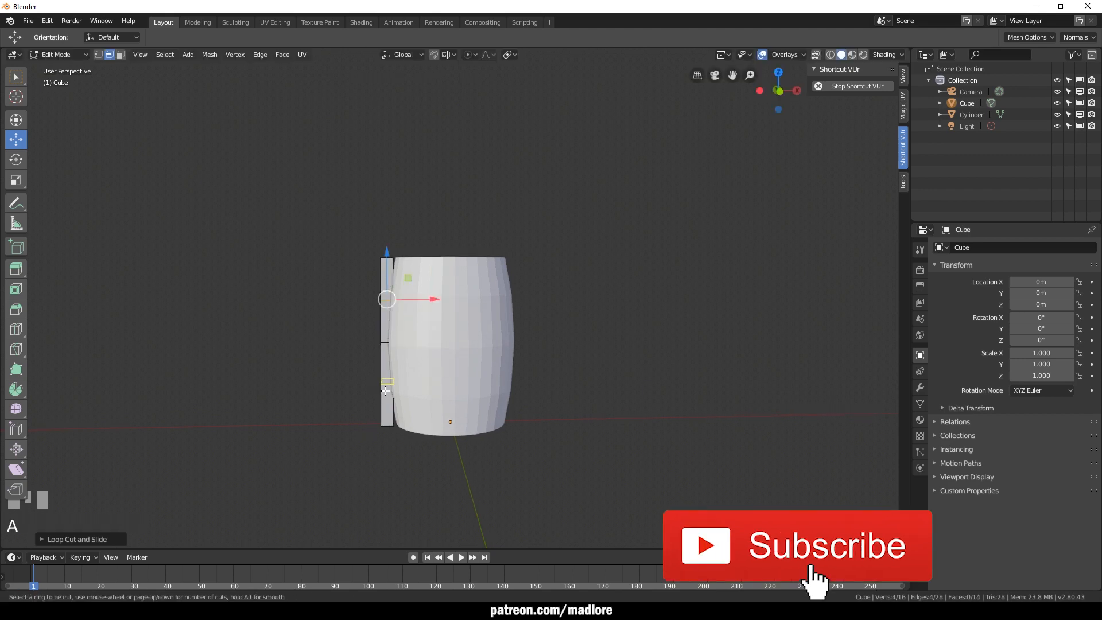
pyautogui.click(384, 386)
pyautogui.rightClick(384, 385)
# Select the plank's upper and lower edge loops and move them slightly along X toward the barrel
pyautogui.keyDown('alt'); pyautogui.moveTo(362, 483); pyautogui.dragTo(362, 467); pyautogui.keyUp('alt')
pyautogui.keyDown('alt'); pyautogui.keyDown('shift'); pyautogui.click(386, 299); pyautogui.keyUp('shift'); pyautogui.keyUp('alt')
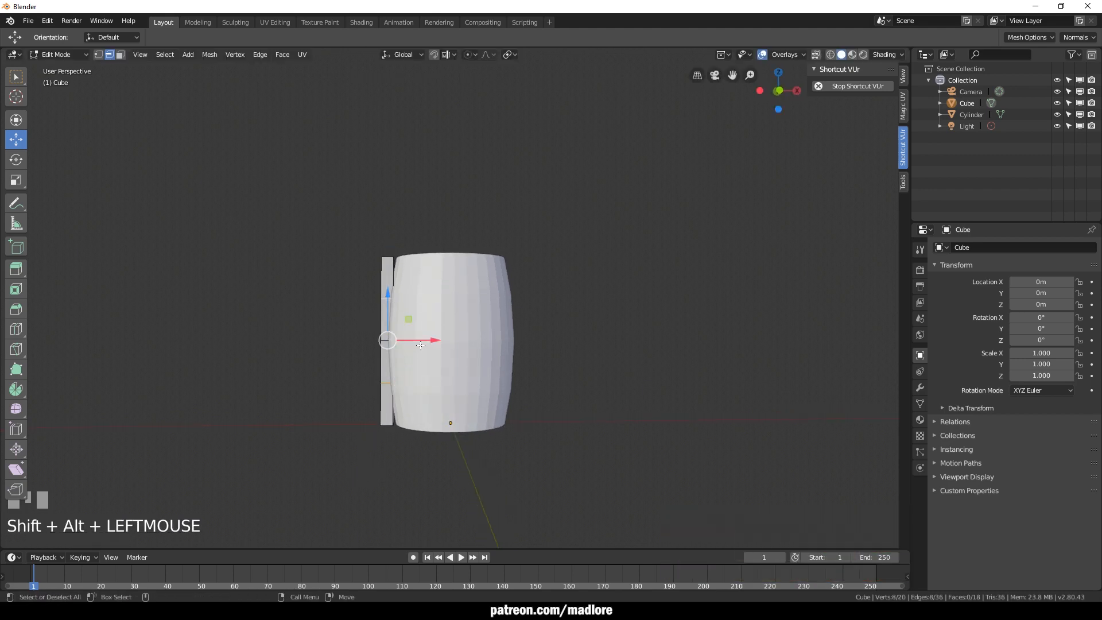
pyautogui.moveTo(423, 340); pyautogui.dragTo(426, 340)
# Select the plank's top and bottom end faces and move them inward to follow the barrel's curve
pyautogui.keyDown('alt'); pyautogui.keyDown('shift'); pyautogui.click(384, 259); pyautogui.keyUp('shift'); pyautogui.keyUp('alt')
pyautogui.click(349, 286)
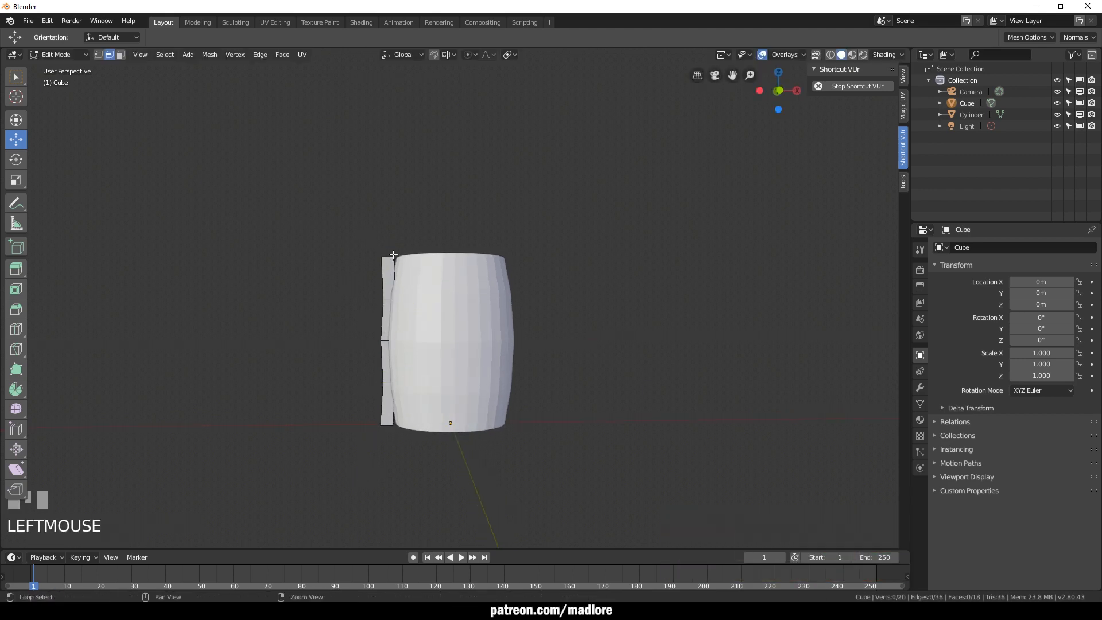
pyautogui.keyDown('alt'); pyautogui.keyDown('shift'); pyautogui.click(387, 257); pyautogui.keyUp('shift'); pyautogui.keyUp('alt')
pyautogui.keyDown('alt'); pyautogui.keyDown('shift'); pyautogui.click(381, 427); pyautogui.keyUp('shift'); pyautogui.keyUp('alt')
pyautogui.keyDown('alt'); pyautogui.moveTo(331, 391); pyautogui.dragTo(333, 428); pyautogui.keyUp('alt')
pyautogui.press('3')
pyautogui.click(383, 254)
pyautogui.keyDown('alt'); pyautogui.moveTo(344, 345); pyautogui.dragTo(340, 278); pyautogui.keyUp('alt')
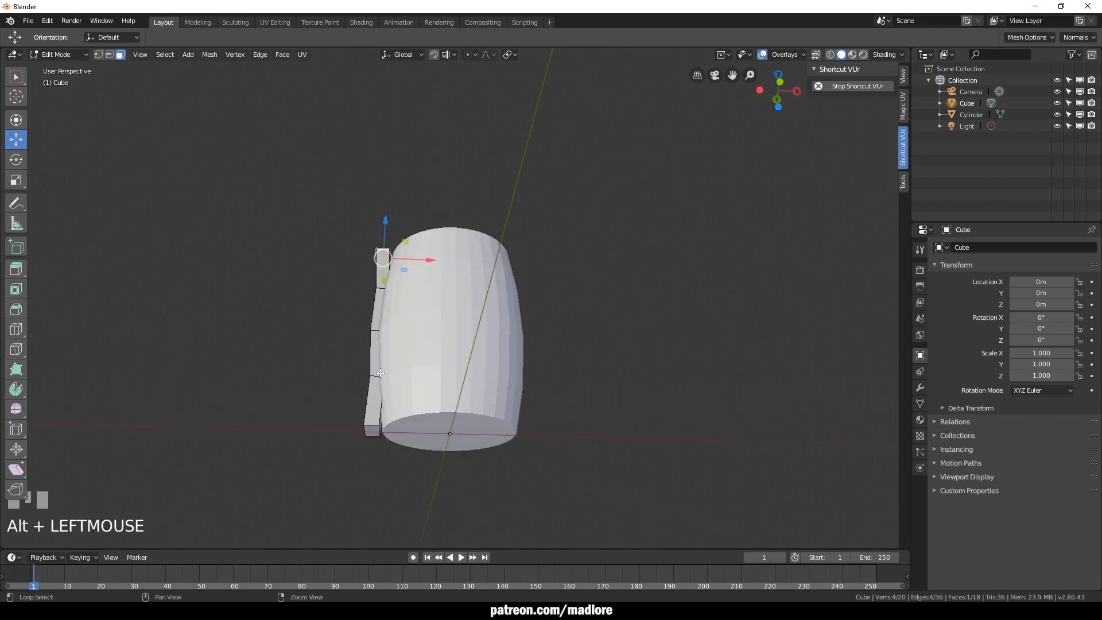
pyautogui.keyDown('shift'); pyautogui.click(374, 436); pyautogui.keyUp('shift')
pyautogui.keyDown('alt'); pyautogui.moveTo(338, 396); pyautogui.dragTo(340, 443); pyautogui.keyUp('alt')
pyautogui.moveTo(406, 342); pyautogui.dragTo(381, 468)
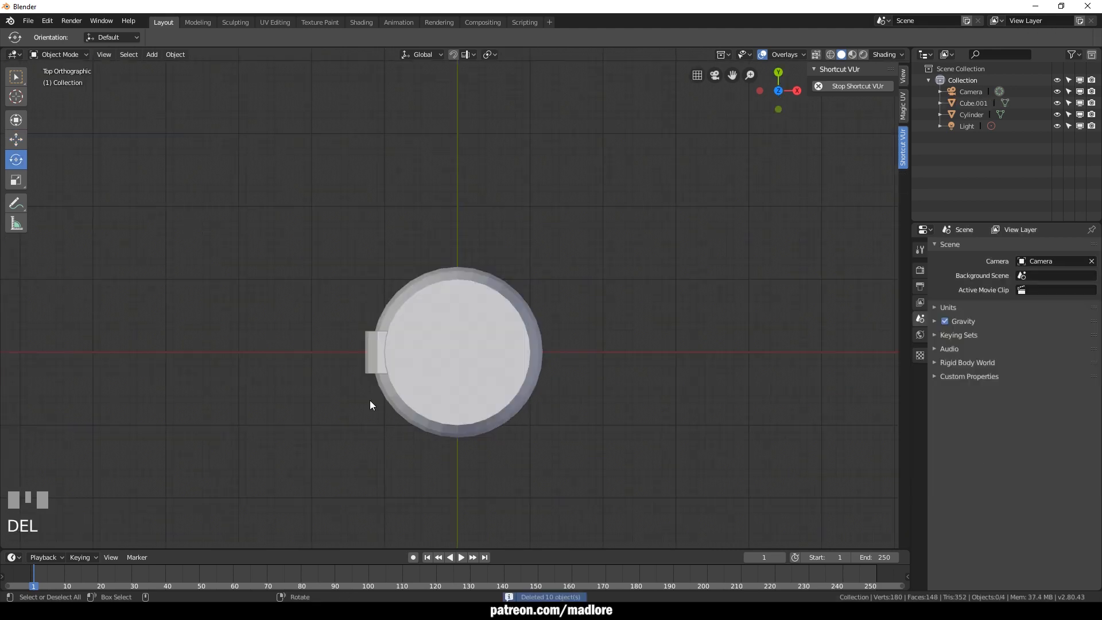
# Make an in-place linked duplicate of the plank and set its Z rotation to 30°
pyautogui.click(902, 76)
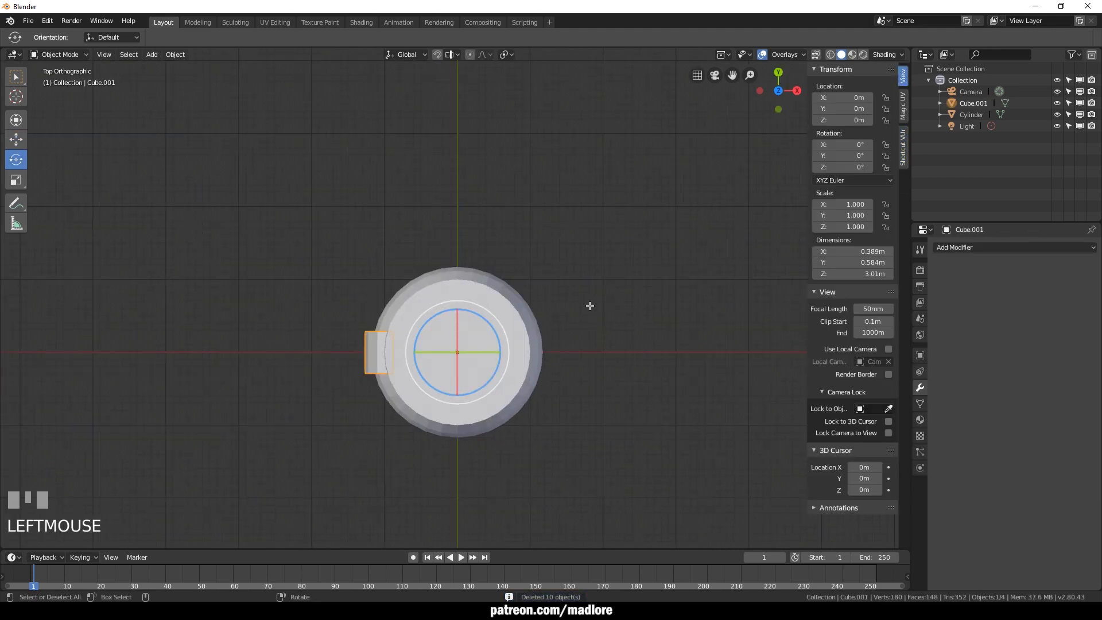
pyautogui.hotkey('alt', 'd')
pyautogui.rightClick(554, 397)
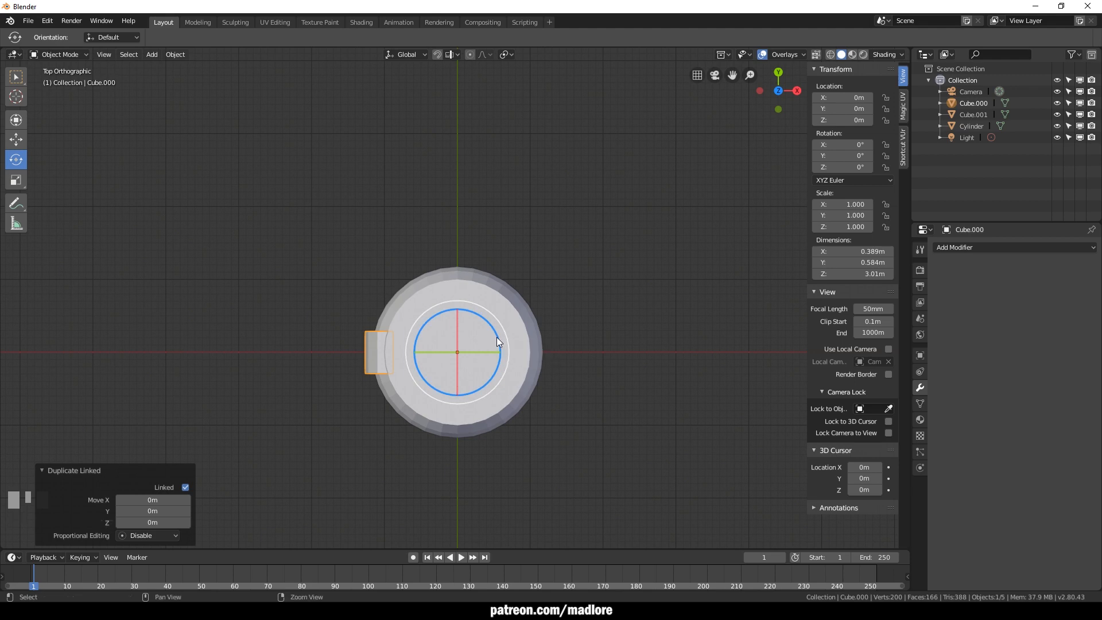
pyautogui.moveTo(497, 337); pyautogui.dragTo(501, 363)
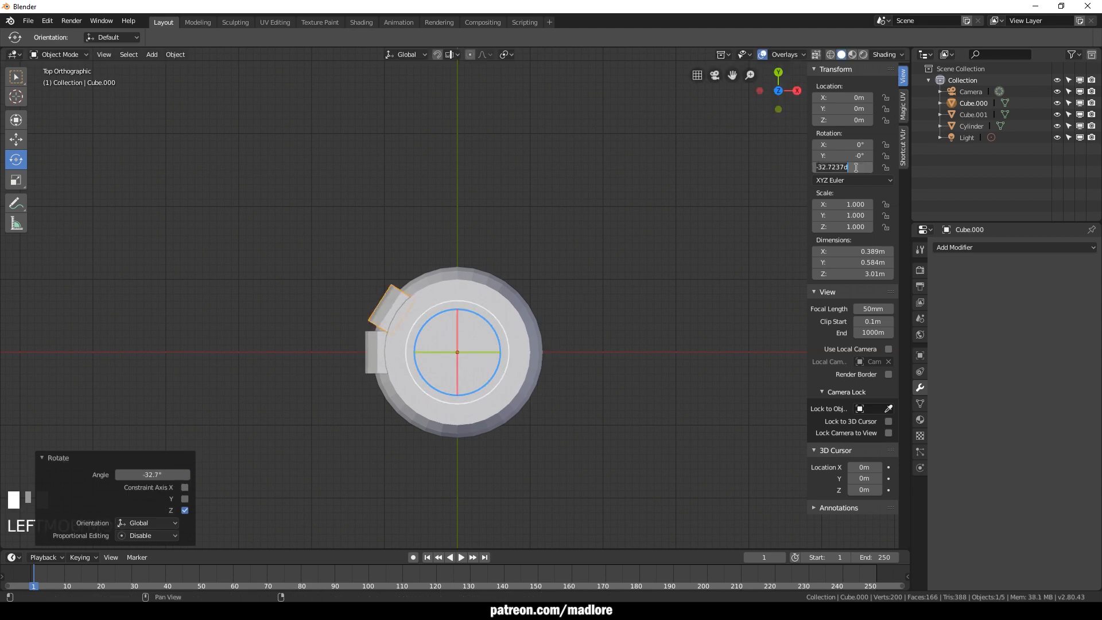
pyautogui.write('30')
pyautogui.press('Return')
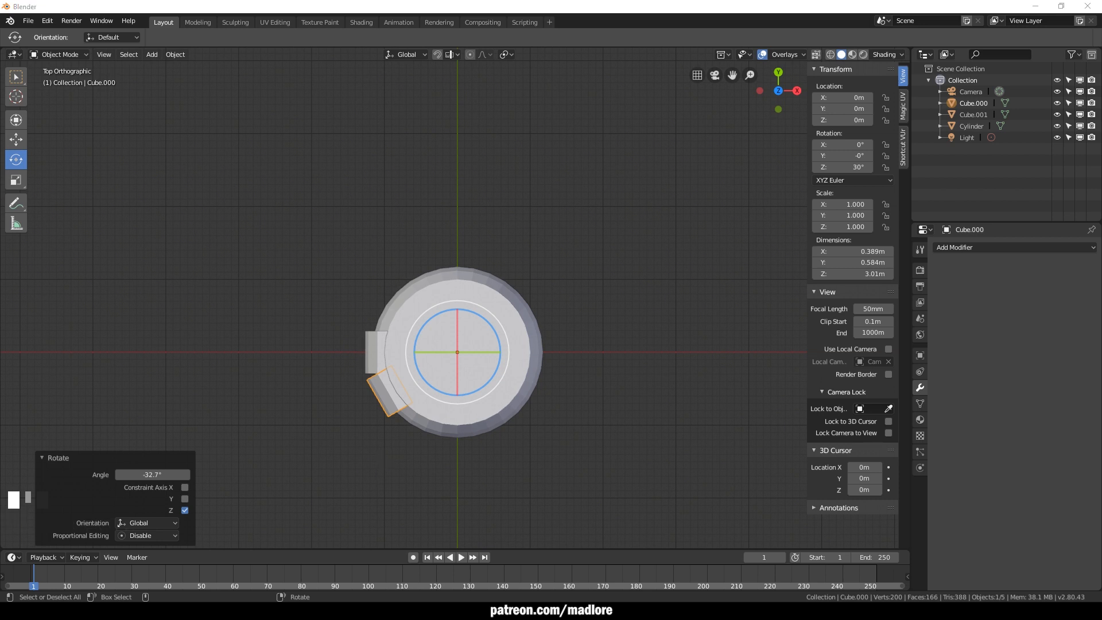
# Set the duplicated plank's Z rotation to 36°
pyautogui.click(850, 164)
pyautogui.write('36')
pyautogui.press('KP_Enter')
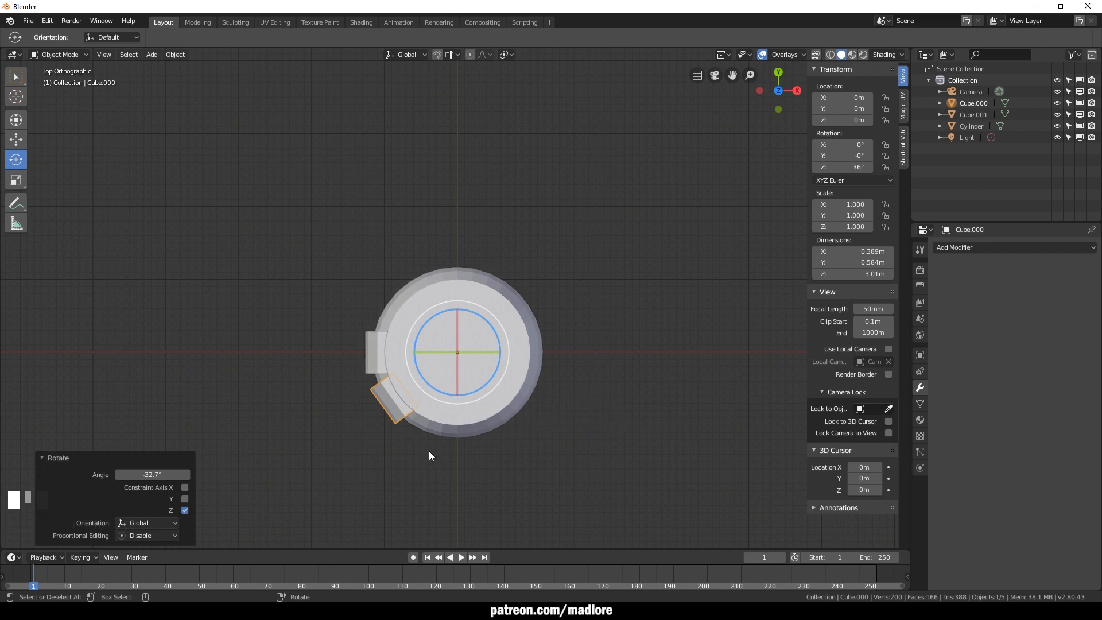
# Duplicate the 36° plank and set the copy's Z rotation to 72°
pyautogui.keyDown('ctrl'); pyautogui.moveTo(476, 389); pyautogui.dragTo(508, 381); pyautogui.keyUp('ctrl')
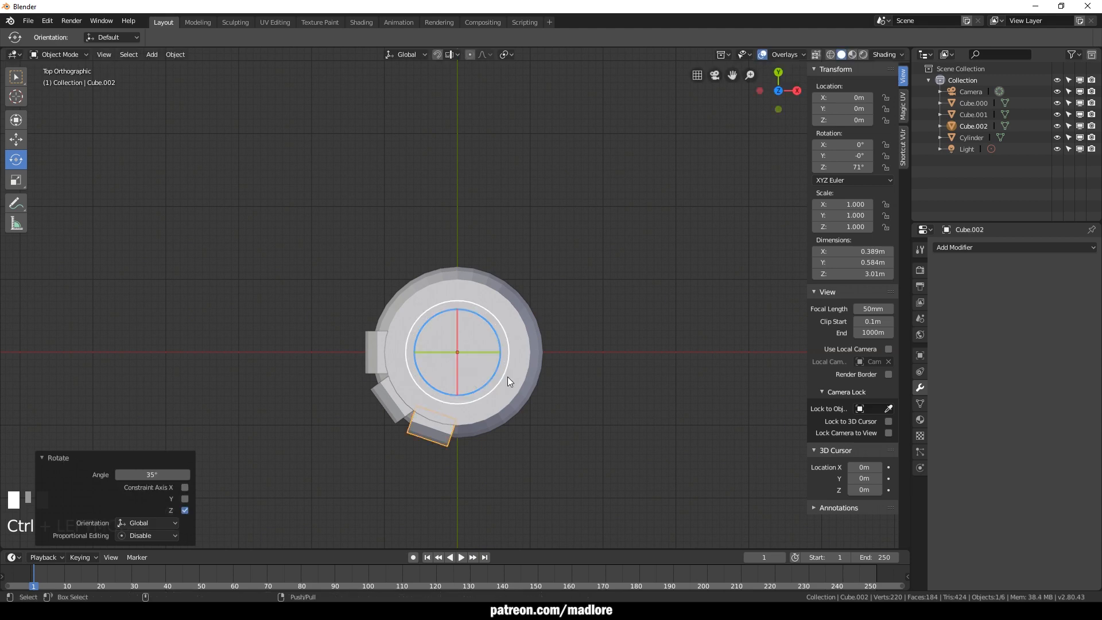
pyautogui.click(865, 168)
pyautogui.write('72')
pyautogui.press('KP_Enter')
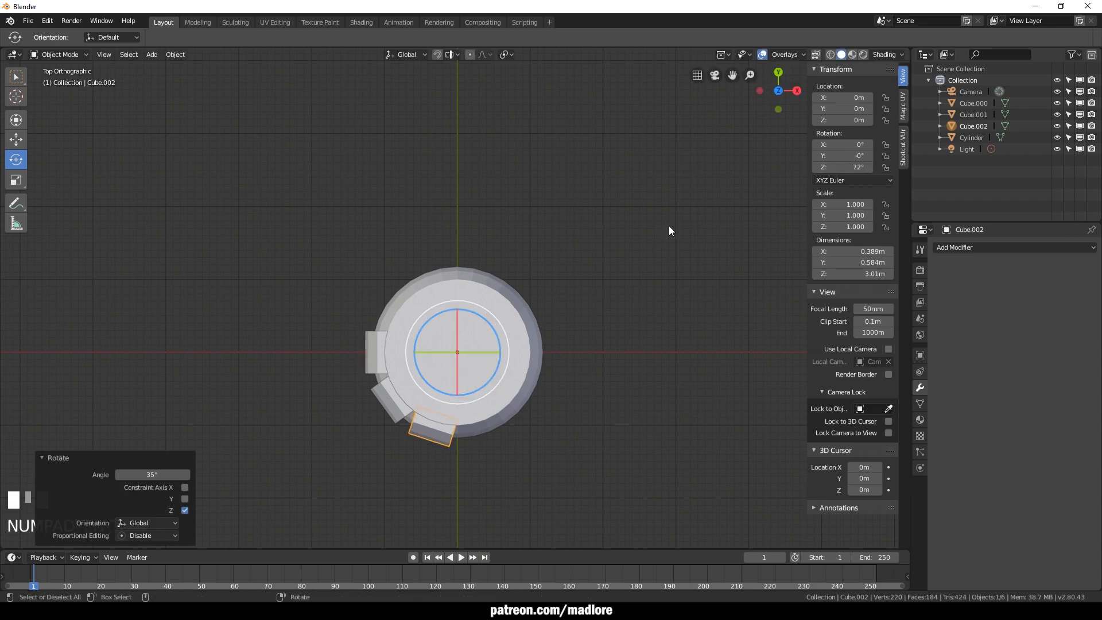
# Duplicate the 72° plank in place, then delete that extra copy
pyautogui.keyDown('ctrl'); pyautogui.moveTo(481, 387); pyautogui.dragTo(481, 387); pyautogui.keyUp('ctrl')
pyautogui.rightClick(481, 387)
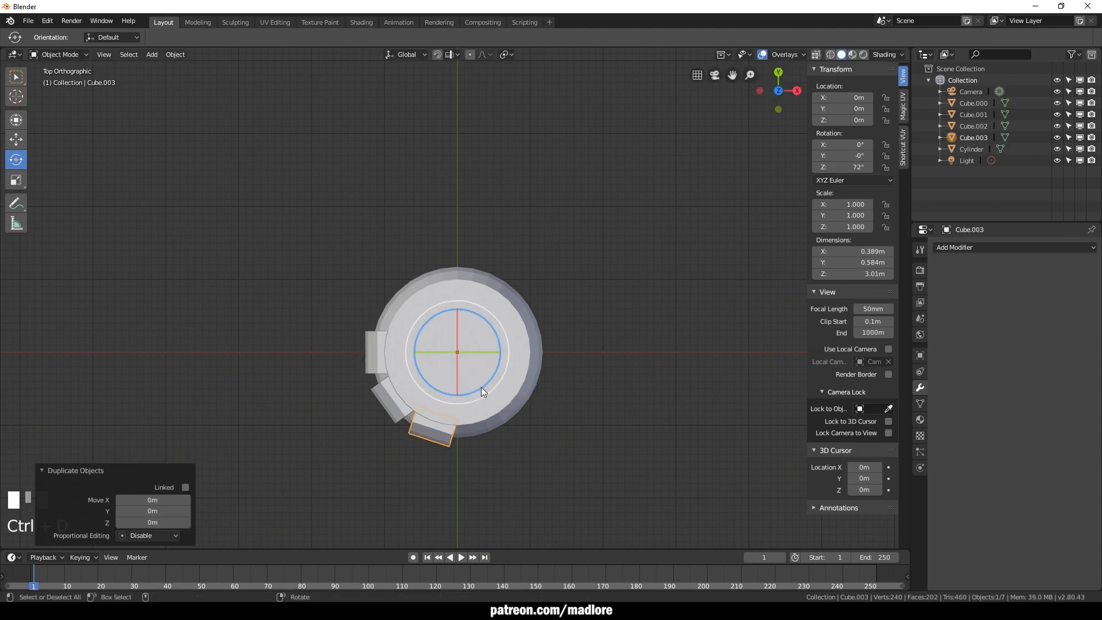
pyautogui.press('Delete')
# Test-move the mesh of the 72° plank in Edit Mode, undo the move and return to Object Mode
pyautogui.click(429, 436)
pyautogui.press('Tab')
pyautogui.click(429, 435)
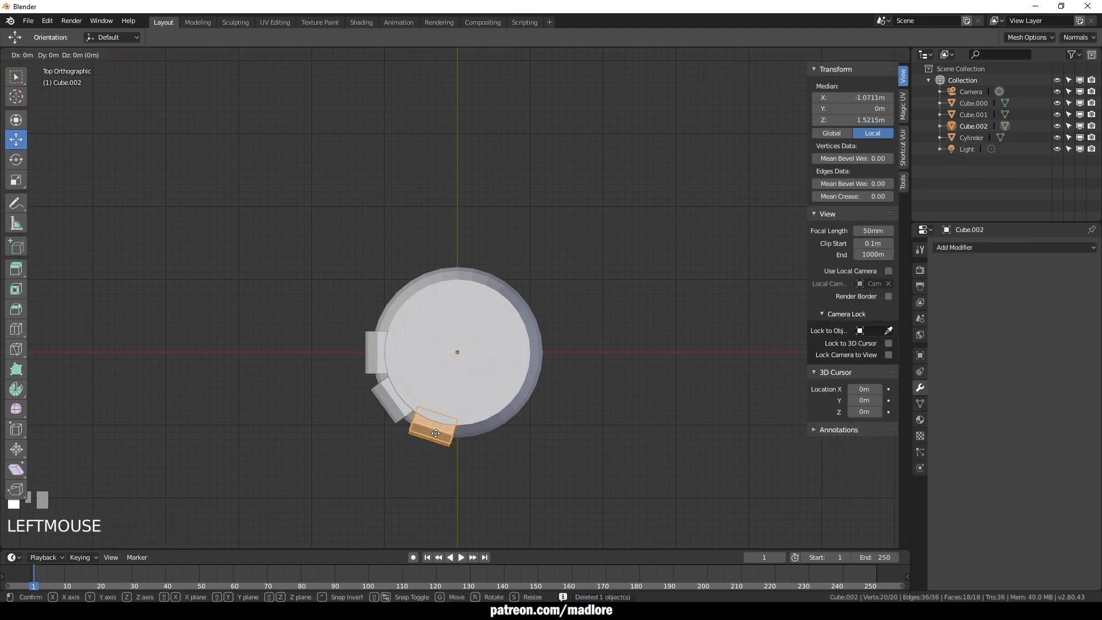
pyautogui.moveTo(453, 412); pyautogui.dragTo(448, 427)
pyautogui.hotkey('ctrl', 'z')
pyautogui.press('Tab')
# Check the 36° plank's mesh in Edit Mode, then delete the 72° plank
pyautogui.click(391, 404)
pyautogui.press('Tab')
pyautogui.press('Tab')
pyautogui.click(436, 441)
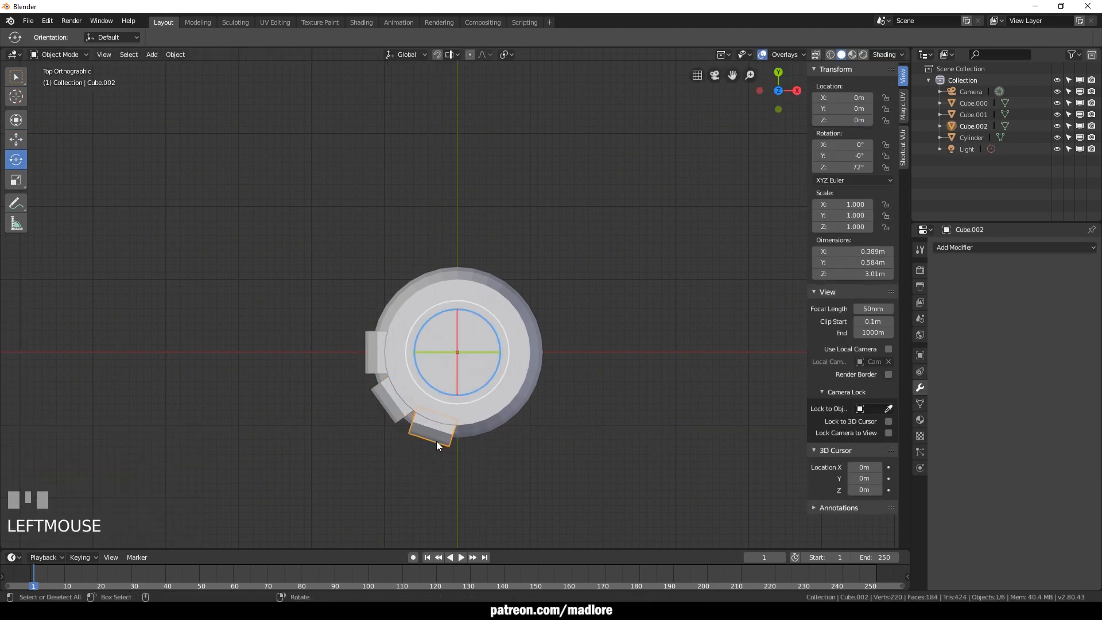
pyautogui.press('Delete')
# Make an in-place linked duplicate of the 36° plank and set its Z rotation to 72°
pyautogui.click(397, 418)
pyautogui.hotkey('alt', 'd')
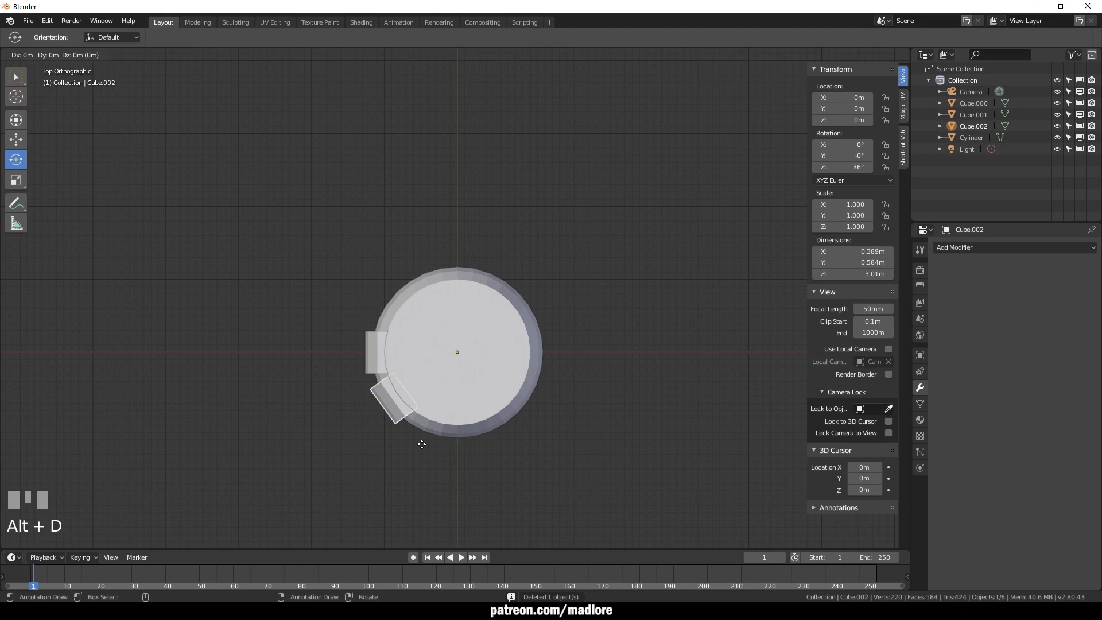
pyautogui.rightClick(423, 445)
pyautogui.press('r')
pyautogui.click(507, 376)
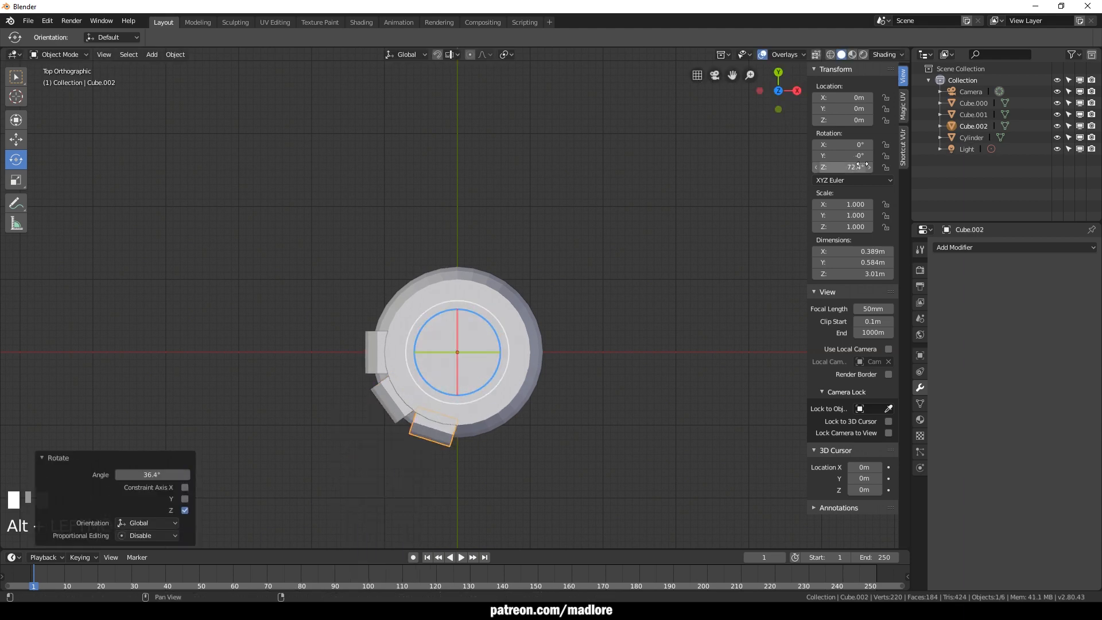
pyautogui.hotkey('ctrl', 'a')
pyautogui.write('72')
pyautogui.press('Return')
# Make an in-place linked duplicate of the 72° plank and set its Z rotation to 144°
pyautogui.hotkey('alt', 'd')
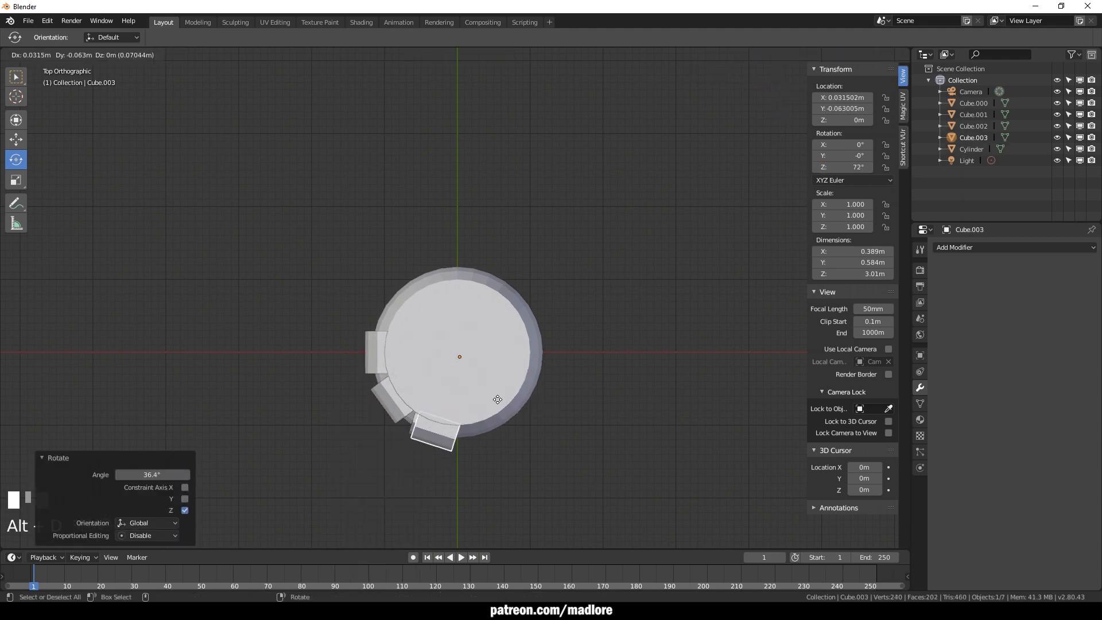
pyautogui.rightClick(467, 398)
pyautogui.moveTo(468, 396); pyautogui.dragTo(506, 381)
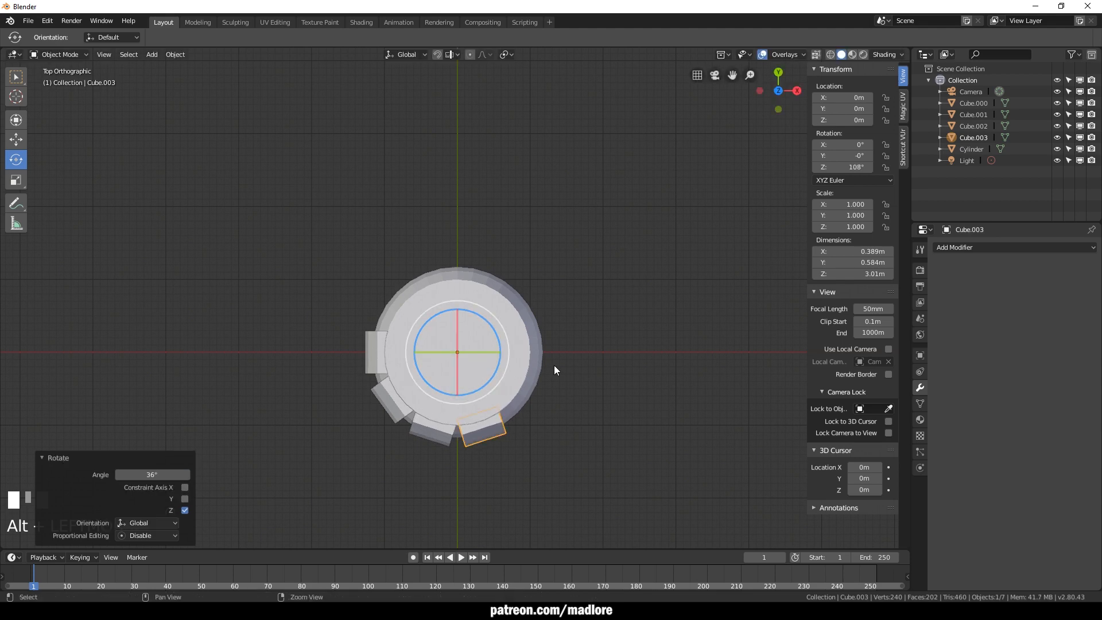
pyautogui.click(860, 166)
pyautogui.write('14')
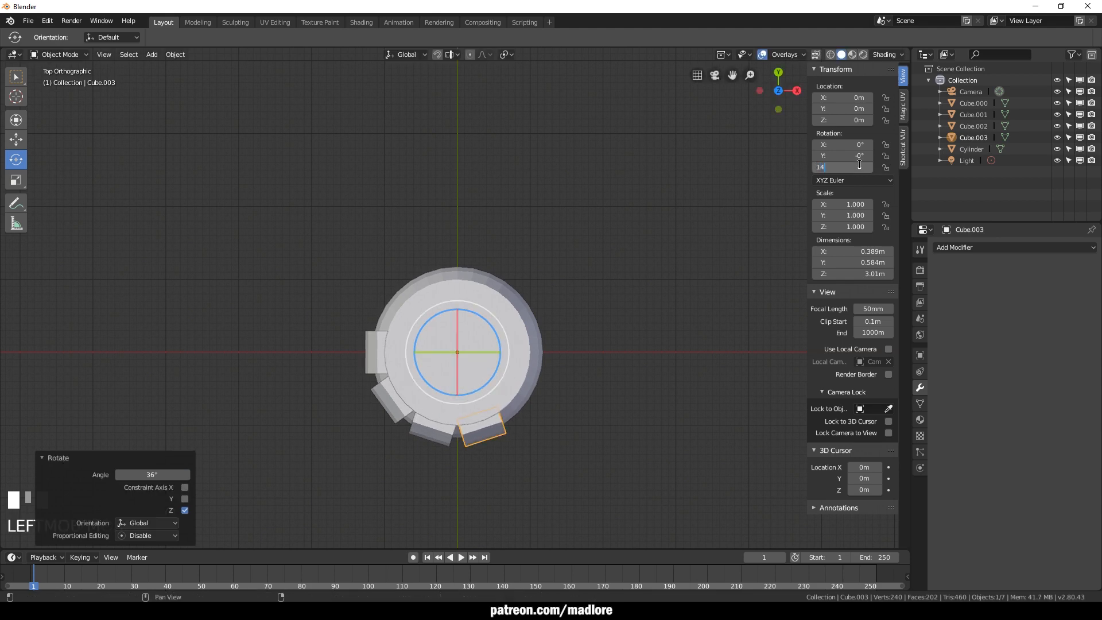
pyautogui.write('4')
pyautogui.press('Return')
# Compare the new duplicate with the 72° plank and correct its Z rotation to 108°
pyautogui.click(449, 439)
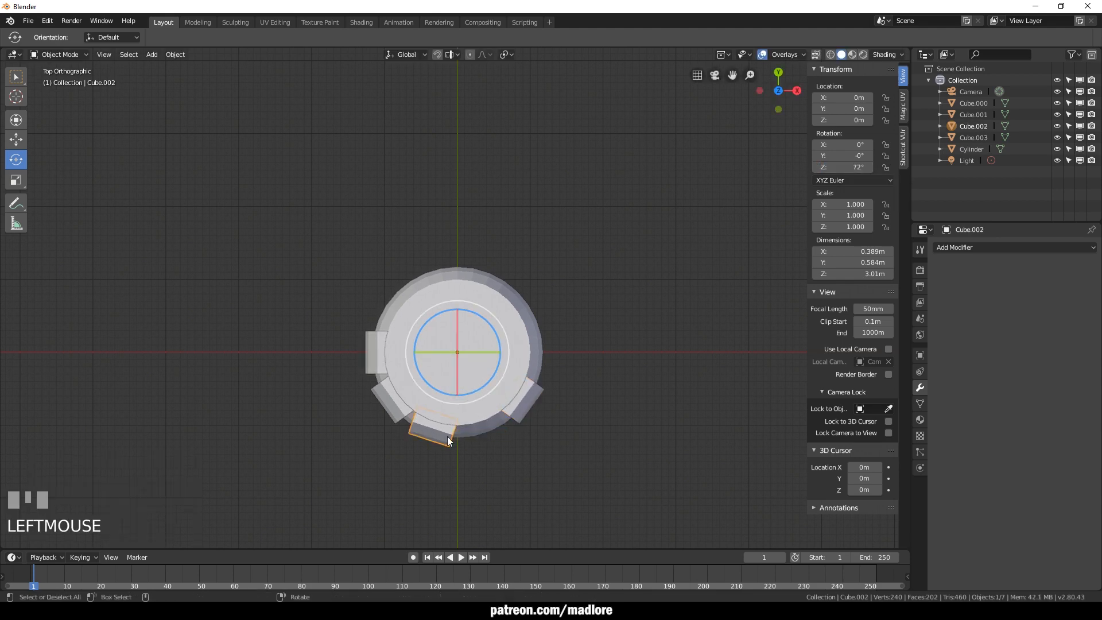
pyautogui.click(522, 412)
pyautogui.write('104')
pyautogui.press('KP_Enter')
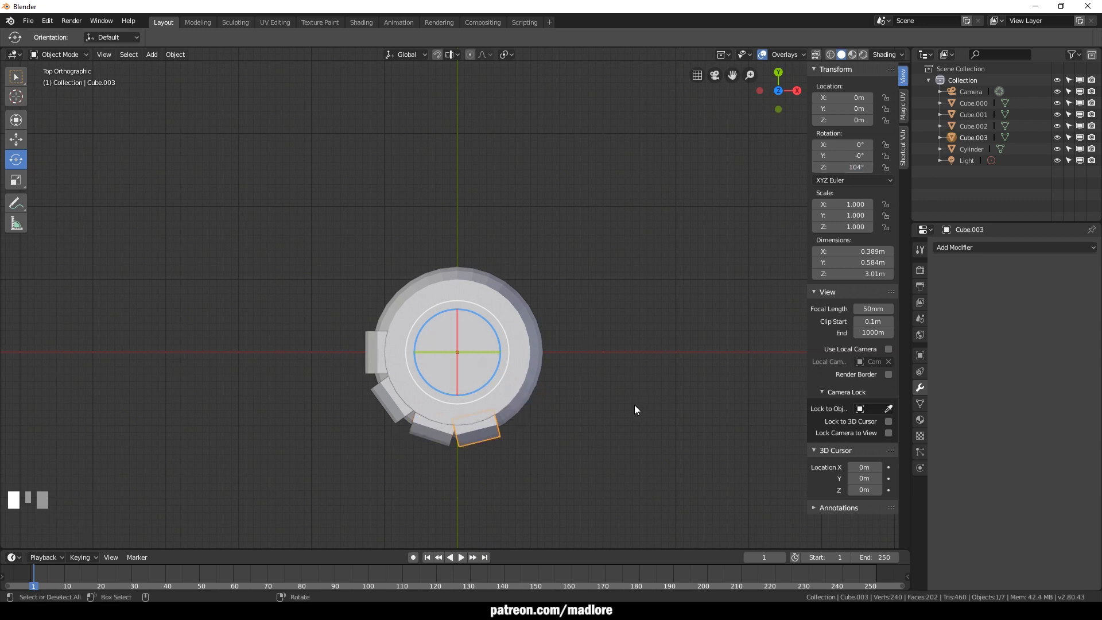
pyautogui.click(846, 167)
pyautogui.write('8')
pyautogui.press('KP_Enter')
pyautogui.hotkey('ctrl', 'd')
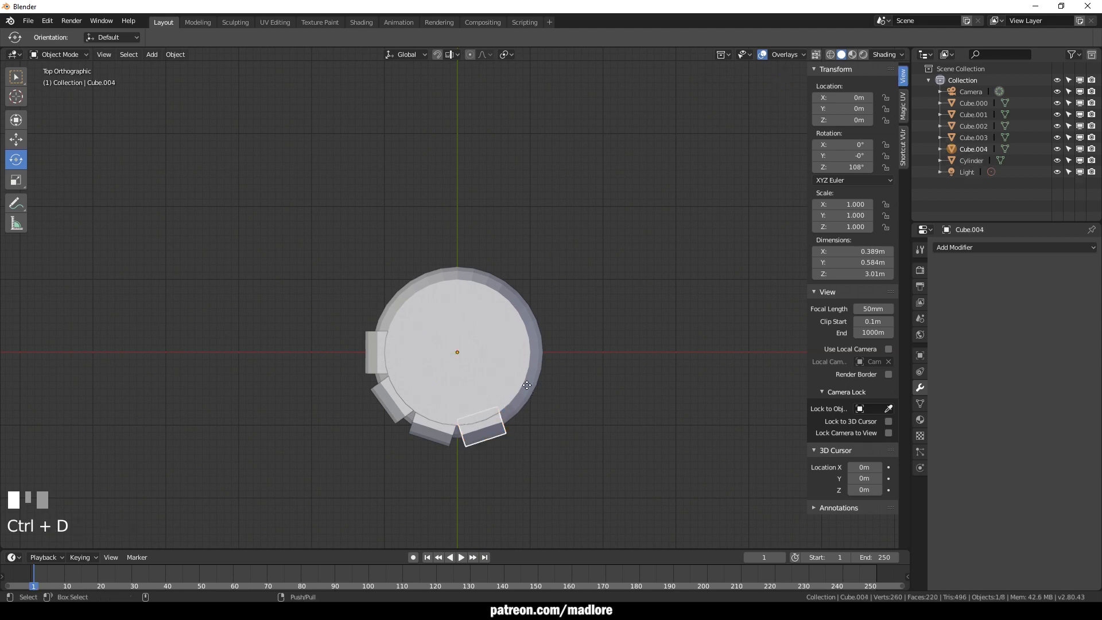
pyautogui.click(617, 440)
pyautogui.hotkey('ctrl', 'z')
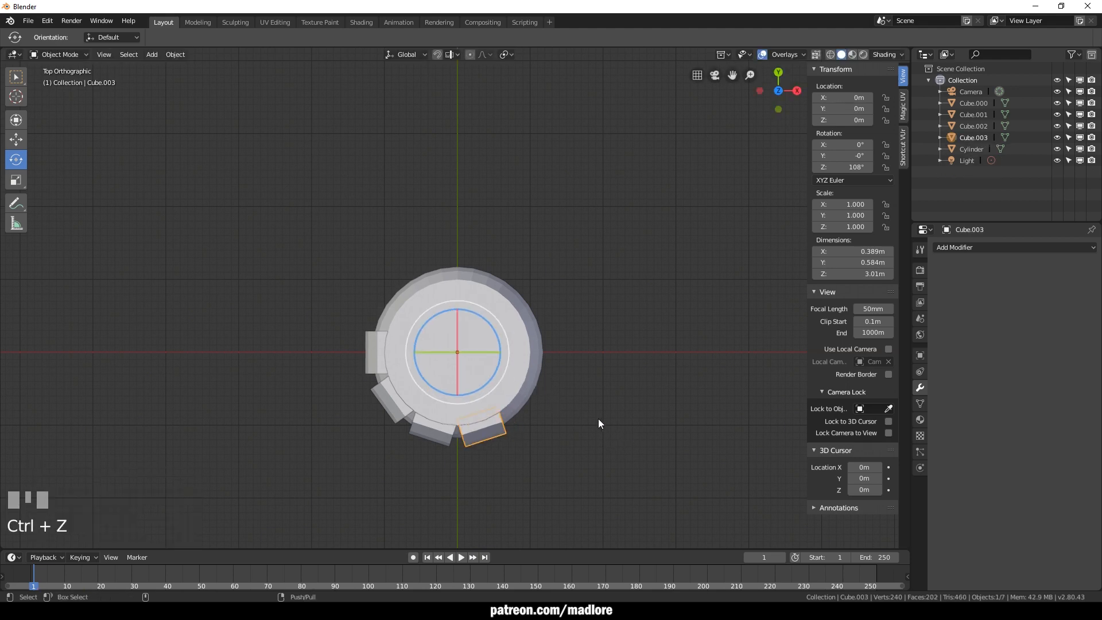
pyautogui.moveTo(486, 381); pyautogui.dragTo(508, 363)
pyautogui.hotkey('ctrl', 'z')
# Make an in-place linked duplicate of the 108° plank and rotate it around Z to about 143°
pyautogui.hotkey('alt', 'd')
pyautogui.rightClick(480, 387)
pyautogui.click(489, 430)
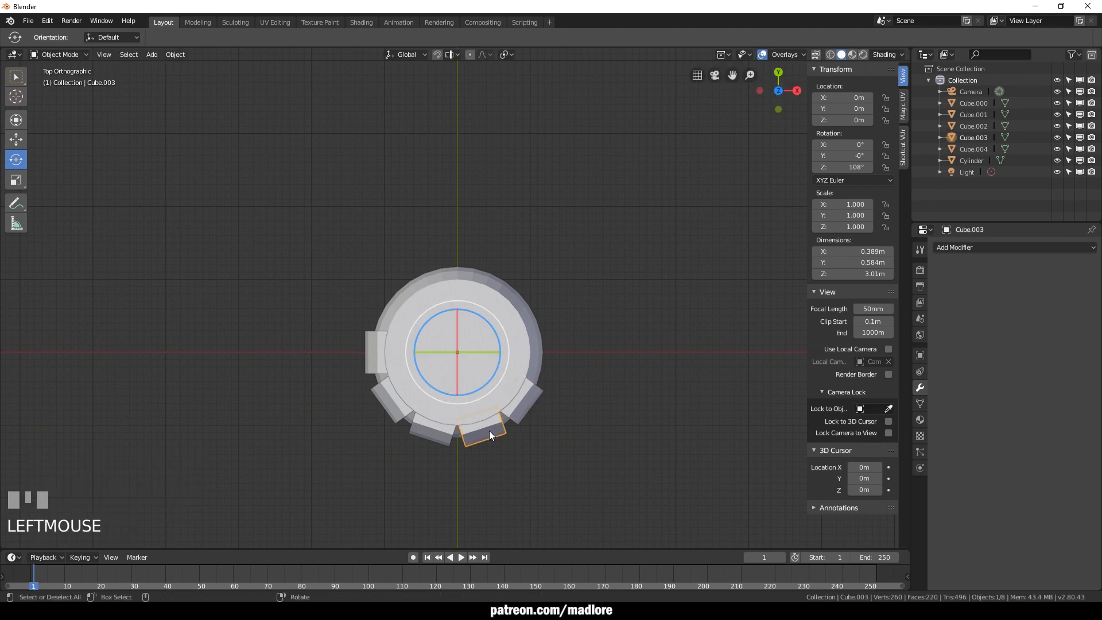
pyautogui.click(529, 403)
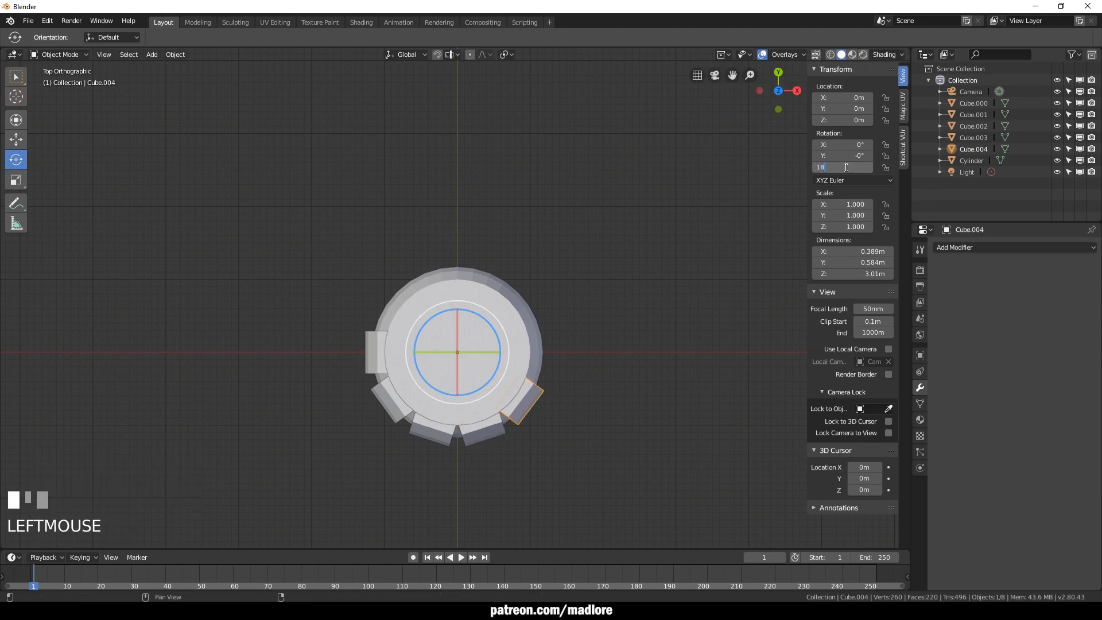
pyautogui.press('KP_Enter')
pyautogui.hotkey('ctrl', 'z')
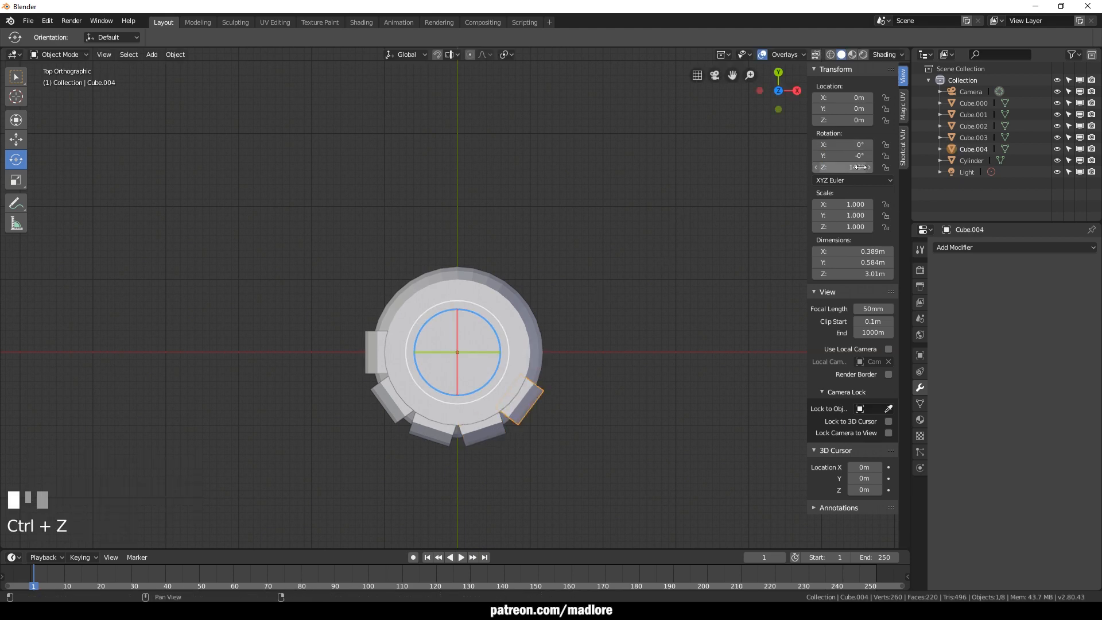
# Check the Z rotation values of the planks already placed around the barrel
pyautogui.click(481, 432)
pyautogui.click(524, 406)
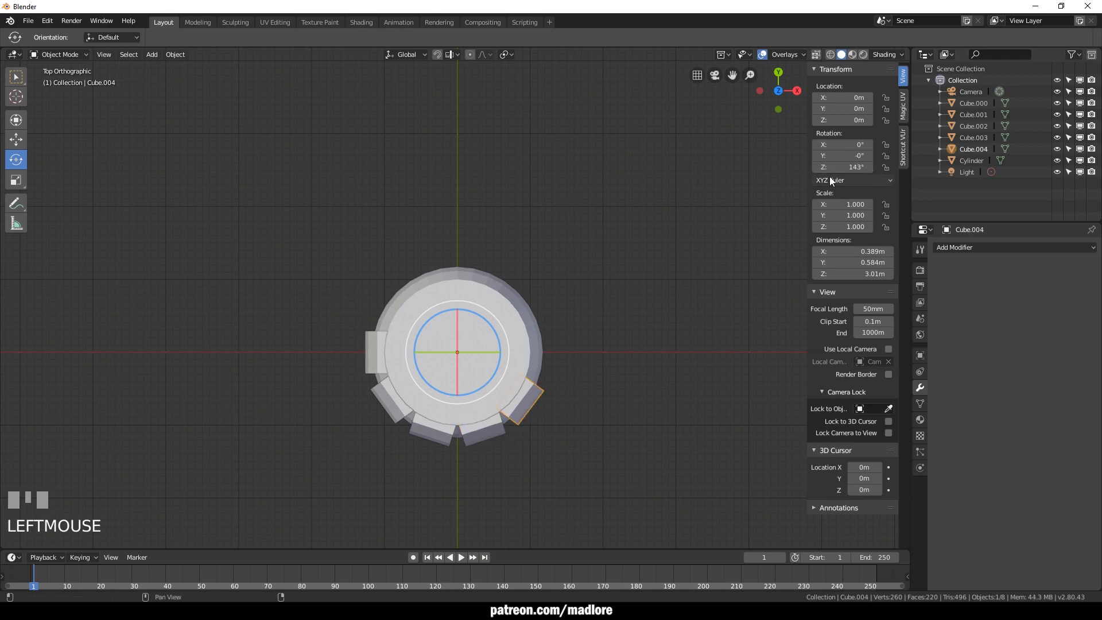
pyautogui.click(858, 167)
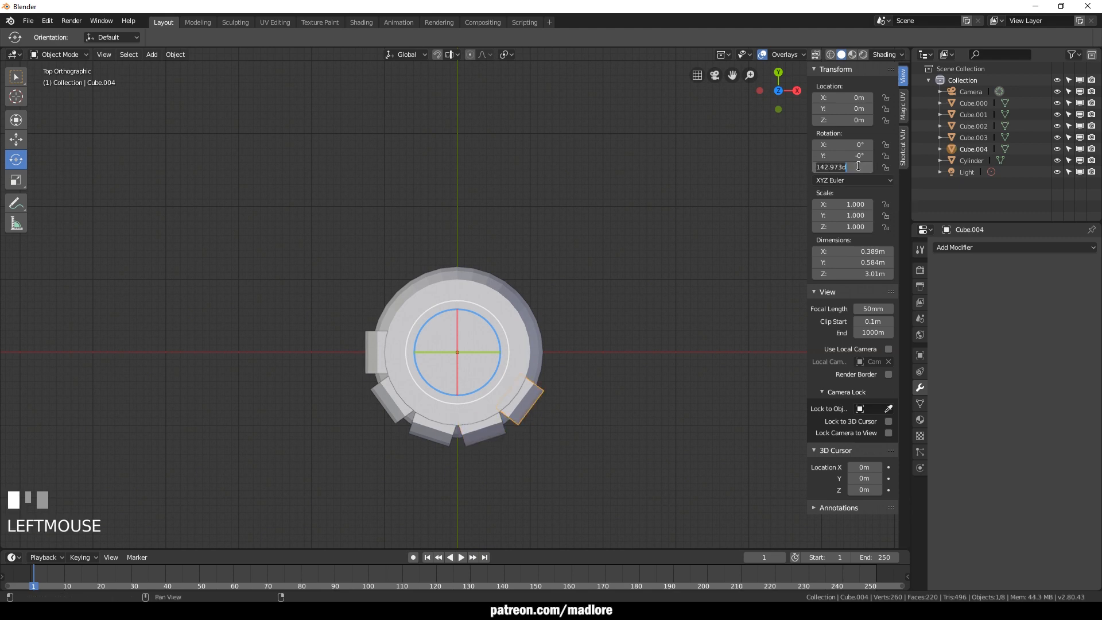
pyautogui.click(610, 396)
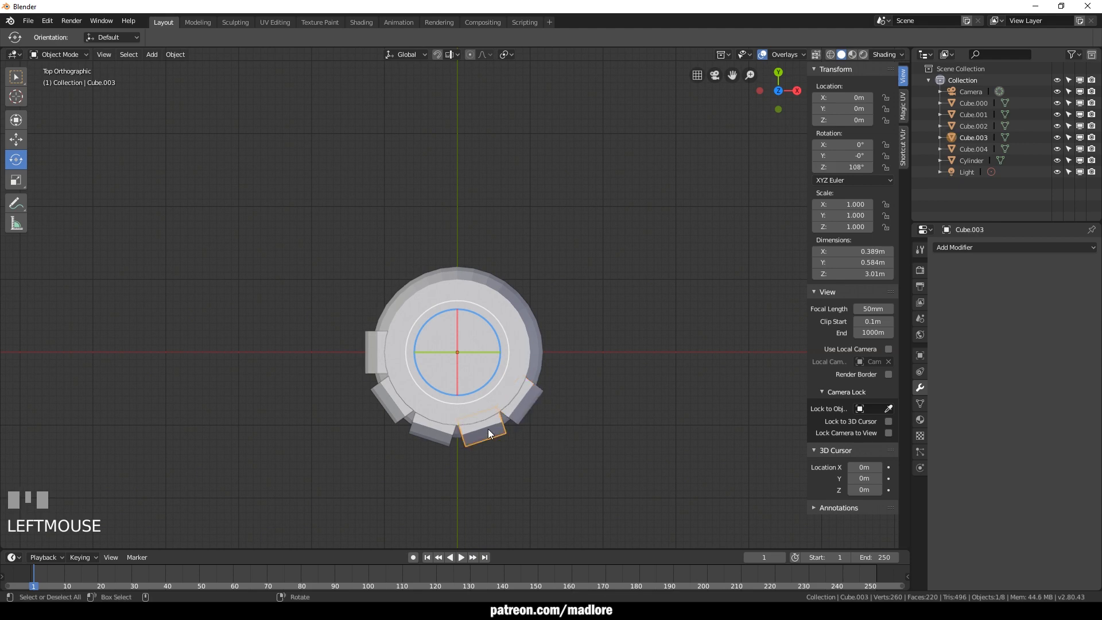
pyautogui.click(533, 408)
pyautogui.click(376, 365)
pyautogui.click(388, 410)
pyautogui.click(492, 430)
# Set the newest plank's Z rotation to exactly 144°
pyautogui.click(843, 168)
pyautogui.write('144')
pyautogui.press('KP_Enter')
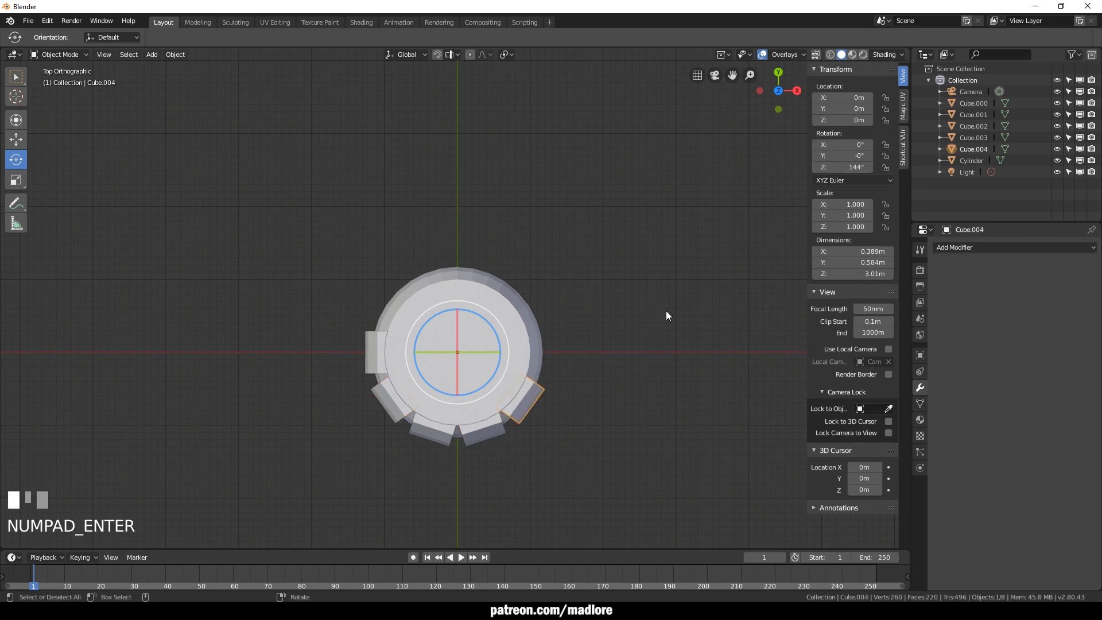
# Make an unlinked in-place duplicate of the 144° plank and set its Z rotation to 180°
pyautogui.hotkey('ctrl', 'd')
pyautogui.rightClick(526, 396)
pyautogui.click(855, 167)
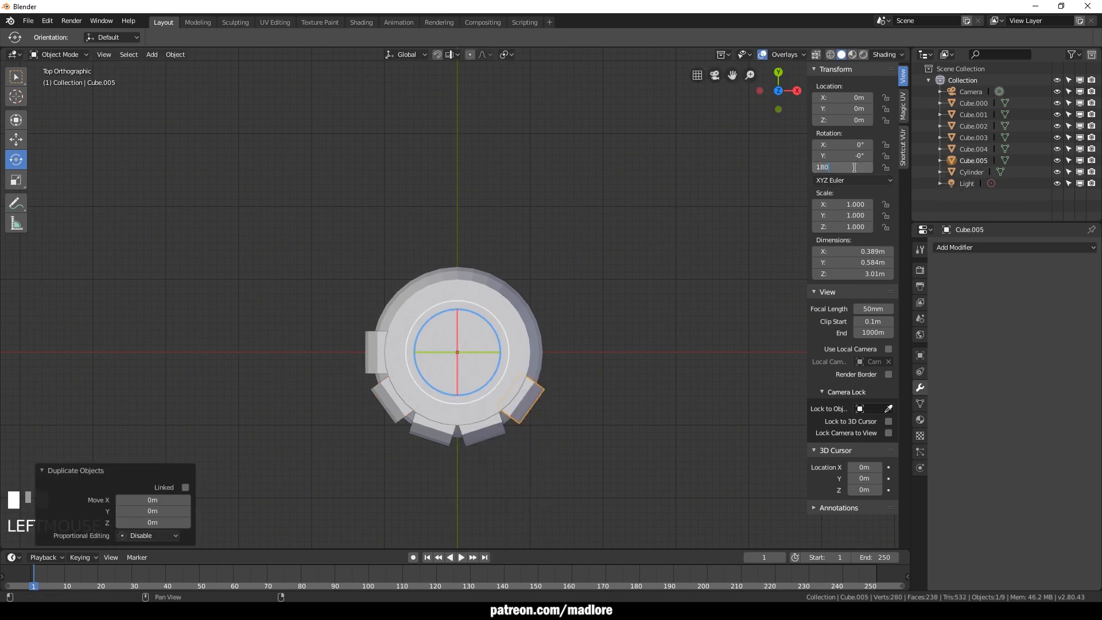
pyautogui.press('KP_Enter')
# Make an in-place linked duplicate of the 0° plank and set its Z rotation to -36°
pyautogui.click(371, 360)
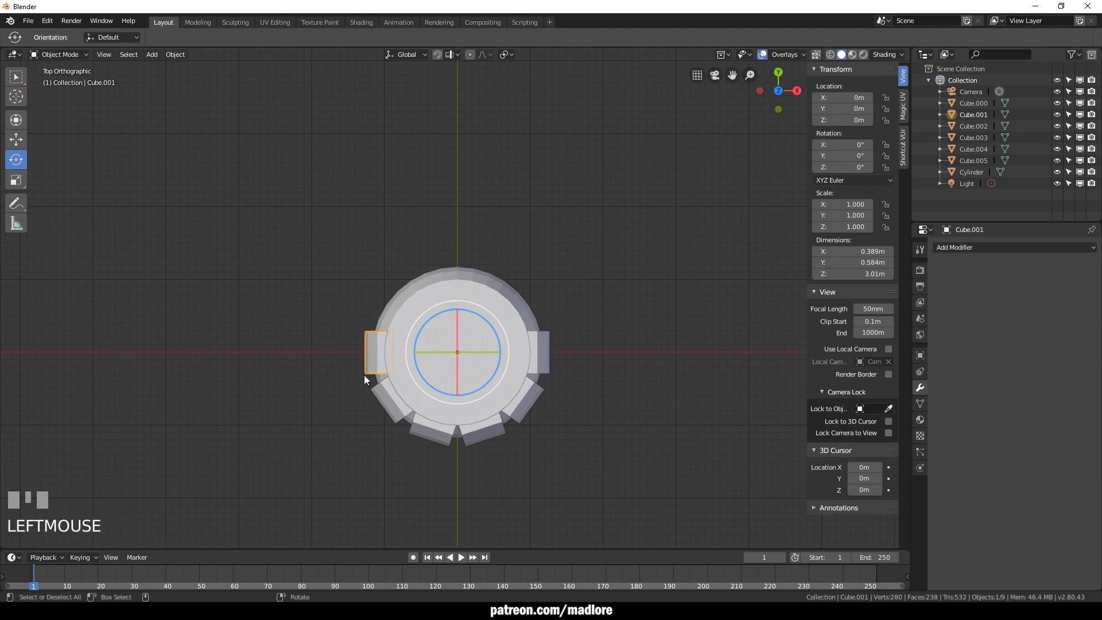
pyautogui.hotkey('alt', 'd')
pyautogui.rightClick(500, 344)
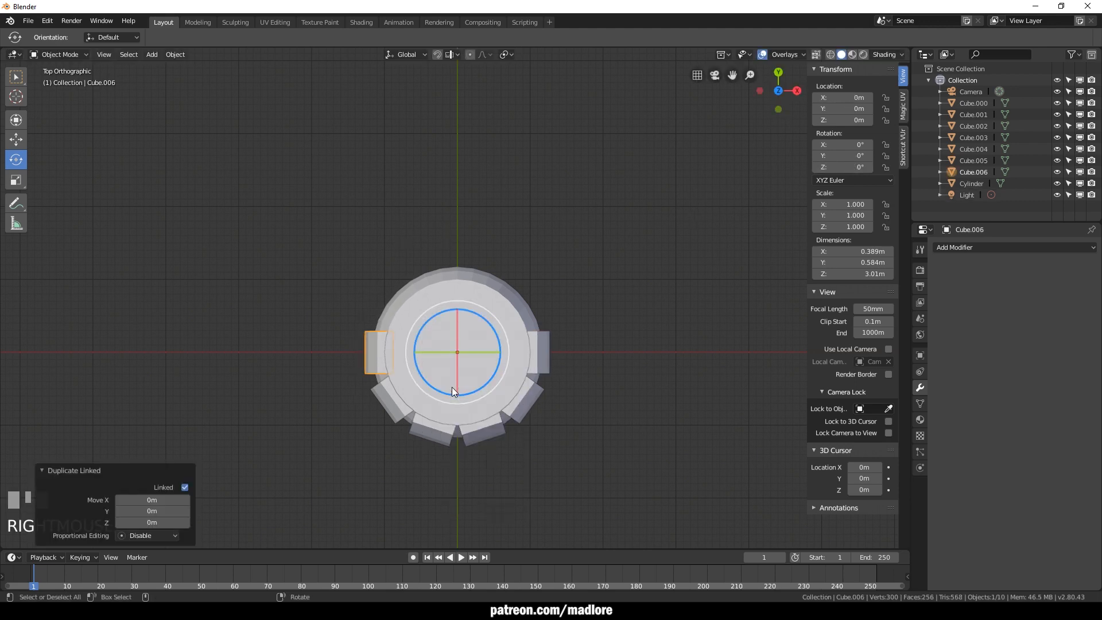
pyautogui.moveTo(453, 390); pyautogui.dragTo(399, 423)
pyautogui.click(396, 412)
pyautogui.click(385, 298)
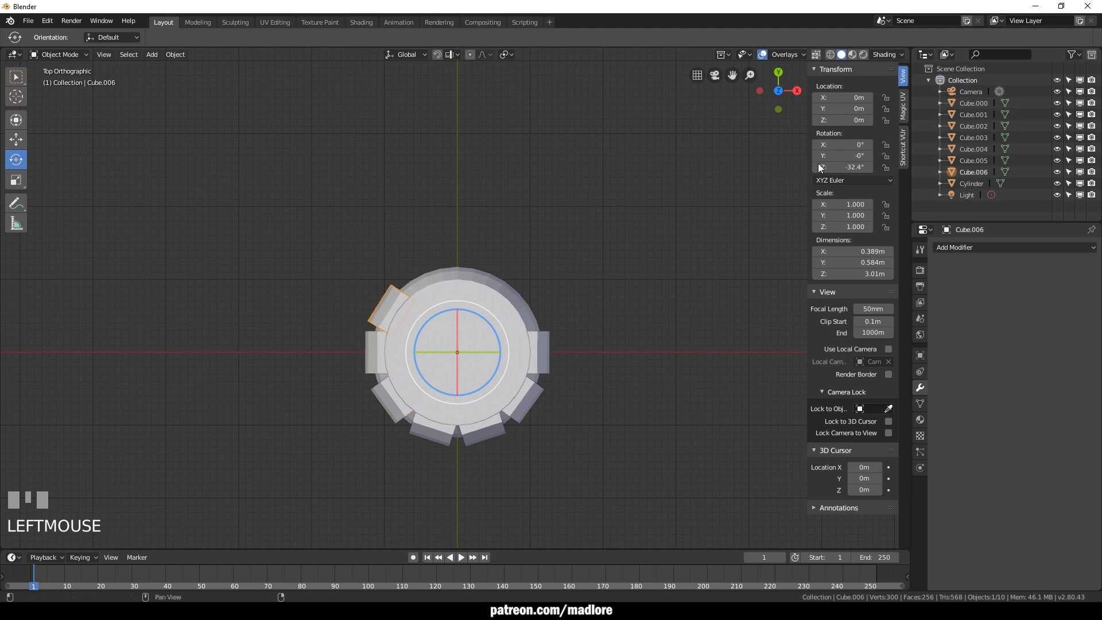
pyautogui.click(832, 168)
pyautogui.press('KP_Enter')
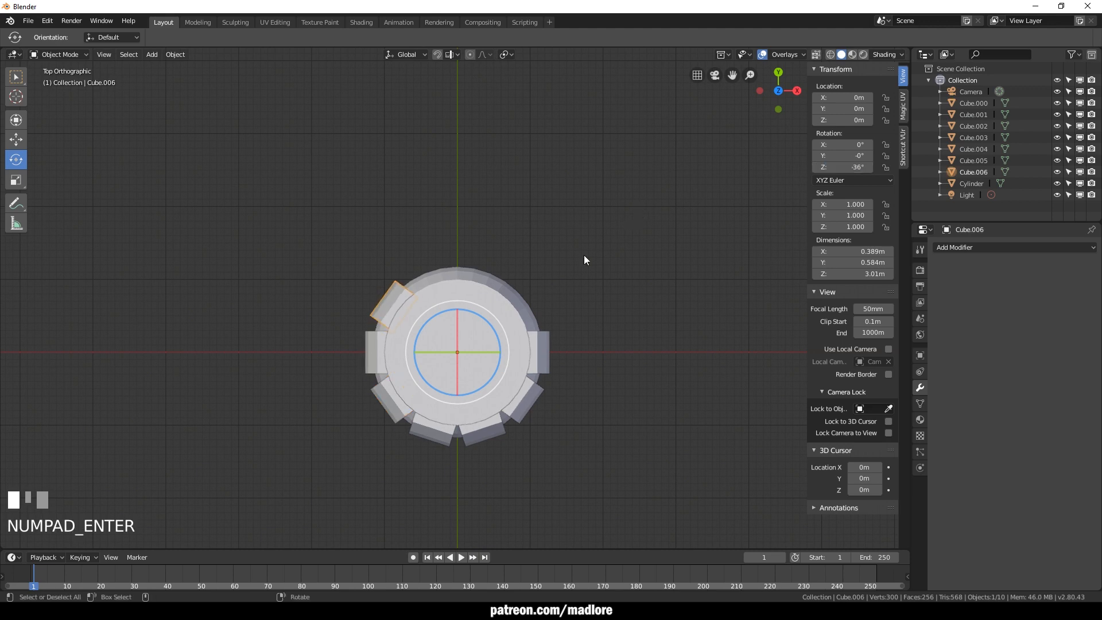
# Make an in-place linked duplicate of the -36° plank and set its Z rotation to -72°
pyautogui.click(431, 440)
pyautogui.click(372, 367)
pyautogui.click(395, 300)
pyautogui.hotkey('alt', 'd')
pyautogui.rightClick(494, 328)
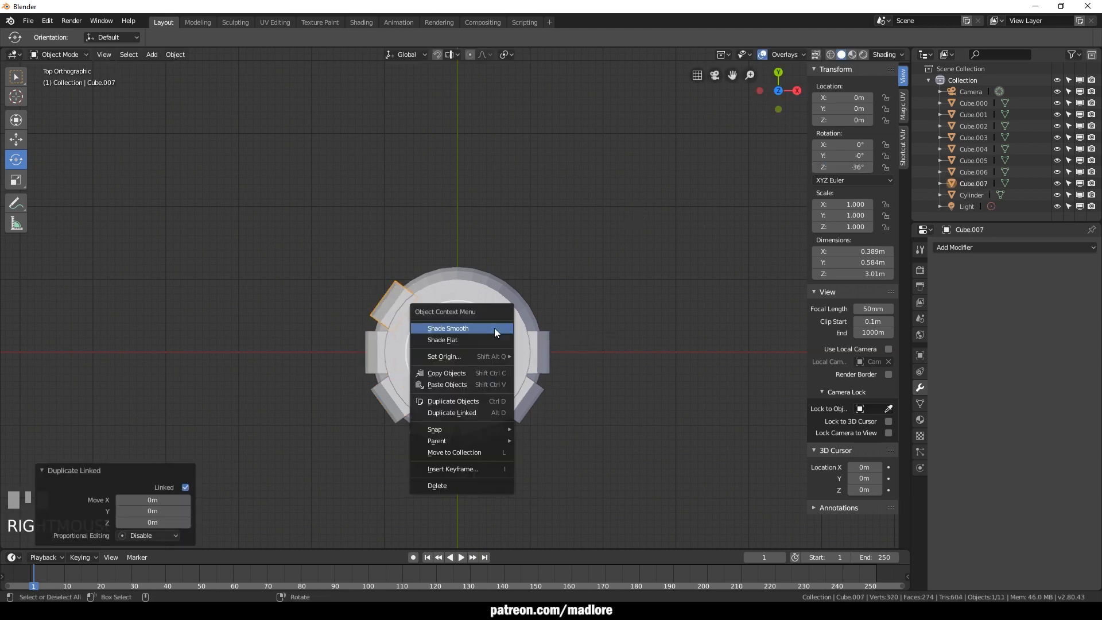
pyautogui.click(855, 167)
pyautogui.write('-72')
pyautogui.press('KP_Enter')
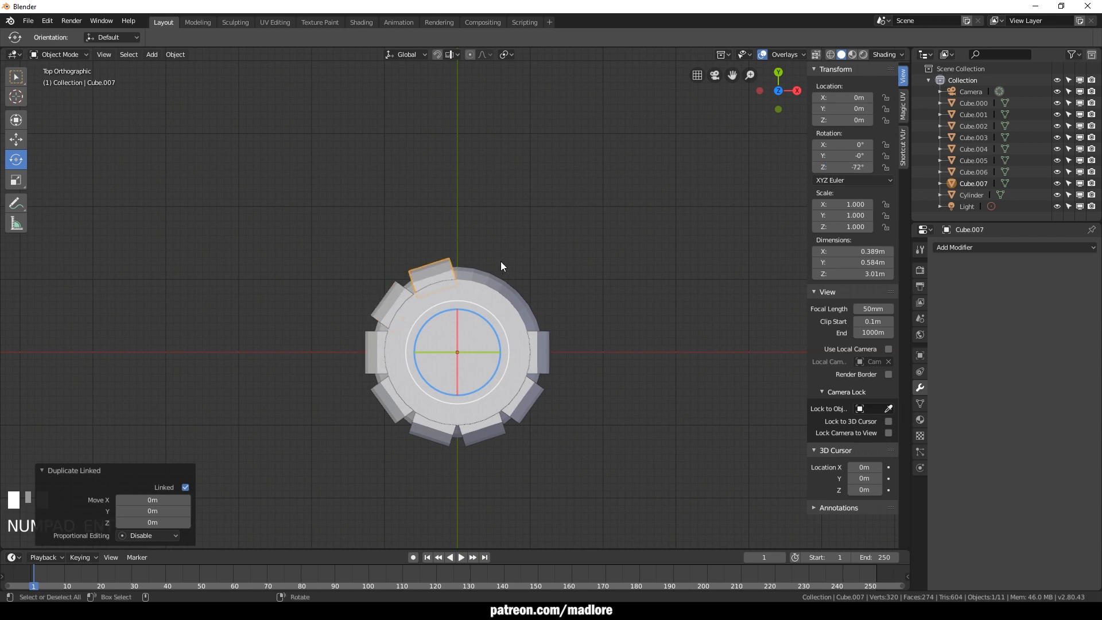
# Make an in-place linked duplicate of the -72° plank and set its Z rotation to -108°
pyautogui.click(433, 264)
pyautogui.hotkey('alt', 'd')
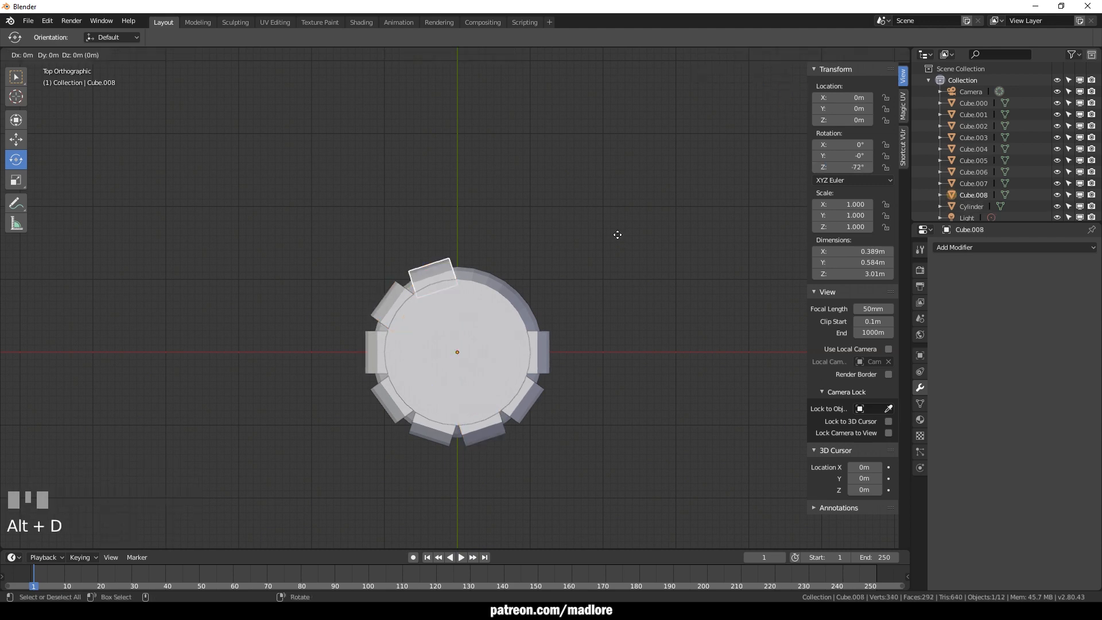
pyautogui.rightClick(618, 234)
pyautogui.click(855, 167)
pyautogui.press('KP_Enter')
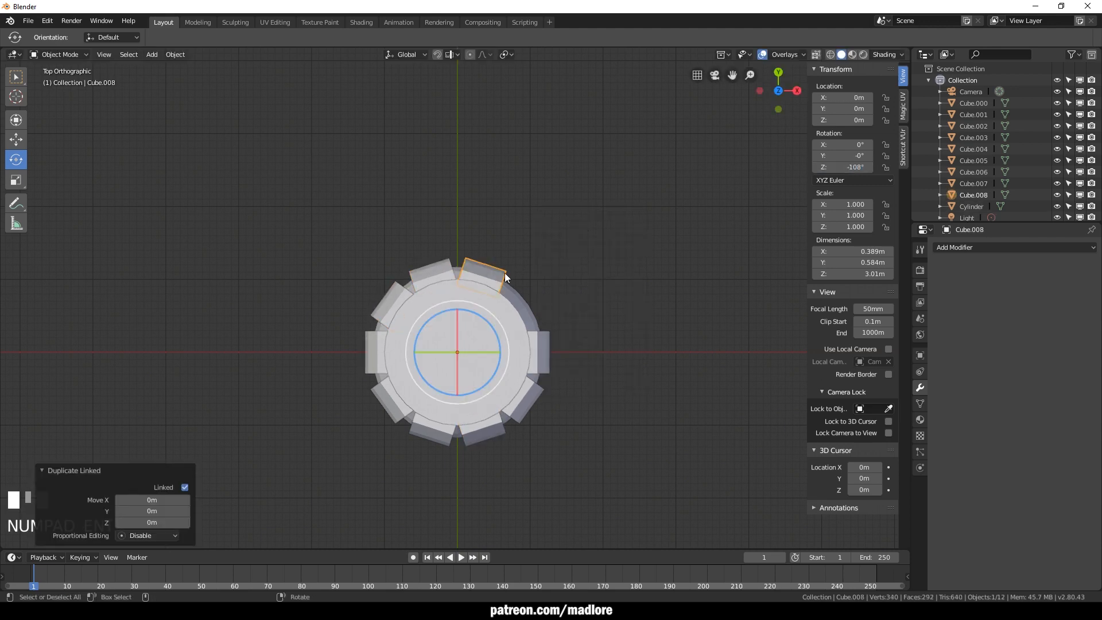
# Make an in-place linked duplicate of the -108° plank, set its Z rotation to -144° and deselect it
pyautogui.click(487, 267)
pyautogui.hotkey('alt', 'd')
pyautogui.rightClick(655, 273)
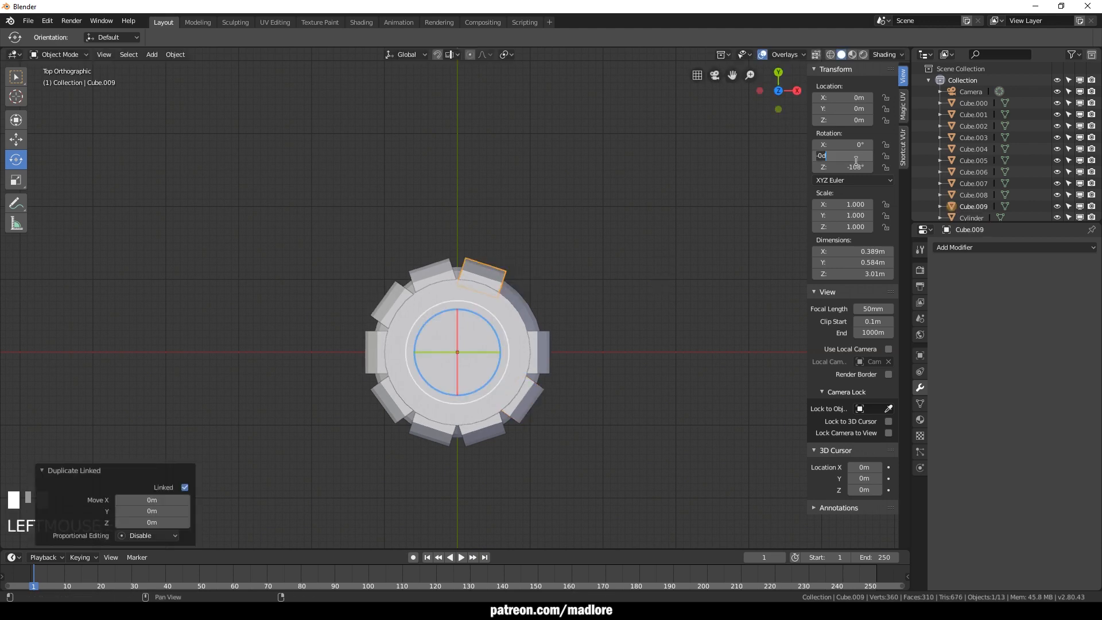
pyautogui.click(859, 167)
pyautogui.write('-144')
pyautogui.press('KP_Enter')
pyautogui.click(351, 356)
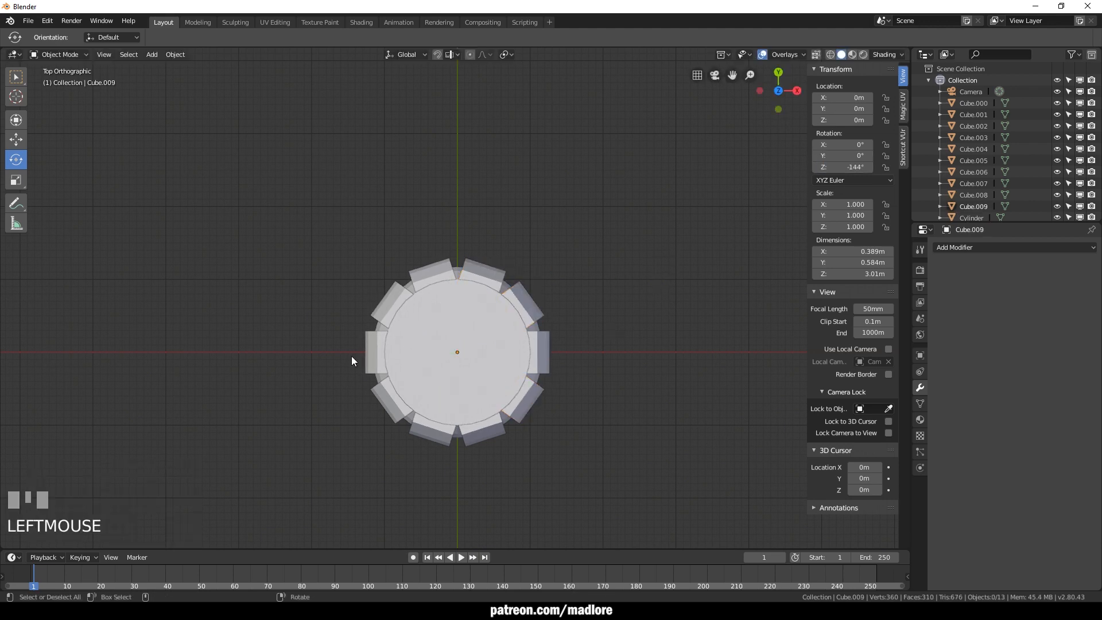
# Test-move the whole mesh of the 0° plank in Edit Mode, undo the move and return to Object Mode
pyautogui.click(372, 353)
pyautogui.press('Tab')
pyautogui.click(372, 353)
pyautogui.hotkey('ctrl', 'a')
pyautogui.moveTo(413, 353); pyautogui.dragTo(412, 359)
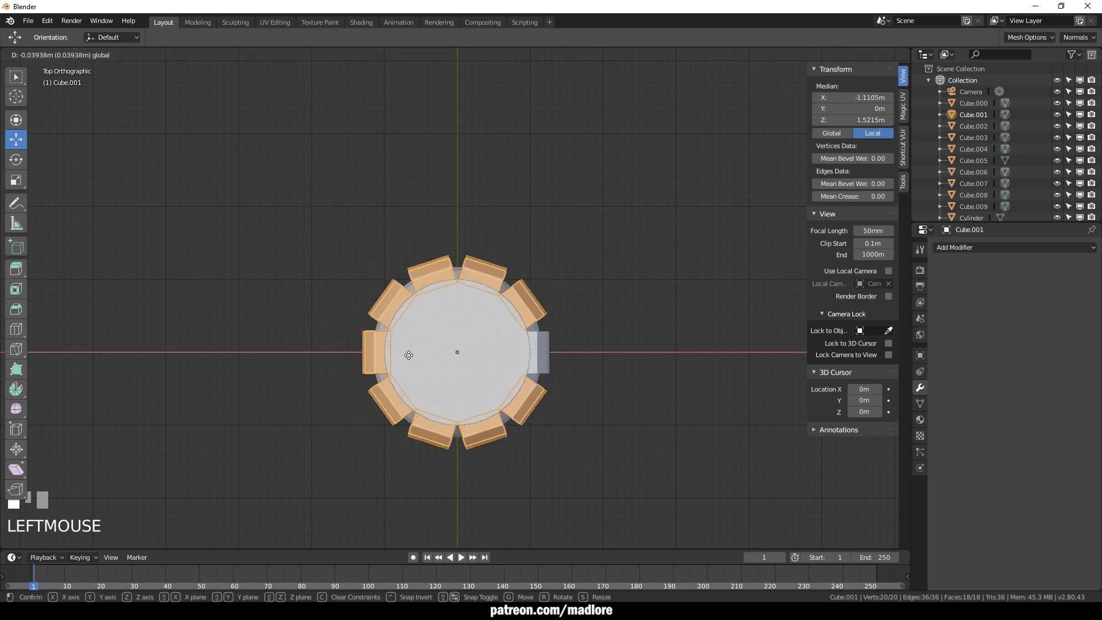
pyautogui.hotkey('ctrl', 'z')
pyautogui.press('`')
# Delete the unlinked 180° plank and replace it with an in-place linked duplicate of the 144° plank, setting its Z rotation to 180°
pyautogui.click(546, 364)
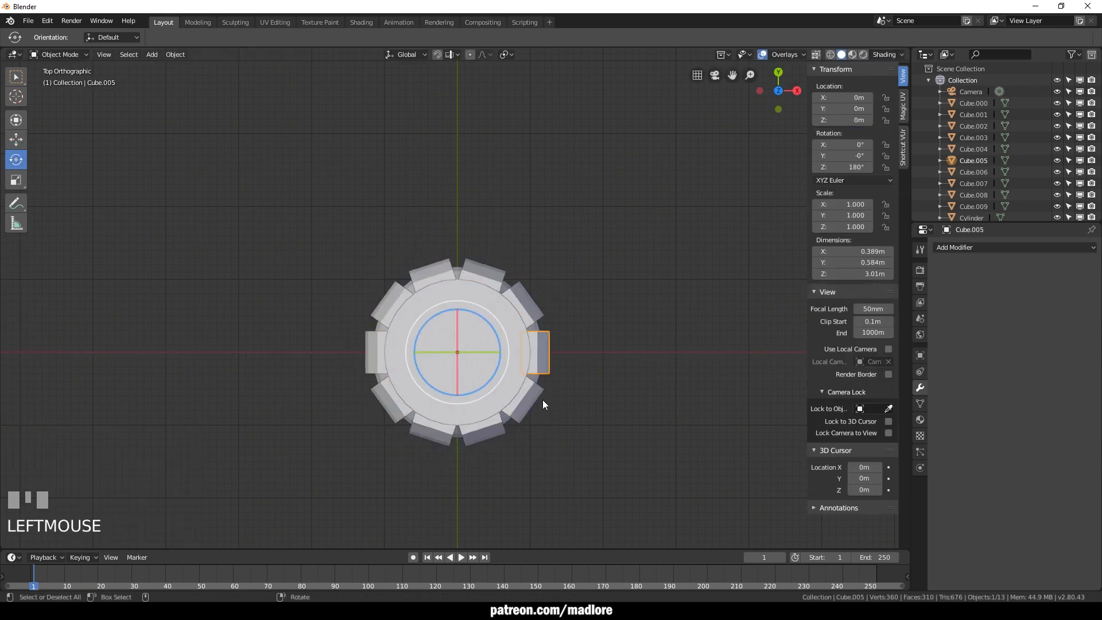
pyautogui.press('Delete')
pyautogui.click(532, 402)
pyautogui.hotkey('alt', 'd')
pyautogui.rightClick(532, 401)
pyautogui.click(845, 167)
pyautogui.write('18')
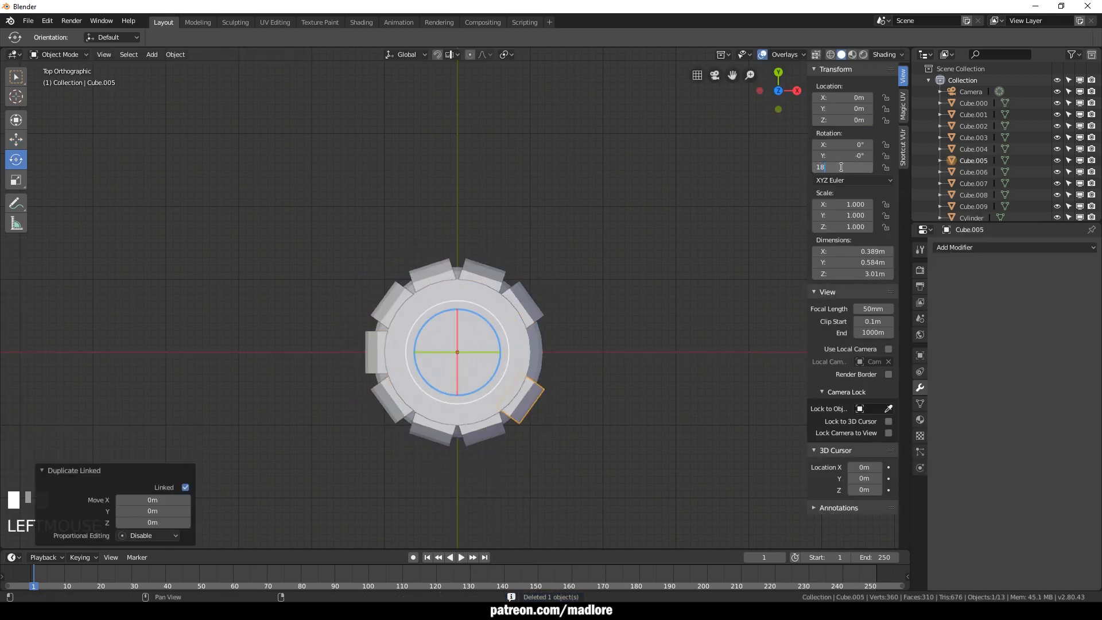
pyautogui.write('0')
pyautogui.press('Return')
# Hide the inner cylinder so that only the planks remain
pyautogui.keyDown('alt'); pyautogui.moveTo(574, 401); pyautogui.dragTo(594, 356); pyautogui.keyUp('alt')
pyautogui.keyDown('alt'); pyautogui.moveTo(593, 356); pyautogui.dragTo(607, 482, button='right'); pyautogui.keyUp('alt')
pyautogui.click(457, 300)
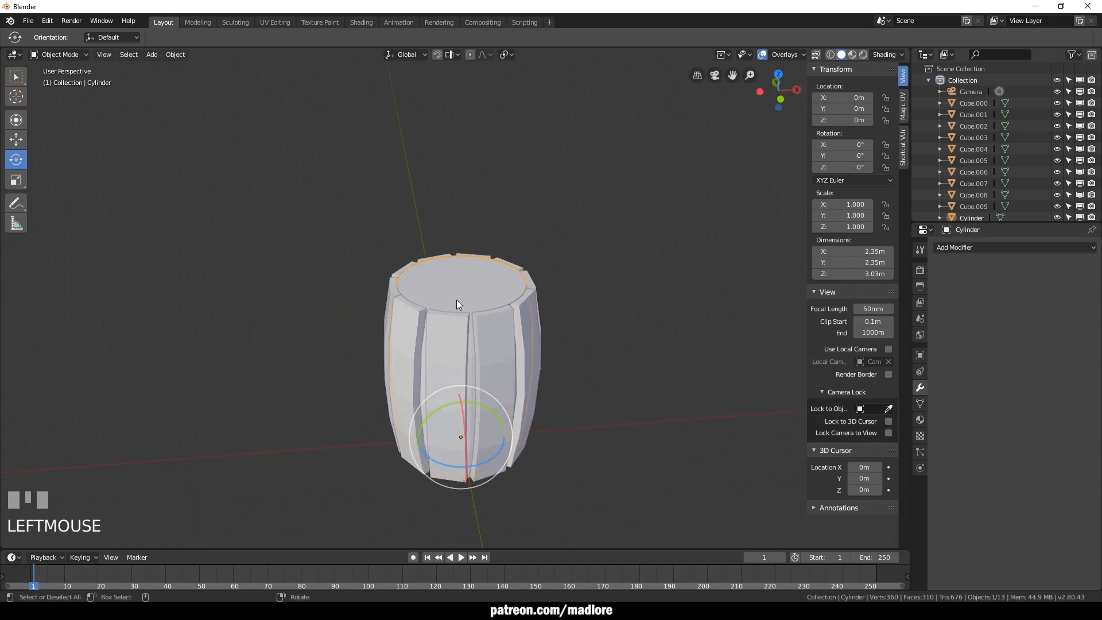
pyautogui.hotkey('ctrl', 'h')
pyautogui.click(498, 413)
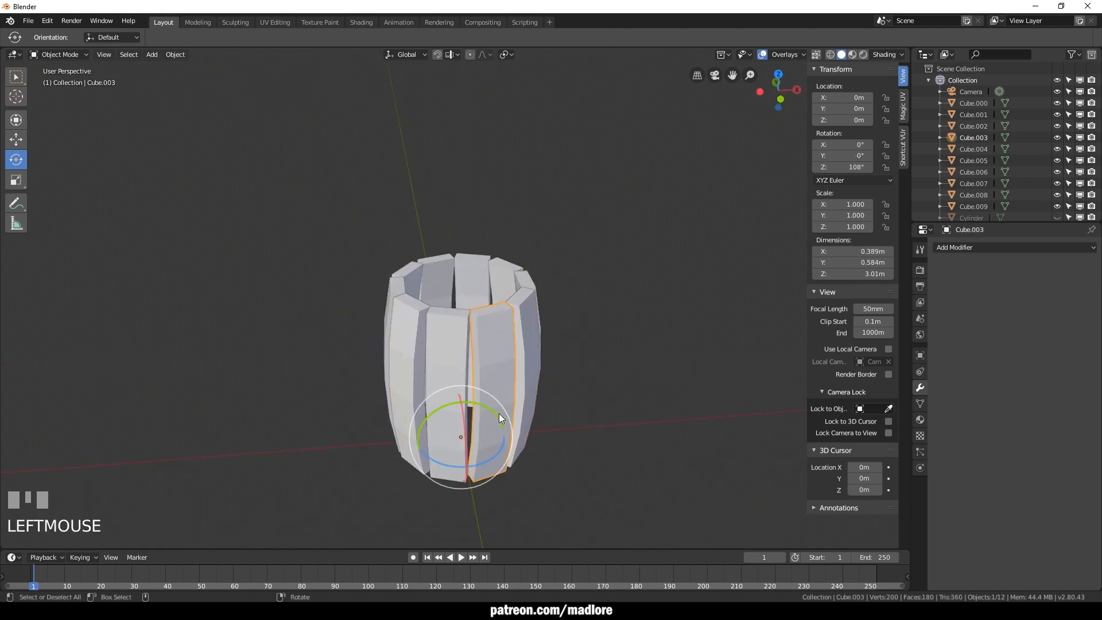
pyautogui.keyDown('alt'); pyautogui.moveTo(502, 379); pyautogui.dragTo(507, 328, button='middle'); pyautogui.keyUp('alt')
pyautogui.keyDown('alt'); pyautogui.moveTo(506, 327); pyautogui.dragTo(508, 335); pyautogui.keyUp('alt')
pyautogui.press('3')
pyautogui.doubleClick(507, 335)
pyautogui.click(327, 377)
pyautogui.keyDown('alt'); pyautogui.moveTo(328, 376); pyautogui.dragTo(321, 409); pyautogui.keyUp('alt')
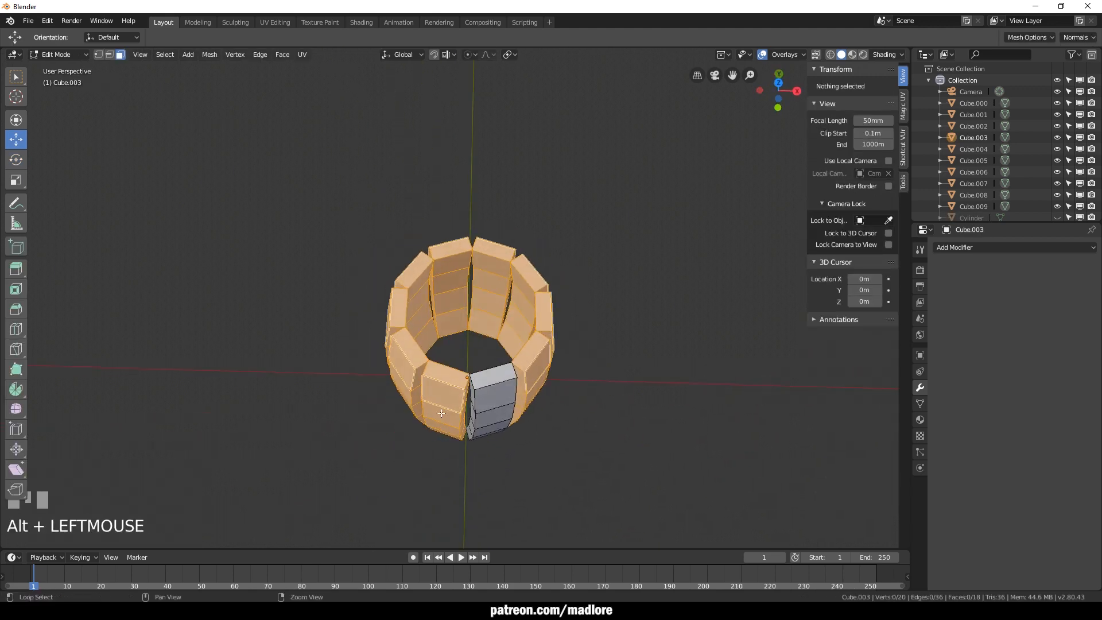
pyautogui.doubleClick(321, 409)
pyautogui.doubleClick(321, 409)
# Select the whole mesh of the 0° plank in Edit Mode and move it 0.12 m along X
pyautogui.press('4')
pyautogui.click(401, 315)
pyautogui.press('3')
pyautogui.doubleClick(401, 315)
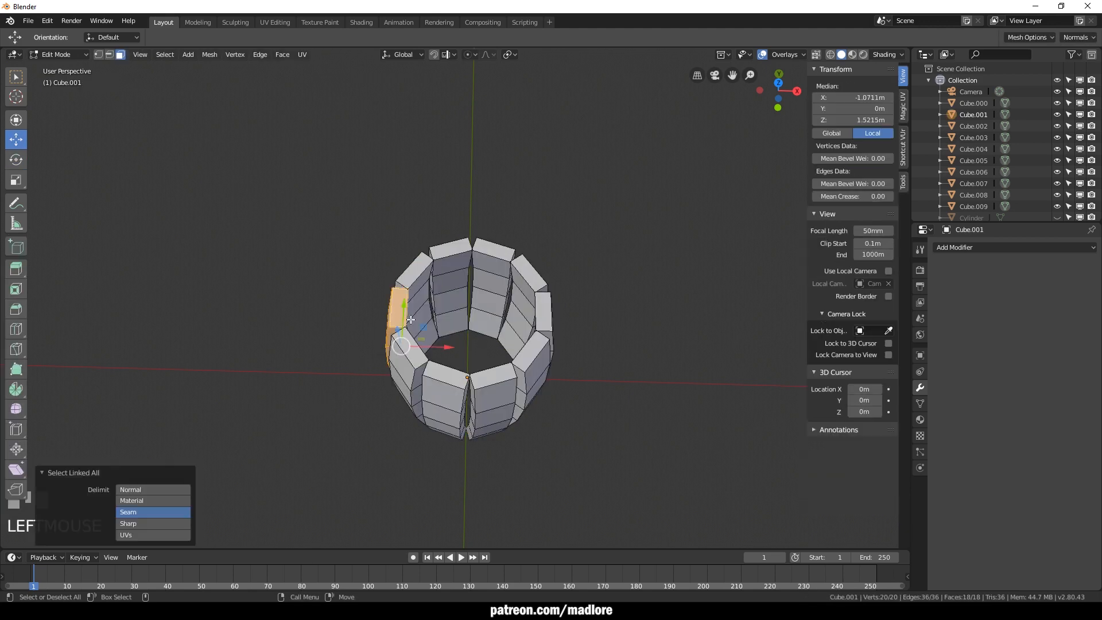
pyautogui.moveTo(436, 351); pyautogui.dragTo(445, 355)
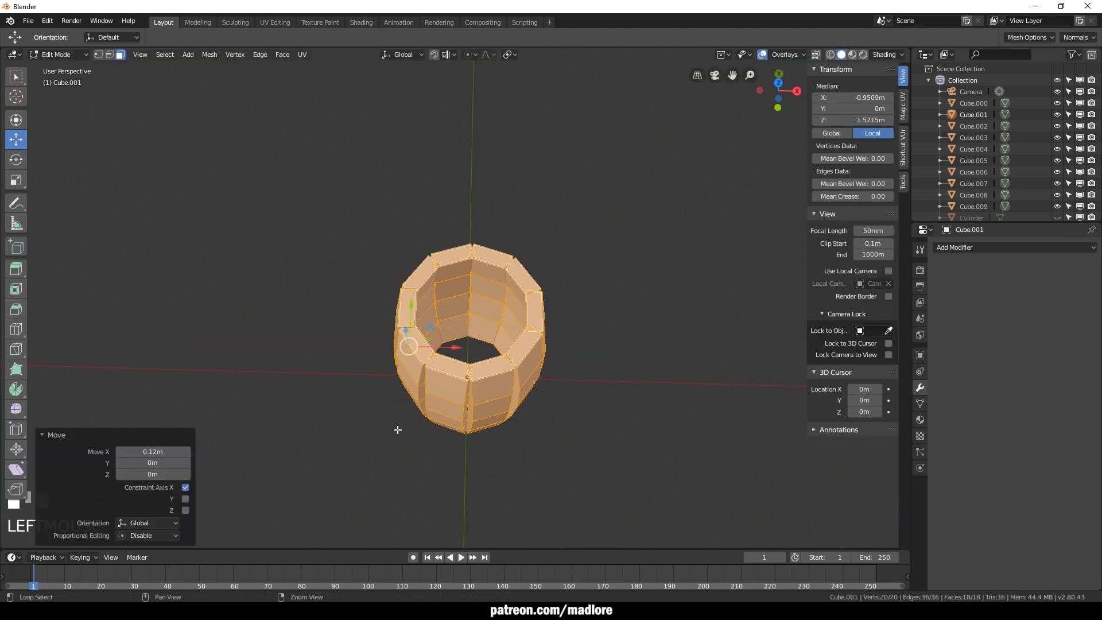
# Select the four inner faces of the 0° plank's mesh and scale them
pyautogui.scroll(2, 454, 453)
pyautogui.keyDown('alt'); pyautogui.moveTo(486, 405); pyautogui.dragTo(411, 411); pyautogui.keyUp('alt')
pyautogui.click(425, 398)
pyautogui.keyDown('shift'); pyautogui.click(391, 384); pyautogui.keyUp('shift')
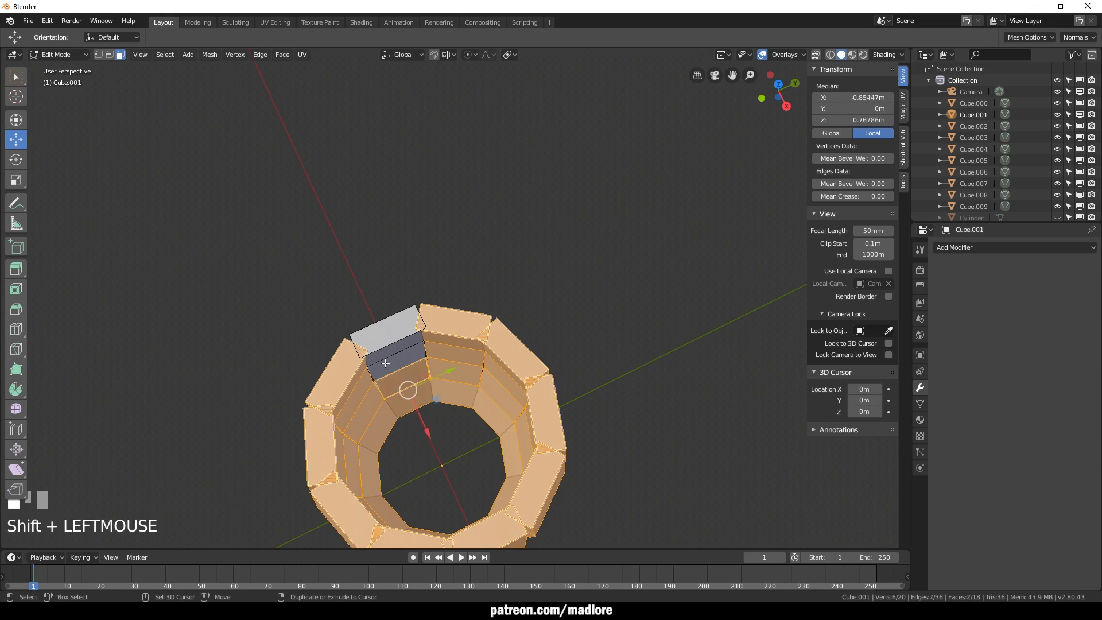
pyautogui.keyDown('shift'); pyautogui.click(385, 362); pyautogui.keyUp('shift')
pyautogui.keyDown('shift'); pyautogui.click(384, 353); pyautogui.keyUp('shift')
pyautogui.keyDown('alt'); pyautogui.moveTo(491, 443); pyautogui.dragTo(459, 414); pyautogui.keyUp('alt')
pyautogui.press('r')
pyautogui.moveTo(476, 368); pyautogui.dragTo(654, 399)
# Select the 0° plank's mid-height horizontal edge in edge mode and scale it along Y by 1.226
pyautogui.press('2')
pyautogui.click(474, 394)
pyautogui.keyDown('shift'); pyautogui.click(442, 323); pyautogui.keyUp('shift')
pyautogui.click(425, 362)
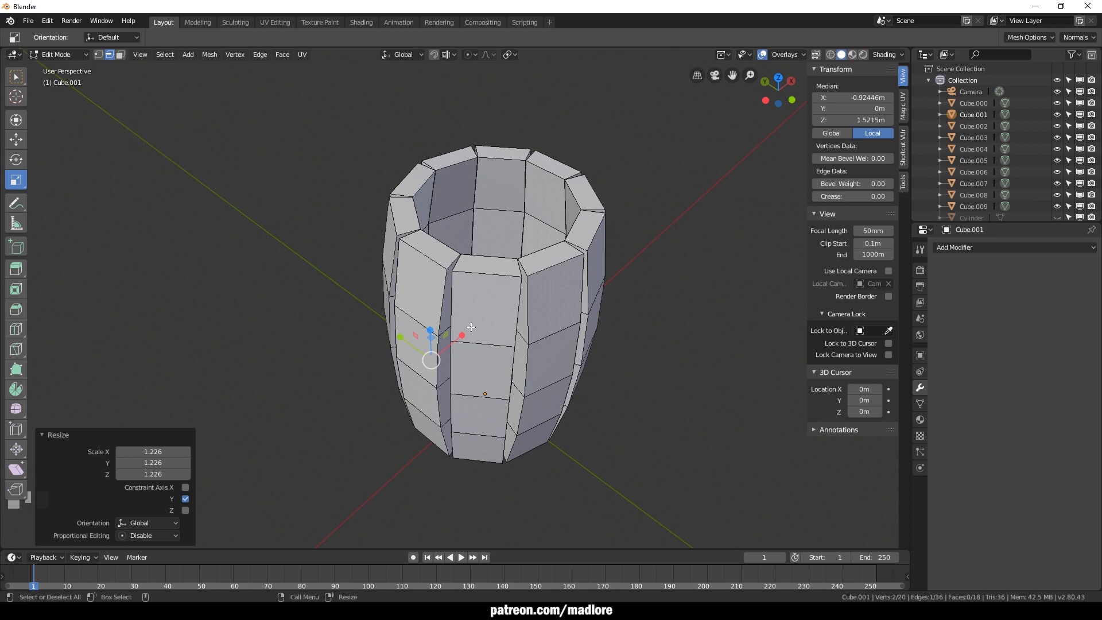
pyautogui.keyDown('alt'); pyautogui.moveTo(462, 315); pyautogui.dragTo(510, 332); pyautogui.keyUp('alt')
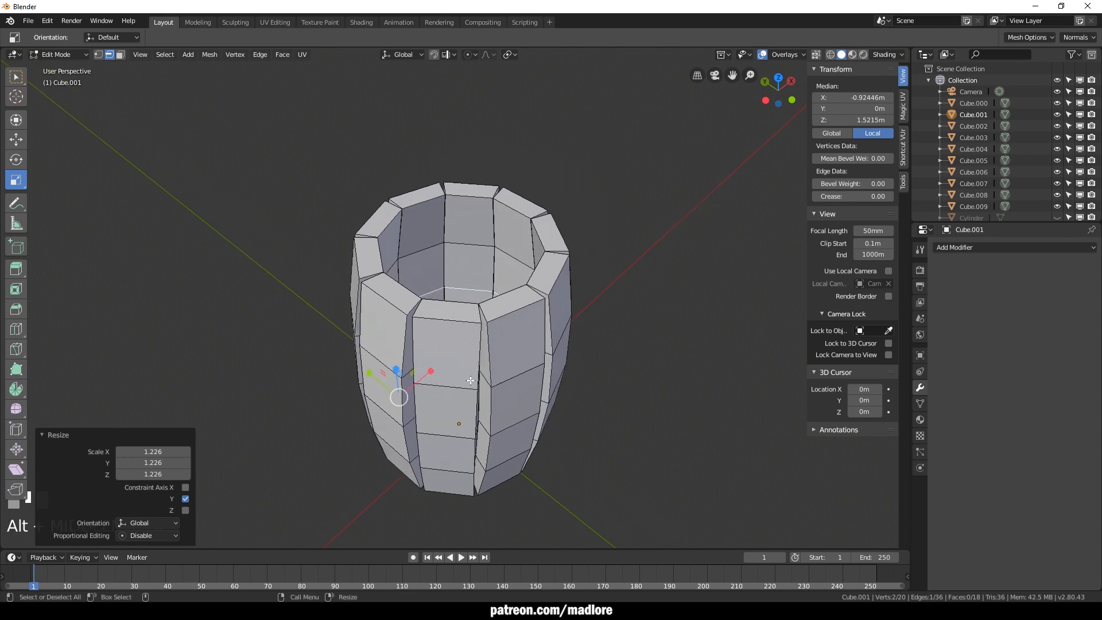
pyautogui.keyDown('alt'); pyautogui.moveTo(390, 384); pyautogui.dragTo(392, 390); pyautogui.keyUp('alt')
pyautogui.moveTo(421, 404); pyautogui.dragTo(426, 404)
pyautogui.hotkey('ctrl', 'z')
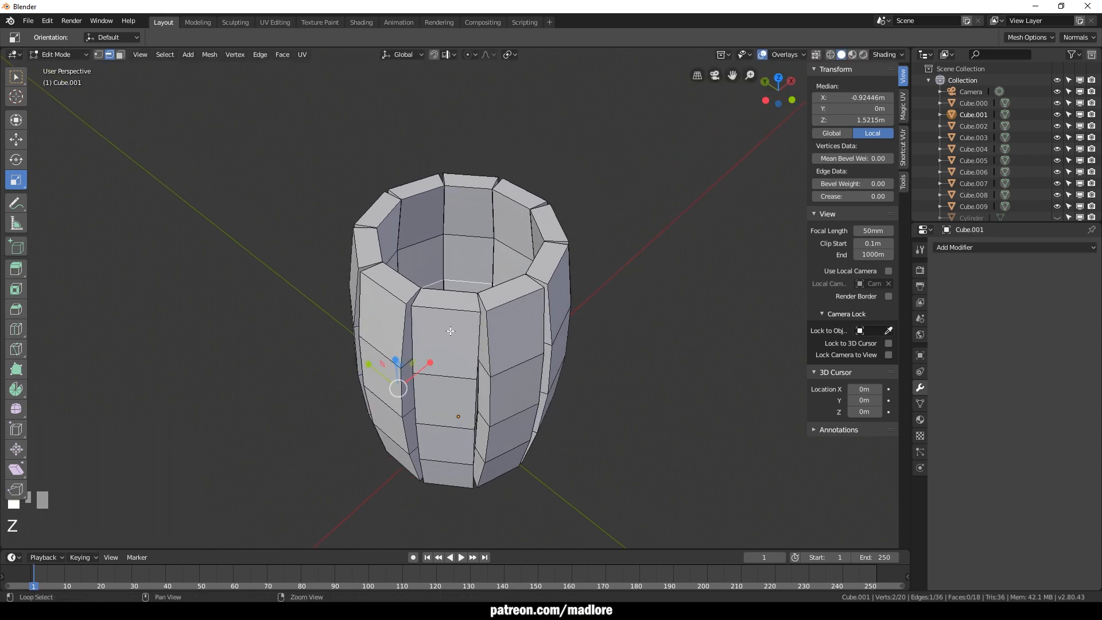
# Select the four outer faces of the 0° plank's mesh and scale them wider along Y
pyautogui.keyDown('alt'); pyautogui.moveTo(450, 329); pyautogui.dragTo(458, 375); pyautogui.keyUp('alt')
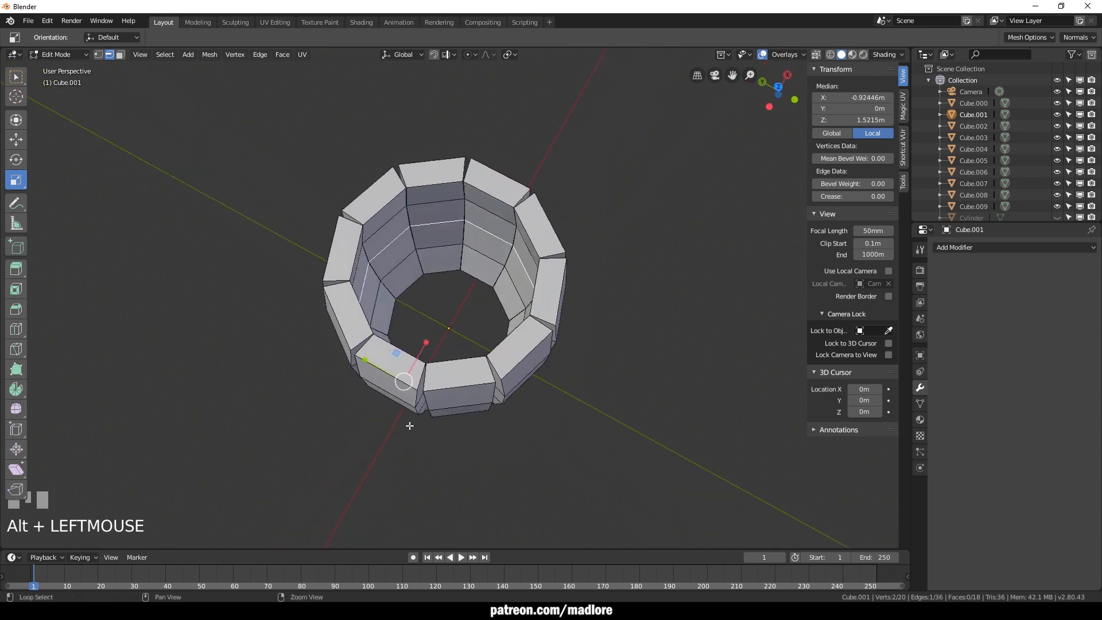
pyautogui.keyDown('alt'); pyautogui.moveTo(409, 426); pyautogui.dragTo(425, 395); pyautogui.keyUp('alt')
pyautogui.press('3')
pyautogui.click(395, 349)
pyautogui.keyDown('shift'); pyautogui.click(397, 384); pyautogui.keyUp('shift')
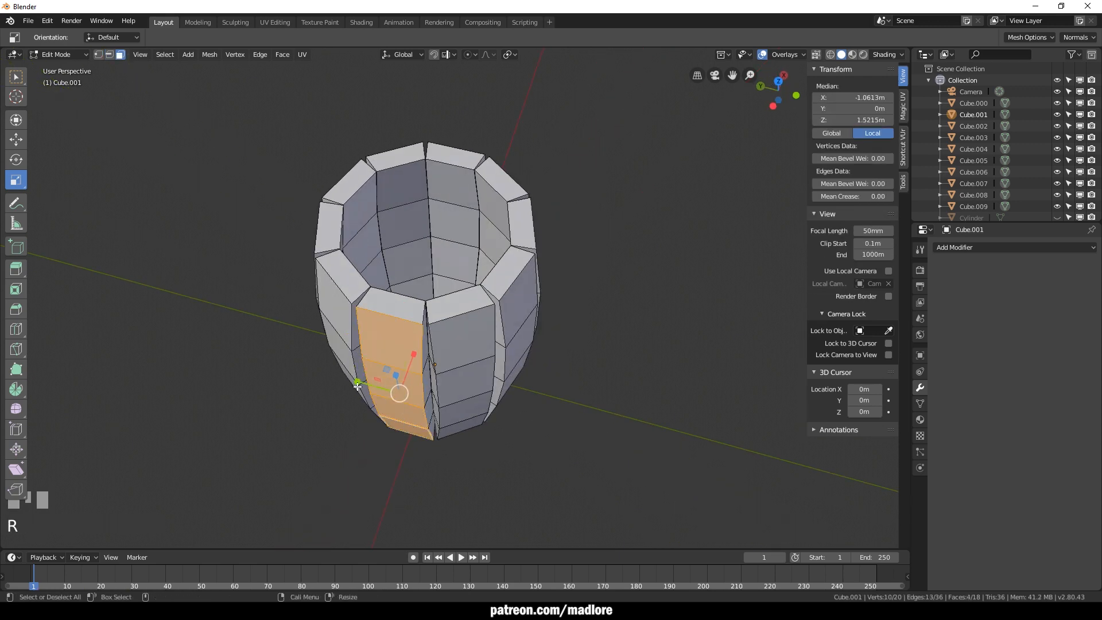
pyautogui.keyDown('alt'); pyautogui.click(394, 454); pyautogui.keyUp('alt')
pyautogui.moveTo(356, 378); pyautogui.dragTo(359, 376)
# Widen the 0° plank's two outer quarter-height edges along Y, and do the same with its outer mid-height edge
pyautogui.keyDown('alt'); pyautogui.moveTo(409, 487); pyautogui.dragTo(405, 463); pyautogui.keyUp('alt')
pyautogui.click(432, 393)
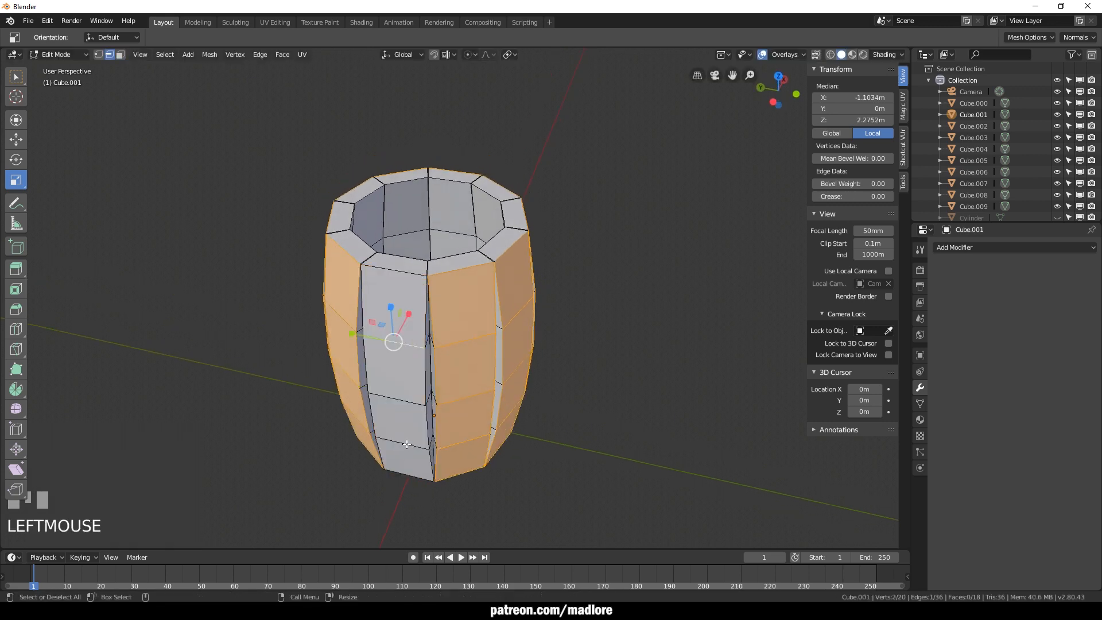
pyautogui.keyDown('shift'); pyautogui.click(363, 390); pyautogui.keyUp('shift')
pyautogui.moveTo(363, 390); pyautogui.dragTo(353, 389)
pyautogui.click(416, 404)
pyautogui.moveTo(353, 389); pyautogui.dragTo(370, 404, button='middle')
pyautogui.moveTo(362, 399); pyautogui.dragTo(349, 401)
# Select the 0° plank's upper and lower outer quarter-height edges and check the plank seams up close
pyautogui.click(401, 326)
pyautogui.keyDown('shift'); pyautogui.click(398, 471); pyautogui.keyUp('shift')
pyautogui.keyDown('alt'); pyautogui.moveTo(425, 313); pyautogui.dragTo(386, 351); pyautogui.keyUp('alt')
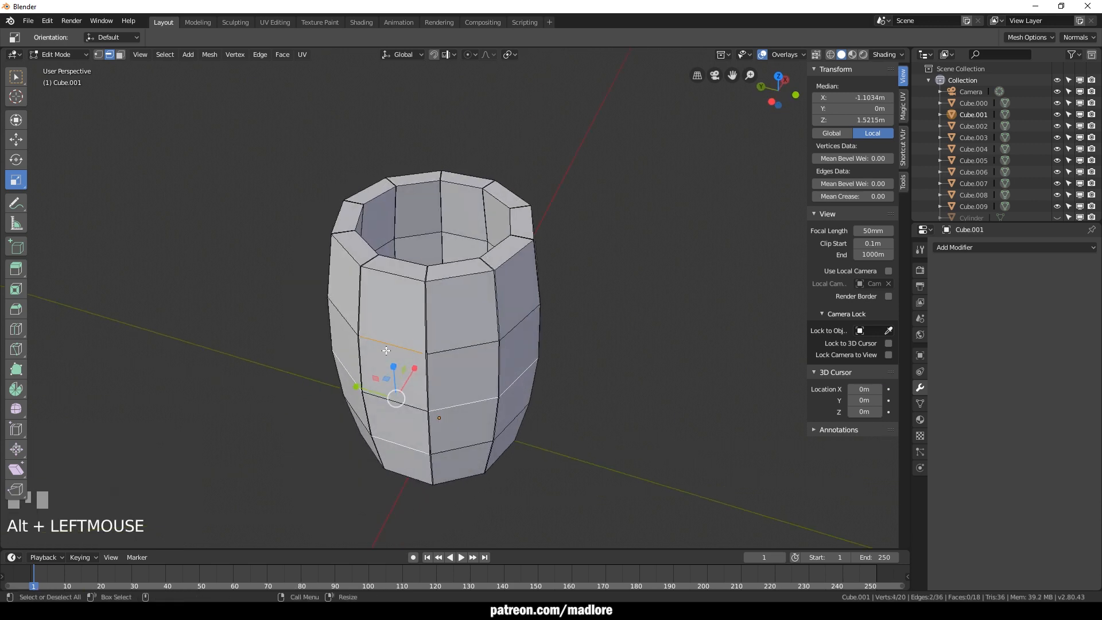
pyautogui.scroll(4, 379, 454)
pyautogui.moveTo(335, 504); pyautogui.dragTo(296, 381)
pyautogui.scroll(-5, 298, 491)
pyautogui.press('`')
pyautogui.click(422, 507)
pyautogui.click(426, 436)
pyautogui.click(296, 382)
pyautogui.press('2')
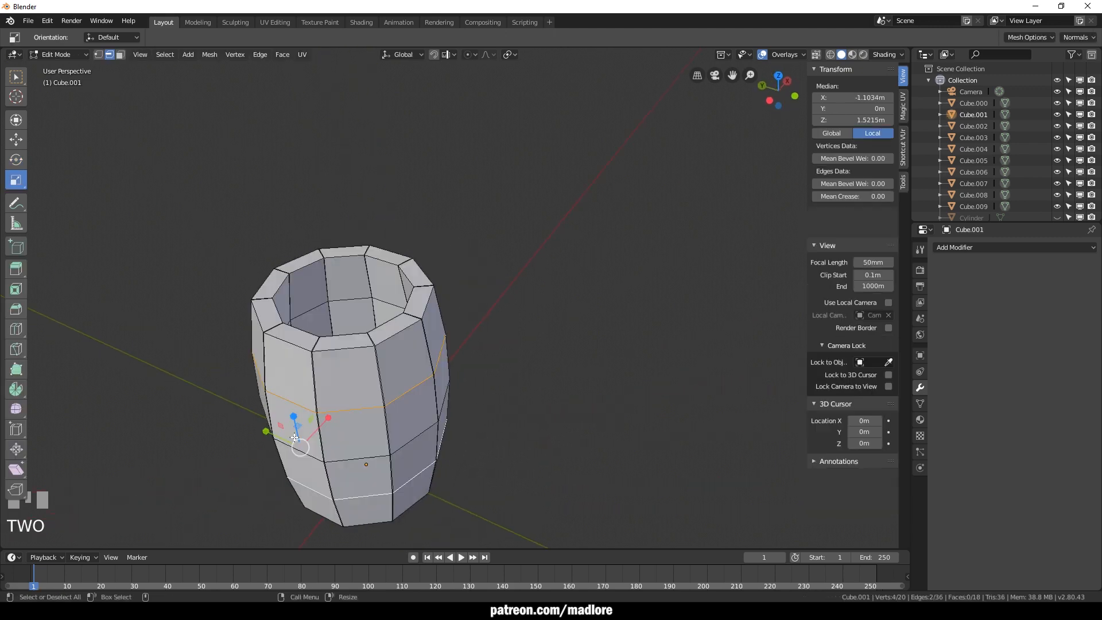
# Inspect the seams between the planks around the barrel and return to Object Mode
pyautogui.keyDown('alt'); pyautogui.moveTo(337, 480); pyautogui.dragTo(381, 413, button='middle'); pyautogui.keyUp('alt')
pyautogui.keyDown('alt'); pyautogui.moveTo(381, 413); pyautogui.dragTo(375, 381); pyautogui.keyUp('alt')
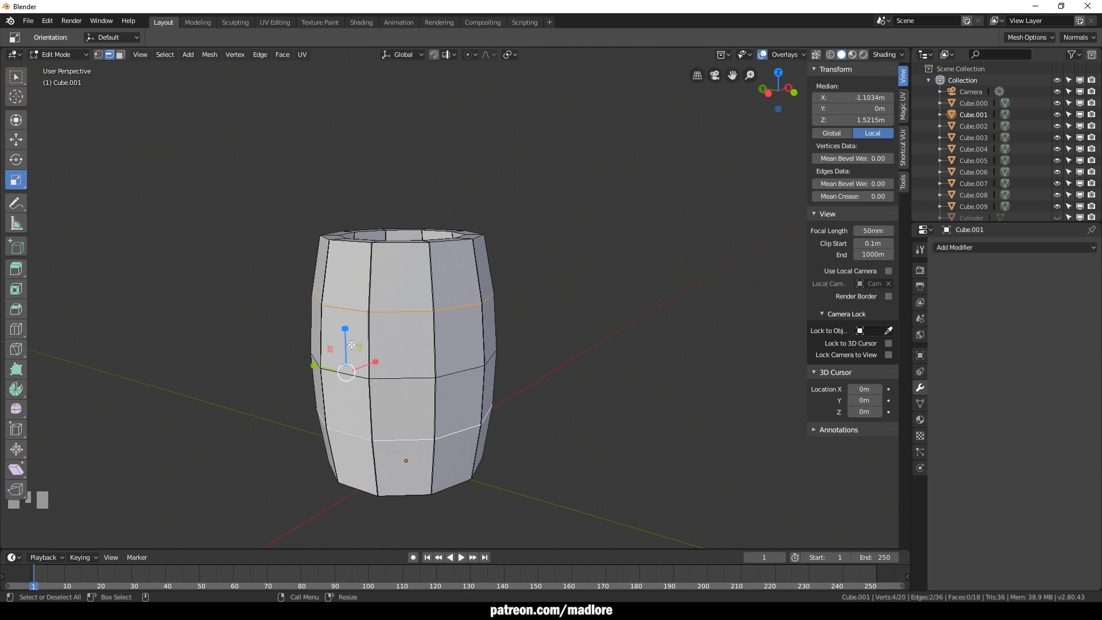
pyautogui.keyDown('alt'); pyautogui.moveTo(352, 344); pyautogui.dragTo(368, 359, button='middle'); pyautogui.keyUp('alt')
pyautogui.keyDown('alt'); pyautogui.moveTo(367, 359); pyautogui.dragTo(357, 336); pyautogui.keyUp('alt')
pyautogui.moveTo(357, 336)
pyautogui.keyDown('alt'); pyautogui.mouseDown(button='middle')
pyautogui.moveTo(350, 328)
pyautogui.moveTo(356, 355)
pyautogui.mouseUp(button='middle'); pyautogui.keyUp('alt')
pyautogui.keyDown('alt'); pyautogui.click(392, 317); pyautogui.keyUp('alt')
pyautogui.click(391, 315)
pyautogui.press('`')
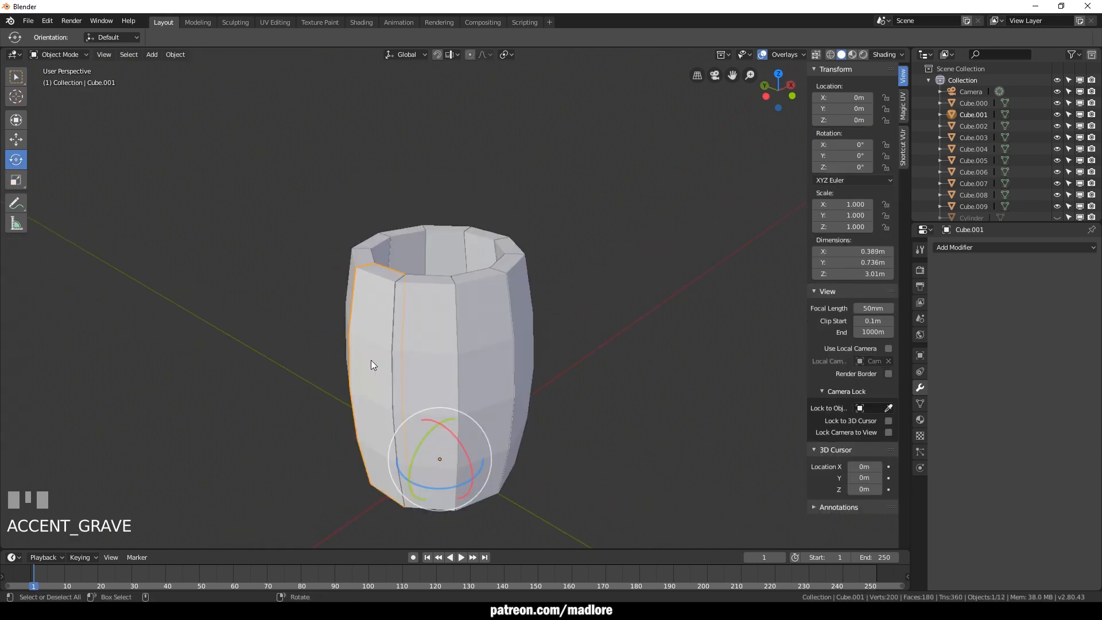
# Try smooth shading on the barrel planks
pyautogui.moveTo(371, 360)
pyautogui.keyDown('alt'); pyautogui.mouseDown()
pyautogui.moveTo(360, 378)
pyautogui.moveTo(429, 346)
pyautogui.moveTo(388, 340)
pyautogui.mouseUp(); pyautogui.keyUp('alt')
pyautogui.rightClick(388, 340)
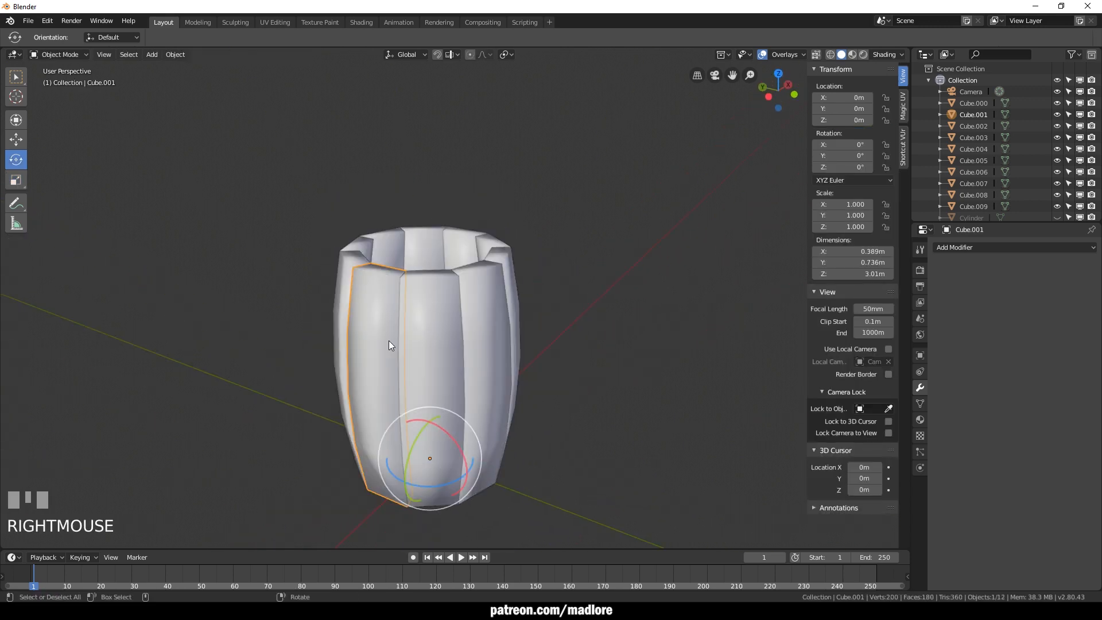
pyautogui.hotkey('ctrl', 'z')
pyautogui.keyDown('alt'); pyautogui.moveTo(384, 340); pyautogui.dragTo(367, 360, button='middle'); pyautogui.keyUp('alt')
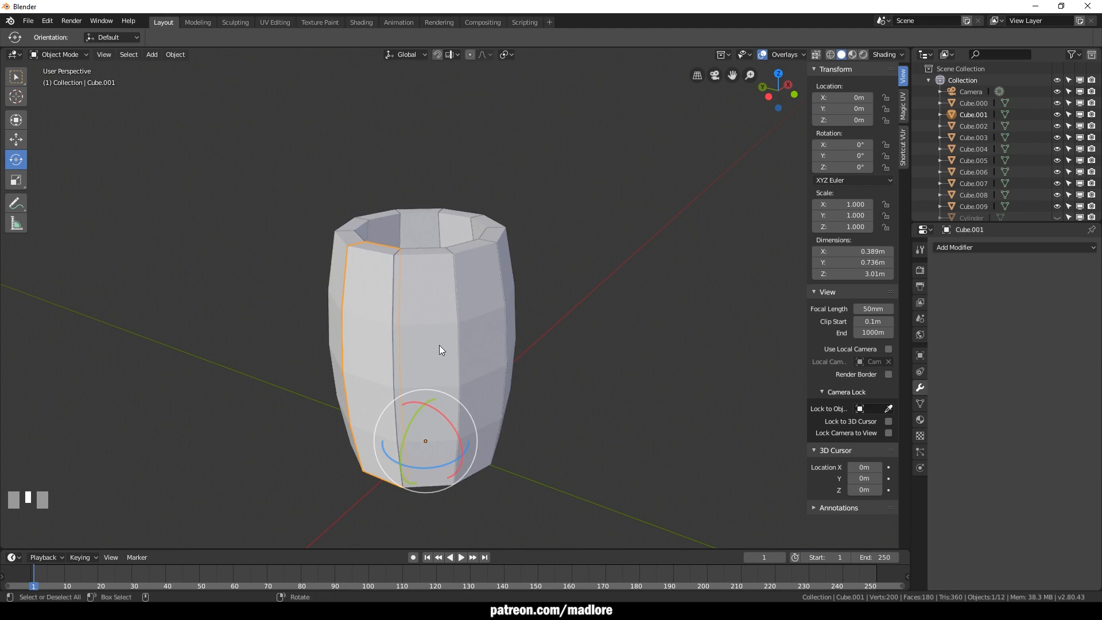
# Unhide the inner cylinder, select its whole mesh in Edit Mode and scale it uniformly by 0.885
pyautogui.keyDown('alt'); pyautogui.moveTo(440, 342); pyautogui.dragTo(398, 378); pyautogui.keyUp('alt')
pyautogui.hotkey('alt', 'h')
pyautogui.click(444, 308)
pyautogui.press('Tab')
pyautogui.doubleClick(454, 322)
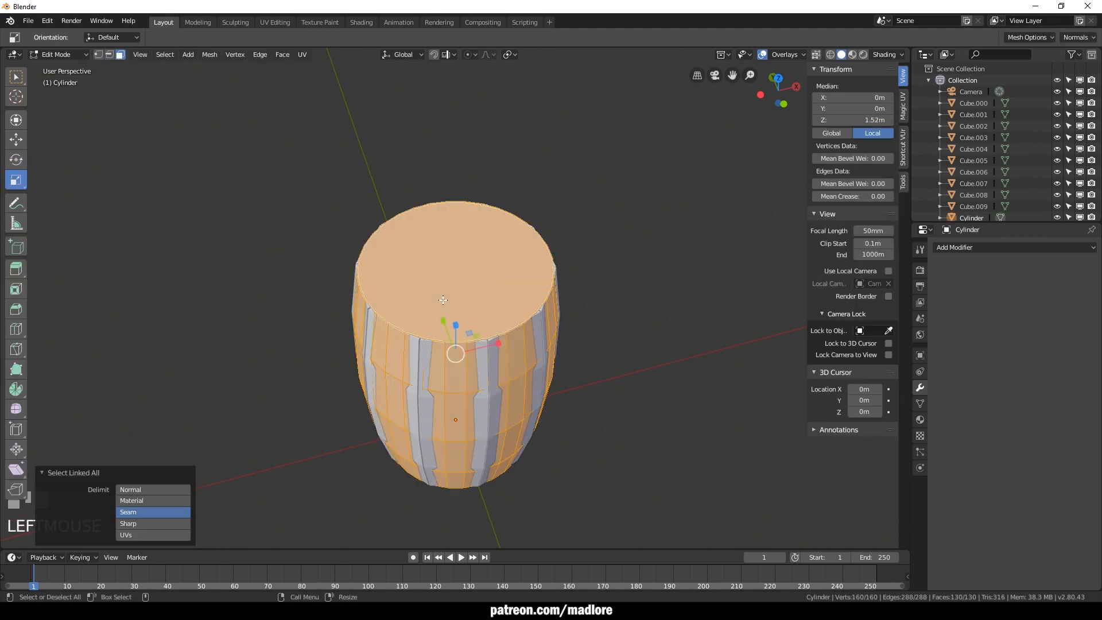
pyautogui.moveTo(604, 412); pyautogui.dragTo(577, 424)
pyautogui.keyDown('alt'); pyautogui.moveTo(577, 423); pyautogui.dragTo(574, 400); pyautogui.keyUp('alt')
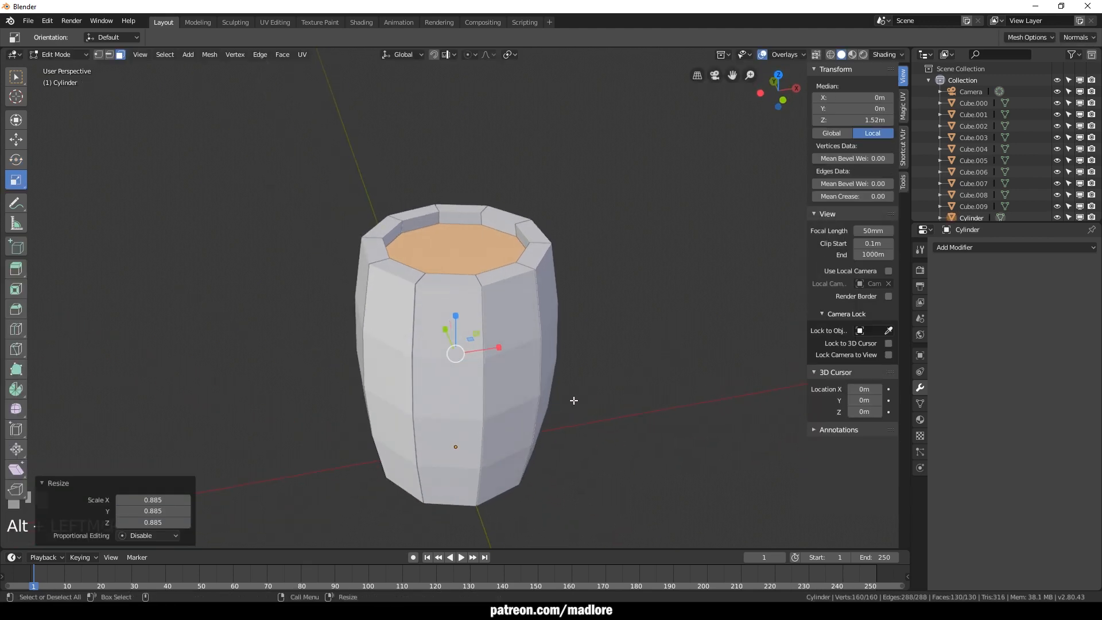
# Scale the inner cylinder's mesh by 0.920 along Z and return to Object Mode
pyautogui.moveTo(460, 319); pyautogui.dragTo(459, 325)
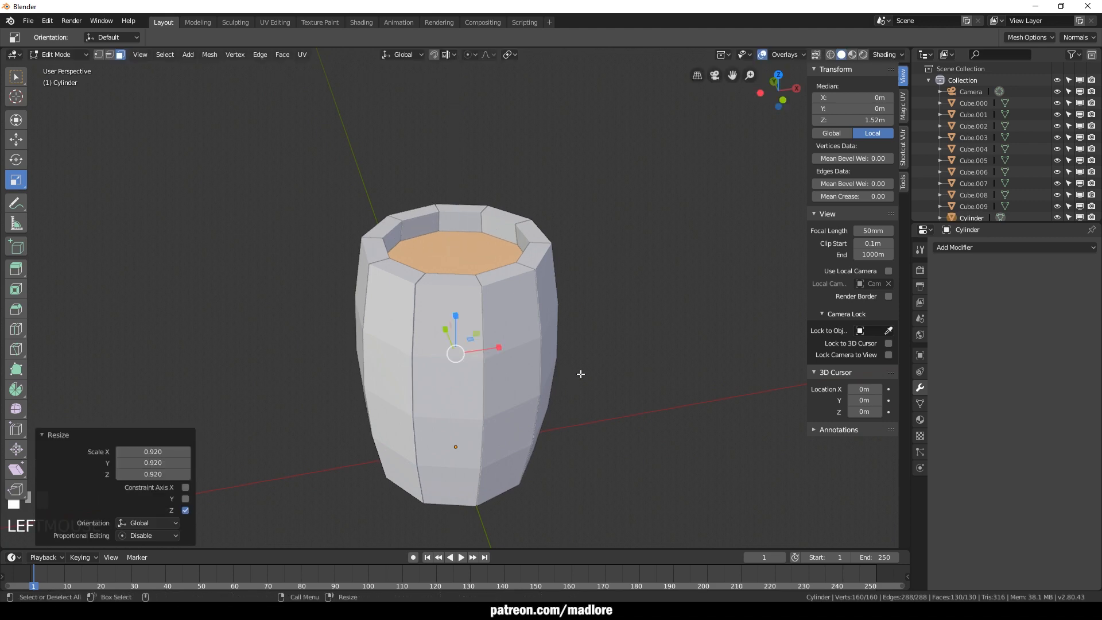
pyautogui.press('`')
pyautogui.keyDown('alt'); pyautogui.moveTo(582, 375); pyautogui.dragTo(611, 394, button='middle'); pyautogui.keyUp('alt')
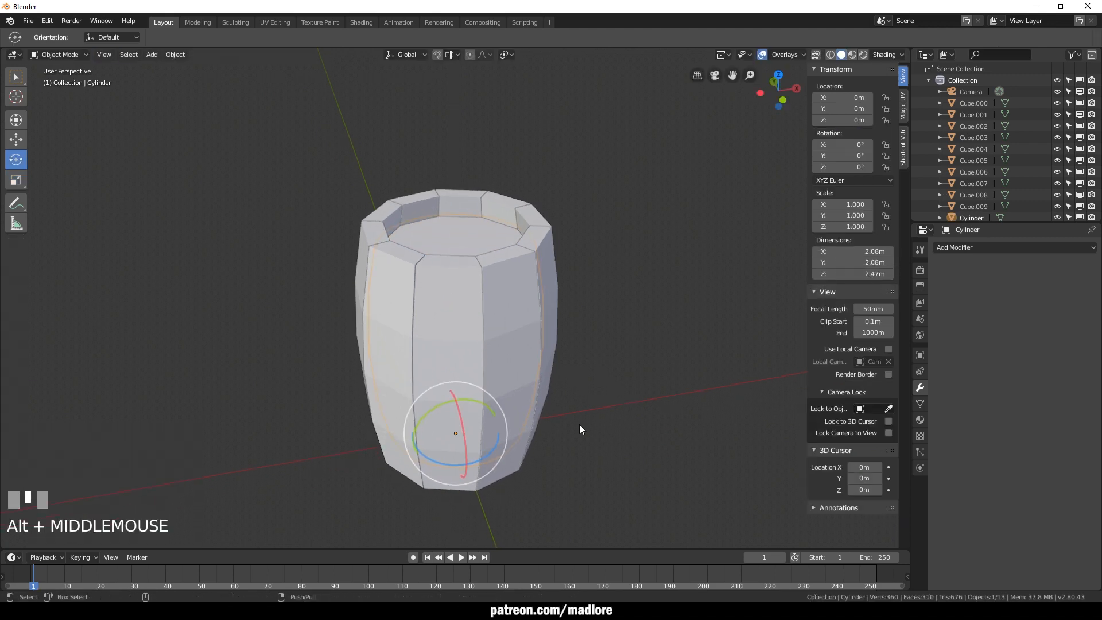
# Try duplicating the inner cylinder and scaling the copy by 1.303 in X and Y
pyautogui.hotkey('ctrl', 'd')
pyautogui.rightClick(519, 480)
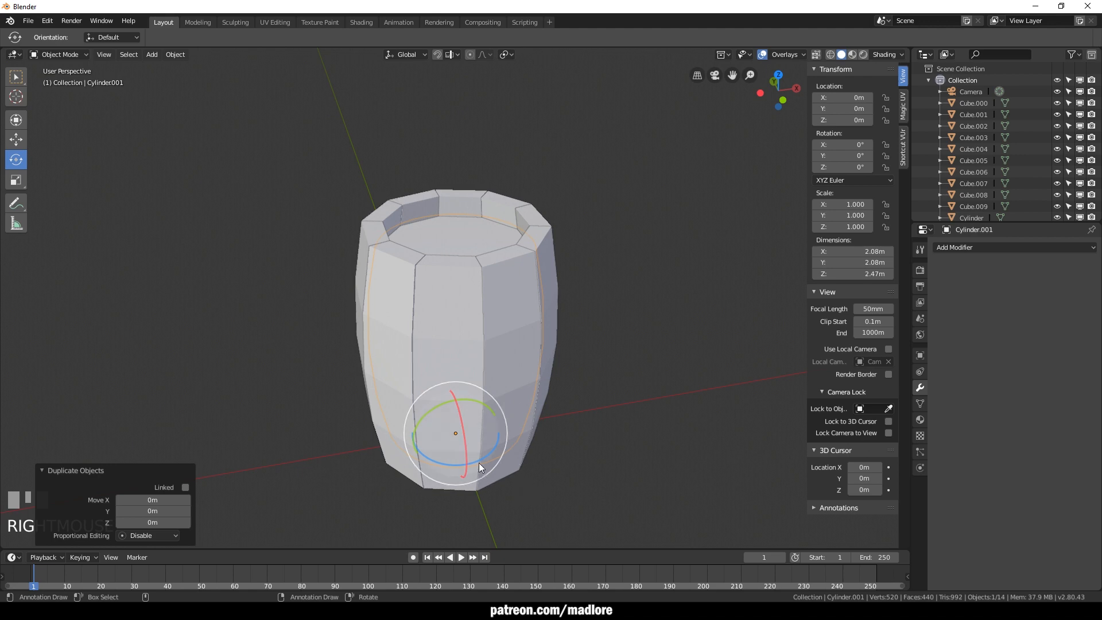
pyautogui.press('Delete')
pyautogui.click(452, 233)
pyautogui.hotkey('ctrl', 'd')
pyautogui.rightClick(453, 233)
pyautogui.press('r')
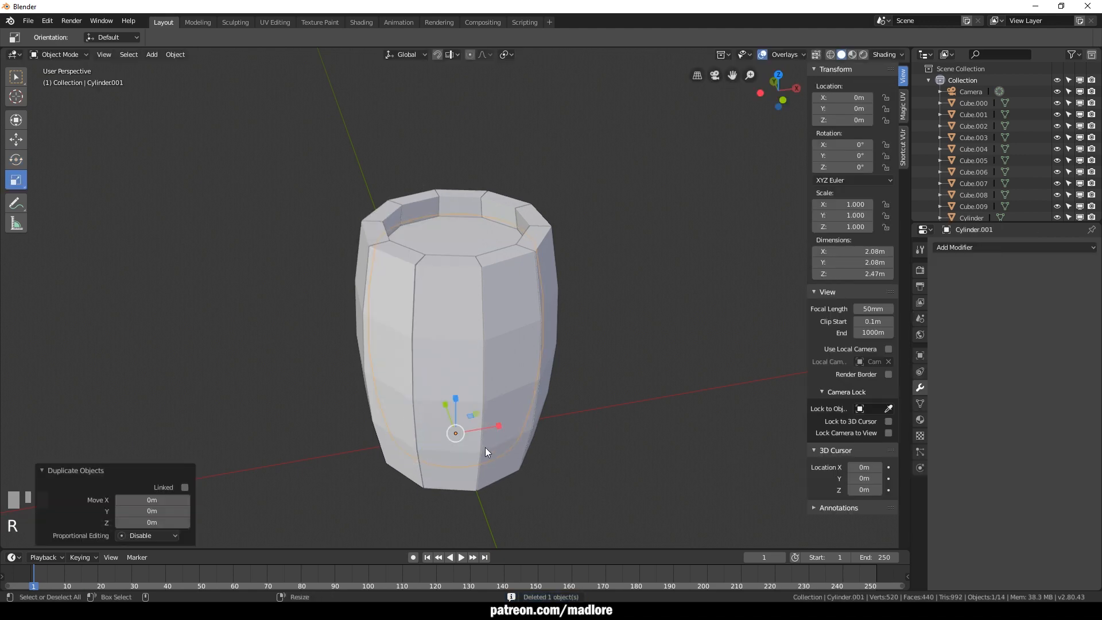
pyautogui.moveTo(471, 416); pyautogui.dragTo(439, 349)
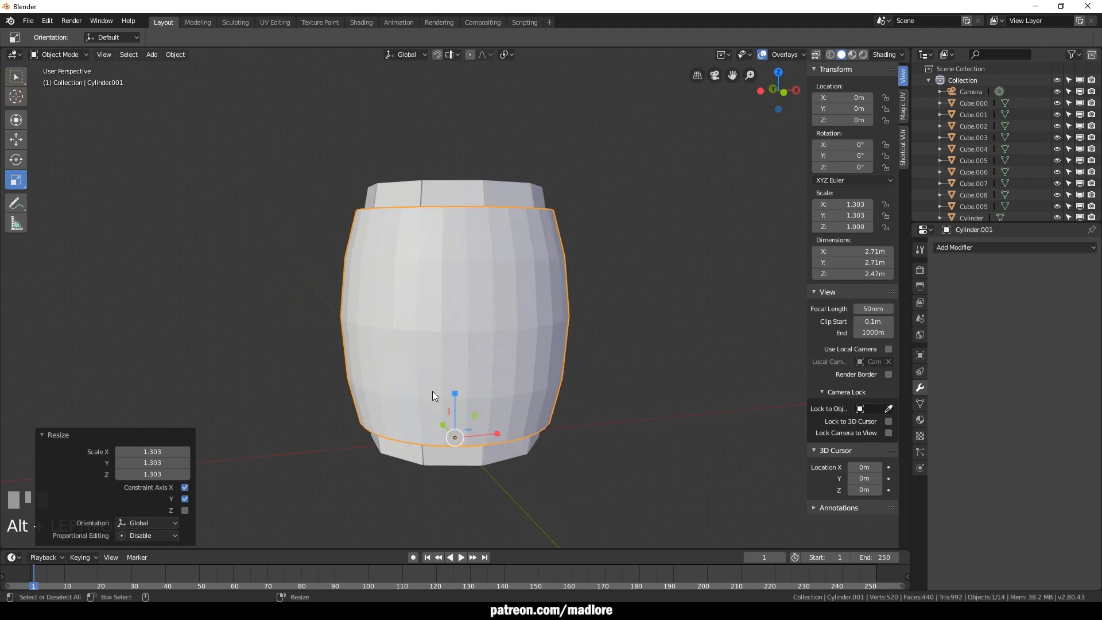
pyautogui.press('x')
pyautogui.click(415, 372)
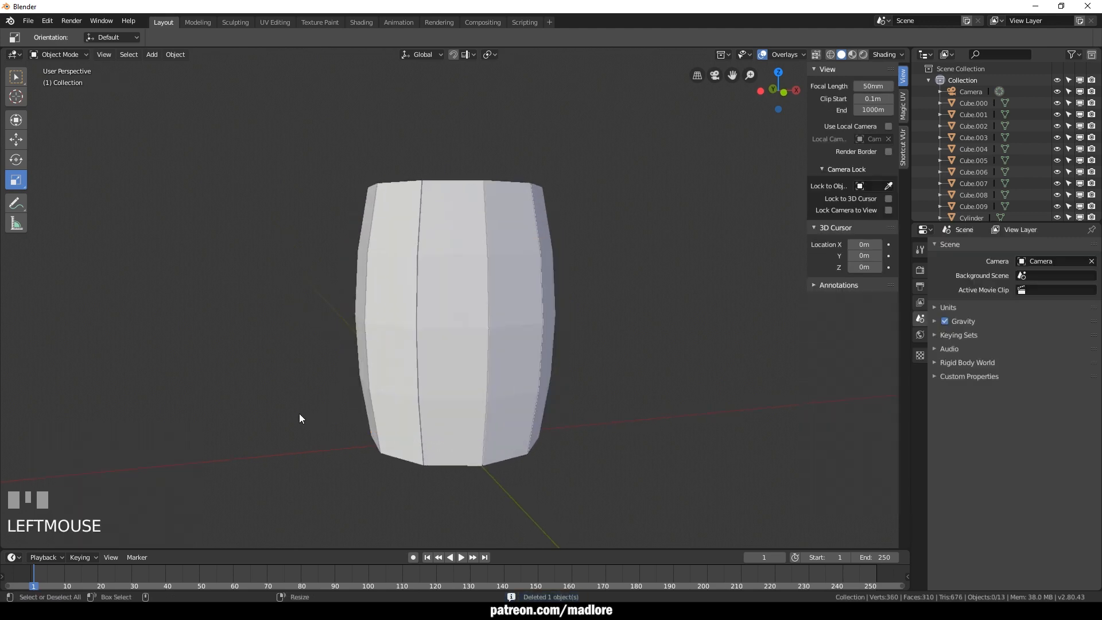
# Add a 32-vertex cylinder with 1 m radius and 2 m depth and move it 1.48 m up along Z
pyautogui.hotkey('shift', 'a')
pyautogui.moveTo(306, 386)
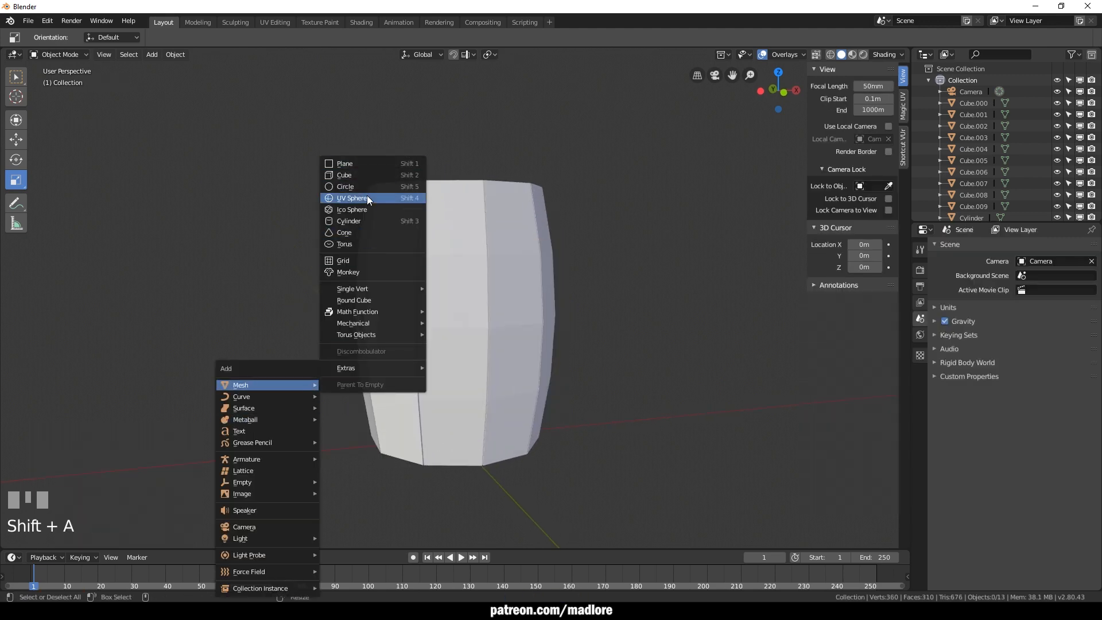
pyautogui.click(363, 222)
pyautogui.keyDown('alt'); pyautogui.moveTo(446, 443); pyautogui.dragTo(444, 392, button='middle'); pyautogui.keyUp('alt')
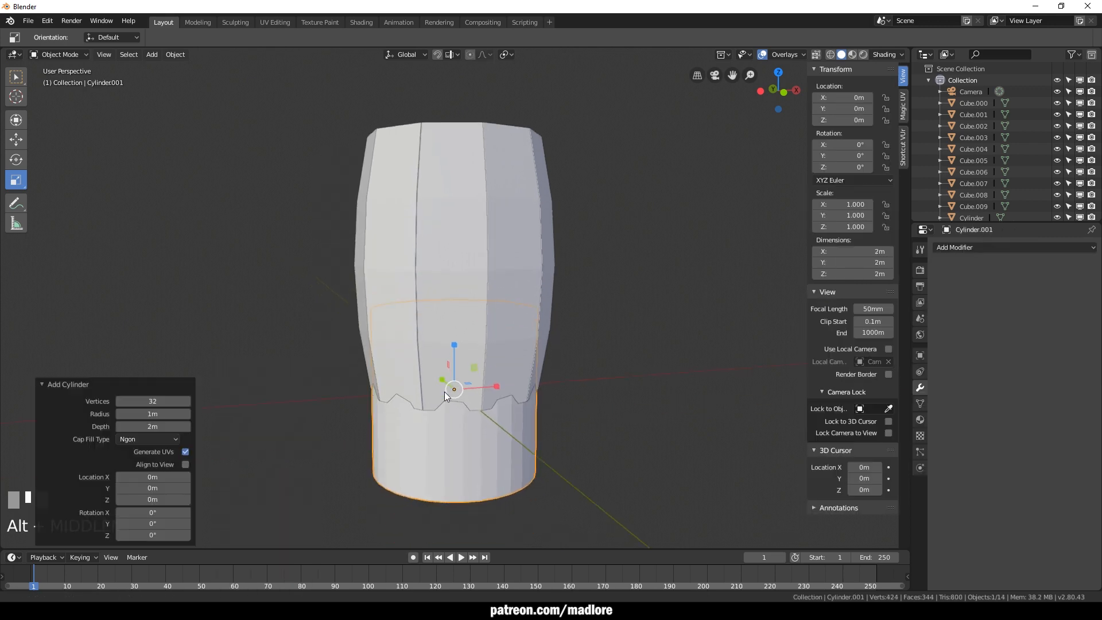
pyautogui.keyDown('alt'); pyautogui.moveTo(444, 391); pyautogui.dragTo(422, 455); pyautogui.keyUp('alt')
pyautogui.press('w')
pyautogui.moveTo(454, 357); pyautogui.dragTo(446, 246)
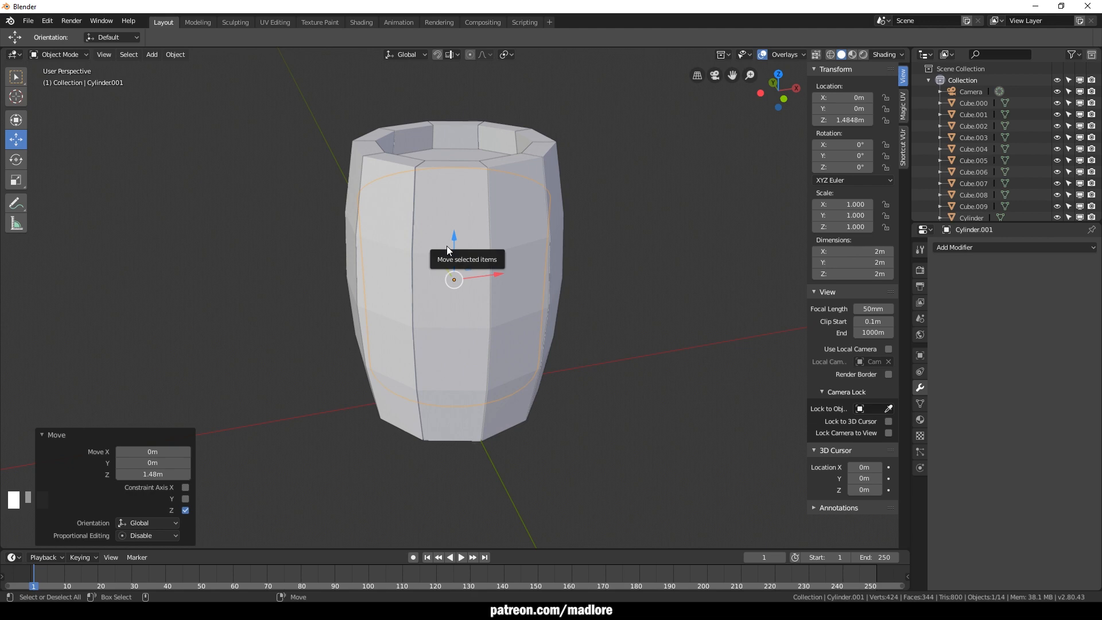
# Shape the new cylinder into a flat hoop scaled 1.161, 1.161, 0.126 and raise it 1.22 m to the barrel's upper rim
pyautogui.press('r')
pyautogui.moveTo(583, 342); pyautogui.dragTo(611, 355)
pyautogui.moveTo(454, 239); pyautogui.dragTo(457, 156)
pyautogui.press('w')
pyautogui.press('r')
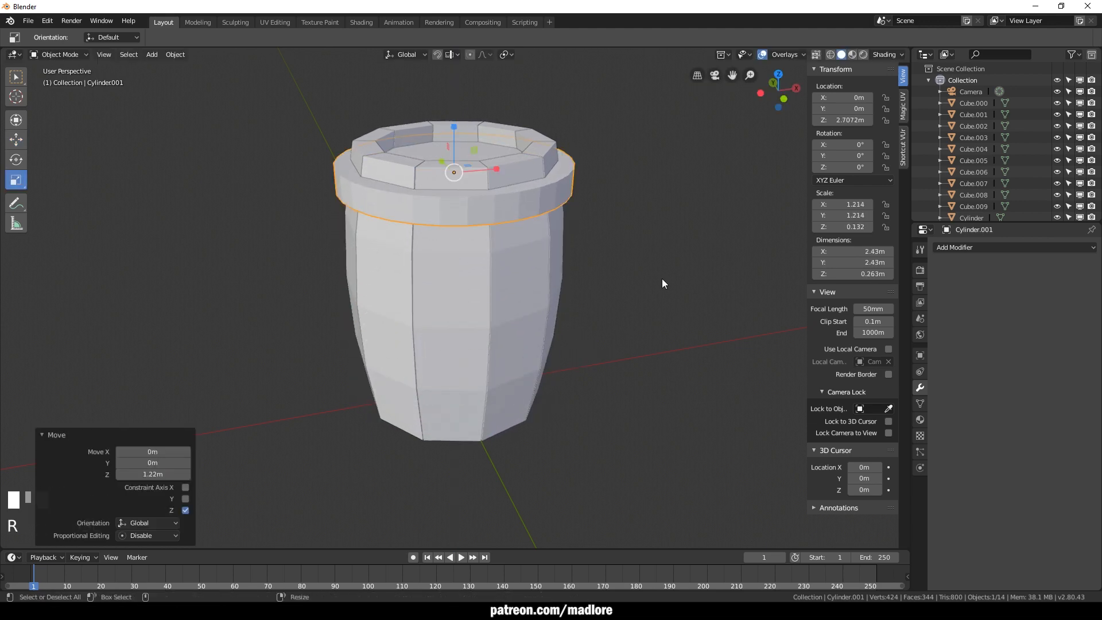
pyautogui.moveTo(663, 278); pyautogui.dragTo(636, 302)
pyautogui.moveTo(636, 303); pyautogui.dragTo(627, 276, button='right')
# Taper the hoop by scaling its top face by 0.960 in Edit Mode and return to Object Mode
pyautogui.press('Tab')
pyautogui.press('3')
pyautogui.click(487, 152)
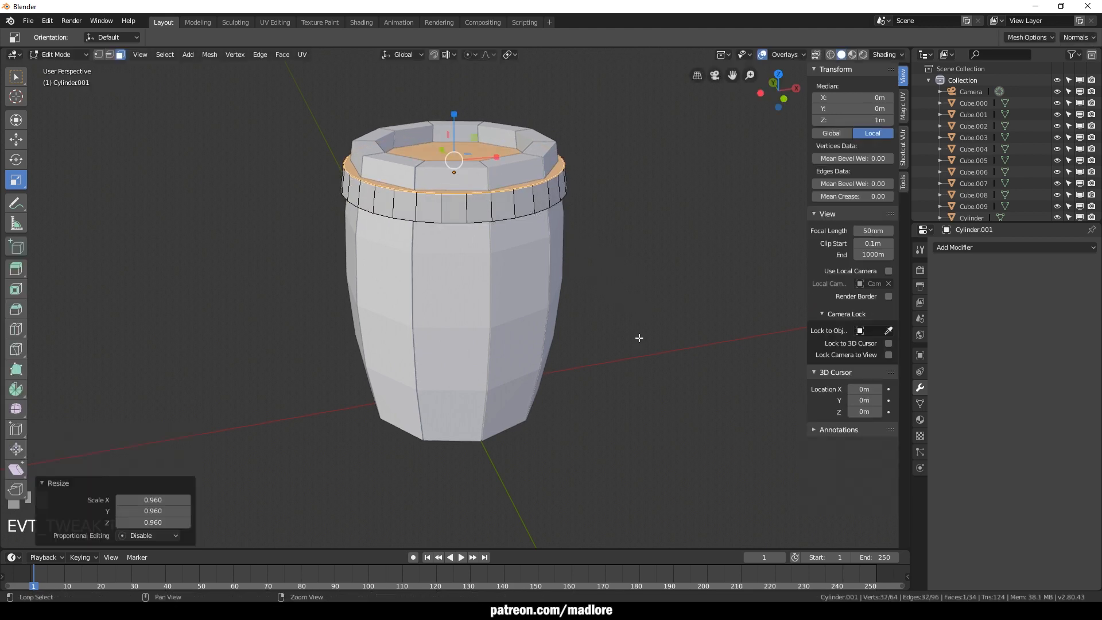
pyautogui.moveTo(640, 337)
pyautogui.keyDown('alt'); pyautogui.mouseDown()
pyautogui.moveTo(653, 264)
pyautogui.moveTo(636, 325)
pyautogui.mouseUp(); pyautogui.keyUp('alt')
pyautogui.press('Tab')
# Inspect how the hoop fits against the planks from the side and up close
pyautogui.scroll(-3, 593, 374)
pyautogui.keyDown('alt'); pyautogui.moveTo(591, 371); pyautogui.dragTo(583, 366); pyautogui.keyUp('alt')
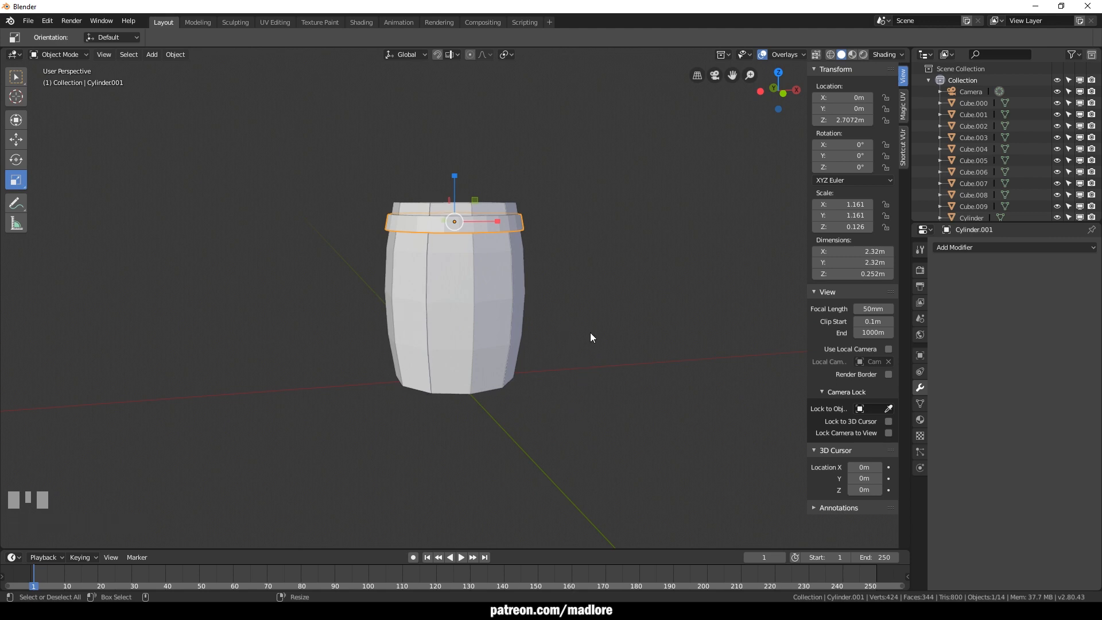
pyautogui.keyDown('alt'); pyautogui.moveTo(536, 299); pyautogui.dragTo(434, 282); pyautogui.keyUp('alt')
pyautogui.keyDown('alt'); pyautogui.moveTo(433, 282); pyautogui.dragTo(465, 348, button='middle'); pyautogui.keyUp('alt')
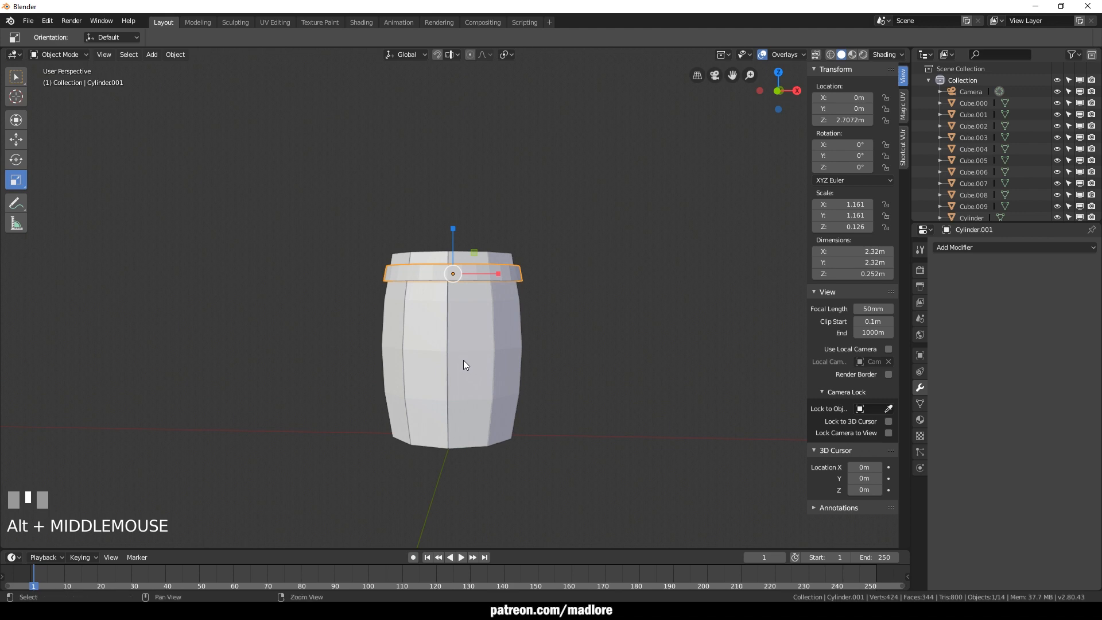
pyautogui.scroll(4, 398, 263)
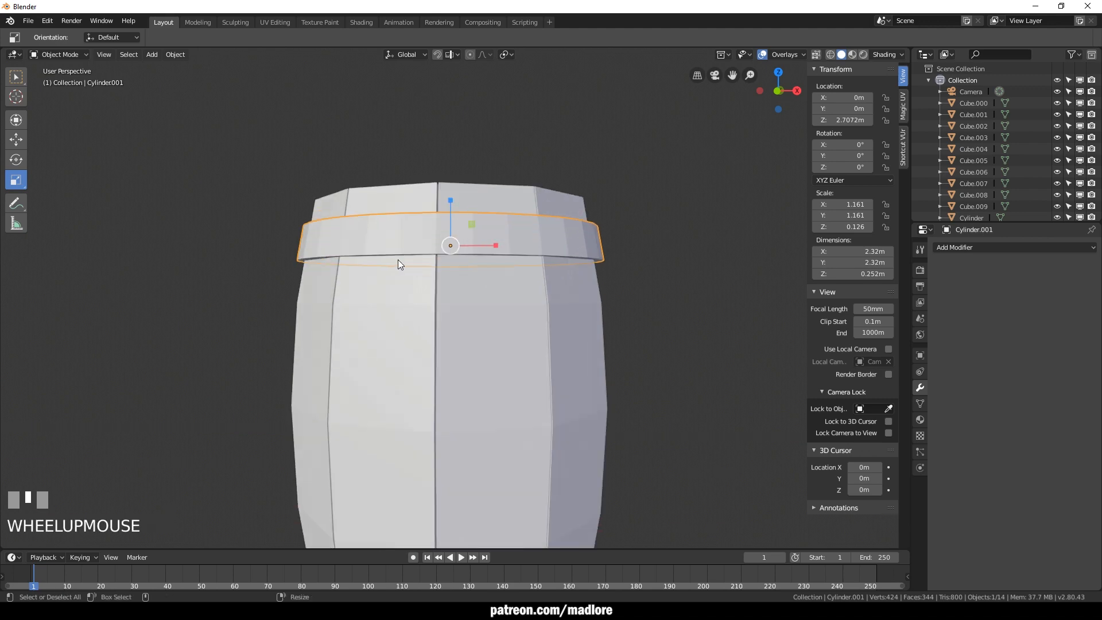
pyautogui.press('Tab')
pyautogui.press('2')
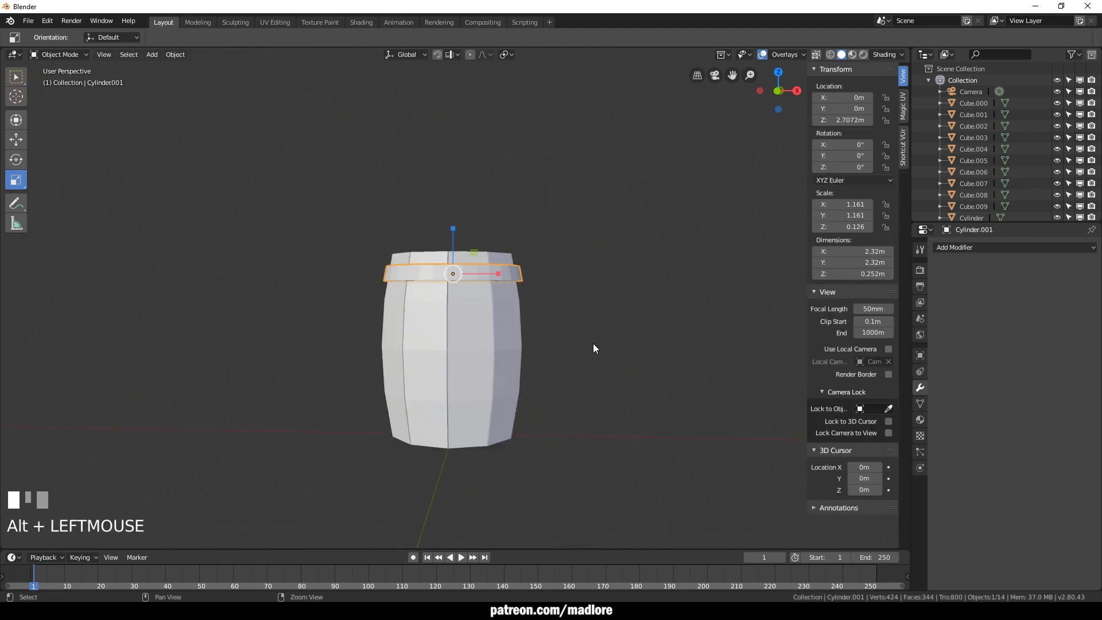
pyautogui.keyDown('alt'); pyautogui.moveTo(593, 343); pyautogui.dragTo(557, 314); pyautogui.keyUp('alt')
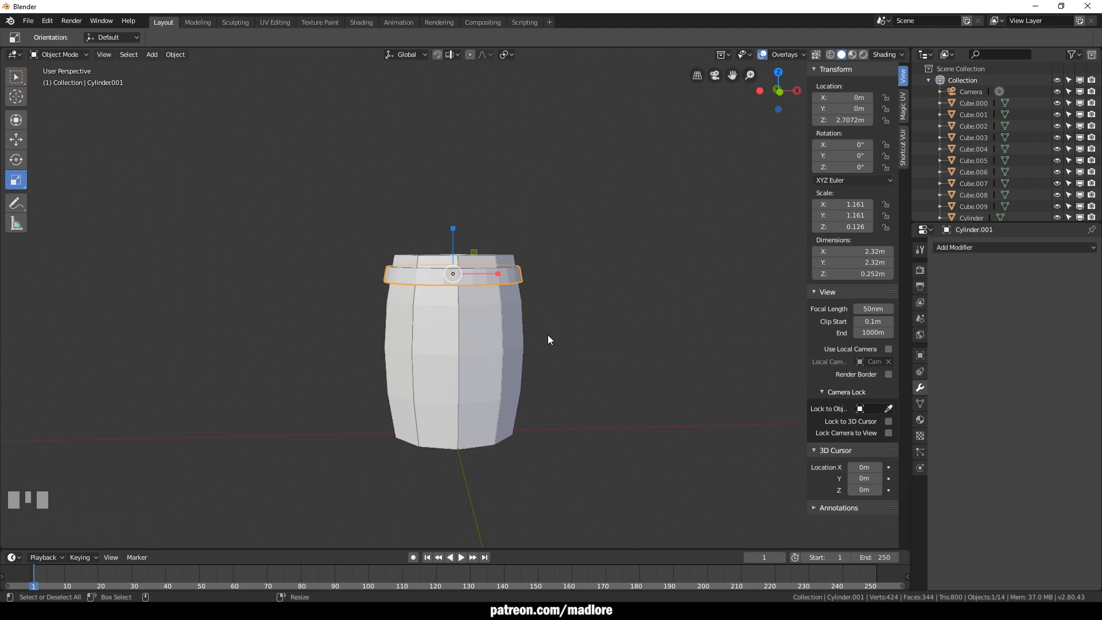
# Duplicate the hoop, lower the copy to Z 0.32855 m near the barrel's base and rotate it 180° about Y
pyautogui.hotkey('ctrl', 'd')
pyautogui.rightClick(448, 299)
pyautogui.press('w')
pyautogui.moveTo(449, 233); pyautogui.dragTo(498, 436)
pyautogui.press('e')
pyautogui.press('space')
pyautogui.click(498, 499)
# Select all the barrel parts in front view, lower them about 0.01 m along Z and deselect them
pyautogui.scroll(2, 470, 384)
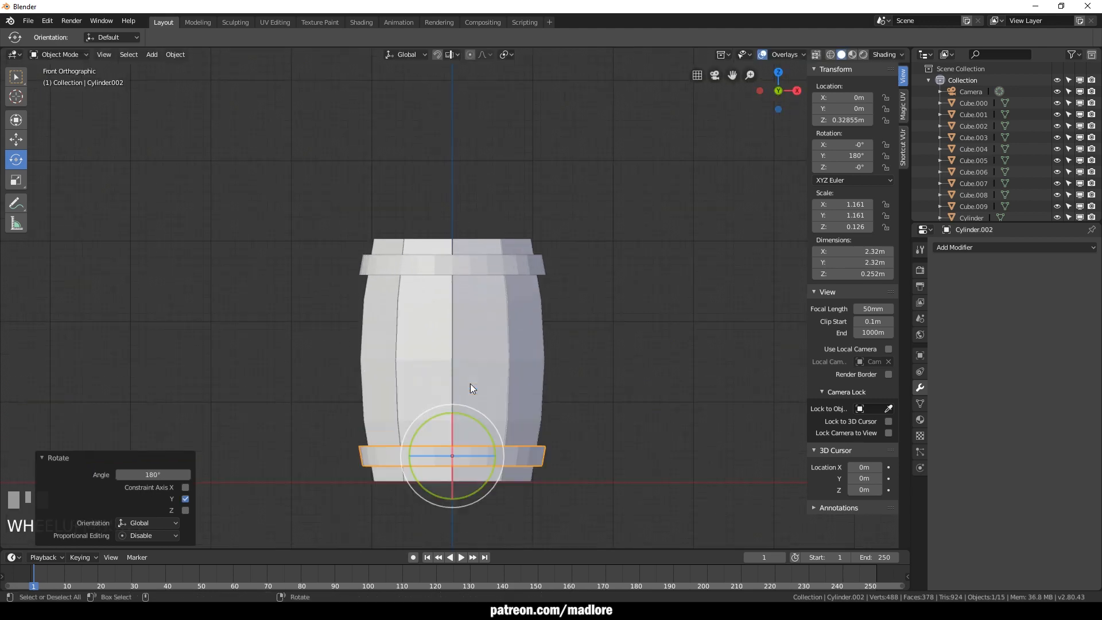
pyautogui.scroll(1, 470, 388)
pyautogui.press('w')
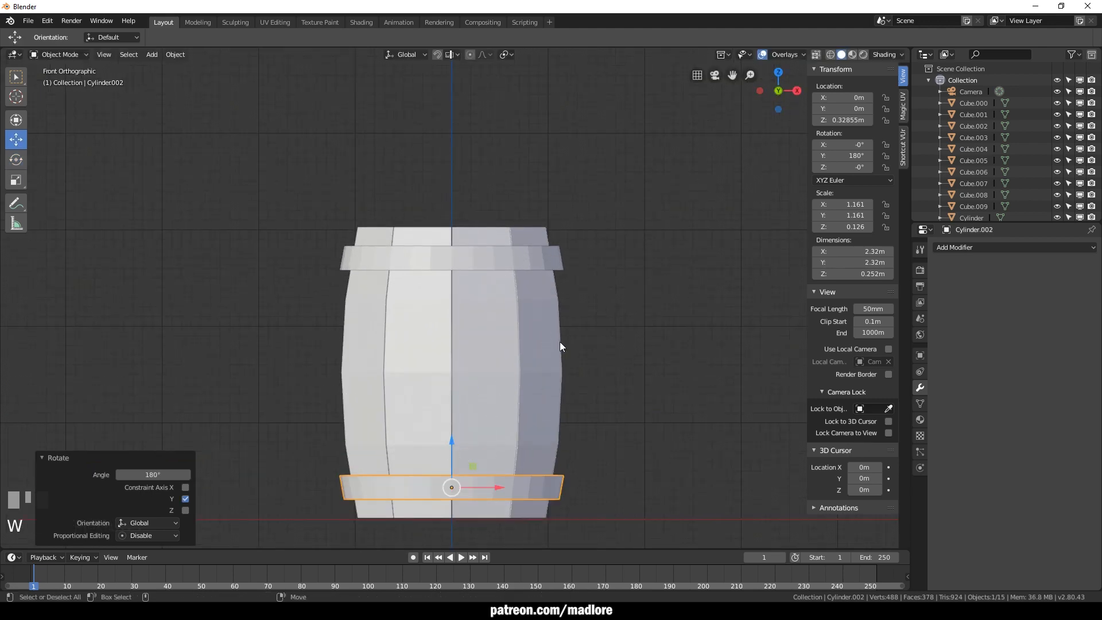
pyautogui.moveTo(273, 183); pyautogui.dragTo(615, 525)
pyautogui.moveTo(455, 449); pyautogui.dragTo(453, 449)
pyautogui.click(646, 401)
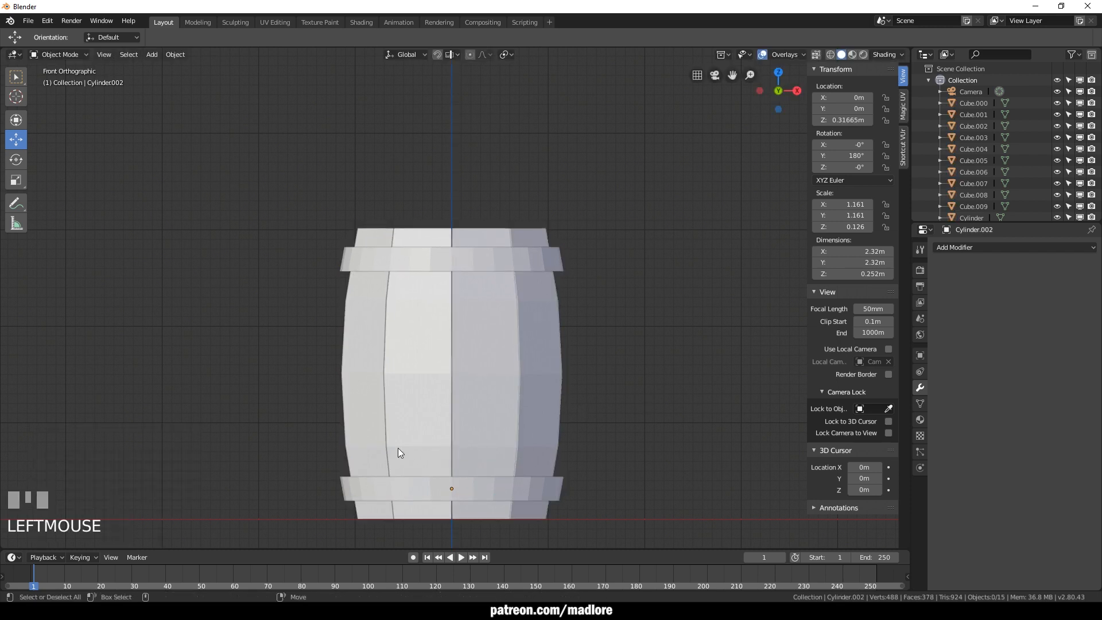
# Select both hoops and try scaling all their faces in Edit Mode
pyautogui.keyDown('alt'); pyautogui.moveTo(481, 404); pyautogui.dragTo(488, 432); pyautogui.keyUp('alt')
pyautogui.scroll(-4, 488, 433)
pyautogui.keyDown('shift'); pyautogui.click(475, 301); pyautogui.keyUp('shift')
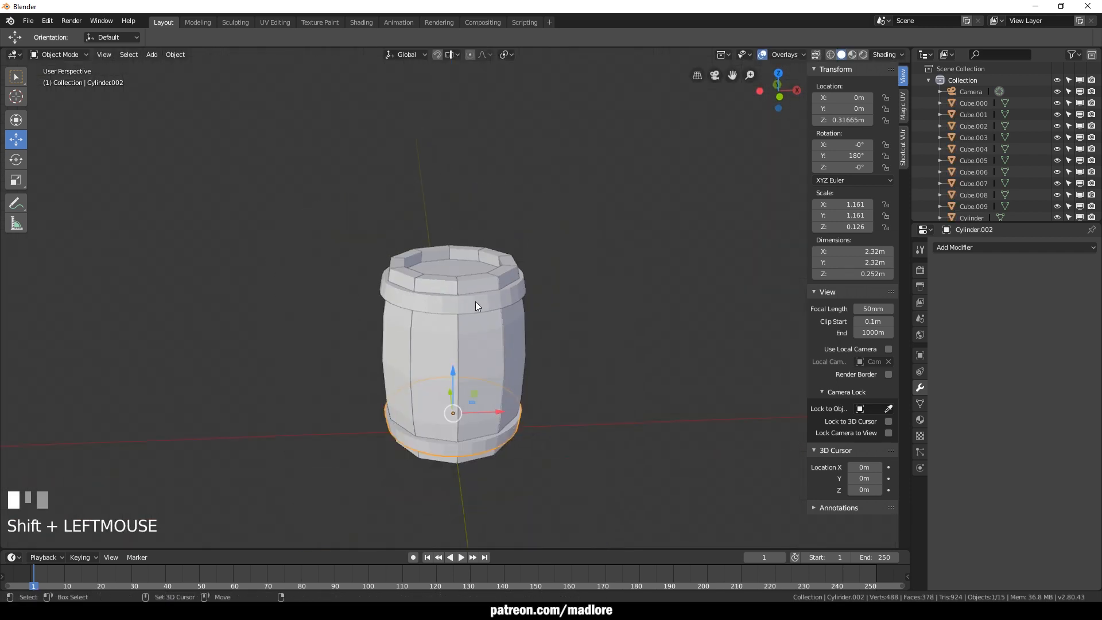
pyautogui.scroll(1, 476, 304)
pyautogui.press('Tab')
pyautogui.press('3')
pyautogui.press('a')
pyautogui.press('r')
pyautogui.moveTo(611, 446); pyautogui.dragTo(606, 438, button='right')
pyautogui.hotkey('ctrl', 'z')
pyautogui.moveTo(471, 353); pyautogui.dragTo(335, 343)
pyautogui.press('Tab')
# Open a plank for edge editing, add a lengthwise centre loop cut and move it -0.0406 m along X
pyautogui.click(418, 365)
pyautogui.press('2')
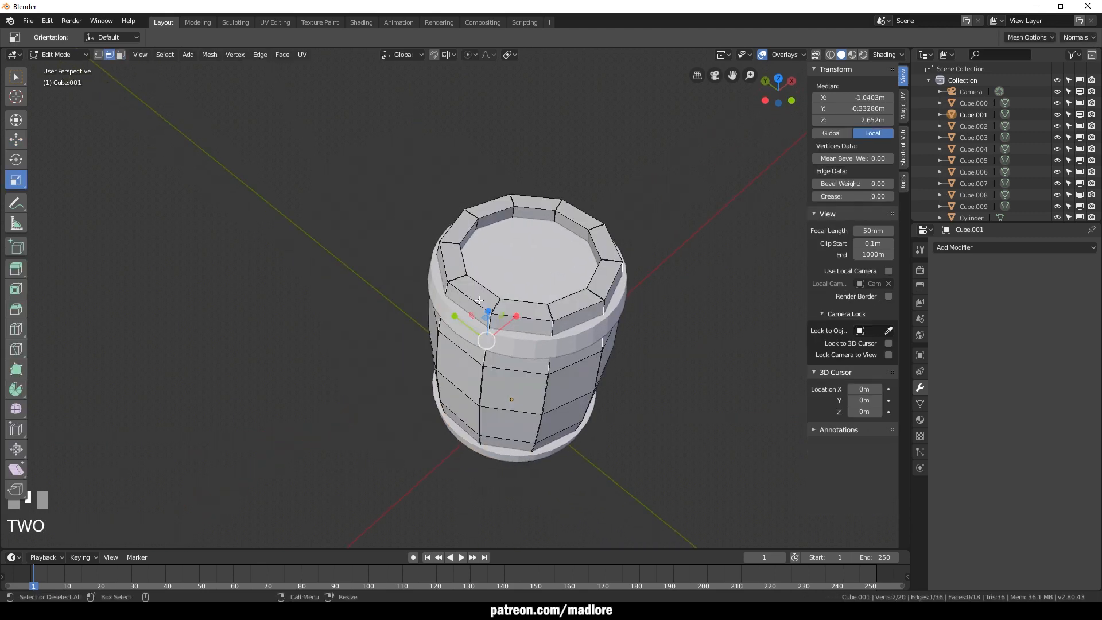
pyautogui.keyDown('alt'); pyautogui.click(470, 298); pyautogui.keyUp('alt')
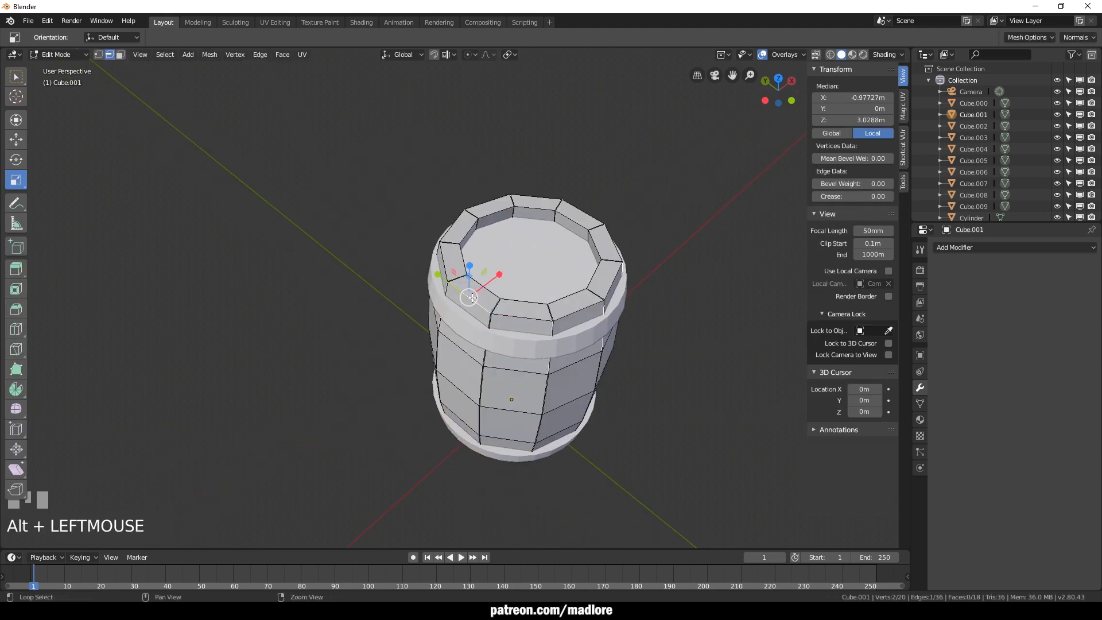
pyautogui.press('g')
pyautogui.press('g')
pyautogui.rightClick(474, 302)
pyautogui.press('w')
pyautogui.moveTo(497, 351); pyautogui.dragTo(494, 354)
pyautogui.scroll(2, 472, 342)
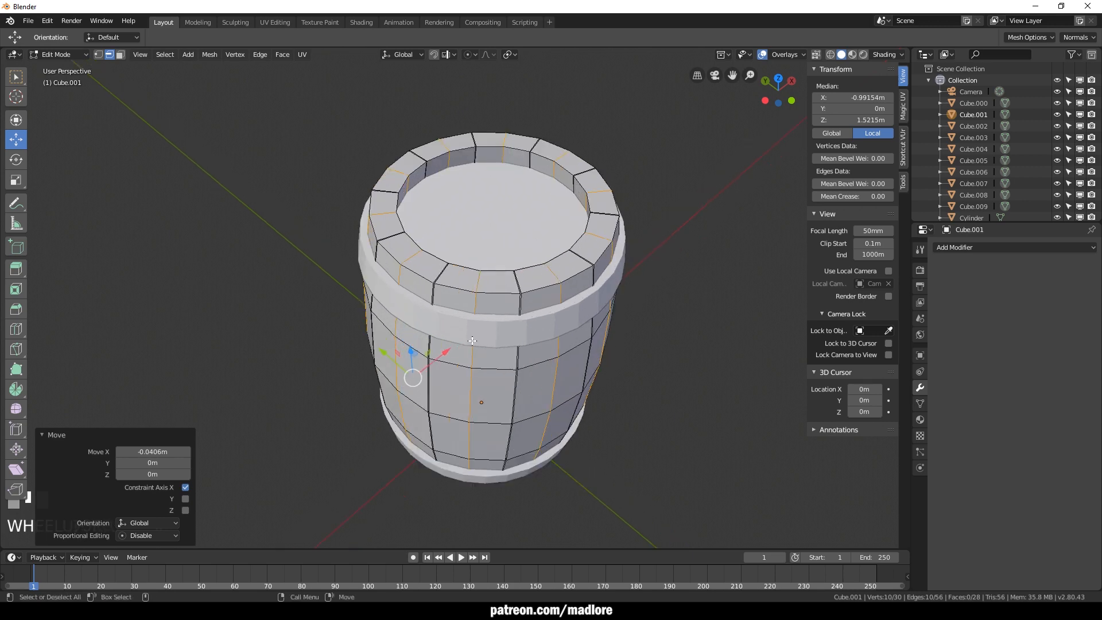
# Add an unshifted lengthwise loop cut in each half of the plank, on either side of the centre loop
pyautogui.hotkey('ctrl', 'r')
pyautogui.click(423, 275)
pyautogui.rightClick(423, 275)
pyautogui.hotkey('ctrl', 'r')
pyautogui.click(392, 263)
pyautogui.rightClick(393, 264)
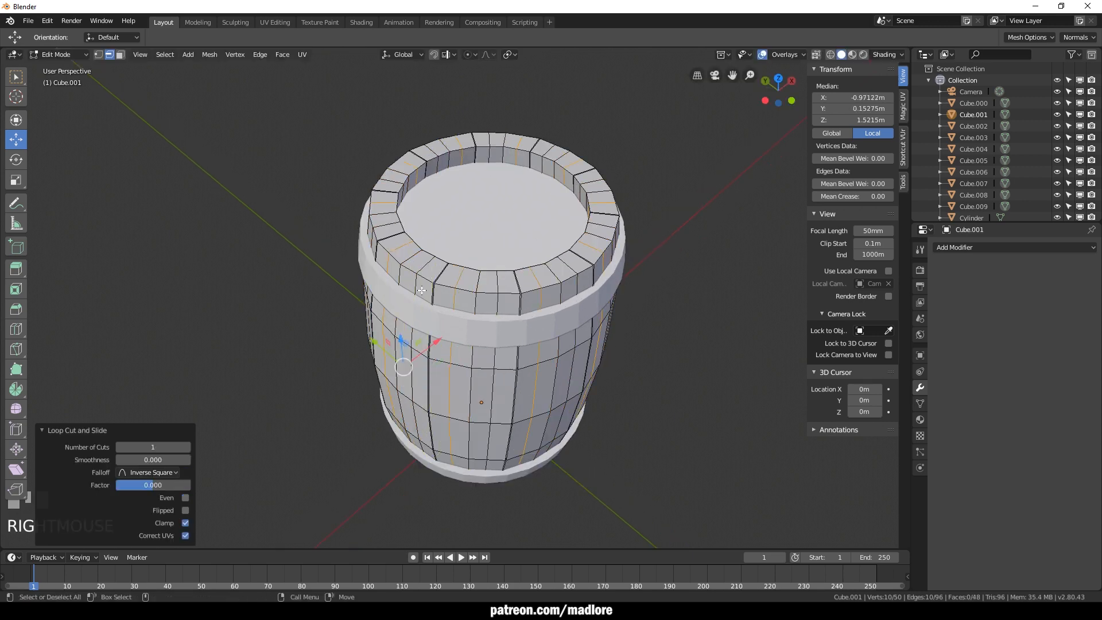
# Select both side loops of the plank, move them slightly outward along X and return to Object Mode
pyautogui.keyDown('alt'); pyautogui.click(414, 284); pyautogui.keyUp('alt')
pyautogui.keyDown('alt'); pyautogui.keyDown('shift'); pyautogui.click(389, 267); pyautogui.keyUp('shift'); pyautogui.keyUp('alt')
pyautogui.keyDown('alt'); pyautogui.moveTo(390, 273); pyautogui.dragTo(377, 309); pyautogui.keyUp('alt')
pyautogui.moveTo(438, 394); pyautogui.dragTo(437, 395)
pyautogui.keyDown('alt'); pyautogui.moveTo(505, 434); pyautogui.dragTo(546, 396); pyautogui.keyUp('alt')
pyautogui.press('Tab')
pyautogui.click(692, 422)
pyautogui.scroll(-3, 574, 438)
pyautogui.keyDown('alt'); pyautogui.moveTo(562, 439); pyautogui.dragTo(560, 439, button='middle'); pyautogui.keyUp('alt')
pyautogui.keyDown('alt'); pyautogui.moveTo(559, 438); pyautogui.dragTo(539, 397); pyautogui.keyUp('alt')
# Reopen the plank in Edit Mode and add one horizontal loop cut above and one below its middle edge loop
pyautogui.click(455, 371)
pyautogui.click(416, 394)
pyautogui.scroll(1, 416, 395)
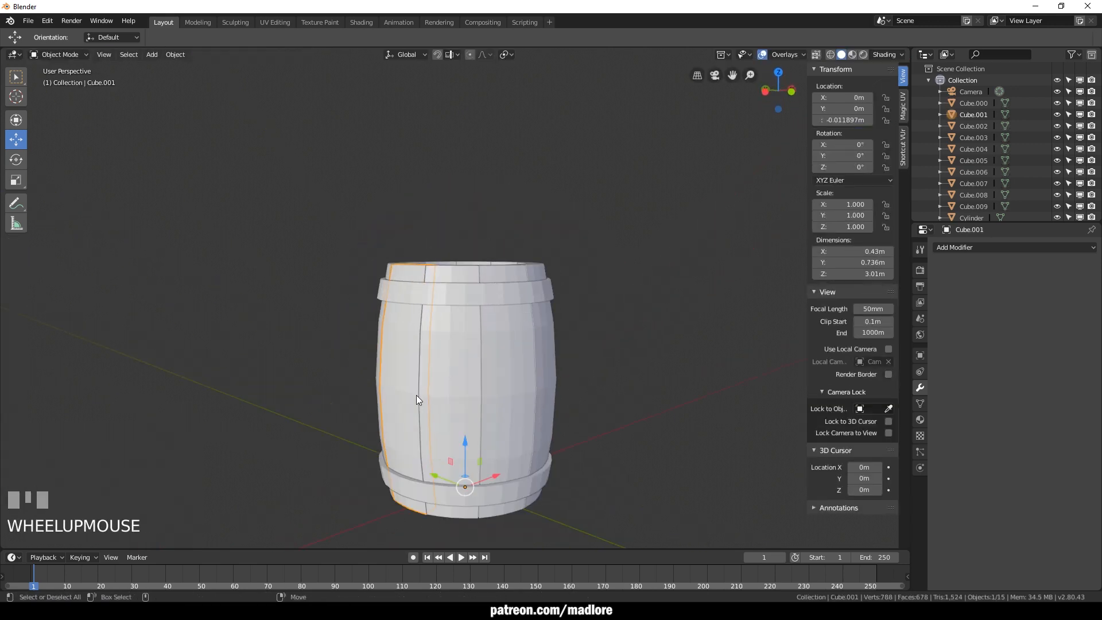
pyautogui.keyDown('alt'); pyautogui.moveTo(416, 395); pyautogui.dragTo(460, 387); pyautogui.keyUp('alt')
pyautogui.press('a')
pyautogui.press('Tab')
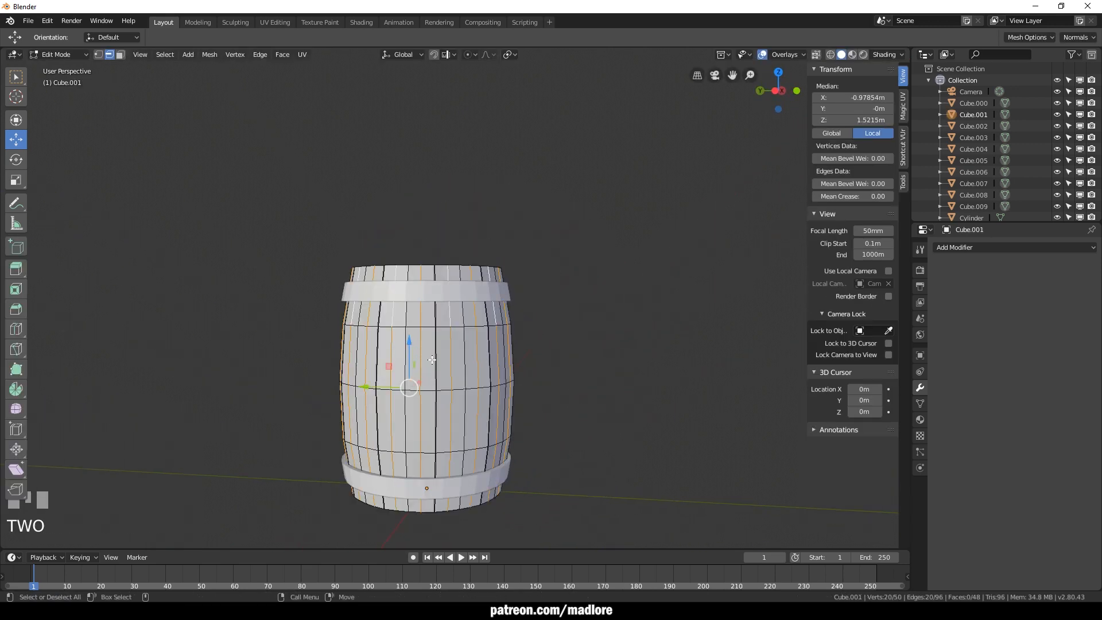
pyautogui.hotkey('ctrl', 'r')
pyautogui.click(435, 353)
pyautogui.rightClick(438, 358)
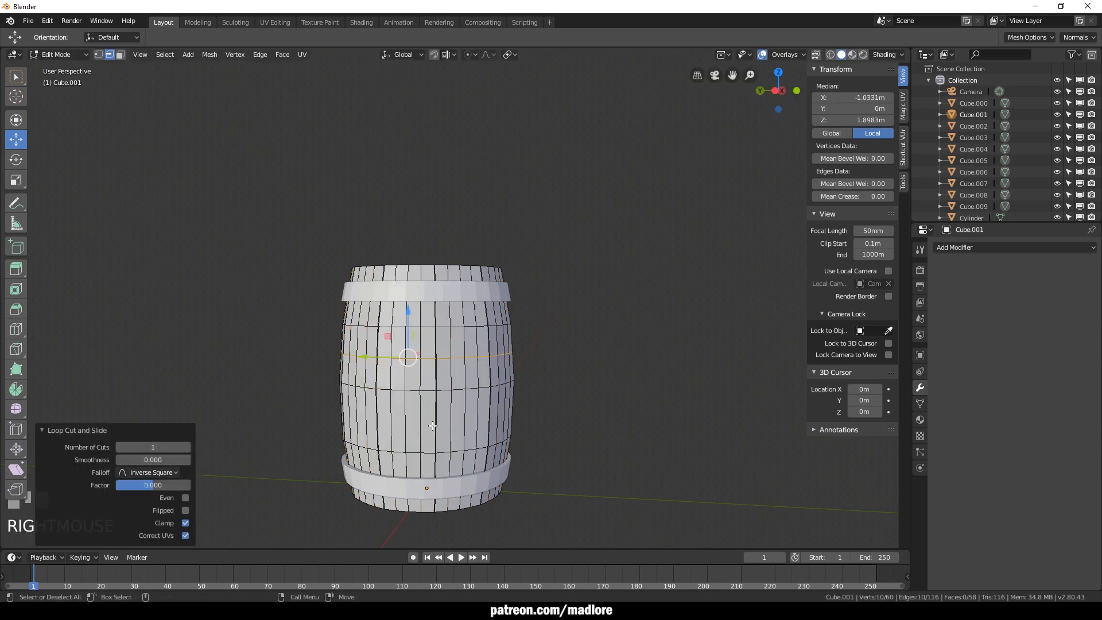
pyautogui.hotkey('ctrl', 'r')
pyautogui.click(433, 426)
pyautogui.rightClick(433, 427)
# Add centred horizontal loop cuts in the plank's bottom and top sections, behind the hoops
pyautogui.hotkey('ctrl', 'r')
pyautogui.click(432, 478)
pyautogui.rightClick(432, 477)
pyautogui.hotkey('ctrl', 'r')
pyautogui.click(431, 306)
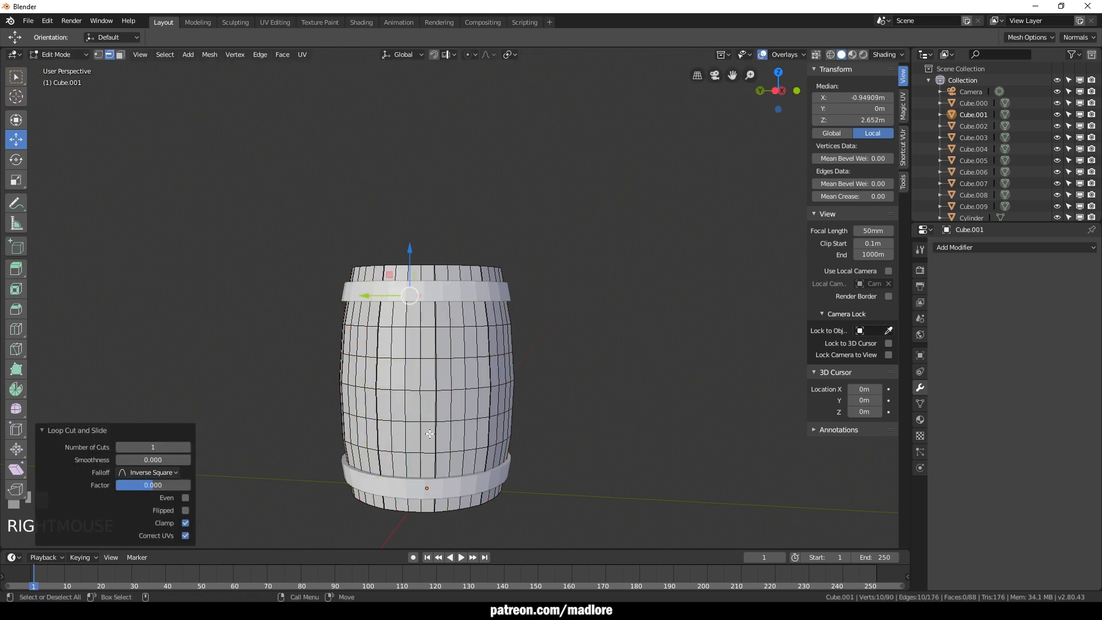
pyautogui.hotkey('alt', 'z')
pyautogui.keyDown('alt'); pyautogui.moveTo(472, 333); pyautogui.dragTo(440, 362, button='middle'); pyautogui.keyUp('alt')
pyautogui.press('Tab')
pyautogui.click(426, 346)
pyautogui.hotkey('alt', 'z')
pyautogui.hotkey('alt', 'z')
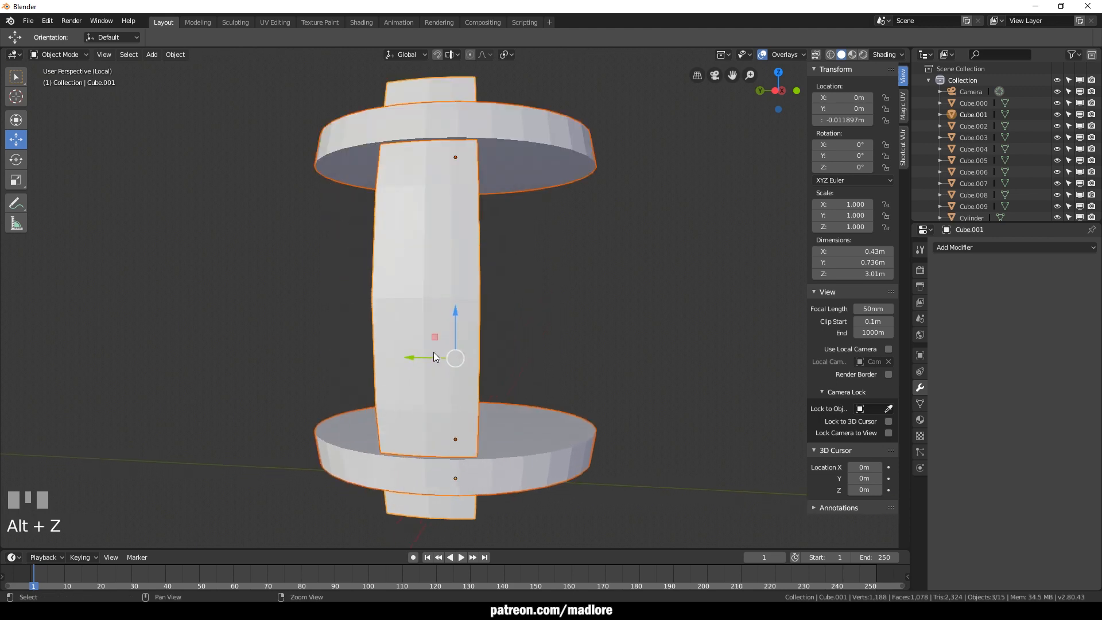
pyautogui.press('Tab')
pyautogui.click(544, 317)
pyautogui.press('Tab')
pyautogui.doubleClick(463, 311)
pyautogui.click(456, 277)
pyautogui.hotkey('alt', 'z')
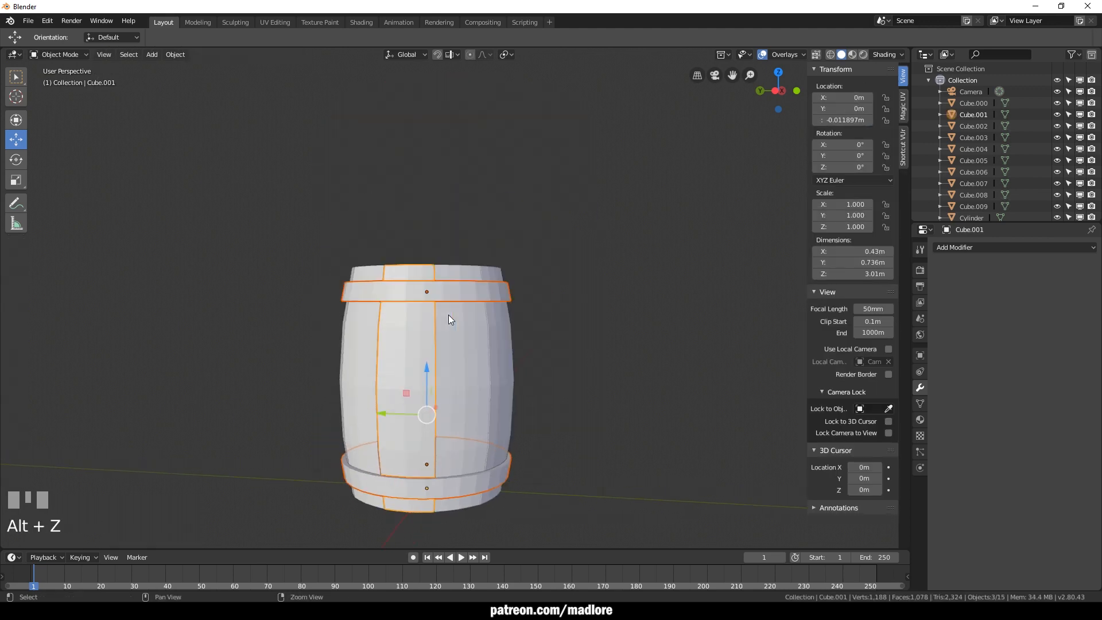
pyautogui.hotkey('alt', 'z')
pyautogui.press('3')
pyautogui.click(463, 89)
pyautogui.click(518, 168)
pyautogui.press('`')
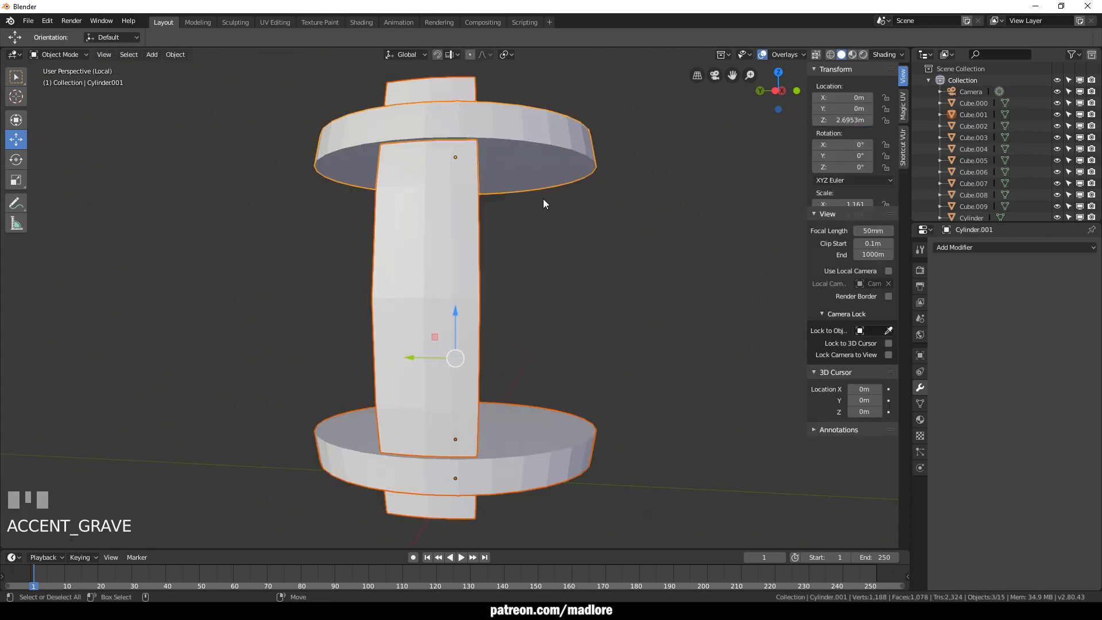
pyautogui.click(532, 148)
pyautogui.click(446, 271)
pyautogui.press('Tab')
pyautogui.press('3')
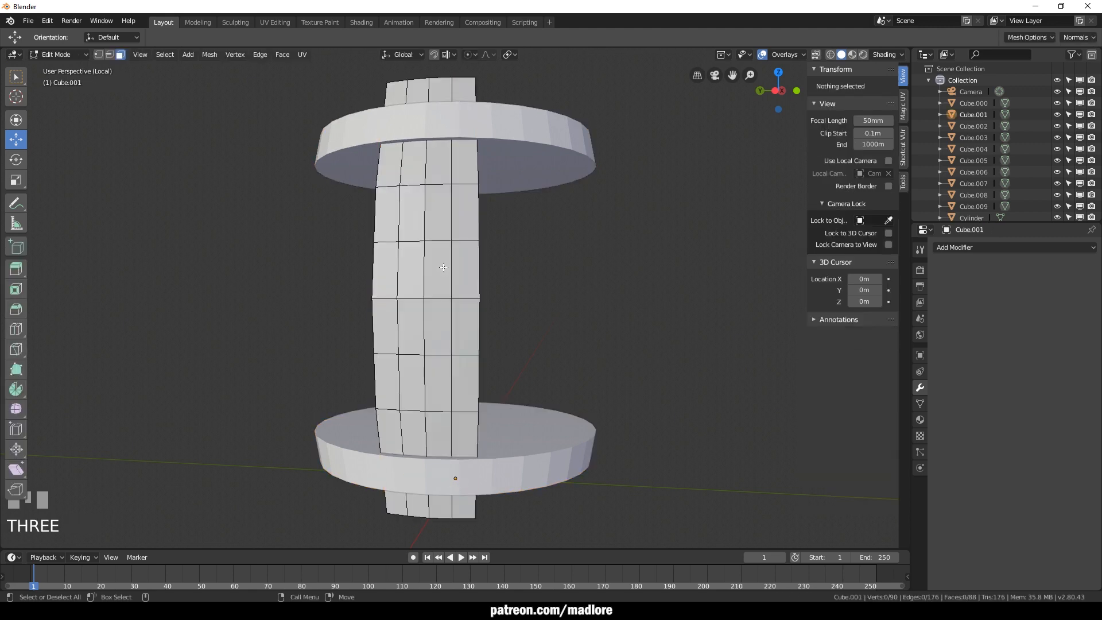
pyautogui.hotkey('alt', 'z')
pyautogui.press('`')
# Isolate the plank by itself in local view and open it for edge editing
pyautogui.click(400, 370)
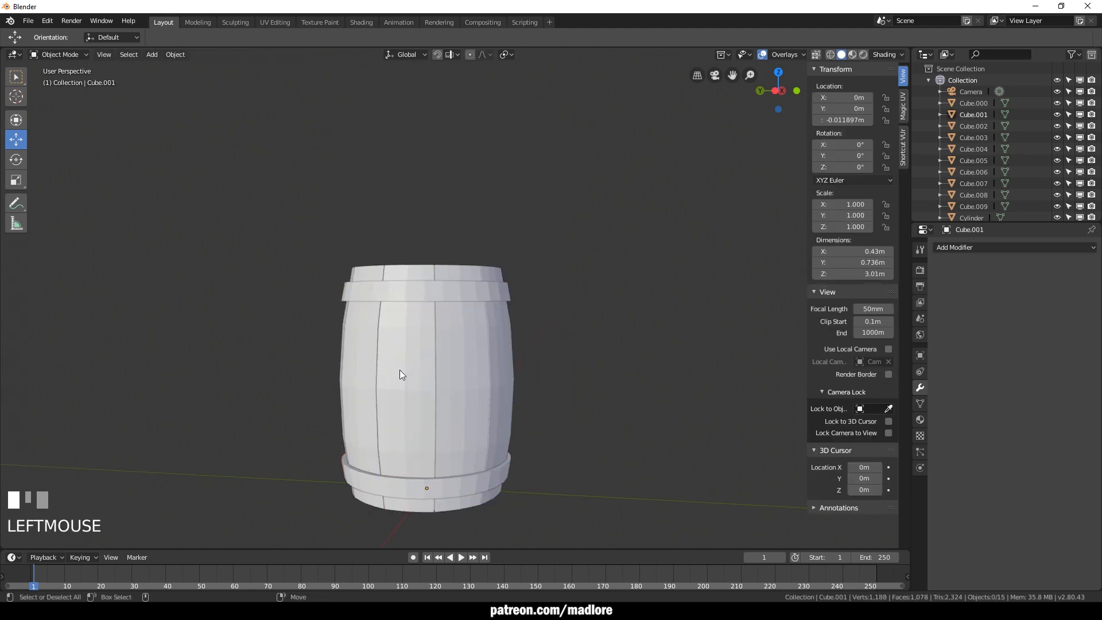
pyautogui.hotkey('alt', 'z')
pyautogui.keyDown('alt'); pyautogui.moveTo(400, 370); pyautogui.dragTo(504, 388); pyautogui.keyUp('alt')
pyautogui.press('Tab')
pyautogui.press('2')
# Select the four new horizontal edge loops, move them -0.0127 m along X and check the curve in left and front views
pyautogui.keyDown('alt'); pyautogui.click(454, 189); pyautogui.keyUp('alt')
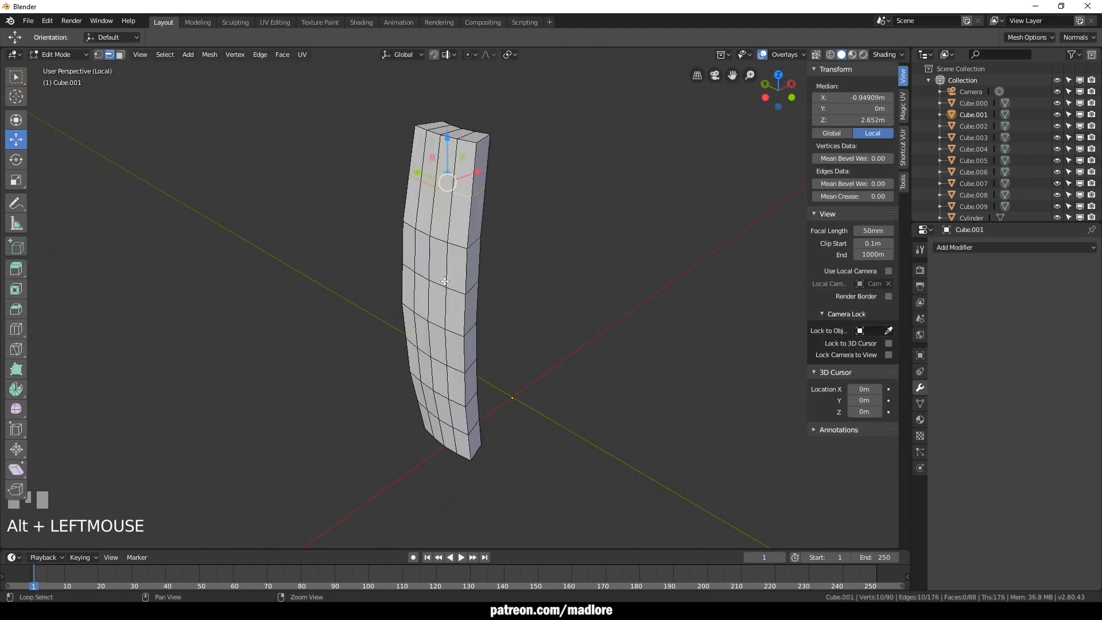
pyautogui.keyDown('alt'); pyautogui.keyDown('shift'); pyautogui.click(456, 290); pyautogui.keyUp('shift'); pyautogui.keyUp('alt')
pyautogui.keyDown('alt'); pyautogui.moveTo(458, 432); pyautogui.dragTo(524, 425); pyautogui.keyUp('alt')
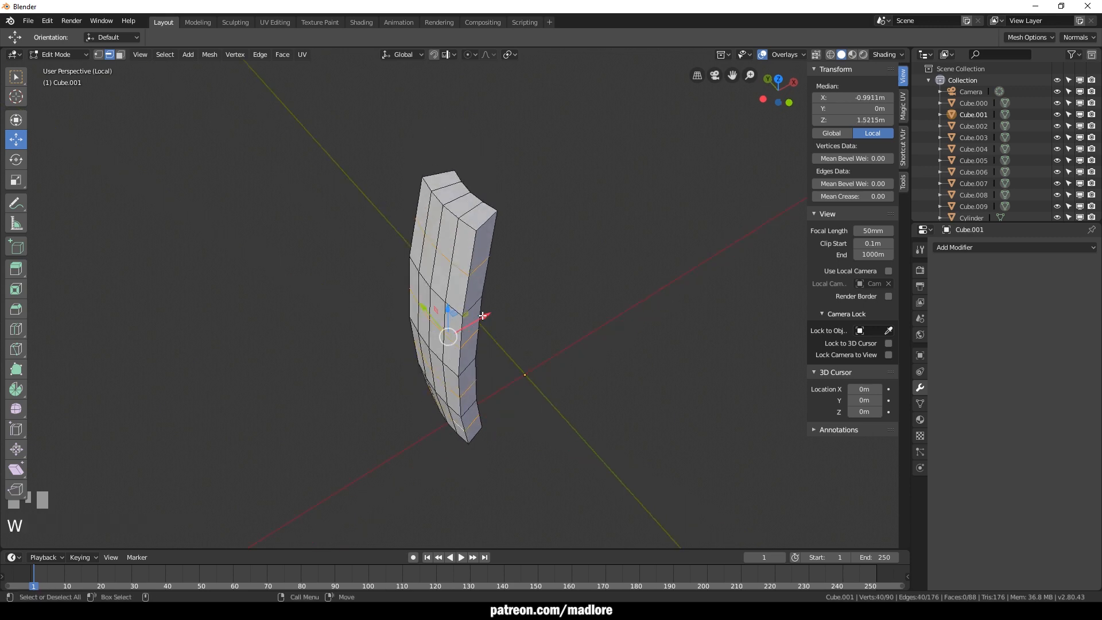
pyautogui.moveTo(483, 316); pyautogui.dragTo(481, 314)
pyautogui.keyDown('alt'); pyautogui.moveTo(531, 373); pyautogui.dragTo(546, 316); pyautogui.keyUp('alt')
pyautogui.press('space')
pyautogui.click(449, 315)
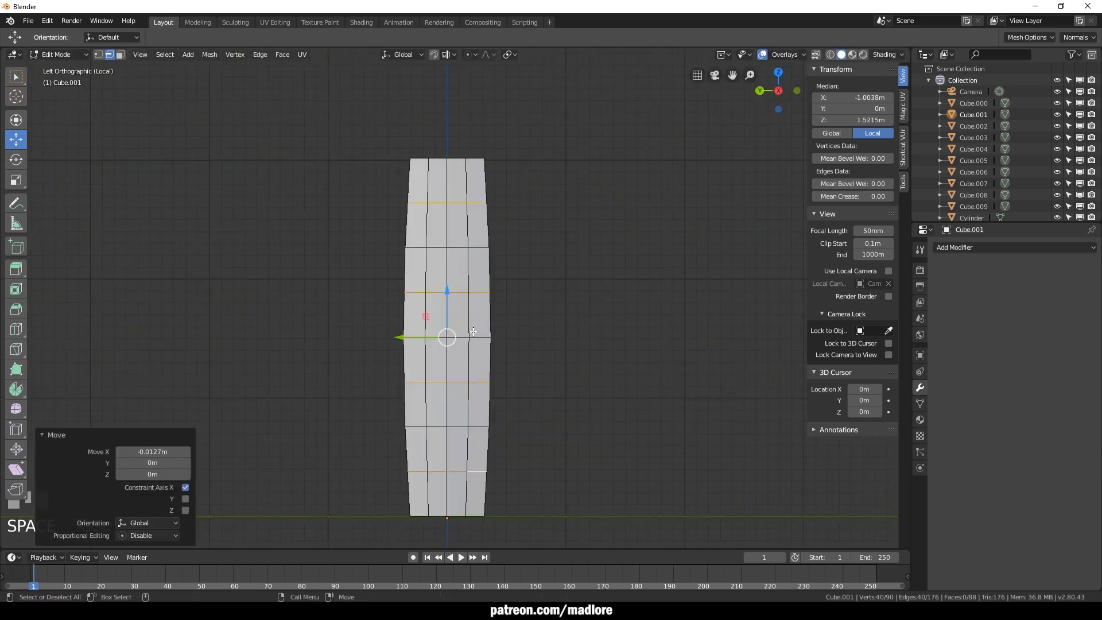
pyautogui.press('space')
pyautogui.click(551, 414)
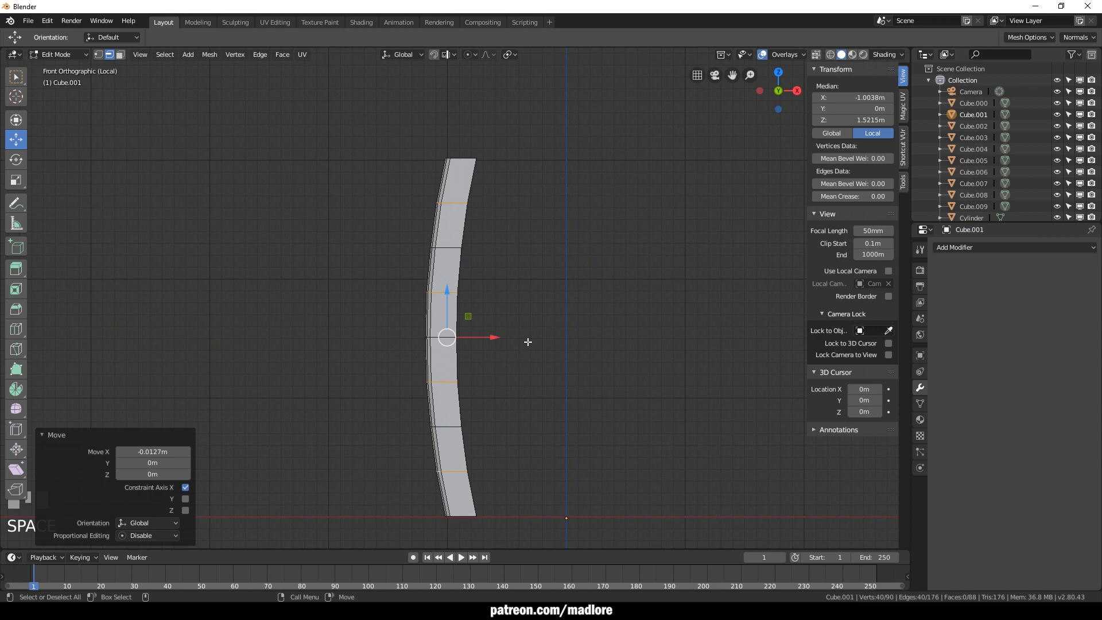
# Leave local view and Edit Mode, deselect everything and bring the whole barrel into view
pyautogui.scroll(-2, 520, 313)
pyautogui.hotkey('alt', 'z')
pyautogui.keyDown('alt'); pyautogui.moveTo(521, 315); pyautogui.dragTo(580, 402); pyautogui.keyUp('alt')
pyautogui.press('Tab')
pyautogui.click(632, 355)
pyautogui.scroll(-3, 574, 385)
pyautogui.keyDown('alt'); pyautogui.moveTo(549, 392); pyautogui.dragTo(522, 386, button='middle'); pyautogui.keyUp('alt')
pyautogui.keyDown('alt'); pyautogui.moveTo(521, 389); pyautogui.dragTo(484, 339); pyautogui.keyUp('alt')
pyautogui.keyDown('alt'); pyautogui.moveTo(485, 339); pyautogui.dragTo(481, 284, button='middle'); pyautogui.keyUp('alt')
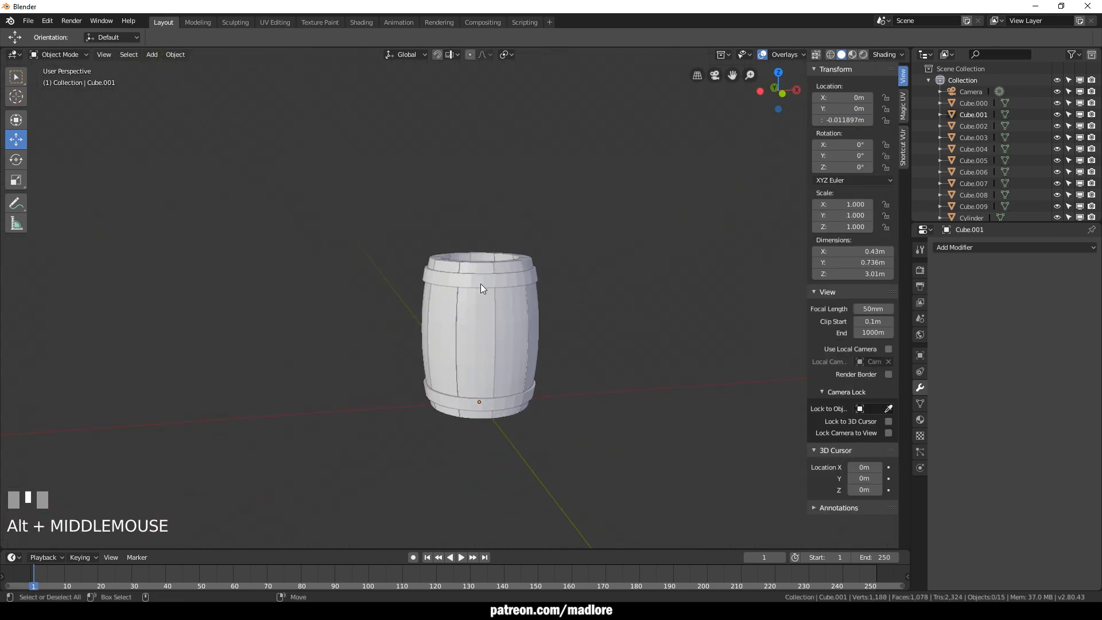
pyautogui.scroll(2, 493, 279)
# Duplicate the upper hoop, lower the copy 0.788 m along Z and enlarge it to about 1.28 scale in X and Y
pyautogui.click(504, 273)
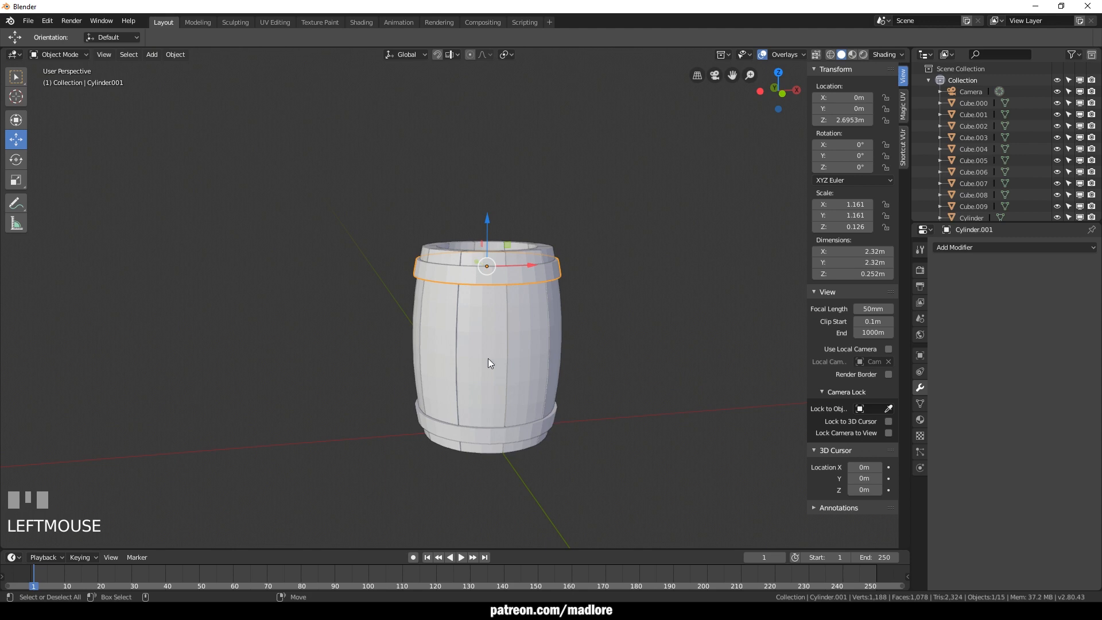
pyautogui.scroll(1, 494, 373)
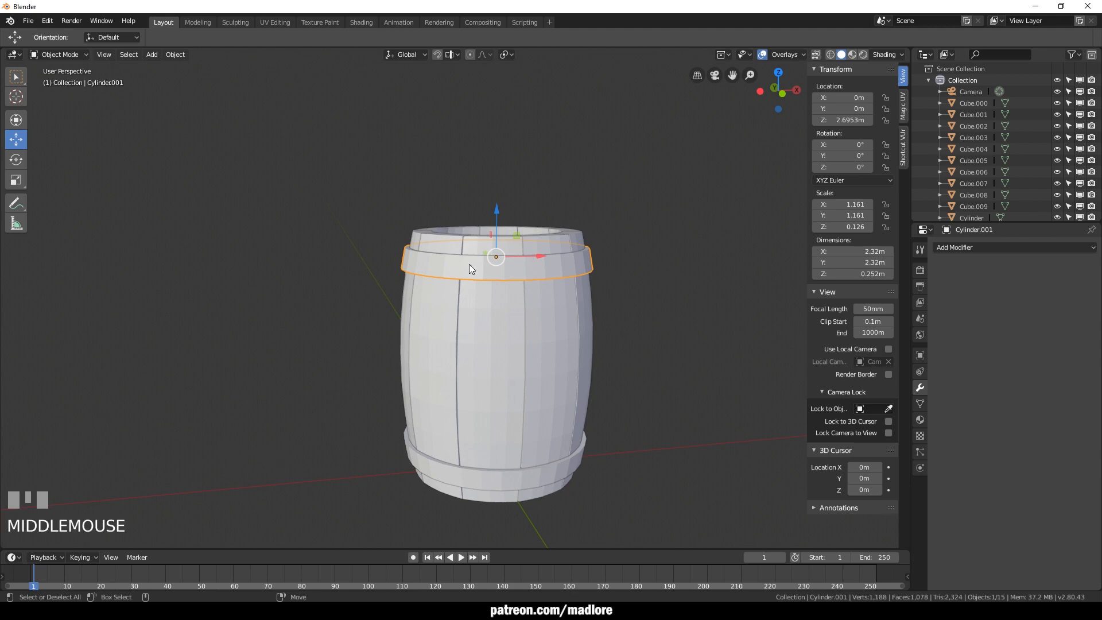
pyautogui.hotkey('ctrl', 'd')
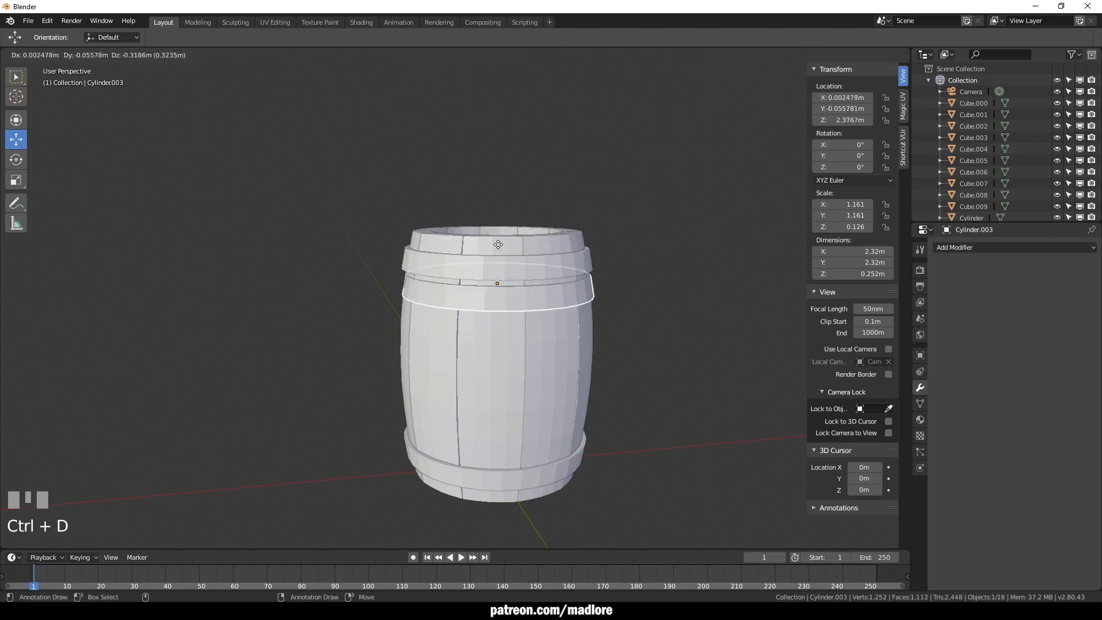
pyautogui.click(595, 348)
pyautogui.press('r')
pyautogui.moveTo(595, 348); pyautogui.dragTo(644, 356)
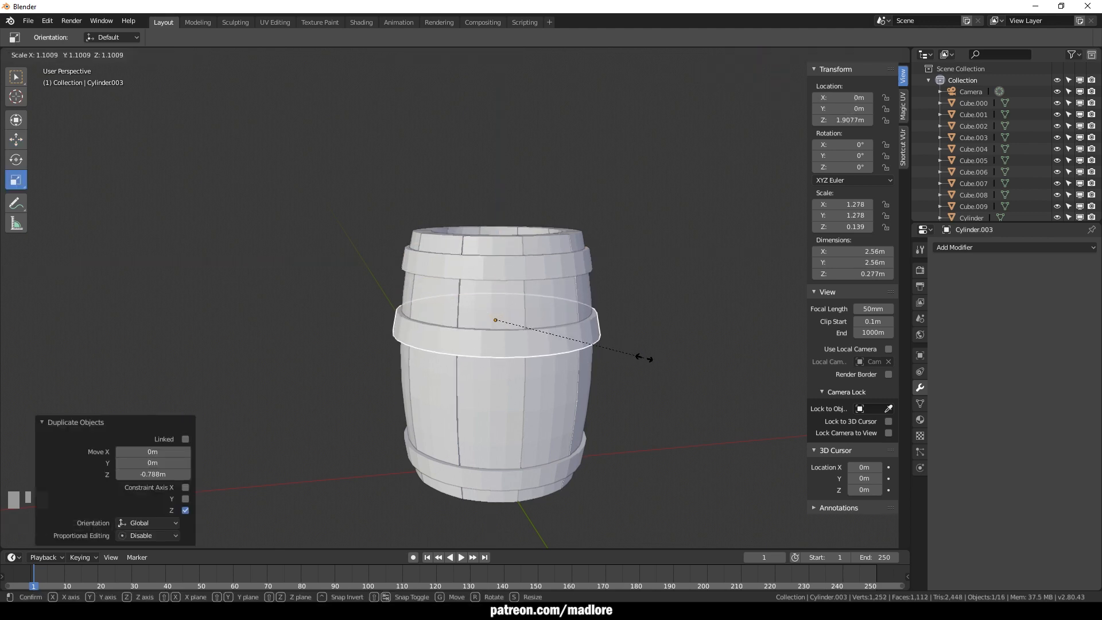
# Select the hoop copy's bottom face in Edit Mode and scale it to about 0.98
pyautogui.moveTo(641, 356); pyautogui.dragTo(606, 313, button='middle')
pyautogui.press('Tab')
pyautogui.press('3')
pyautogui.click(598, 323)
pyautogui.press('r')
pyautogui.moveTo(649, 350); pyautogui.dragTo(646, 351, button='right')
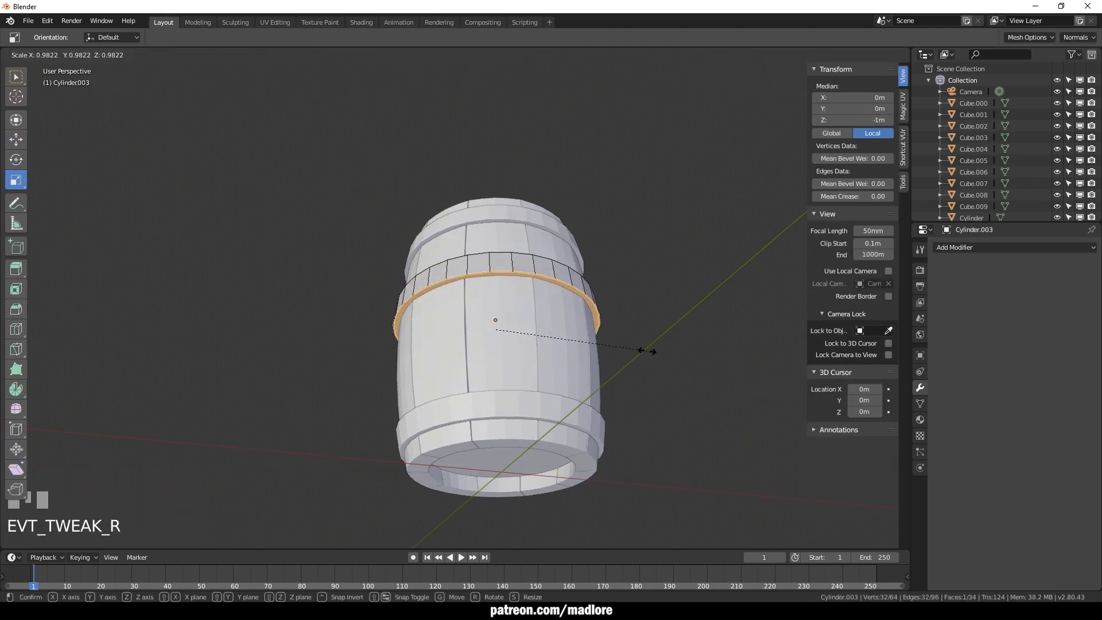
# Raise the bottom face to narrow the hoop to about 0.151 m high and scale the face by 0.986
pyautogui.press('w')
pyautogui.moveTo(497, 297); pyautogui.dragTo(498, 289)
pyautogui.keyDown('alt'); pyautogui.moveTo(659, 277); pyautogui.dragTo(657, 327); pyautogui.keyUp('alt')
pyautogui.moveTo(496, 280); pyautogui.dragTo(496, 278)
pyautogui.press('r')
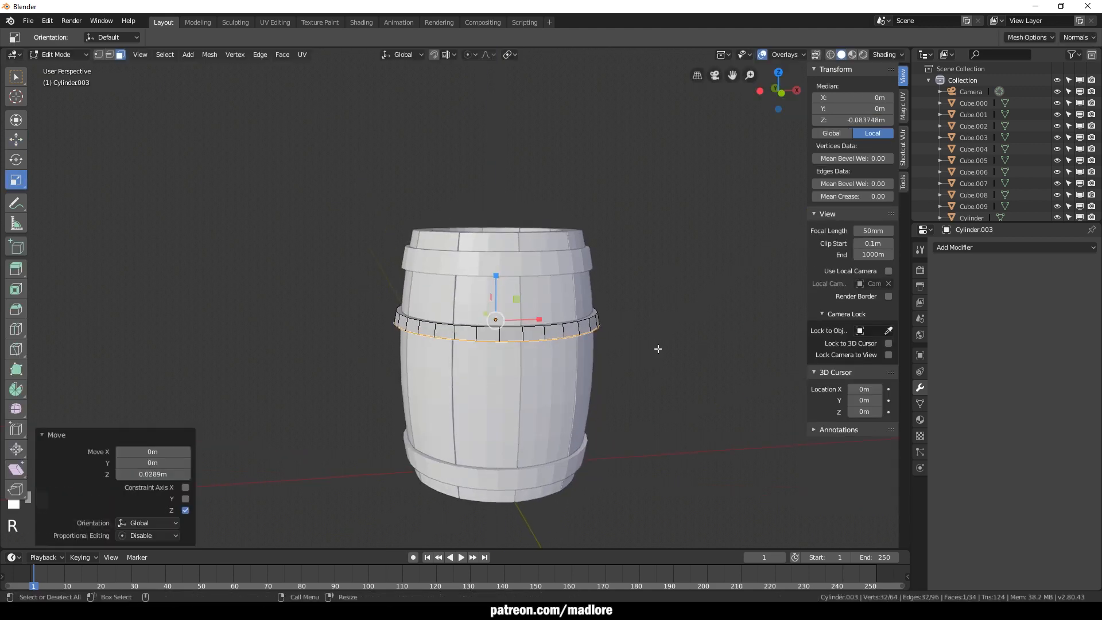
pyautogui.moveTo(658, 350); pyautogui.dragTo(654, 350)
pyautogui.click(660, 352)
pyautogui.moveTo(660, 352); pyautogui.dragTo(645, 369, button='middle')
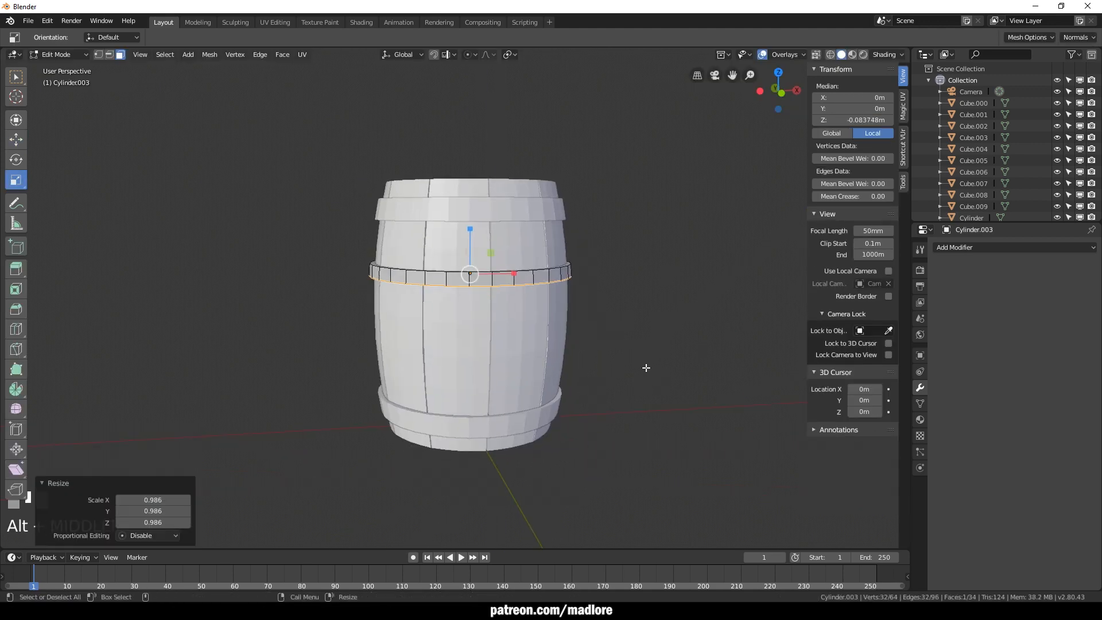
# Duplicate the narrow hoop, lower the copy 0.997 m along Z and fine-tune its placement in front view
pyautogui.press('Tab')
pyautogui.hotkey('ctrl', 'd')
pyautogui.press('z')
pyautogui.click(453, 418)
pyautogui.press('space')
pyautogui.scroll(1, 480, 314)
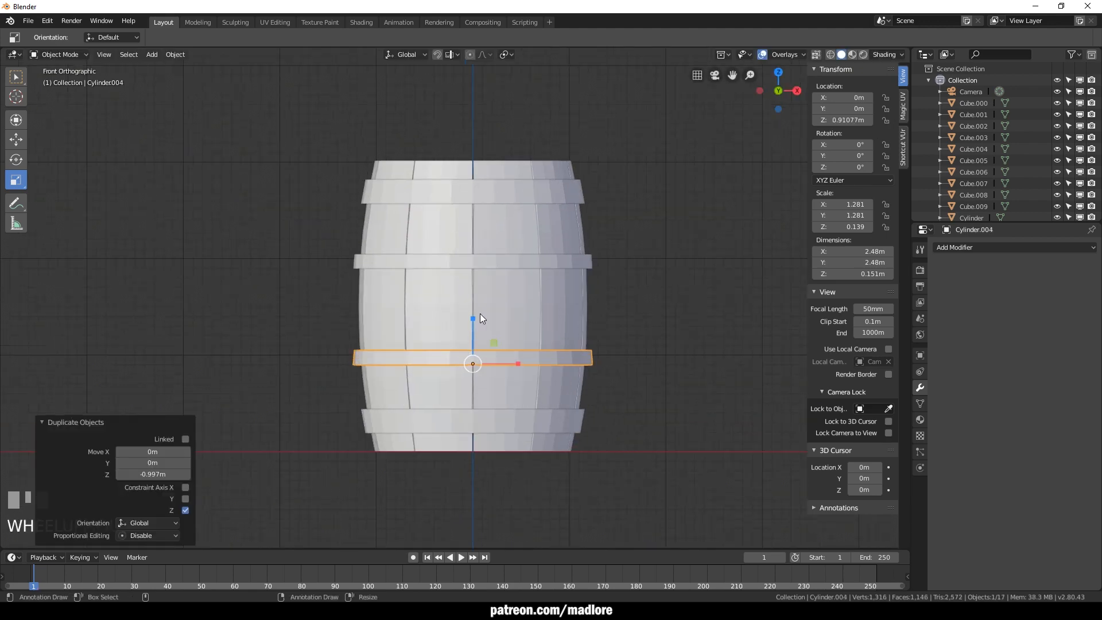
pyautogui.moveTo(475, 320)
pyautogui.mouseDown()
pyautogui.moveTo(482, 510)
pyautogui.moveTo(459, 508)
pyautogui.moveTo(473, 309)
pyautogui.mouseUp()
pyautogui.press('w')
pyautogui.press('e')
pyautogui.press('w')
# Raise the upper narrow hoop to Z 1.979 m, deselect it and return to a perspective view
pyautogui.click(474, 262)
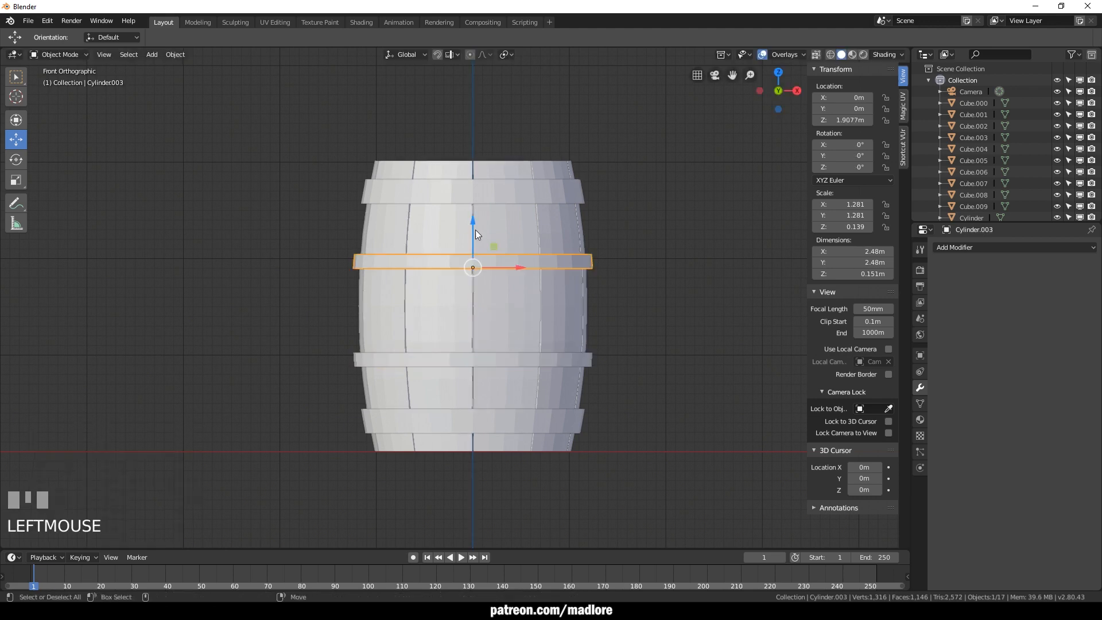
pyautogui.moveTo(475, 228); pyautogui.dragTo(476, 221)
pyautogui.click(623, 293)
pyautogui.keyDown('alt'); pyautogui.moveTo(584, 322); pyautogui.dragTo(591, 349); pyautogui.keyUp('alt')
pyautogui.keyDown('alt'); pyautogui.moveTo(591, 349); pyautogui.dragTo(427, 335, button='right'); pyautogui.keyUp('alt')
pyautogui.keyDown('alt'); pyautogui.moveTo(426, 335); pyautogui.dragTo(395, 333, button='middle'); pyautogui.keyUp('alt')
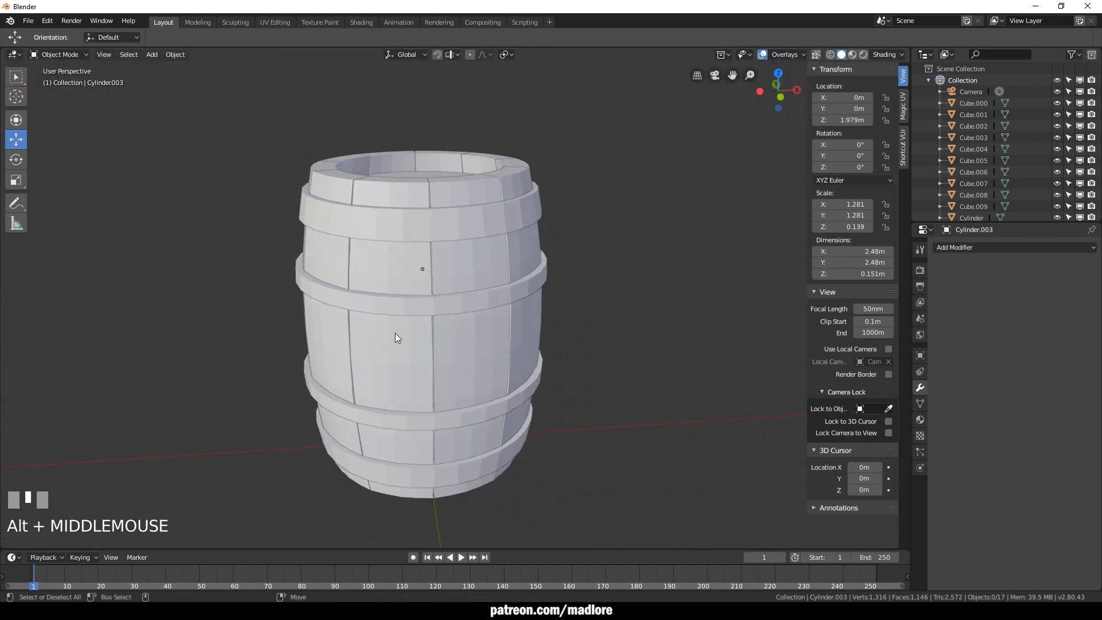
# Select the top and bottom hoops, enlarge all their faces in Edit Mode to about 2.36 m across and return to Object Mode
pyautogui.click(432, 238)
pyautogui.keyDown('shift'); pyautogui.click(487, 466); pyautogui.keyUp('shift')
pyautogui.press('3')
pyautogui.doubleClick(489, 464)
pyautogui.keyDown('shift'); pyautogui.doubleClick(471, 223); pyautogui.keyUp('shift')
pyautogui.press('r')
pyautogui.keyDown('alt'); pyautogui.moveTo(568, 330); pyautogui.dragTo(564, 337); pyautogui.keyUp('alt')
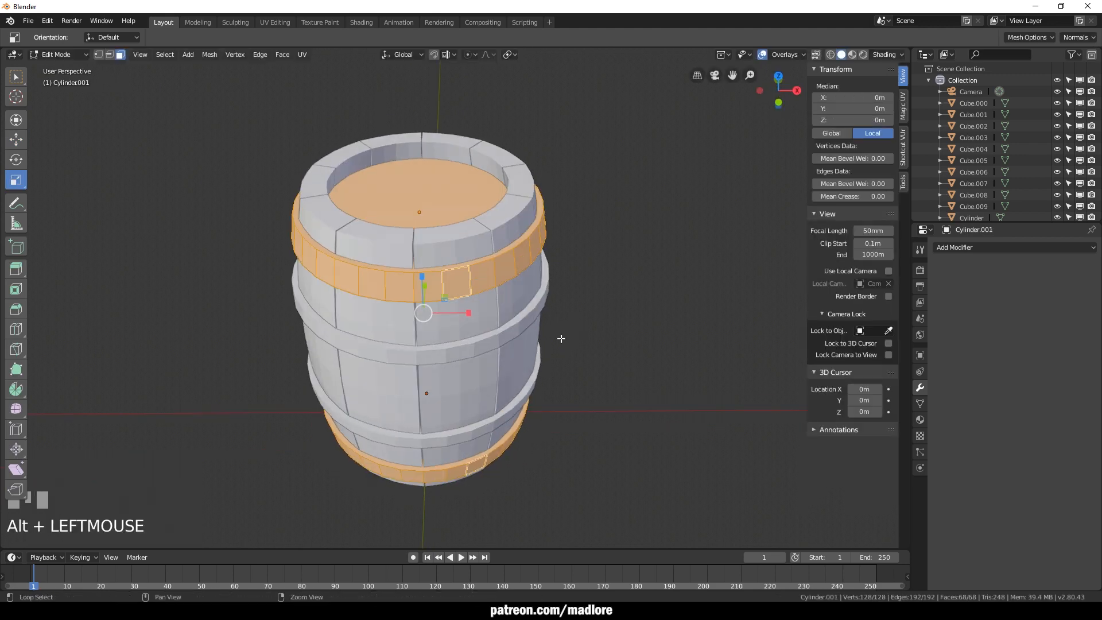
pyautogui.press('s')
pyautogui.click(456, 309)
pyautogui.press('Tab')
pyautogui.keyDown('alt'); pyautogui.moveTo(455, 309); pyautogui.dragTo(521, 368); pyautogui.keyUp('alt')
pyautogui.keyDown('alt'); pyautogui.moveTo(521, 368); pyautogui.dragTo(487, 328, button='middle'); pyautogui.keyUp('alt')
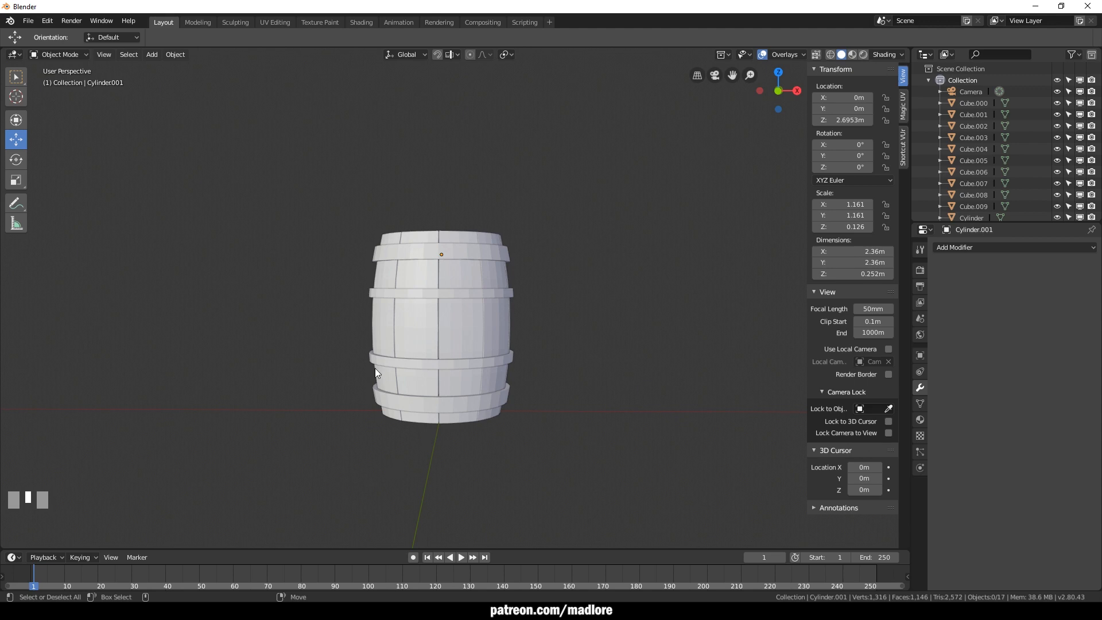
# Open a plank in Edit Mode with face selection and isolate it in local view
pyautogui.keyDown('alt'); pyautogui.moveTo(310, 424); pyautogui.dragTo(343, 454); pyautogui.keyUp('alt')
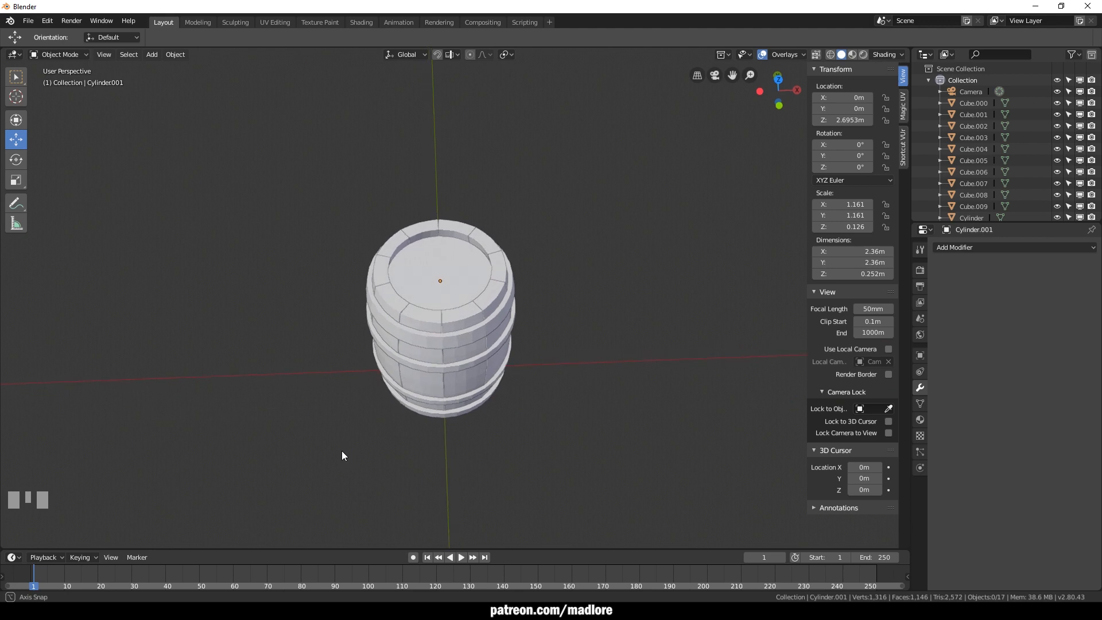
pyautogui.click(385, 284)
pyautogui.scroll(3, 386, 290)
pyautogui.keyDown('alt'); pyautogui.moveTo(387, 296); pyautogui.dragTo(346, 405, button='middle'); pyautogui.keyUp('alt')
pyautogui.press('Tab')
pyautogui.press('3')
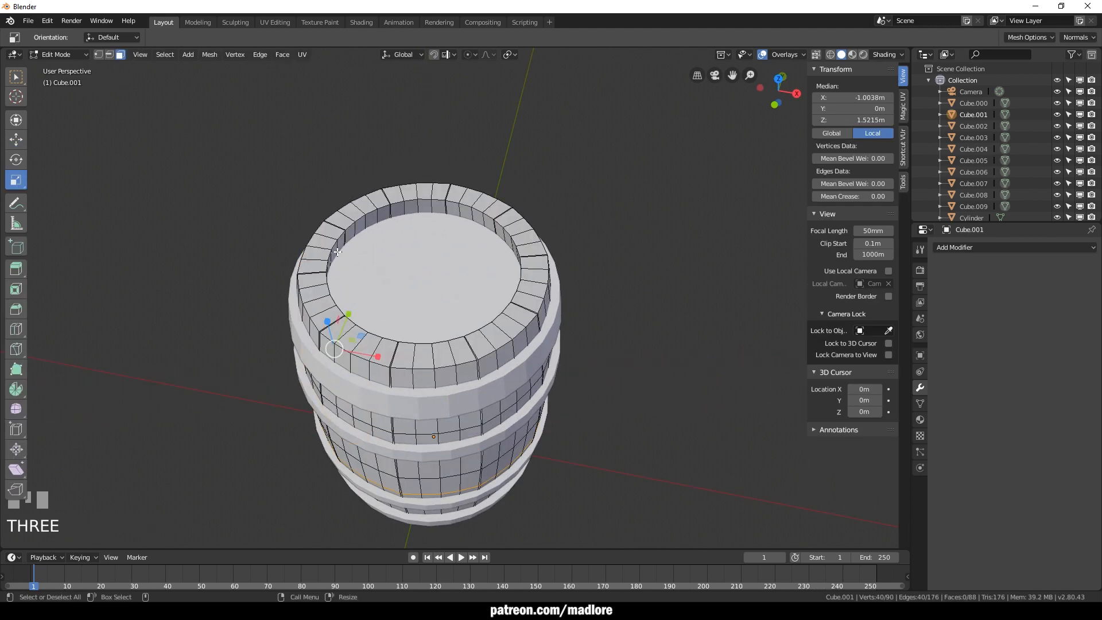
pyautogui.press('KP_Divide')
pyautogui.hotkey('alt', 'z')
# Select all the inner-side faces of the isolated plank with circle selection
pyautogui.click(467, 399)
pyautogui.keyDown('alt'); pyautogui.moveTo(466, 399); pyautogui.dragTo(504, 412); pyautogui.keyUp('alt')
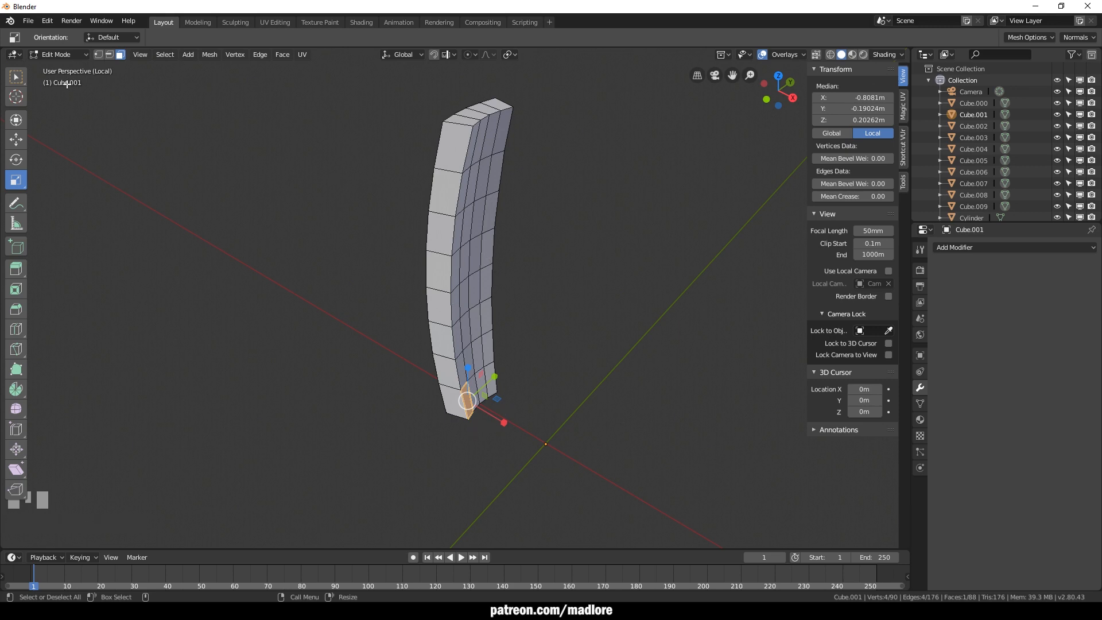
pyautogui.moveTo(16, 77)
pyautogui.mouseDown()
pyautogui.moveTo(63, 79)
pyautogui.moveTo(61, 123)
pyautogui.mouseUp()
pyautogui.moveTo(477, 129)
pyautogui.mouseDown()
pyautogui.moveTo(492, 148)
pyautogui.moveTo(471, 304)
pyautogui.moveTo(482, 397)
pyautogui.moveTo(446, 163)
pyautogui.mouseUp()
pyautogui.moveTo(606, 454)
pyautogui.keyDown('alt'); pyautogui.mouseDown()
pyautogui.moveTo(593, 365)
pyautogui.moveTo(598, 433)
pyautogui.mouseUp(); pyautogui.keyUp('alt')
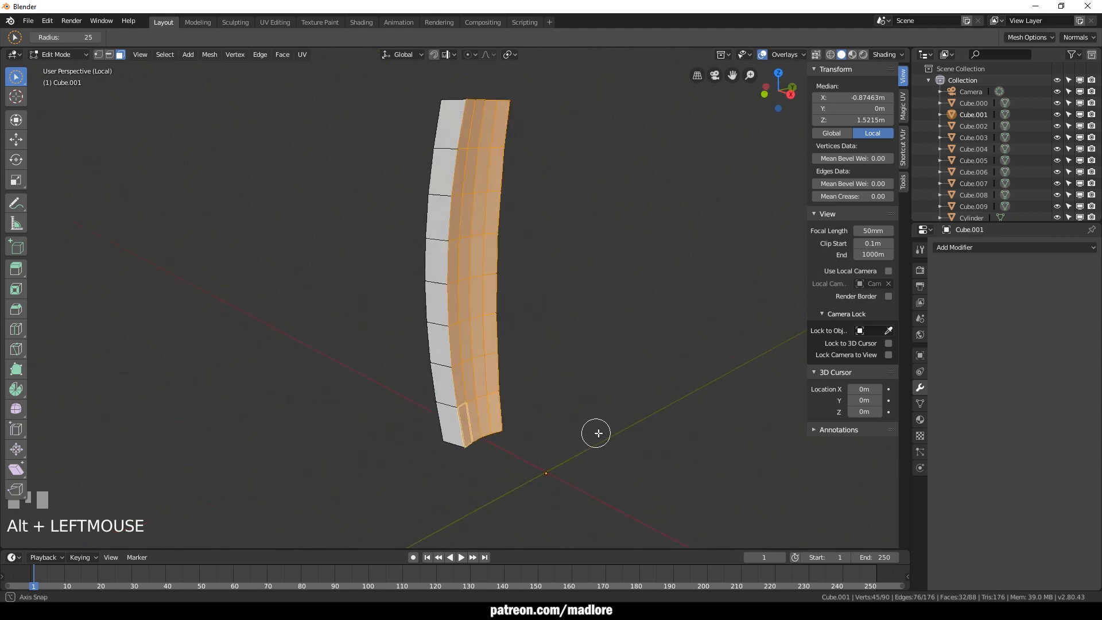
# Move the plank's inner faces outward slightly to thin the linked planks, leave local view and return to Object Mode
pyautogui.press('KP_Divide')
pyautogui.hotkey('alt', 'z')
pyautogui.press('w')
pyautogui.moveTo(368, 361); pyautogui.dragTo(378, 360)
pyautogui.keyDown('alt'); pyautogui.moveTo(579, 382); pyautogui.dragTo(379, 367); pyautogui.keyUp('alt')
pyautogui.keyDown('alt'); pyautogui.moveTo(379, 367); pyautogui.dragTo(439, 450, button='middle'); pyautogui.keyUp('alt')
pyautogui.keyDown('alt'); pyautogui.moveTo(439, 449); pyautogui.dragTo(388, 301); pyautogui.keyUp('alt')
pyautogui.press('Tab')
# Temporarily hide the inner cylinder and the top hoop to examine the inside of the barrel
pyautogui.click(388, 301)
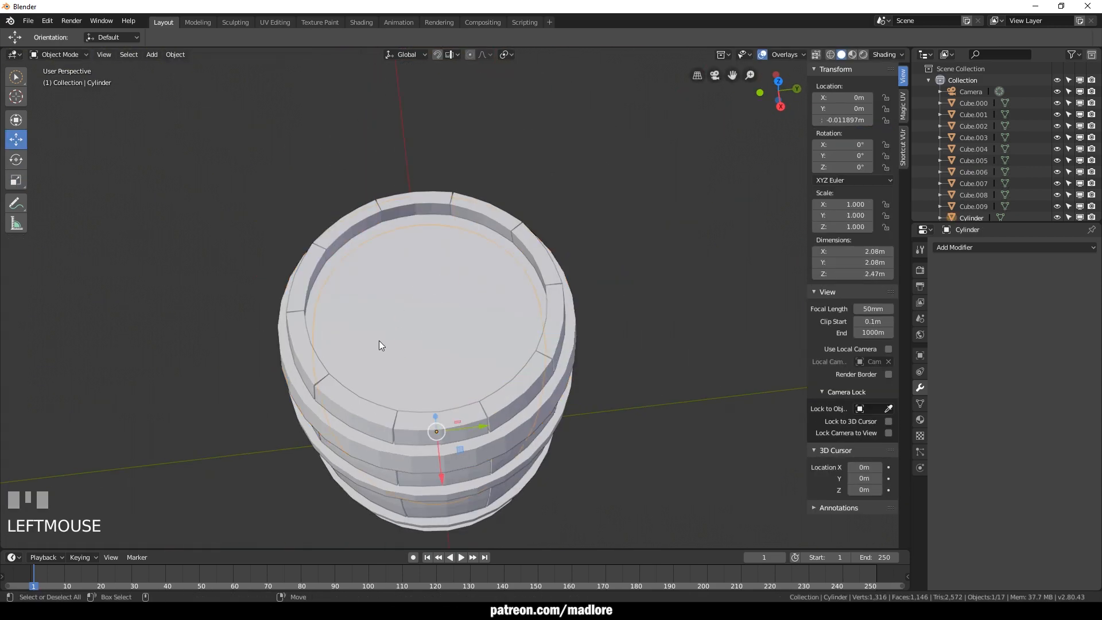
pyautogui.click(379, 340)
pyautogui.press('x')
pyautogui.click(419, 222)
pyautogui.scroll(-1, 419, 219)
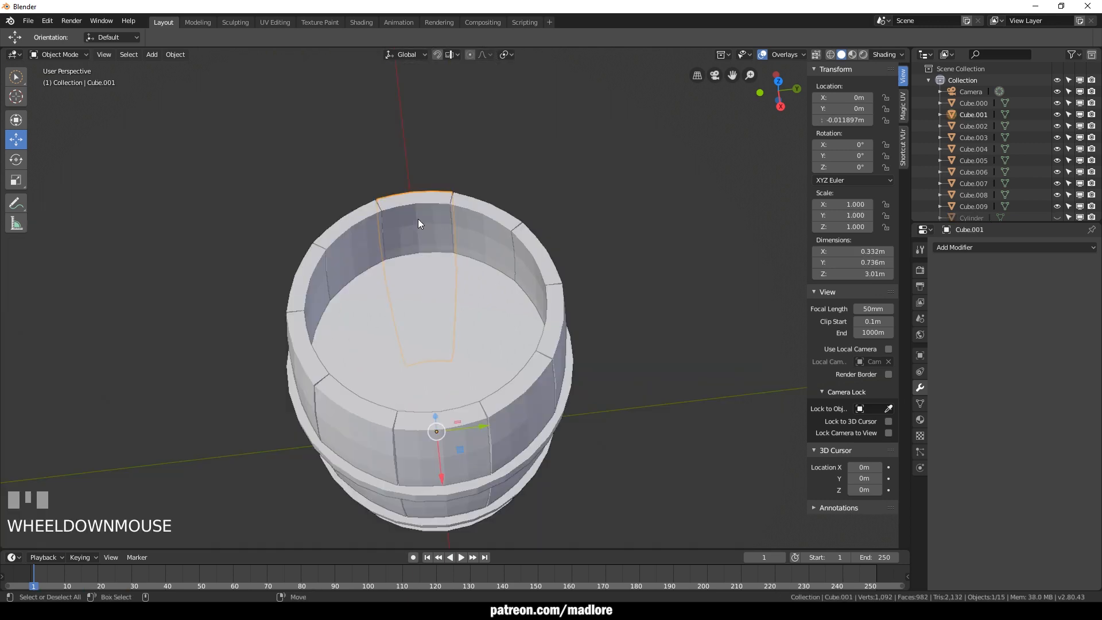
pyautogui.click(626, 400)
pyautogui.keyDown('alt'); pyautogui.moveTo(625, 400); pyautogui.dragTo(533, 343); pyautogui.keyUp('alt')
pyautogui.press('Tab')
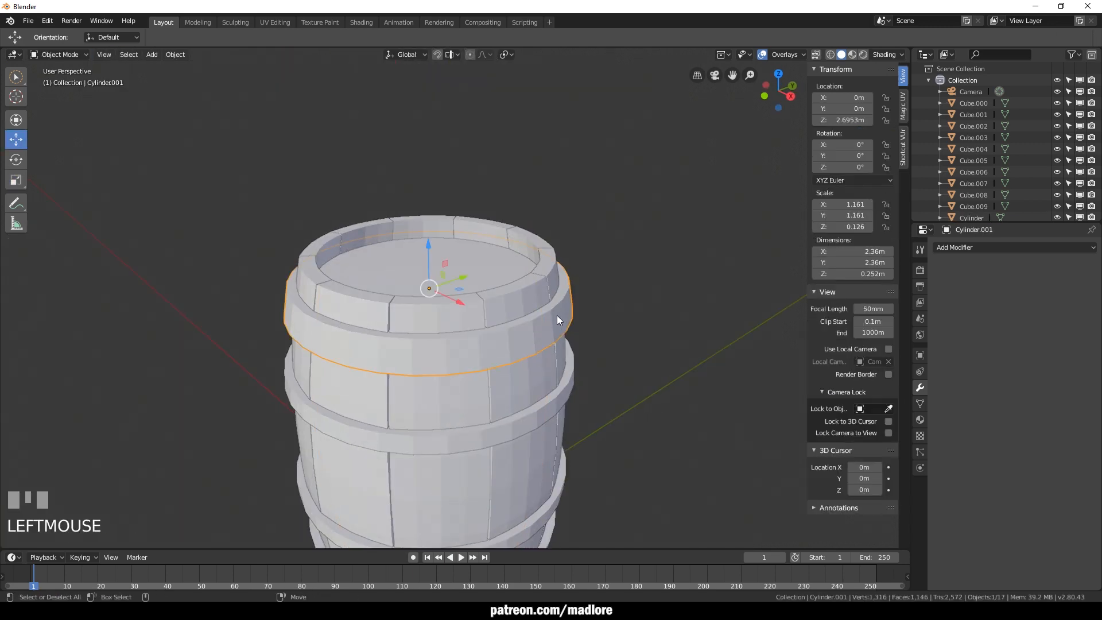
pyautogui.press('3')
pyautogui.scroll(-2, 573, 436)
pyautogui.moveTo(575, 420)
pyautogui.keyDown('alt'); pyautogui.mouseDown()
pyautogui.moveTo(580, 409)
pyautogui.moveTo(586, 423)
pyautogui.mouseUp(); pyautogui.keyUp('alt')
pyautogui.press('Tab')
# In front view, lower the lower narrow hoop to about Z 0.886 m and raise the upper one to about Z 2.121 m
pyautogui.click(507, 434)
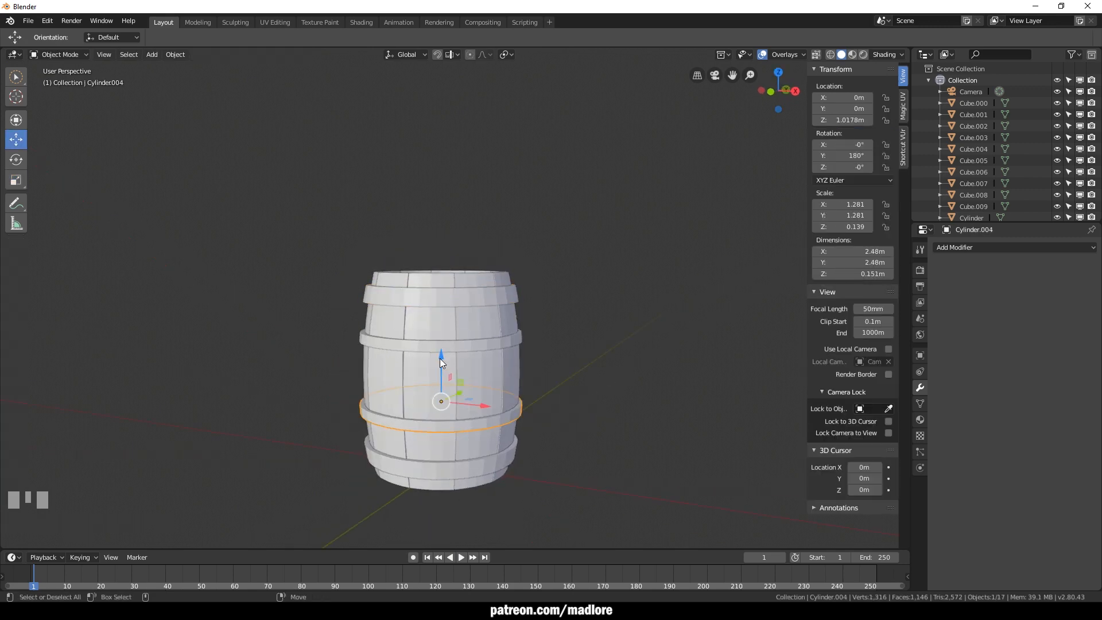
pyautogui.press('KP_1')
pyautogui.keyDown('ctrl'); pyautogui.moveTo(434, 311); pyautogui.dragTo(457, 333, button='middle'); pyautogui.keyUp('ctrl')
pyautogui.moveTo(456, 333); pyautogui.dragTo(463, 354)
pyautogui.click(459, 271)
pyautogui.moveTo(457, 233); pyautogui.dragTo(465, 222)
pyautogui.click(639, 220)
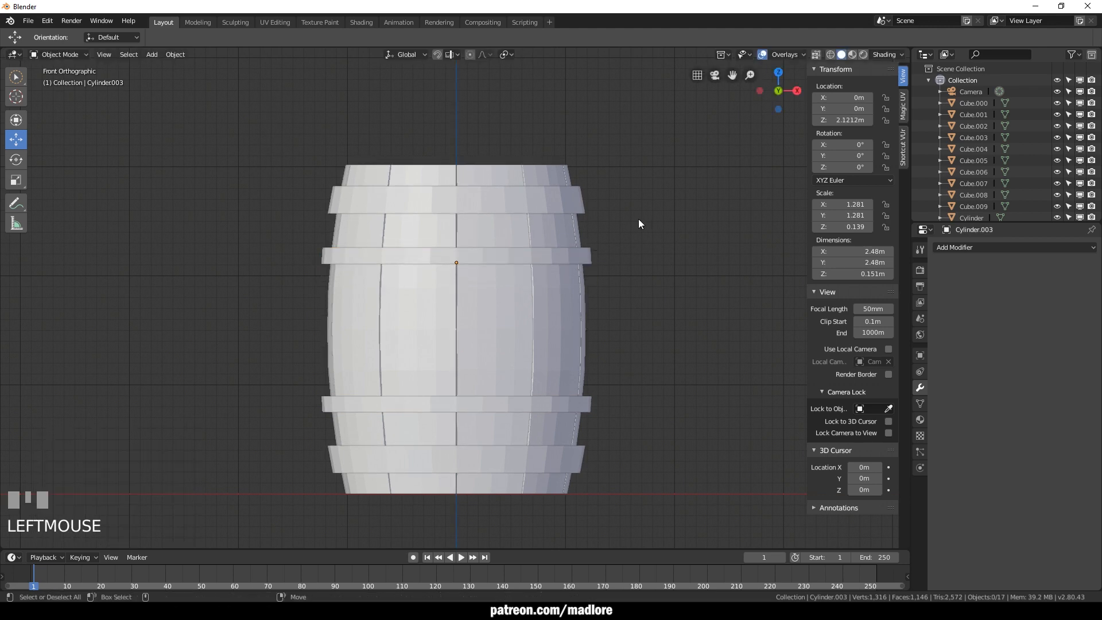
# Select both narrow hoops, scale them to 0.988 in X and Y only, and deselect them
pyautogui.keyDown('alt'); pyautogui.moveTo(496, 260); pyautogui.dragTo(494, 285); pyautogui.keyUp('alt')
pyautogui.scroll(-4, 494, 286)
pyautogui.scroll(4, 497, 286)
pyautogui.click(565, 274)
pyautogui.keyDown('shift'); pyautogui.click(557, 390); pyautogui.keyUp('shift')
pyautogui.press('r')
pyautogui.moveTo(609, 366); pyautogui.dragTo(603, 364, button='right')
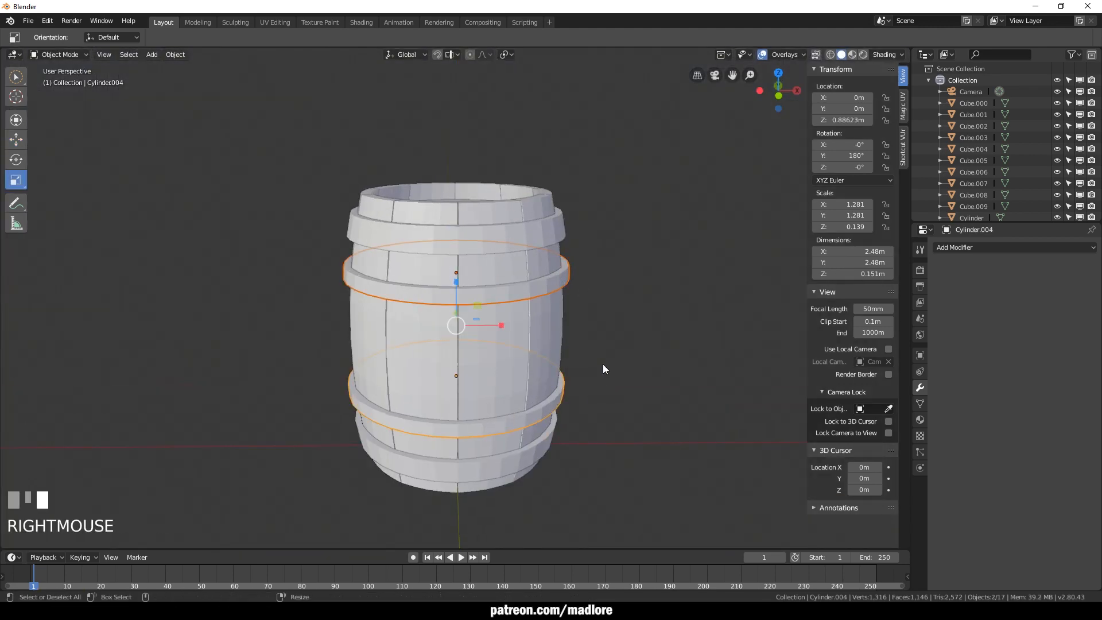
pyautogui.hotkey('ctrl', 'z')
pyautogui.moveTo(477, 319); pyautogui.dragTo(485, 318)
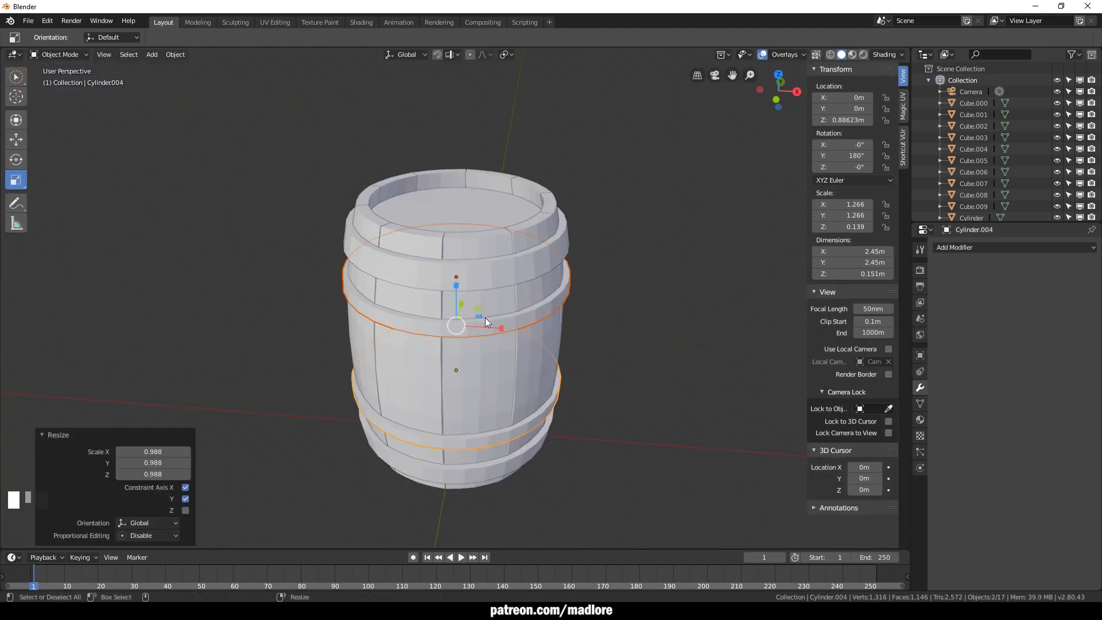
pyautogui.click(606, 360)
# Isolate the top and bottom wide hoops in local view and open both in Edit Mode
pyautogui.keyDown('alt'); pyautogui.moveTo(619, 324); pyautogui.dragTo(580, 346); pyautogui.keyUp('alt')
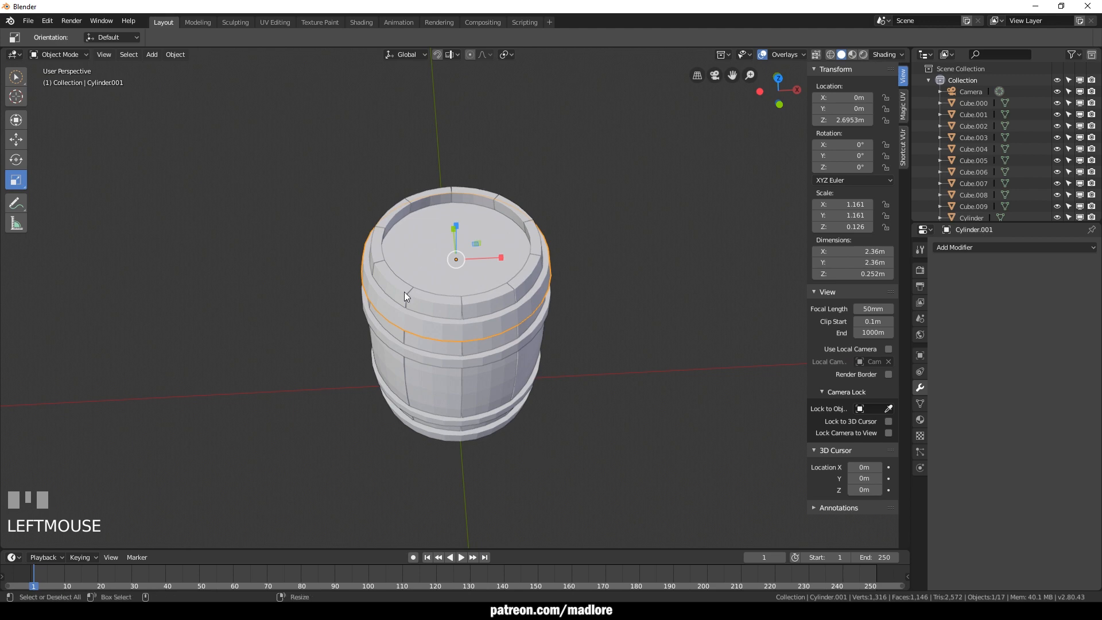
pyautogui.press('Tab')
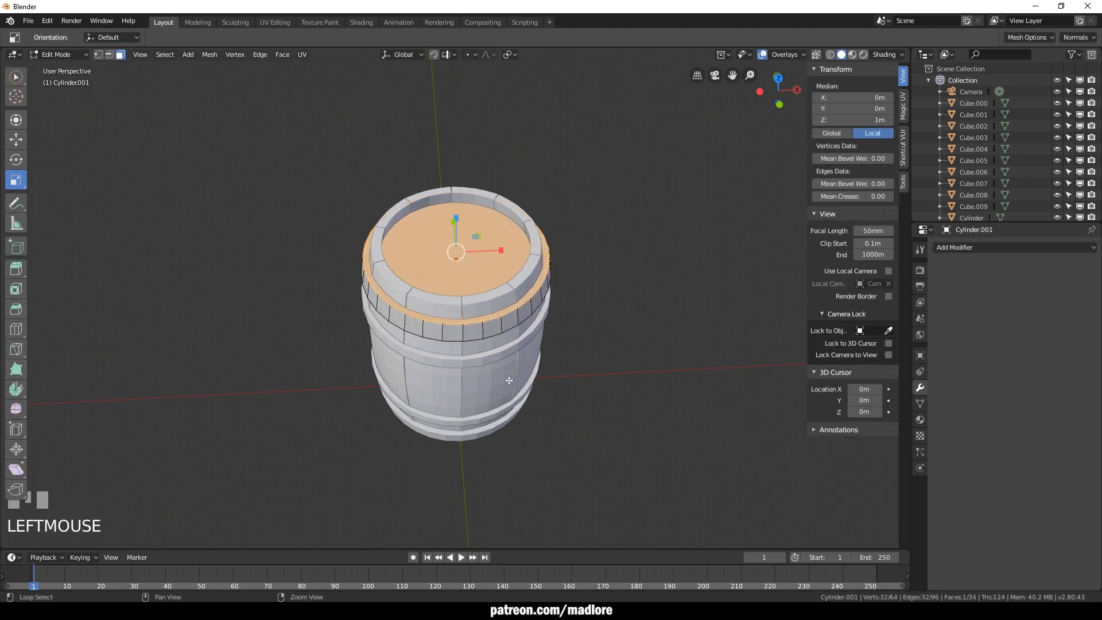
pyautogui.press('`')
pyautogui.keyDown('shift'); pyautogui.click(512, 430); pyautogui.keyUp('shift')
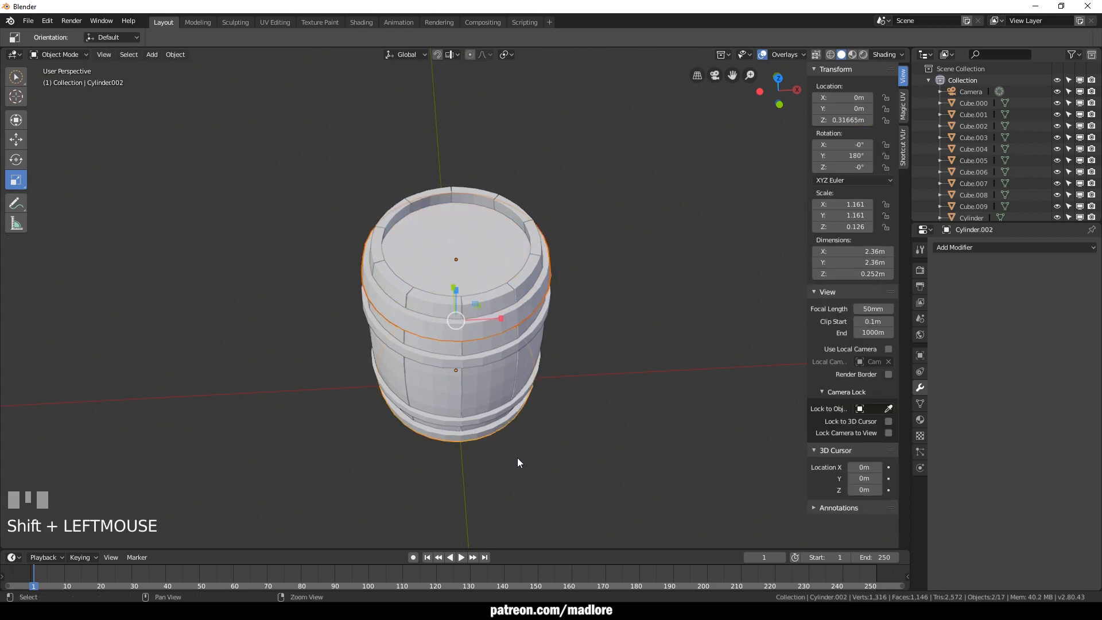
pyautogui.press('/')
pyautogui.press('`')
# Inset the upper and lower cap faces of both wide hoops by about 0.167 and delete the inset faces
pyautogui.click(473, 218)
pyautogui.keyDown('shift'); pyautogui.click(477, 247); pyautogui.keyUp('shift')
pyautogui.moveTo(475, 310)
pyautogui.keyDown('alt'); pyautogui.mouseDown()
pyautogui.moveTo(476, 236)
pyautogui.moveTo(488, 321)
pyautogui.mouseUp(); pyautogui.keyUp('alt')
pyautogui.keyDown('shift'); pyautogui.click(492, 415); pyautogui.keyUp('shift')
pyautogui.keyDown('alt'); pyautogui.moveTo(505, 505); pyautogui.dragTo(539, 394); pyautogui.keyUp('alt')
pyautogui.keyDown('shift'); pyautogui.click(515, 454); pyautogui.keyUp('shift')
pyautogui.press('i')
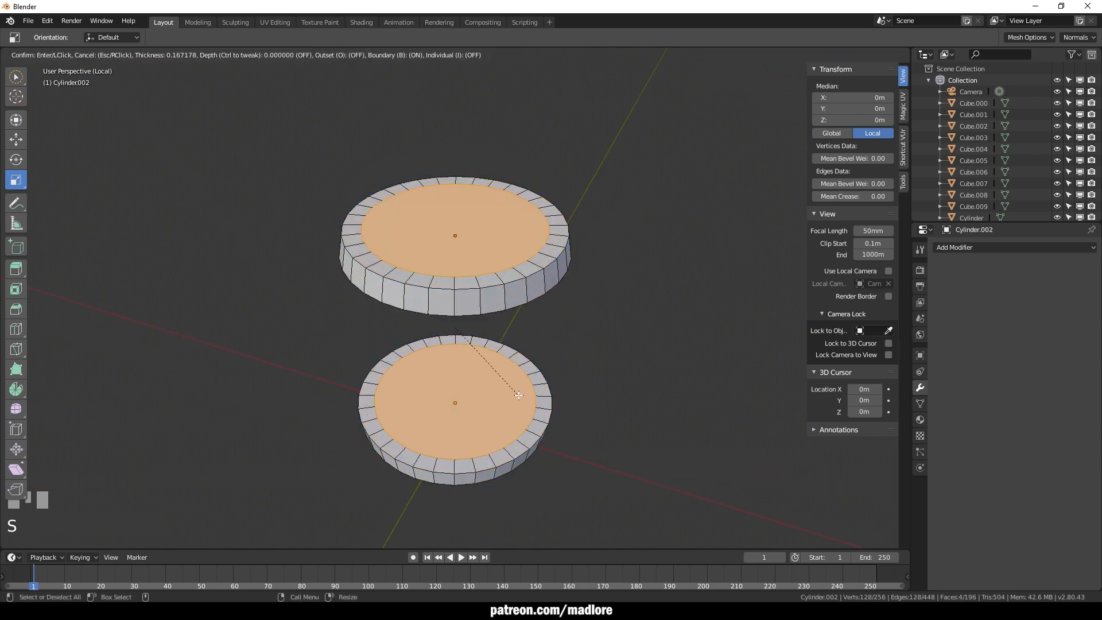
pyautogui.click(518, 395)
pyautogui.press('Delete')
# Bridge the inner edge loops of each wide hoop to close its inside wall, and leave Edit Mode and local view
pyautogui.keyDown('alt'); pyautogui.click(481, 197); pyautogui.keyUp('alt')
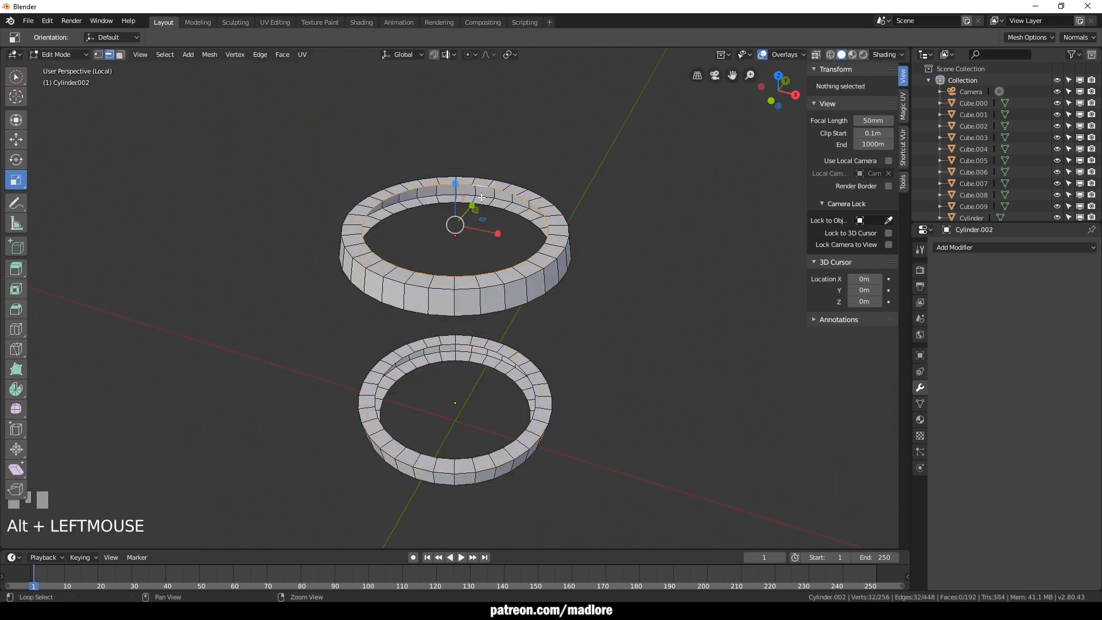
pyautogui.press('b')
pyautogui.keyDown('alt'); pyautogui.click(511, 361); pyautogui.keyUp('alt')
pyautogui.keyDown('alt'); pyautogui.keyDown('shift'); pyautogui.click(505, 373); pyautogui.keyUp('shift'); pyautogui.keyUp('alt')
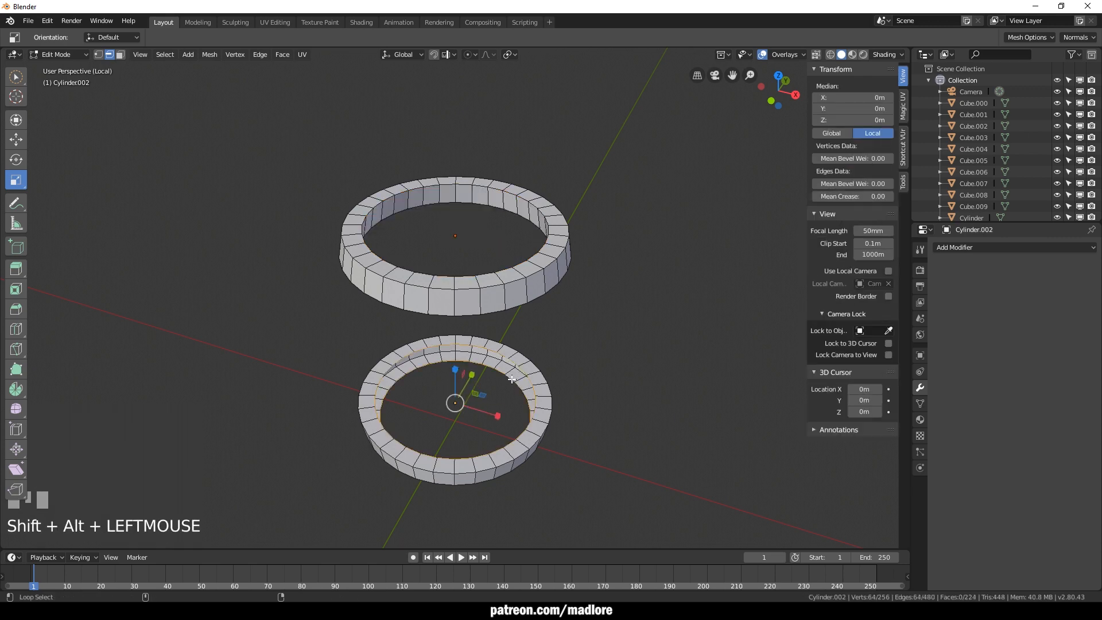
pyautogui.press('b')
pyautogui.press('`')
pyautogui.hotkey('alt', 'z')
pyautogui.click(461, 361)
pyautogui.keyDown('shift'); pyautogui.click(459, 435); pyautogui.keyUp('shift')
pyautogui.hotkey('alt', 'z')
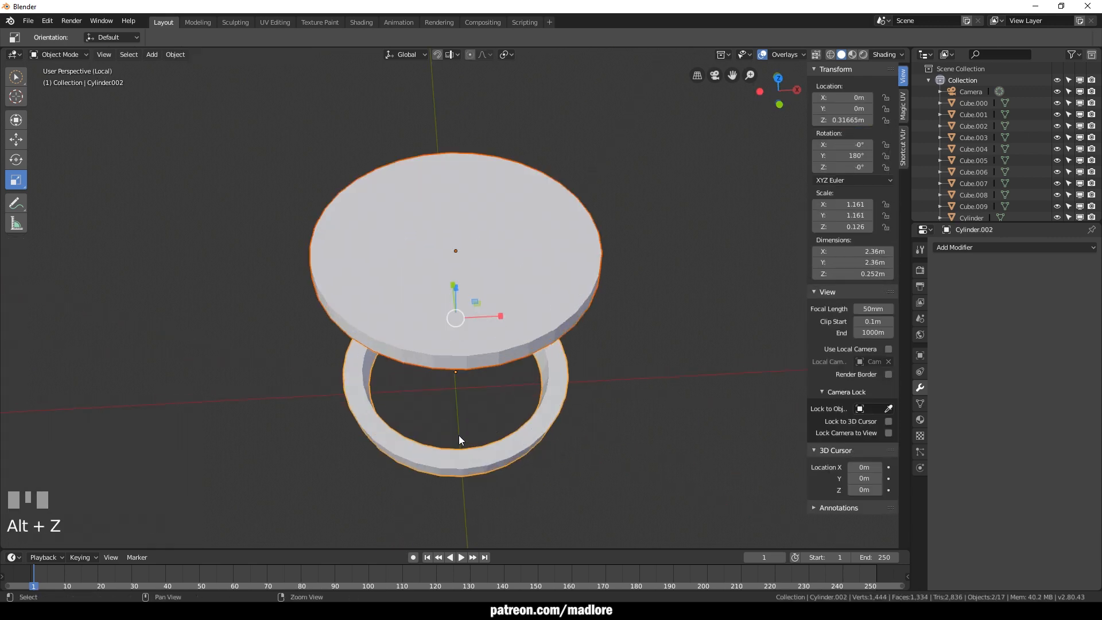
pyautogui.hotkey('alt', 'z')
pyautogui.keyDown('alt'); pyautogui.moveTo(504, 350); pyautogui.dragTo(505, 301); pyautogui.keyUp('alt')
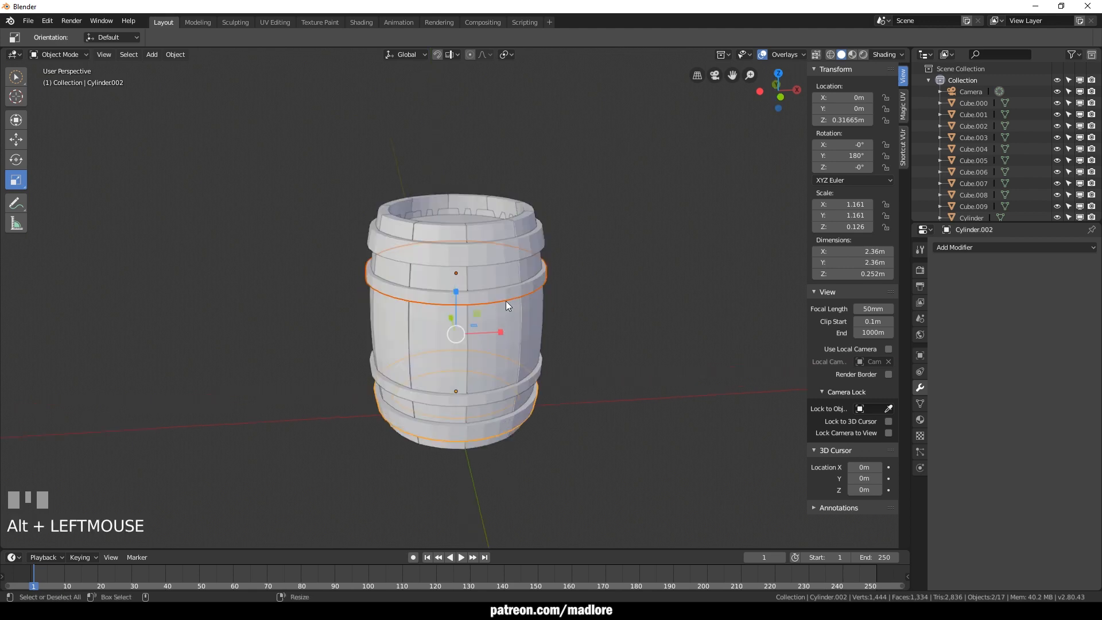
# Isolate the two narrow hoops and open them in Edit Mode with face selection
pyautogui.click(505, 301)
pyautogui.keyDown('shift'); pyautogui.click(510, 390); pyautogui.keyUp('shift')
pyautogui.press('z')
pyautogui.press('`')
pyautogui.press('3')
# Inset the upper and lower cap faces of both narrow hoops and delete the inset faces
pyautogui.click(477, 207)
pyautogui.keyDown('shift'); pyautogui.moveTo(501, 190); pyautogui.dragTo(568, 287); pyautogui.keyUp('shift')
pyautogui.hotkey('ctrl', 'z')
pyautogui.keyDown('shift'); pyautogui.click(569, 411); pyautogui.keyUp('shift')
pyautogui.keyDown('alt'); pyautogui.moveTo(568, 411); pyautogui.dragTo(574, 321); pyautogui.keyUp('alt')
pyautogui.keyDown('shift'); pyautogui.click(569, 379); pyautogui.keyUp('shift')
pyautogui.keyDown('alt'); pyautogui.moveTo(680, 315); pyautogui.dragTo(678, 408); pyautogui.keyUp('alt')
pyautogui.press('i')
pyautogui.click(644, 382)
pyautogui.press('Delete')
# Bridge the inner edge loops of each narrow hoop and return to the whole barrel in Object Mode
pyautogui.click(620, 363)
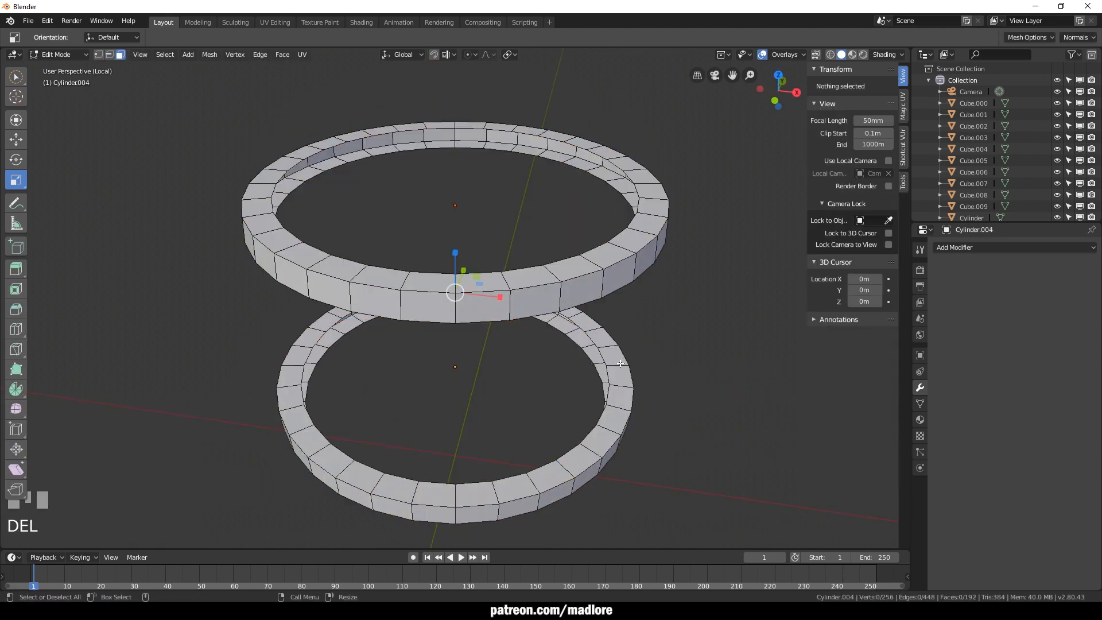
pyautogui.keyDown('alt'); pyautogui.keyDown('shift'); pyautogui.click(605, 358); pyautogui.keyUp('shift'); pyautogui.keyUp('alt')
pyautogui.keyDown('alt'); pyautogui.keyDown('shift'); pyautogui.click(603, 361); pyautogui.keyUp('shift'); pyautogui.keyUp('alt')
pyautogui.press('b')
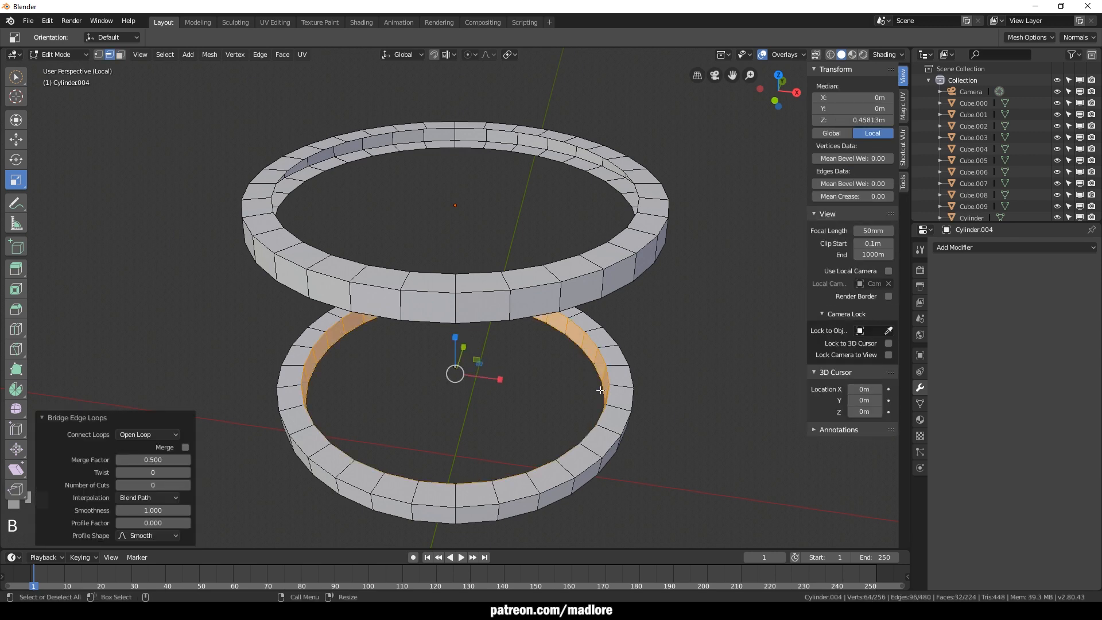
pyautogui.keyDown('alt'); pyautogui.click(591, 156); pyautogui.keyUp('alt')
pyautogui.keyDown('alt'); pyautogui.keyDown('shift'); pyautogui.click(580, 170); pyautogui.keyUp('shift'); pyautogui.keyUp('alt')
pyautogui.press('b')
pyautogui.press('Tab')
pyautogui.click(667, 349)
pyautogui.press('KP_Divide')
pyautogui.keyDown('alt'); pyautogui.moveTo(623, 338); pyautogui.dragTo(612, 364); pyautogui.keyUp('alt')
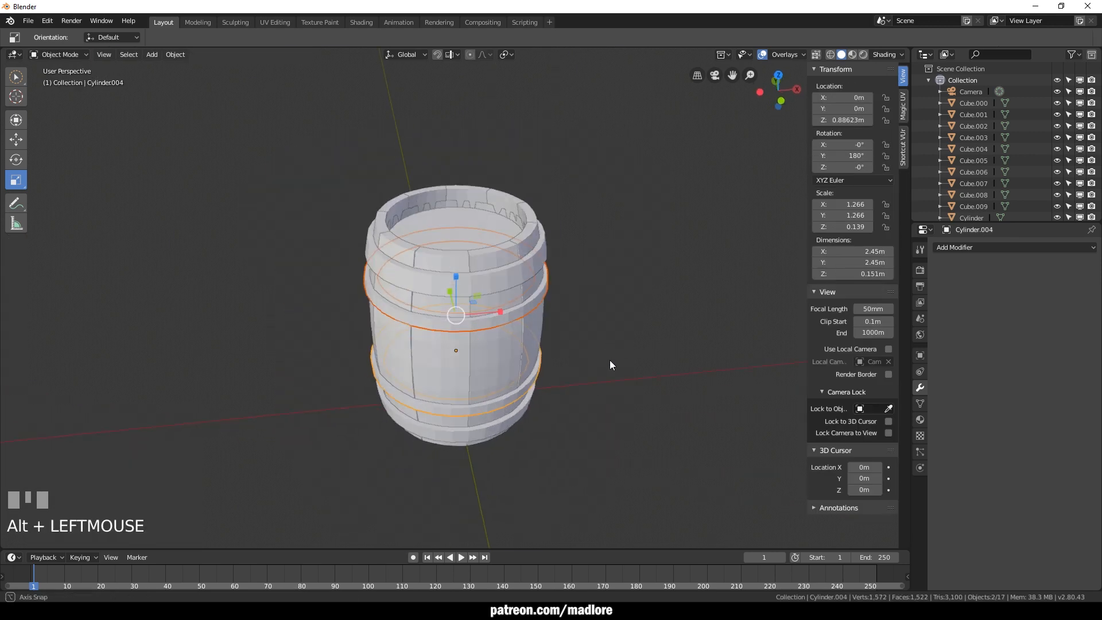
pyautogui.click(623, 315)
pyautogui.press('Tab')
pyautogui.keyDown('alt'); pyautogui.moveTo(601, 289); pyautogui.dragTo(602, 315); pyautogui.keyUp('alt')
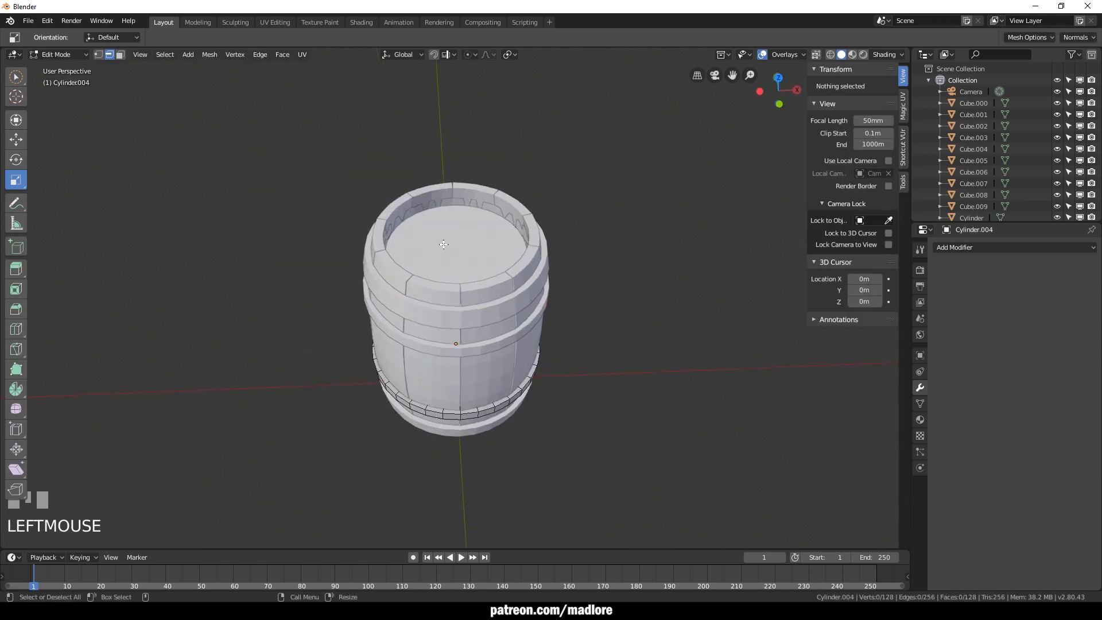
pyautogui.press('Tab')
pyautogui.click(473, 209)
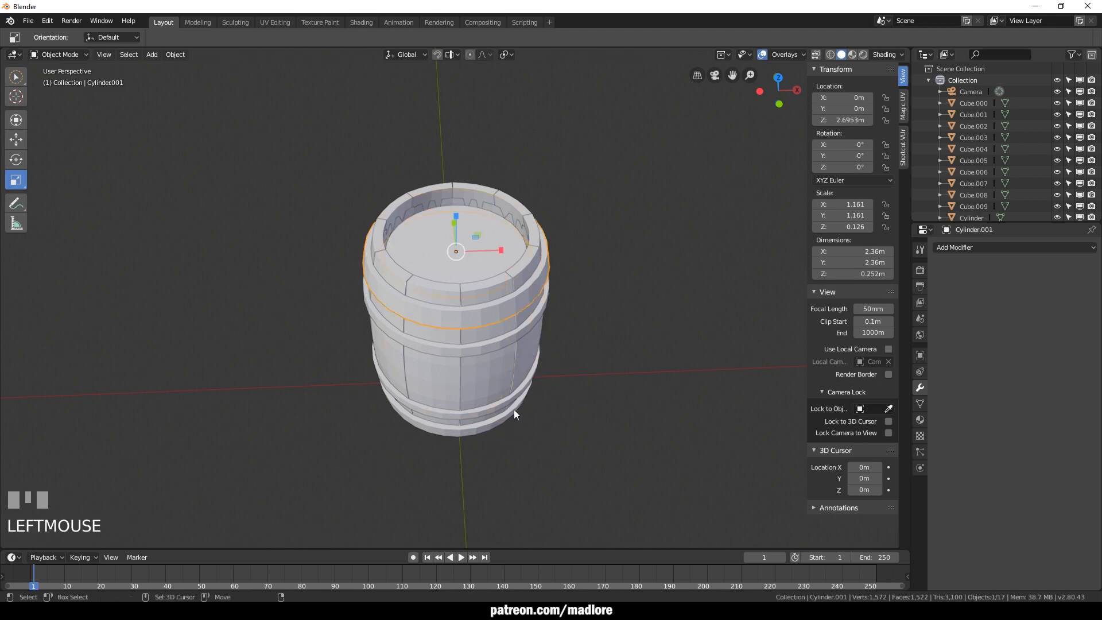
pyautogui.keyDown('shift'); pyautogui.click(512, 398); pyautogui.keyUp('shift')
pyautogui.scroll(2, 513, 286)
pyautogui.press('Tab')
pyautogui.press('3')
pyautogui.press('Tab')
pyautogui.click(607, 278)
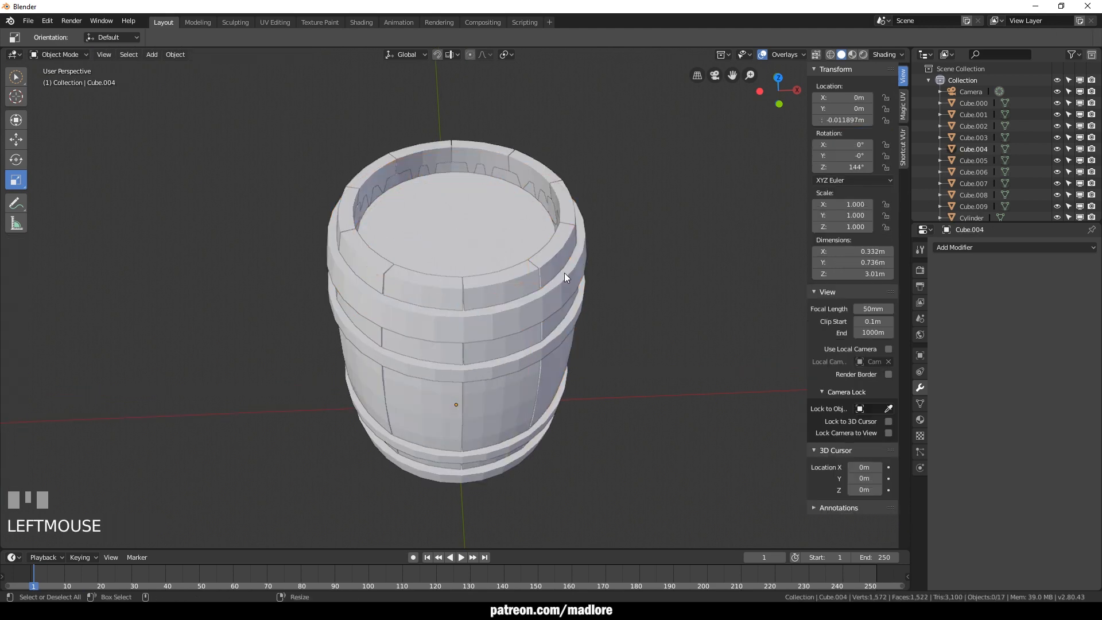
pyautogui.keyDown('shift'); pyautogui.click(548, 412); pyautogui.keyUp('shift')
pyautogui.hotkey('alt', 'z')
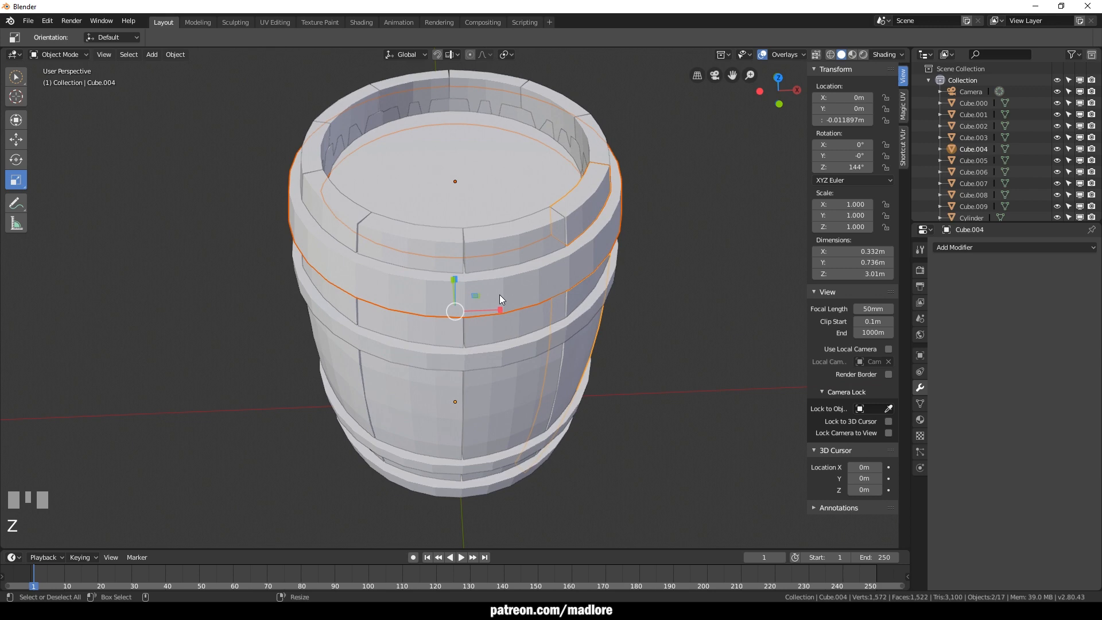
pyautogui.press('KP_Divide')
# Isolate the top wide hoop and the lower narrow hoop in local view and open them in Edit Mode with face selection
pyautogui.click(518, 453)
pyautogui.keyDown('shift'); pyautogui.click(338, 267); pyautogui.keyUp('shift')
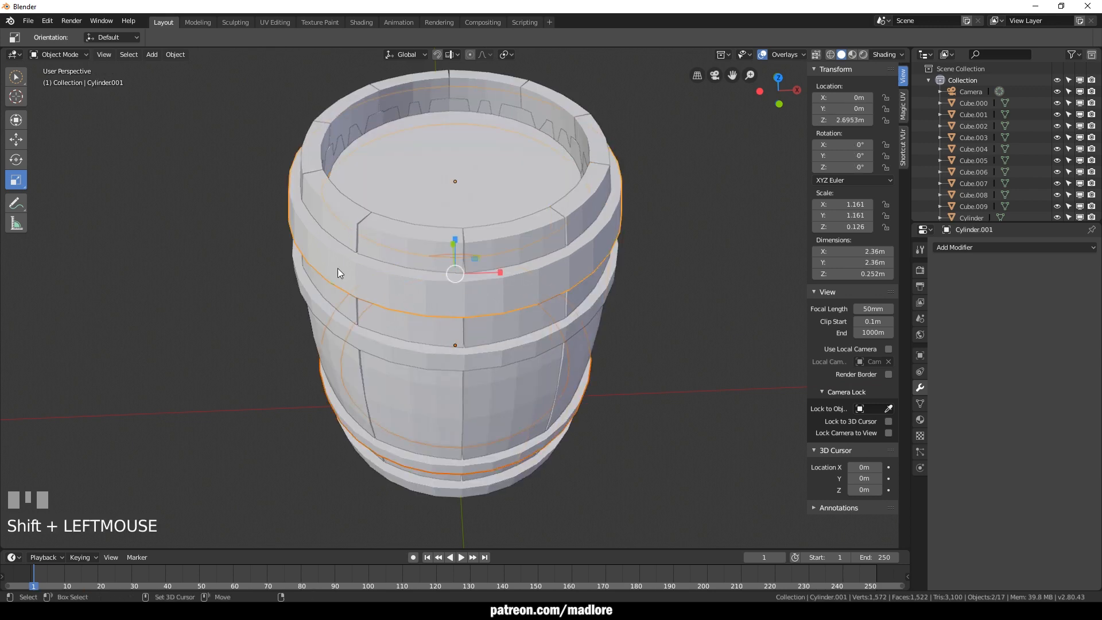
pyautogui.press('KP_Divide')
pyautogui.press('Tab')
pyautogui.press('3')
# Try to select the inner face loops of the top wide hoop and the lower narrow hoop together
pyautogui.keyDown('alt'); pyautogui.click(458, 106); pyautogui.keyUp('alt')
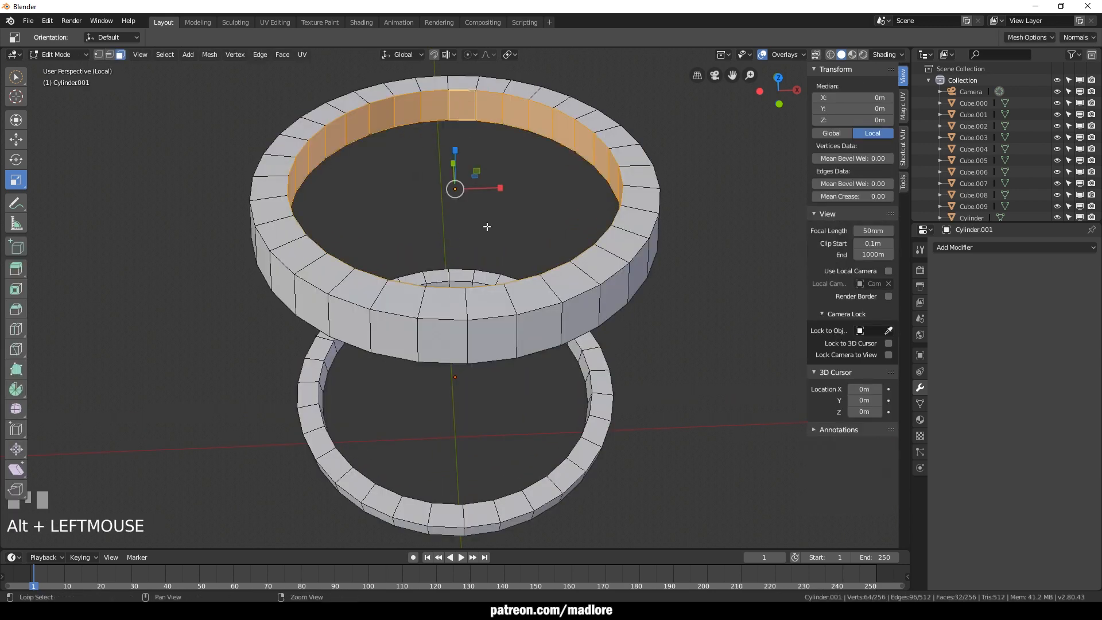
pyautogui.hotkey('ctrl', 'z')
pyautogui.keyDown('alt'); pyautogui.keyDown('shift'); pyautogui.click(462, 259); pyautogui.keyUp('shift'); pyautogui.keyUp('alt')
pyautogui.click(471, 258)
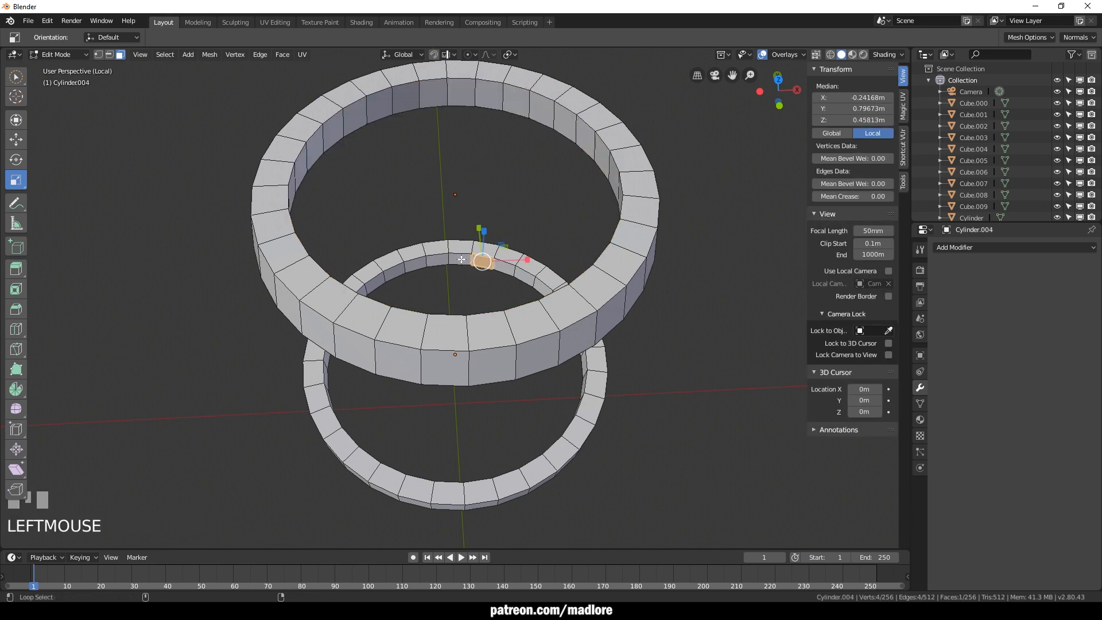
pyautogui.press('w')
pyautogui.keyDown('alt'); pyautogui.keyDown('shift'); pyautogui.click(472, 260); pyautogui.keyUp('shift'); pyautogui.keyUp('alt')
pyautogui.click(475, 262)
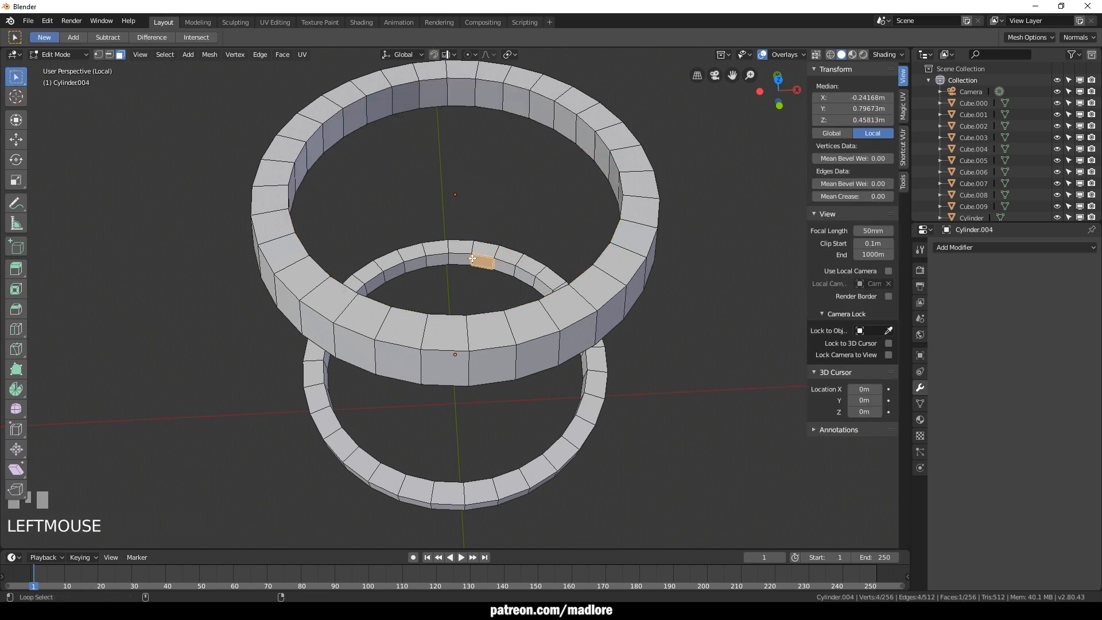
pyautogui.keyDown('alt'); pyautogui.keyDown('shift'); pyautogui.click(473, 261); pyautogui.keyUp('shift'); pyautogui.keyUp('alt')
pyautogui.click(475, 262)
pyautogui.keyDown('alt'); pyautogui.keyDown('shift'); pyautogui.click(475, 263); pyautogui.keyUp('shift'); pyautogui.keyUp('alt')
pyautogui.scroll(1, 475, 263)
pyautogui.scroll(2, 475, 262)
pyautogui.keyDown('alt'); pyautogui.click(479, 258); pyautogui.keyUp('alt')
pyautogui.scroll(-3, 489, 129)
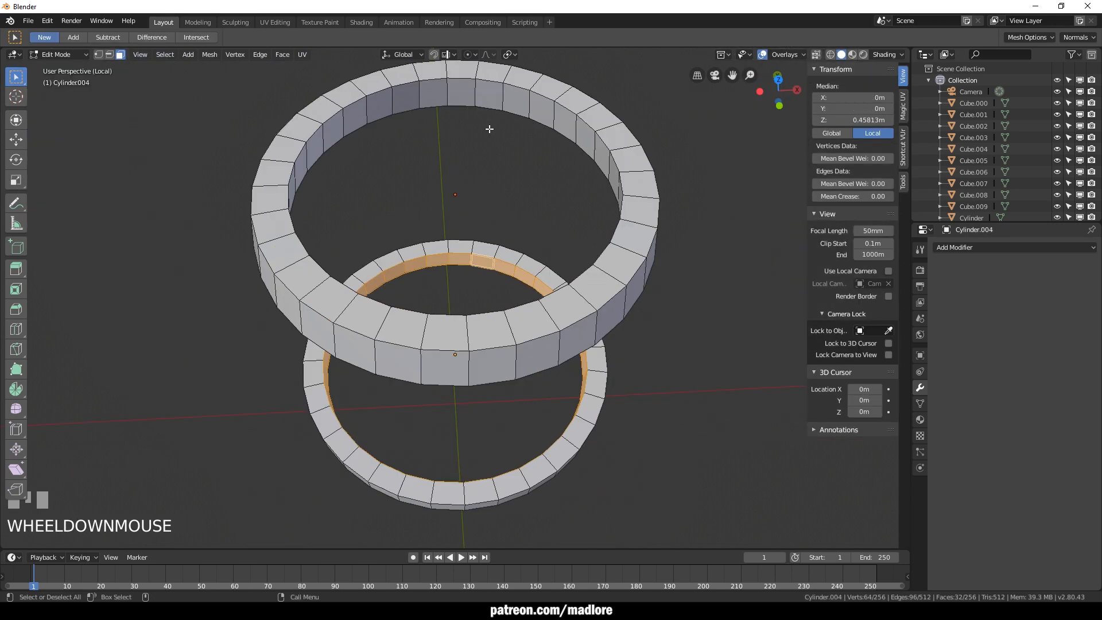
pyautogui.keyDown('alt'); pyautogui.keyDown('shift'); pyautogui.click(487, 96); pyautogui.keyUp('shift'); pyautogui.keyUp('alt')
pyautogui.keyDown('alt'); pyautogui.click(478, 95); pyautogui.keyUp('alt')
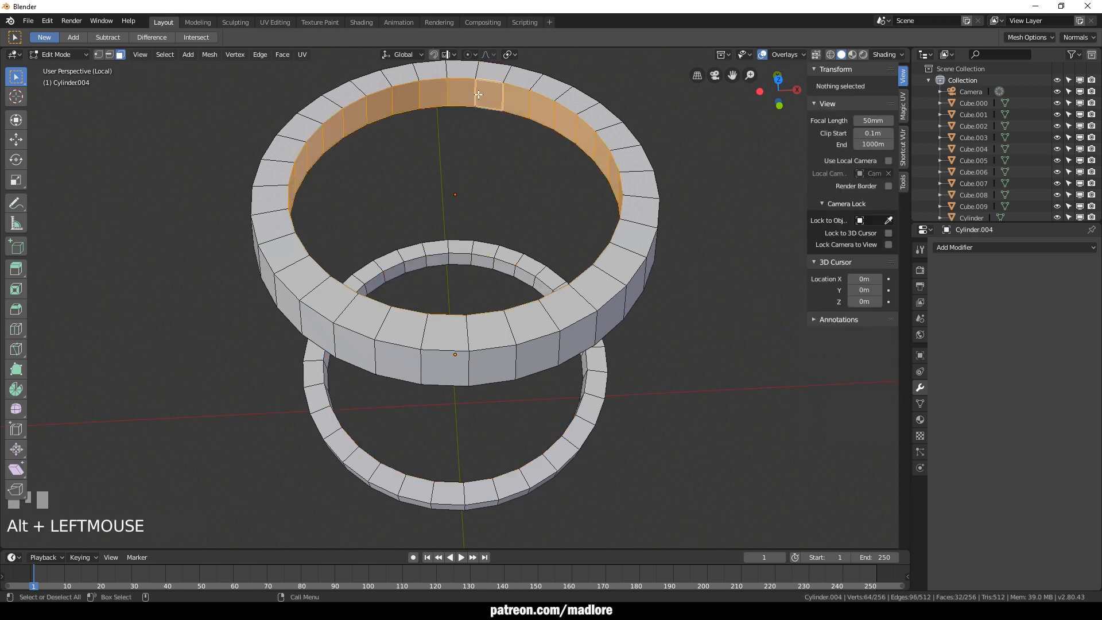
pyautogui.keyDown('alt'); pyautogui.keyDown('shift'); pyautogui.click(477, 261); pyautogui.keyUp('shift'); pyautogui.keyUp('alt')
pyautogui.click(478, 264)
pyautogui.keyDown('shift'); pyautogui.click(459, 258); pyautogui.keyUp('shift')
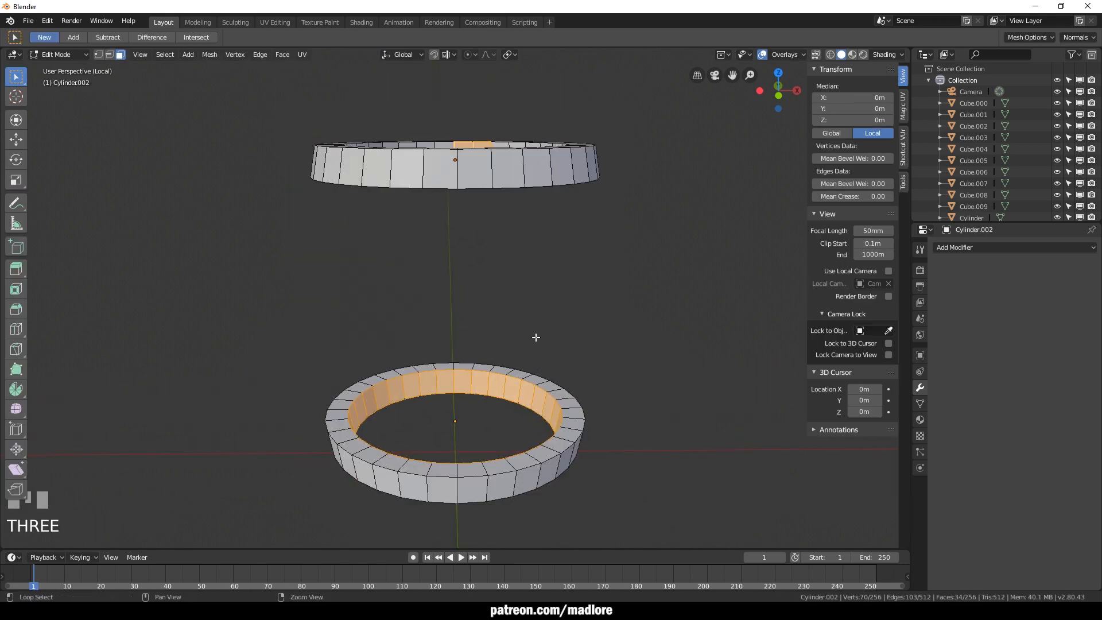
# Select the inner face loops of both the top and bottom wide hoops together
pyautogui.keyDown('alt'); pyautogui.moveTo(537, 340); pyautogui.dragTo(545, 403); pyautogui.keyUp('alt')
pyautogui.keyDown('alt'); pyautogui.click(511, 175); pyautogui.keyUp('alt')
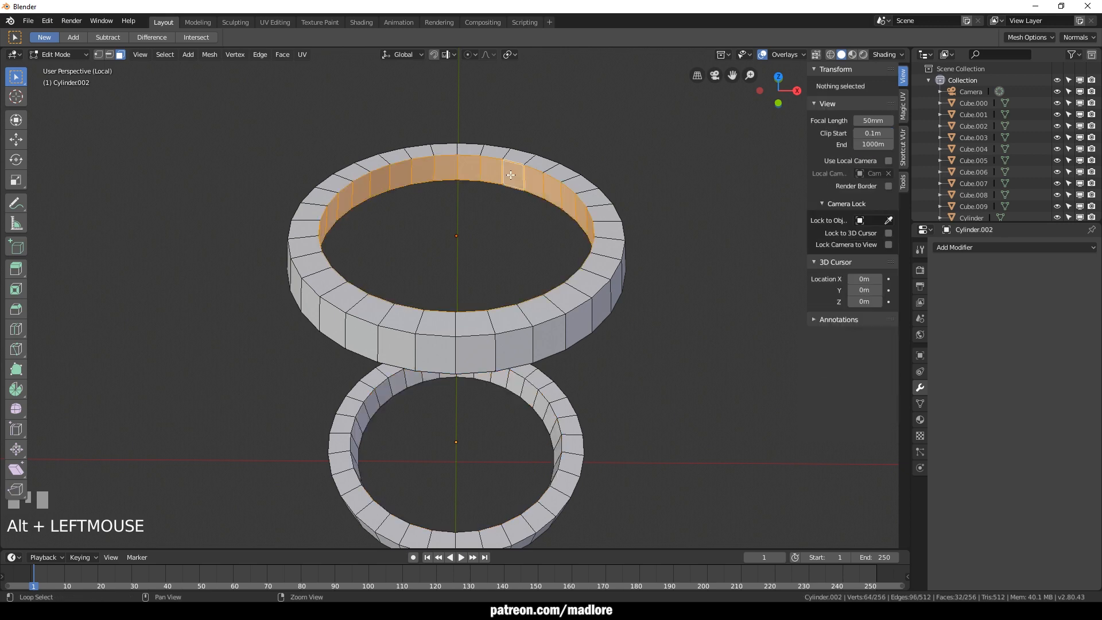
pyautogui.keyDown('alt'); pyautogui.click(516, 391); pyautogui.keyUp('alt')
pyautogui.hotkey('ctrl', 'z')
pyautogui.keyDown('alt'); pyautogui.keyDown('shift'); pyautogui.click(516, 391); pyautogui.keyUp('shift'); pyautogui.keyUp('alt')
pyautogui.hotkey('ctrl', 'z')
pyautogui.keyDown('alt'); pyautogui.keyDown('shift'); pyautogui.click(523, 390); pyautogui.keyUp('shift'); pyautogui.keyUp('alt')
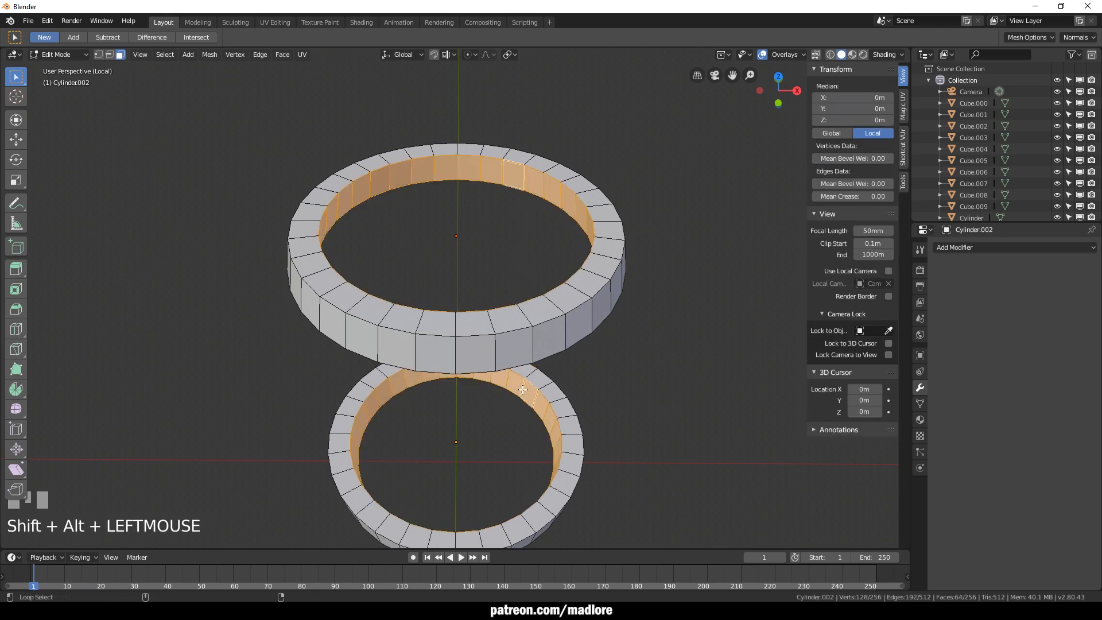
# Leave local view to show the whole barrel, return the wide hoops to Object Mode and deselect everything
pyautogui.press('r')
pyautogui.moveTo(630, 381); pyautogui.dragTo(629, 384, button='right')
pyautogui.press('z')
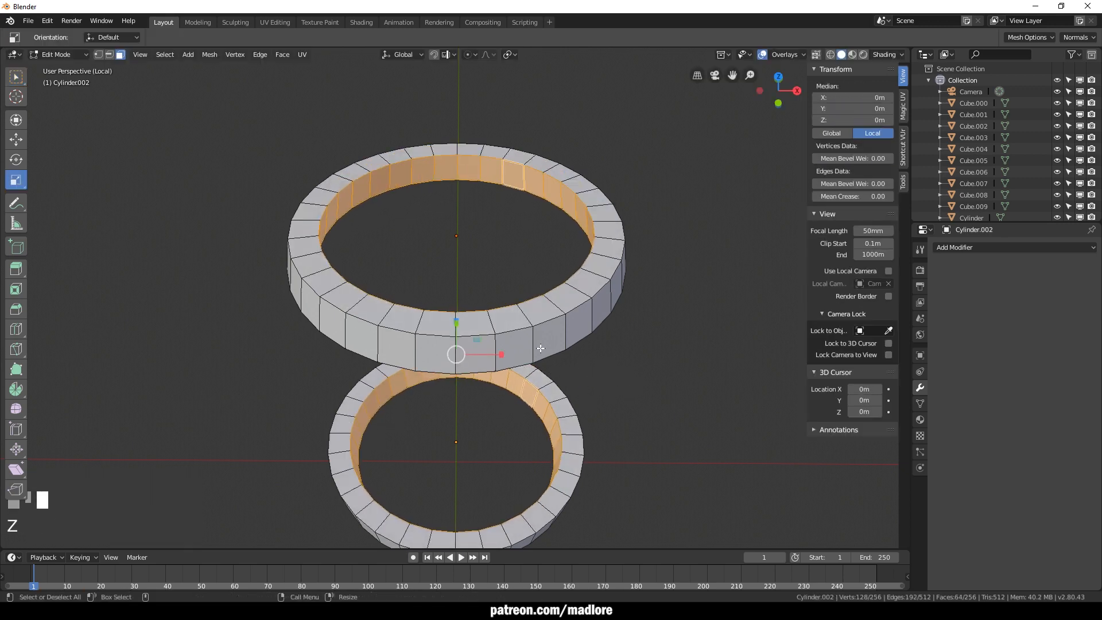
pyautogui.moveTo(504, 355)
pyautogui.keyDown('alt'); pyautogui.mouseDown()
pyautogui.moveTo(554, 386)
pyautogui.moveTo(491, 351)
pyautogui.mouseUp(); pyautogui.keyUp('alt')
pyautogui.hotkey('alt', 'z')
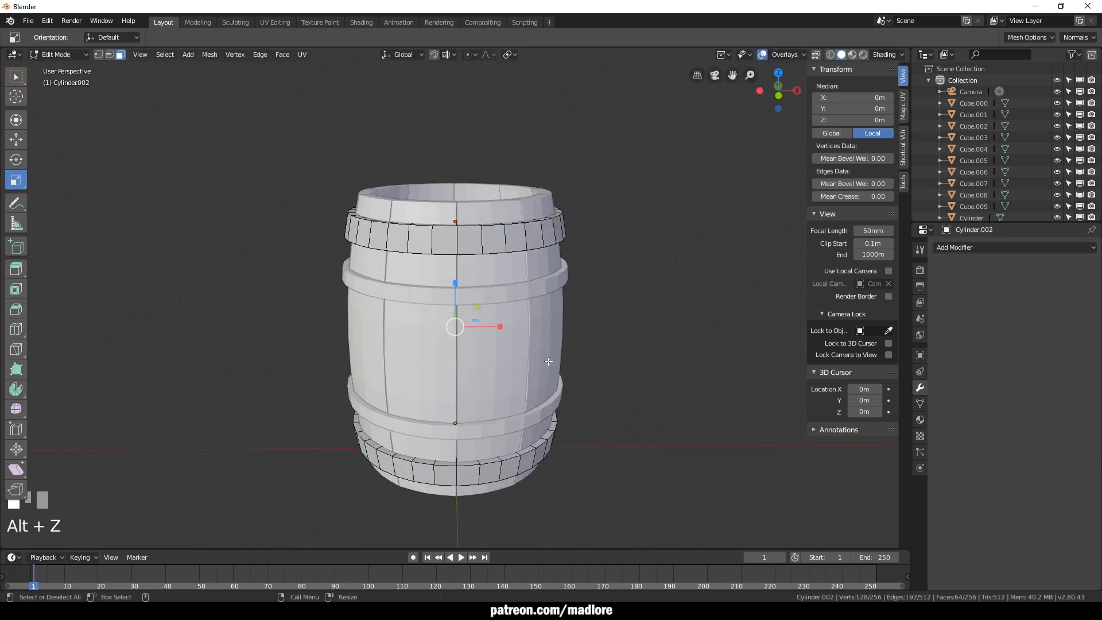
pyautogui.keyDown('alt'); pyautogui.moveTo(573, 347); pyautogui.dragTo(630, 378); pyautogui.keyUp('alt')
pyautogui.press('`')
pyautogui.click(609, 393)
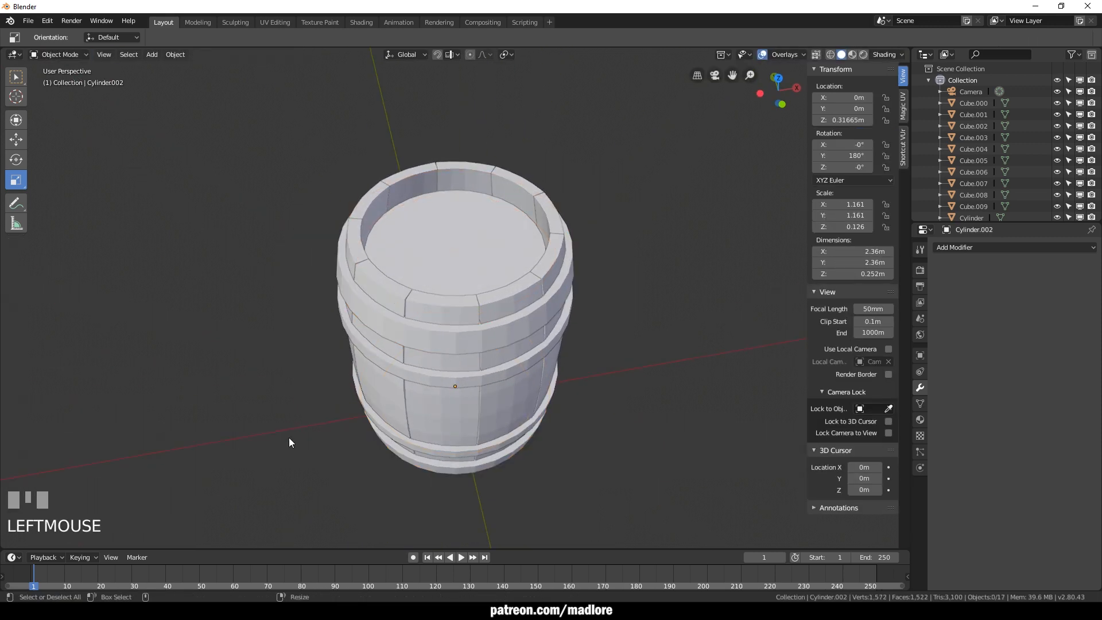
# Add a cube and, in Edit Mode, flatten it to 0.149 m thick and raise it 2.71 m to the barrel's top
pyautogui.hotkey('shift', 'a')
pyautogui.moveTo(281, 389)
pyautogui.click(341, 175)
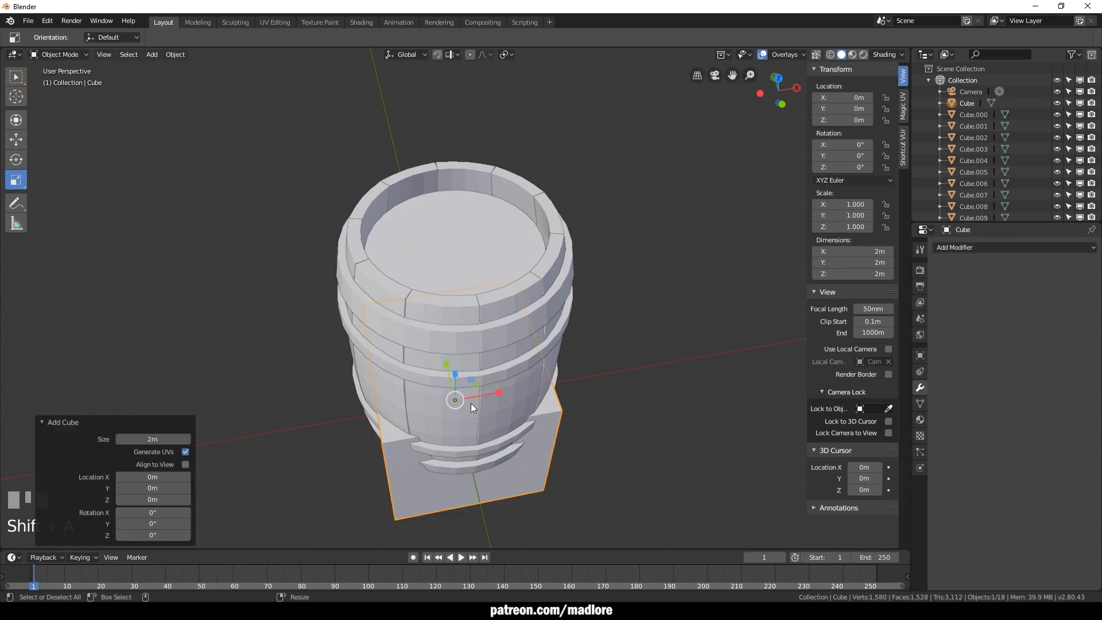
pyautogui.press('Tab')
pyautogui.hotkey('ctrl', 'l')
pyautogui.moveTo(456, 343); pyautogui.dragTo(465, 370)
pyautogui.press('s')
pyautogui.press('w')
pyautogui.moveTo(457, 346); pyautogui.dragTo(455, 394)
# Narrow the lid plank to 0.424 m along X and return to Object Mode
pyautogui.press('r')
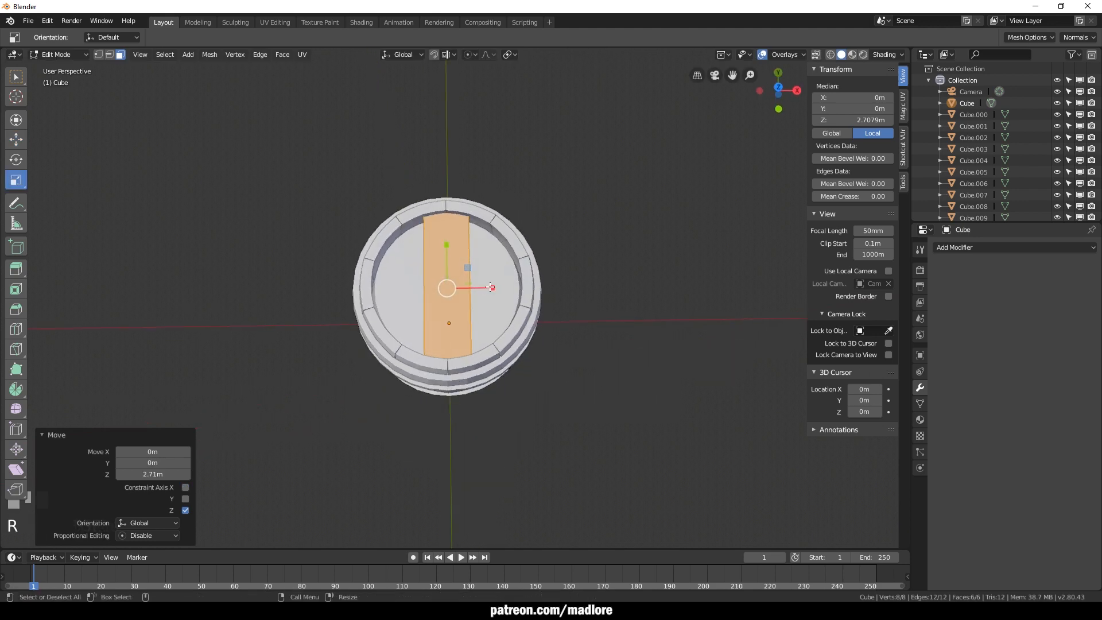
pyautogui.moveTo(493, 289); pyautogui.dragTo(482, 289)
pyautogui.scroll(2, 484, 339)
pyautogui.press('`')
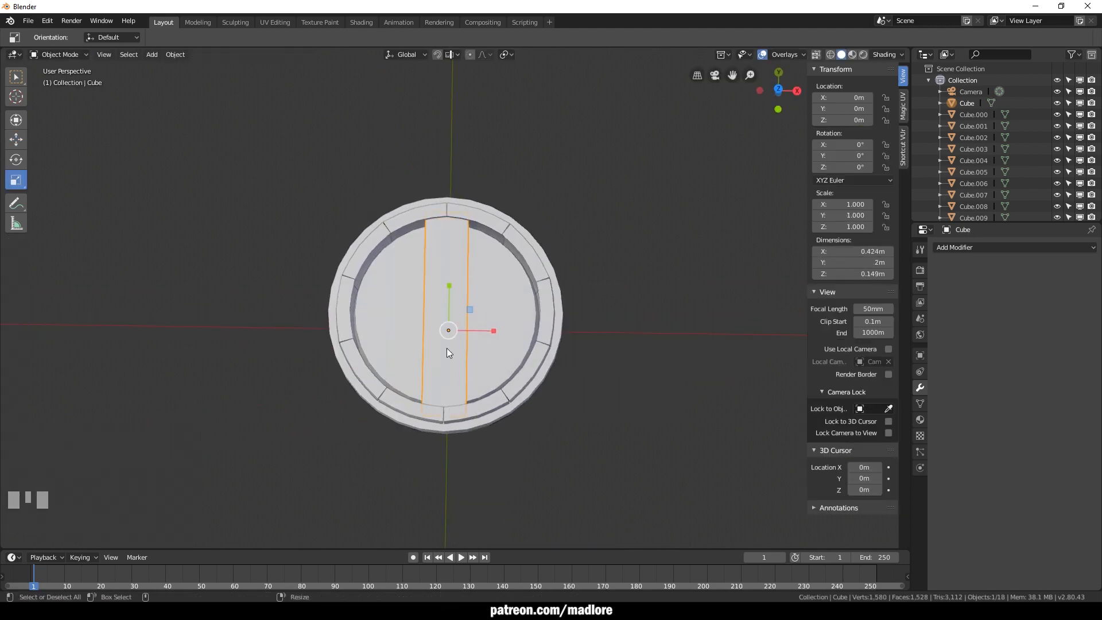
pyautogui.scroll(1, 437, 396)
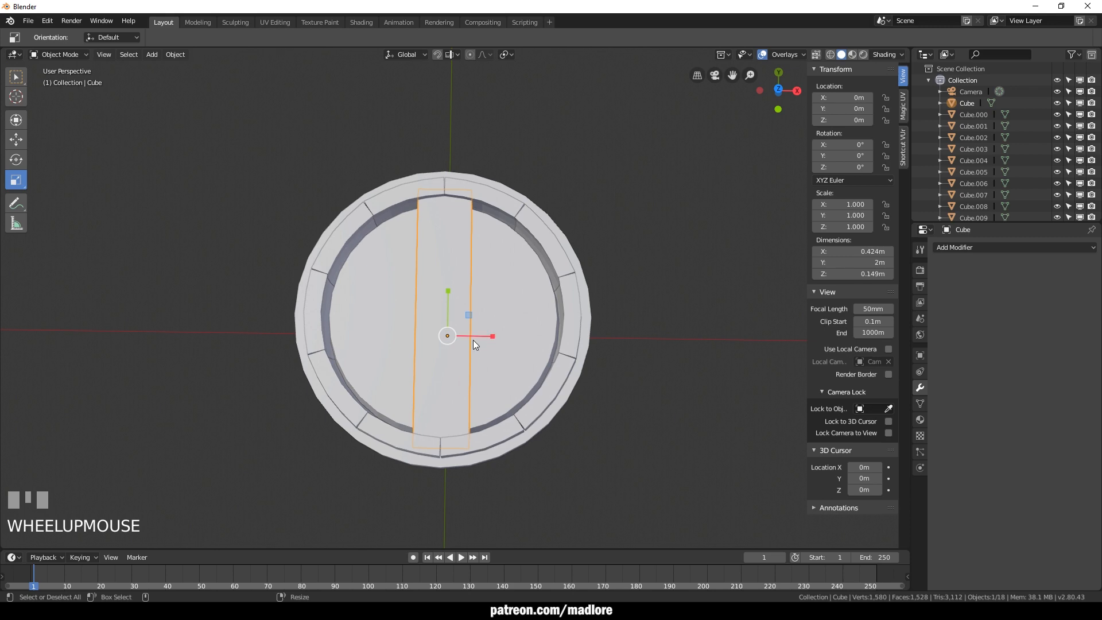
pyautogui.hotkey('ctrl', 'd')
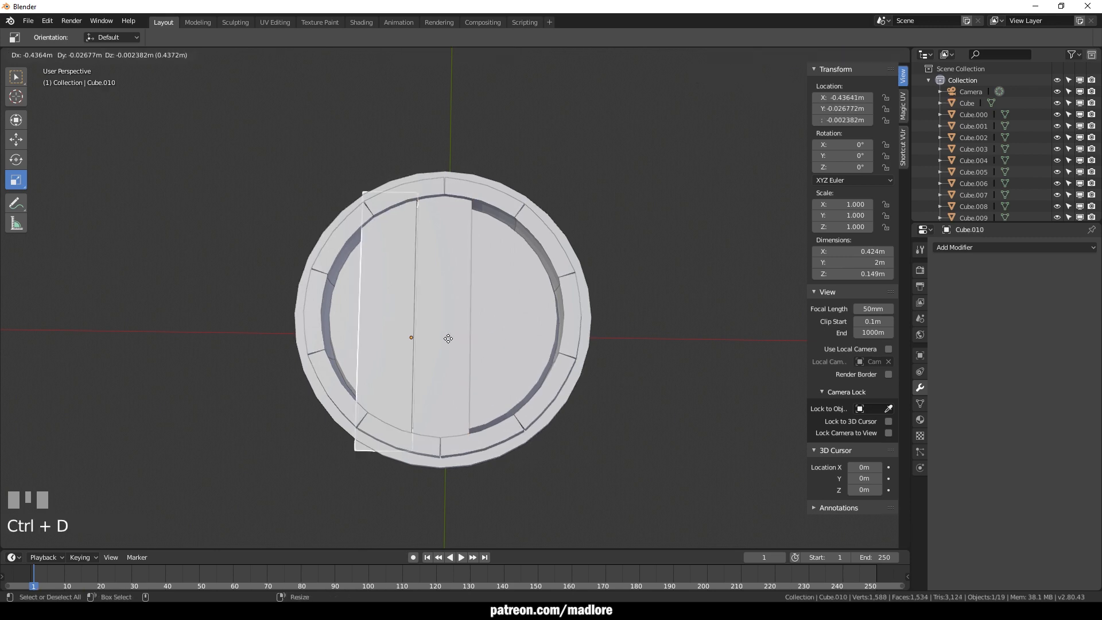
pyautogui.rightClick(448, 339)
pyautogui.rightClick(449, 339)
pyautogui.press('Delete')
pyautogui.click(433, 336)
pyautogui.hotkey('alt', 'a')
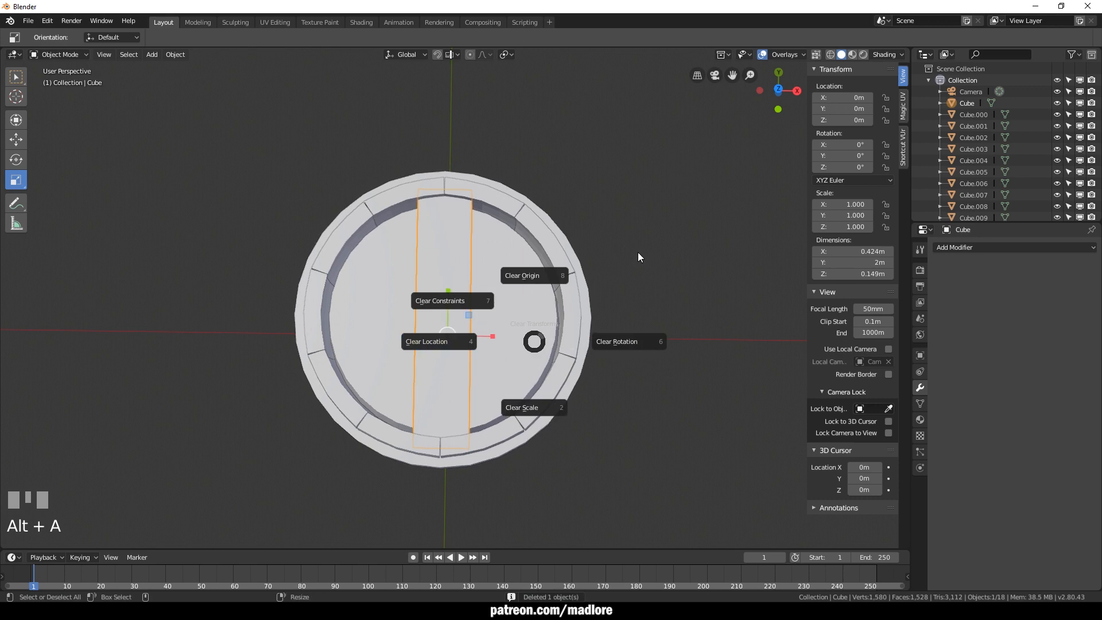
pyautogui.click(460, 325)
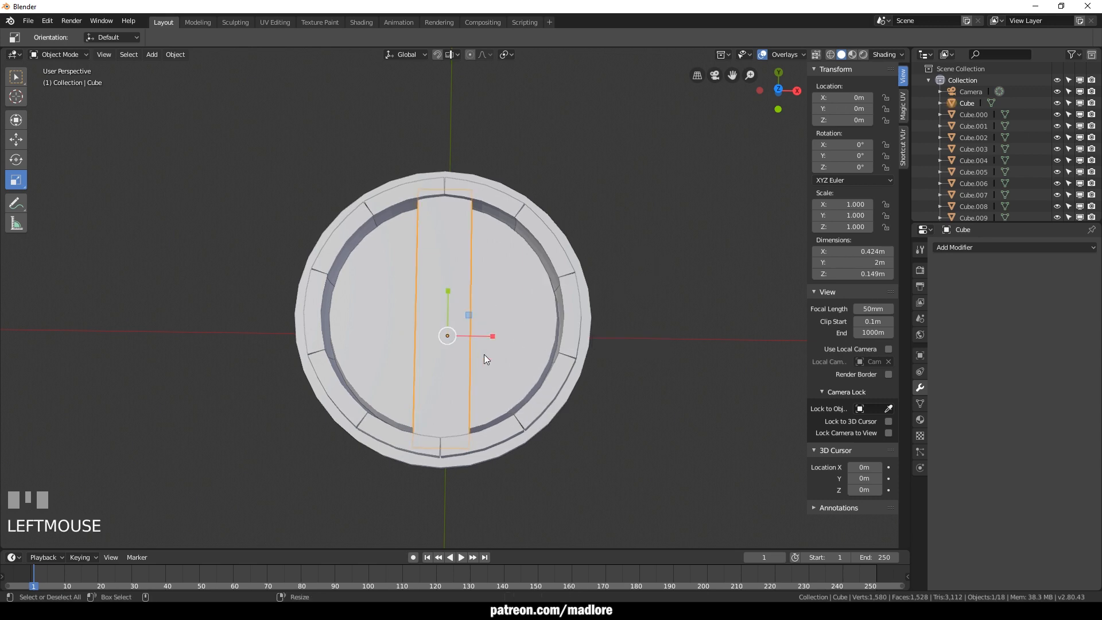
# Make a linked duplicate of the centre lid plank, offset -0.443 m along X
pyautogui.hotkey('alt', 'd')
pyautogui.click(448, 357)
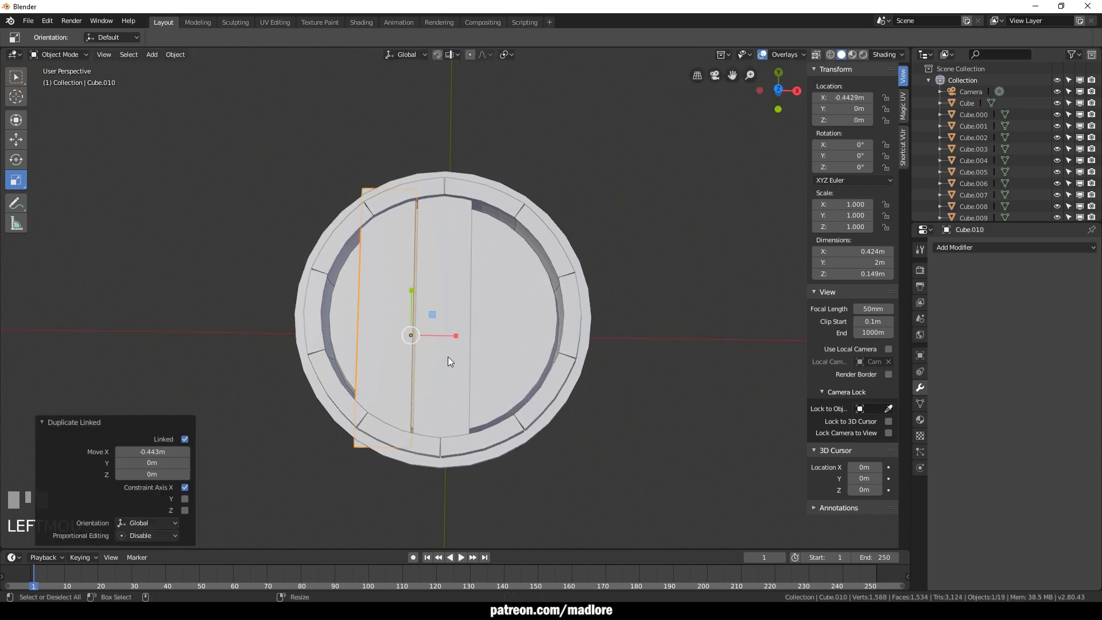
pyautogui.hotkey('alt', 'd')
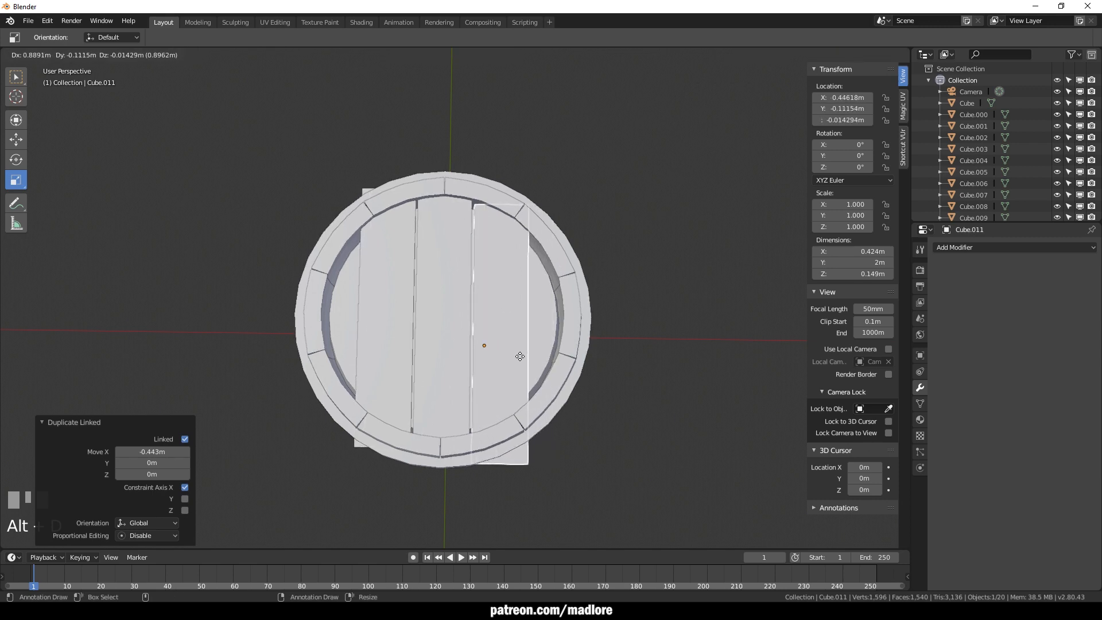
pyautogui.press('x')
pyautogui.click(519, 356)
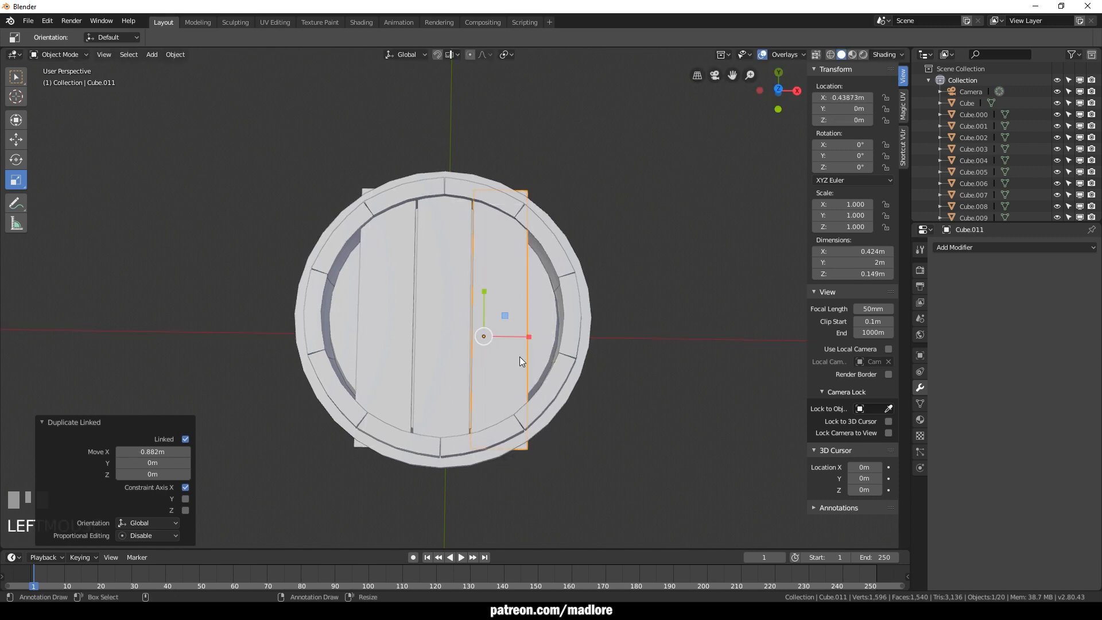
pyautogui.press('Tab')
pyautogui.click(397, 360)
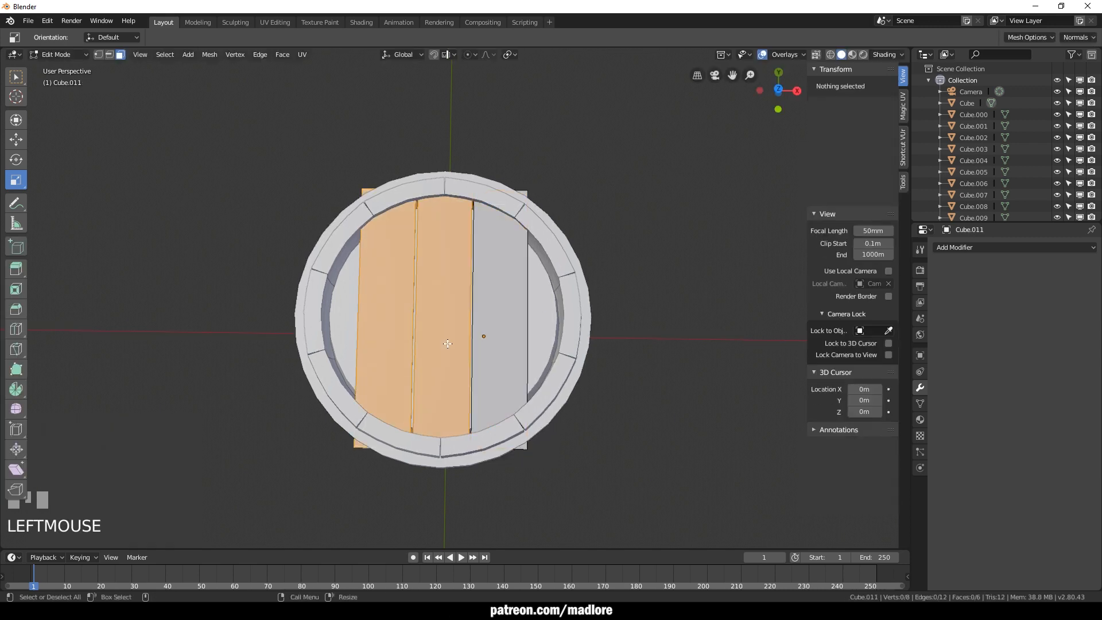
pyautogui.press('Tab')
pyautogui.moveTo(504, 314); pyautogui.dragTo(503, 314)
pyautogui.press('Delete')
# Make a linked duplicate of the centre lid plank and place it beside it on the positive X side
pyautogui.click(448, 333)
pyautogui.hotkey('alt', 'd')
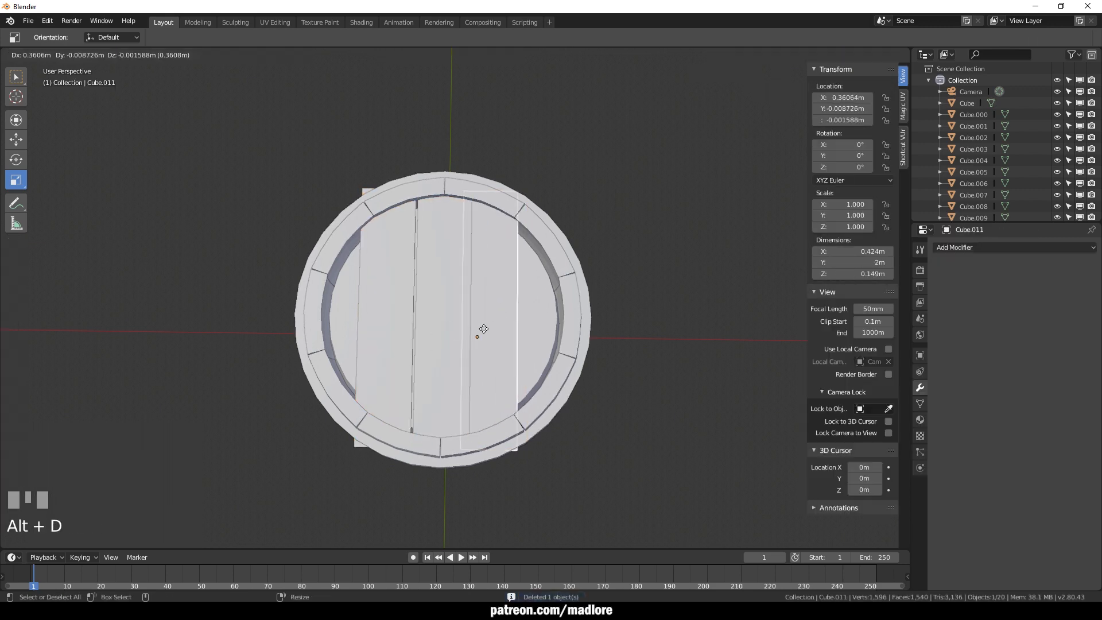
pyautogui.click(488, 332)
# Narrow the shared mesh of the lid planks to 0.374 m along X in Edit Mode and return to Object Mode
pyautogui.click(451, 337)
pyautogui.press('Tab')
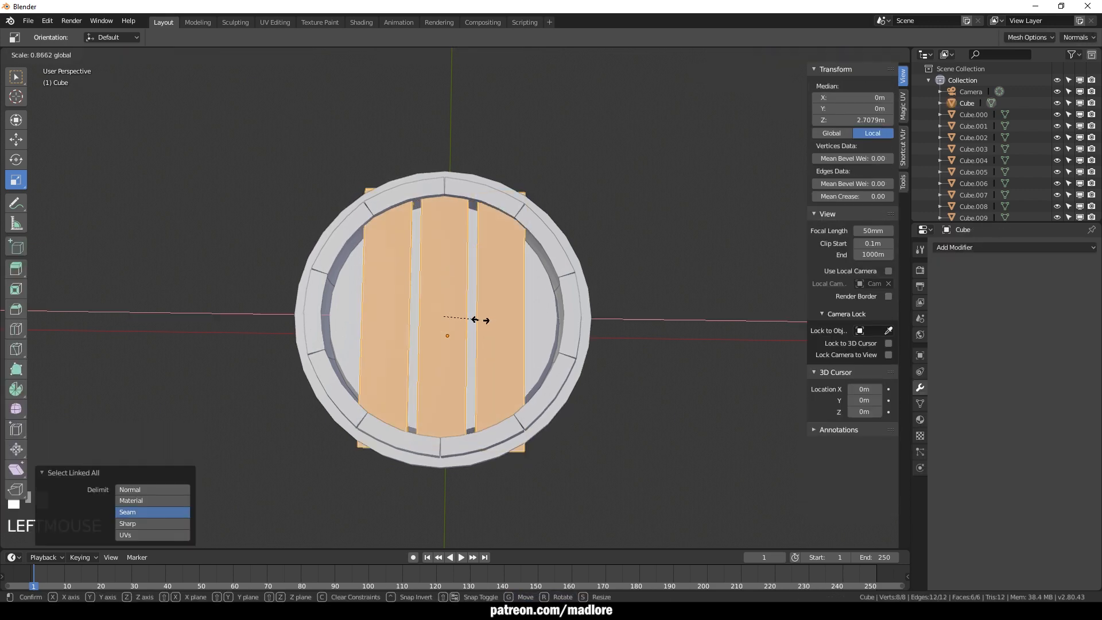
pyautogui.press('`')
# Move both side planks inward along X against the centre plank, shifting the positive-X one by -0.0484 m
pyautogui.click(401, 363)
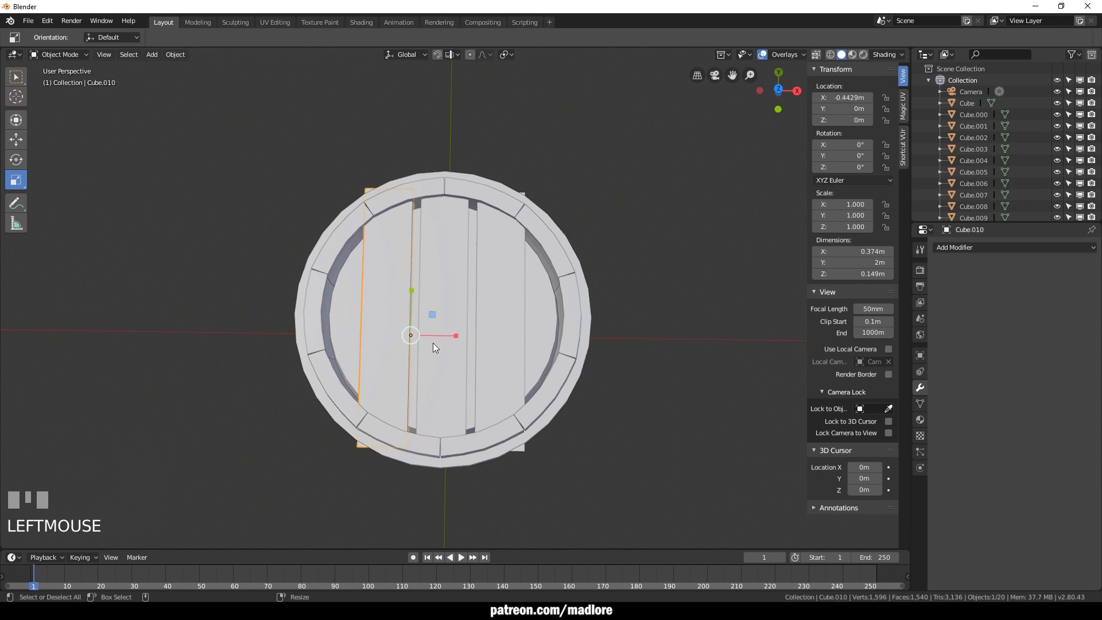
pyautogui.press('w')
pyautogui.moveTo(441, 337); pyautogui.dragTo(448, 337)
pyautogui.click(509, 322)
pyautogui.moveTo(532, 338); pyautogui.dragTo(526, 339)
# In top view, add a linked duplicate plank 0.386 m farther along positive X and another at the negative X end
pyautogui.press('space')
pyautogui.click(501, 312)
pyautogui.scroll(1, 391, 364)
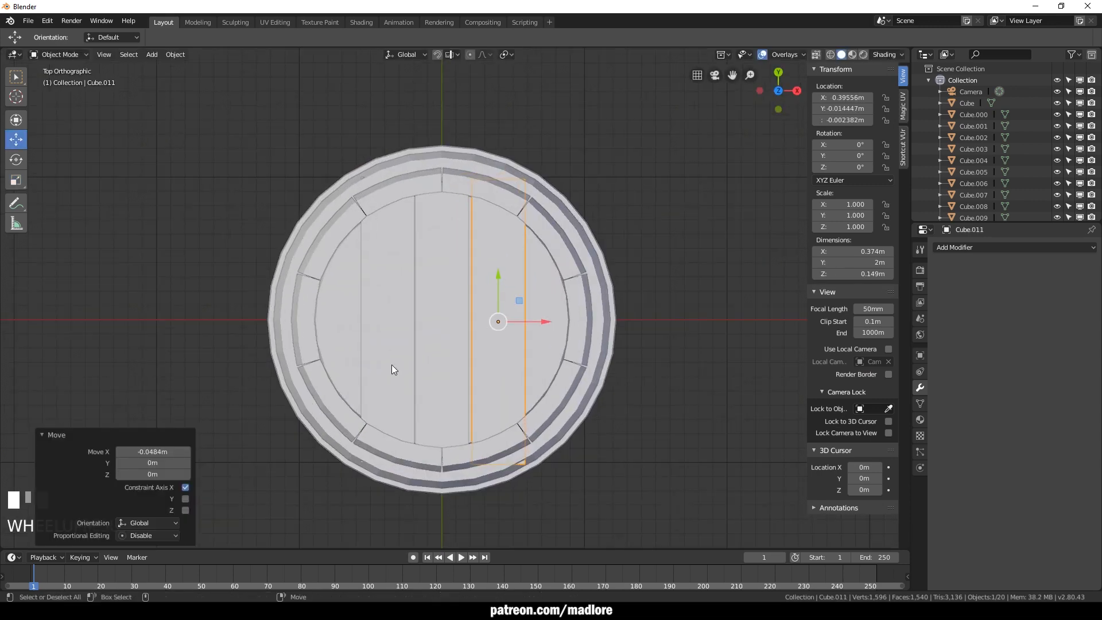
pyautogui.hotkey('alt', 'd')
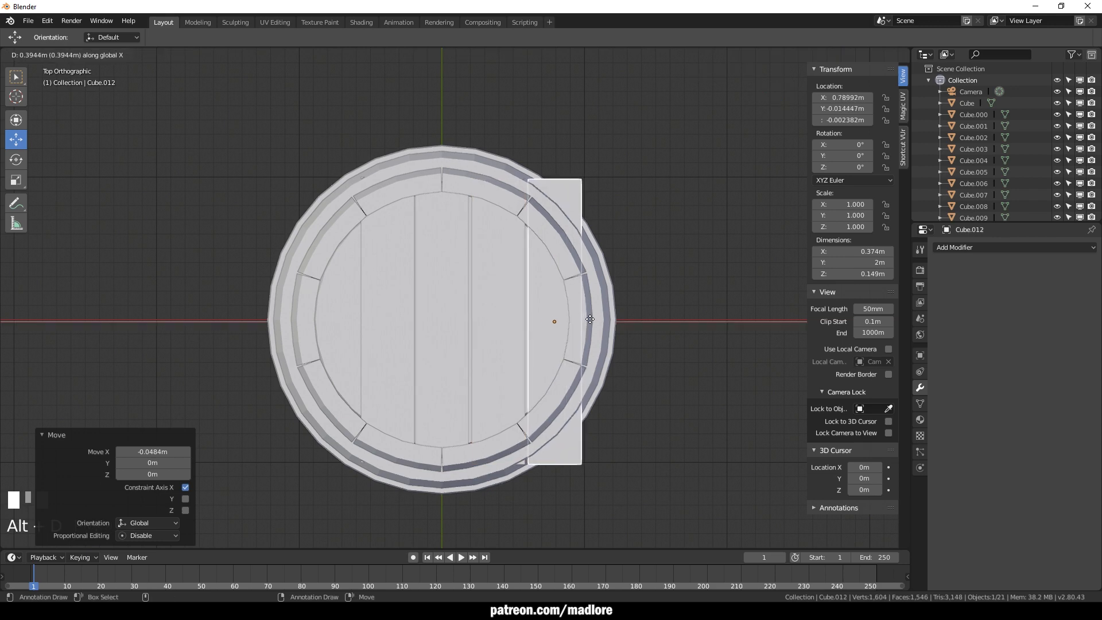
pyautogui.click(590, 320)
pyautogui.hotkey('alt', 'd')
pyautogui.press('x')
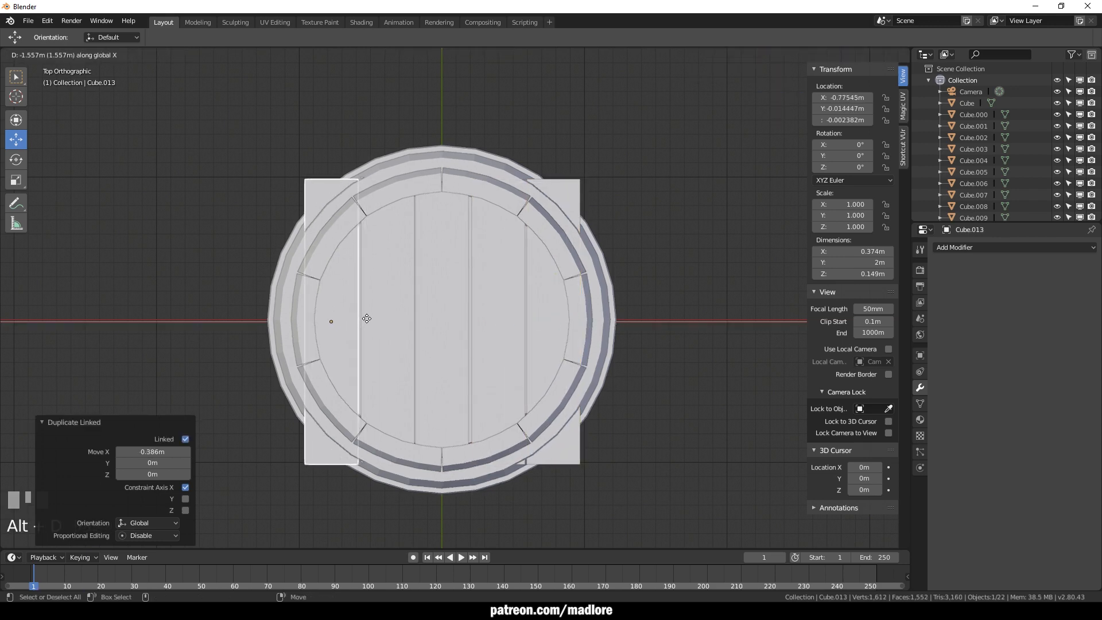
pyautogui.click(369, 319)
# Narrow the shared mesh of all lid planks to 0.359 m along X in Edit Mode
pyautogui.scroll(1, 467, 333)
pyautogui.click(540, 326)
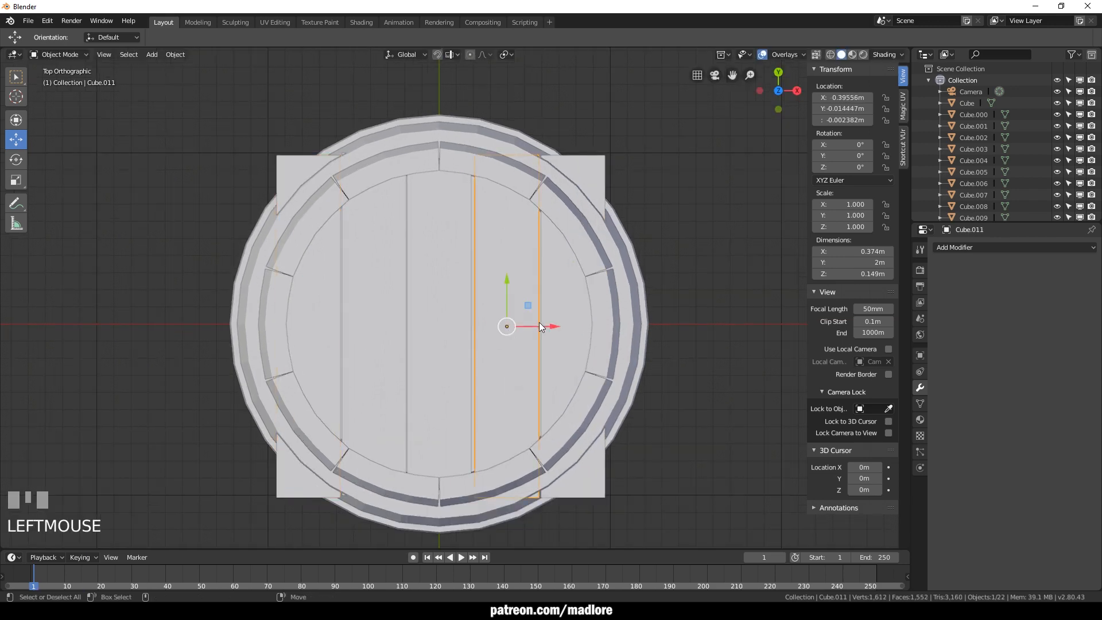
pyautogui.click(450, 368)
pyautogui.press('Tab')
pyautogui.hotkey('ctrl', 'l')
pyautogui.moveTo(484, 323); pyautogui.dragTo(474, 323)
pyautogui.press('Tab')
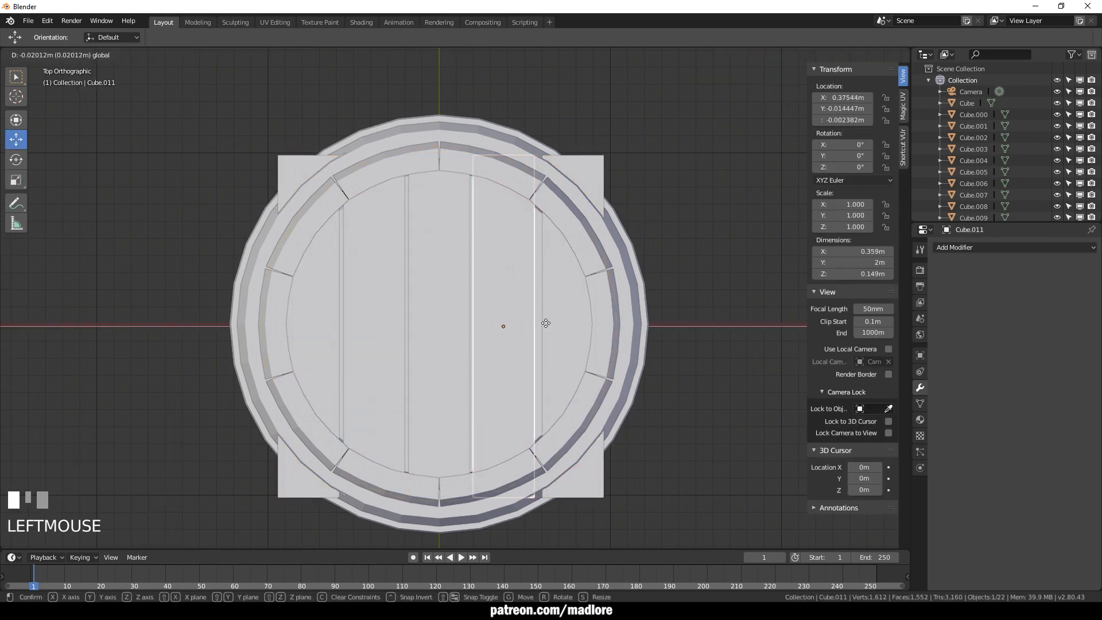
# Move the outermost positive-X plank -0.0537 m along X and slide both negative-X planks inward to close the gaps
pyautogui.click(573, 315)
pyautogui.moveTo(619, 326); pyautogui.dragTo(609, 328)
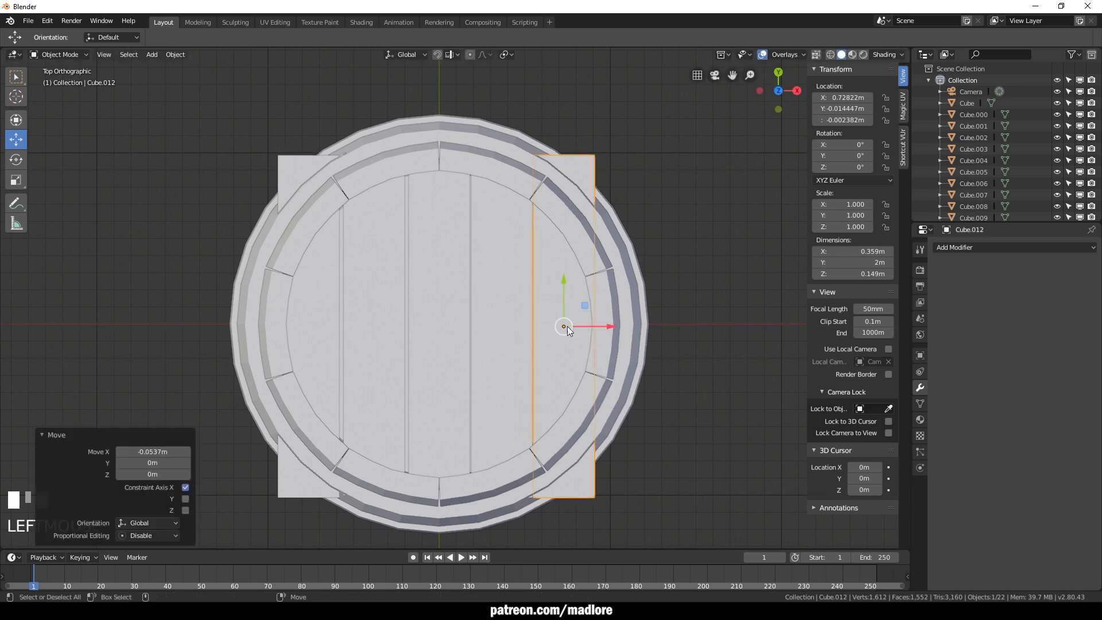
pyautogui.click(385, 319)
pyautogui.moveTo(418, 320); pyautogui.dragTo(420, 321)
pyautogui.moveTo(419, 322); pyautogui.dragTo(420, 324)
pyautogui.click(329, 320)
pyautogui.moveTo(347, 322)
pyautogui.mouseDown()
pyautogui.moveTo(394, 325)
pyautogui.moveTo(360, 326)
pyautogui.mouseUp()
# Select the two positive-X planks together, nudge them slightly inward along X and deselect them
pyautogui.keyDown('shift'); pyautogui.click(376, 322); pyautogui.keyUp('shift')
pyautogui.click(330, 344)
pyautogui.click(495, 329)
pyautogui.keyDown('shift'); pyautogui.click(566, 327); pyautogui.keyUp('shift')
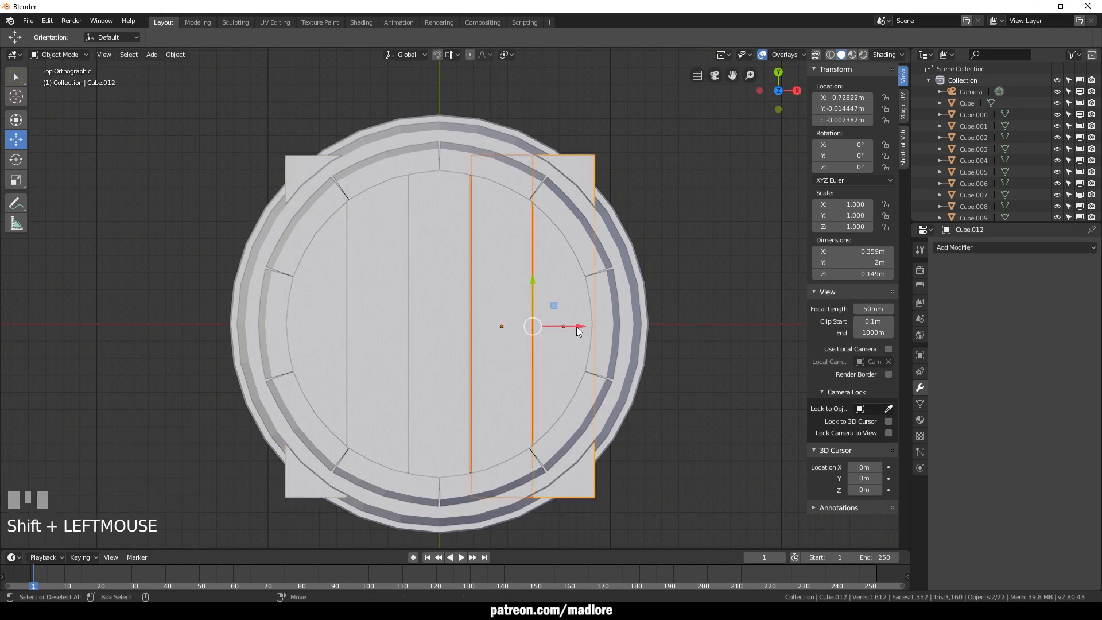
pyautogui.moveTo(576, 326); pyautogui.dragTo(577, 324)
pyautogui.click(704, 212)
# Select all five lid planks together
pyautogui.scroll(-1, 501, 339)
pyautogui.scroll(-1, 501, 339)
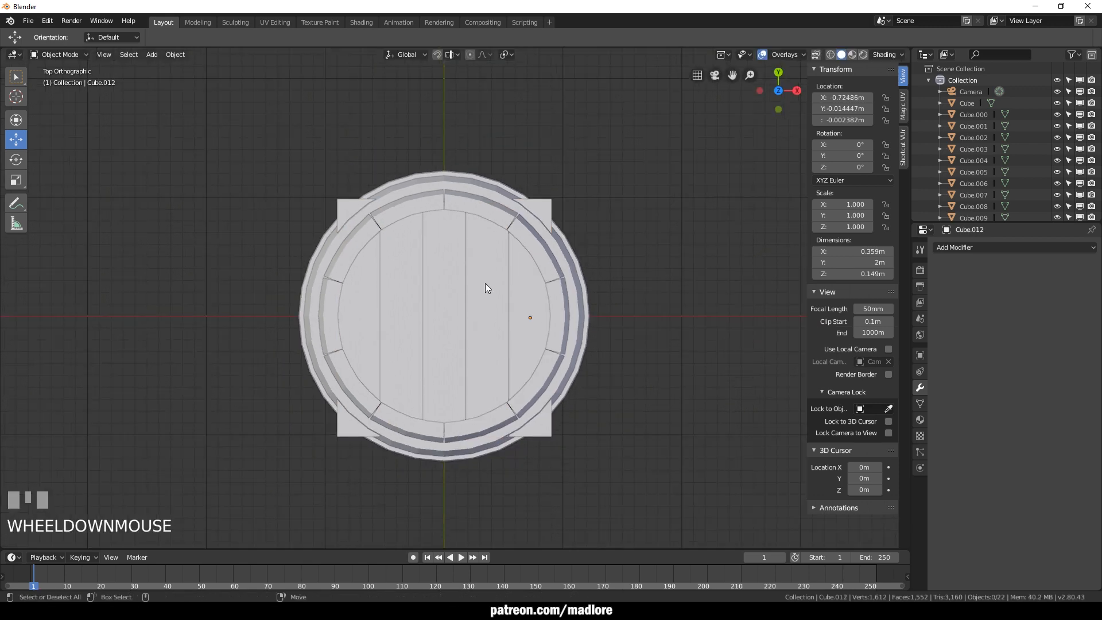
pyautogui.click(477, 344)
pyautogui.keyDown('shift'); pyautogui.click(517, 355); pyautogui.keyUp('shift')
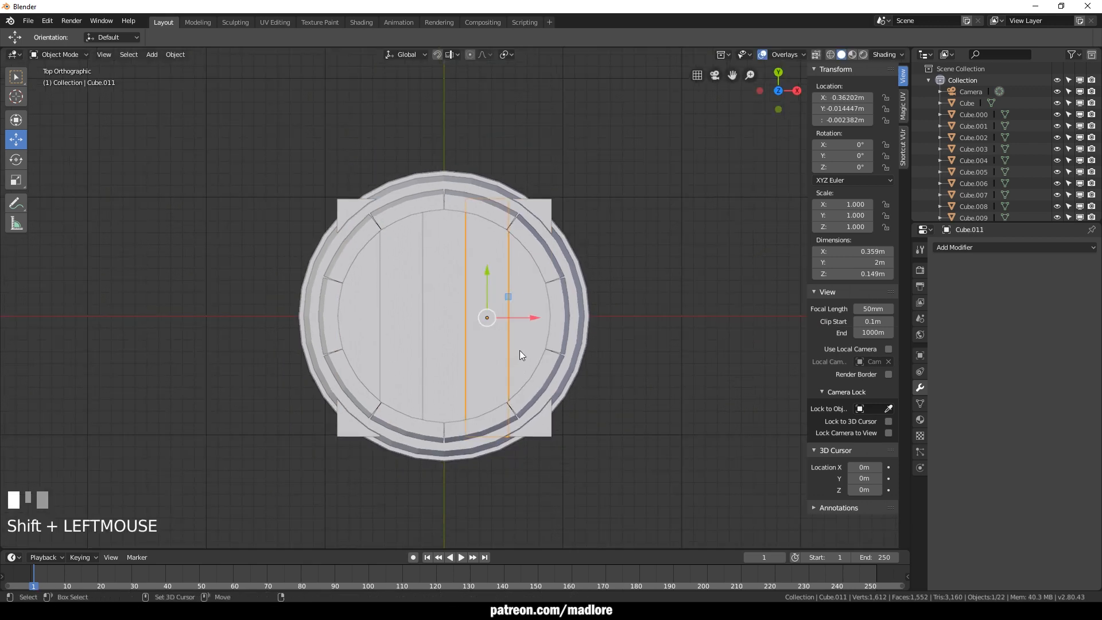
pyautogui.keyDown('shift'); pyautogui.click(443, 355); pyautogui.keyUp('shift')
pyautogui.keyDown('shift'); pyautogui.click(379, 356); pyautogui.keyUp('shift')
pyautogui.rightClick(401, 358)
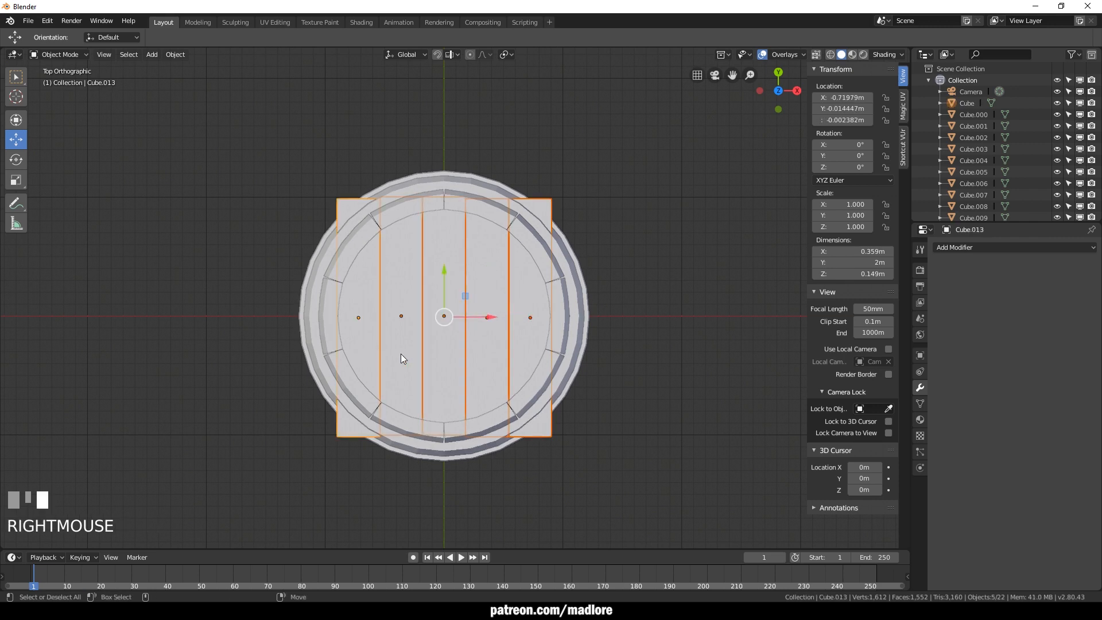
pyautogui.click(400, 353)
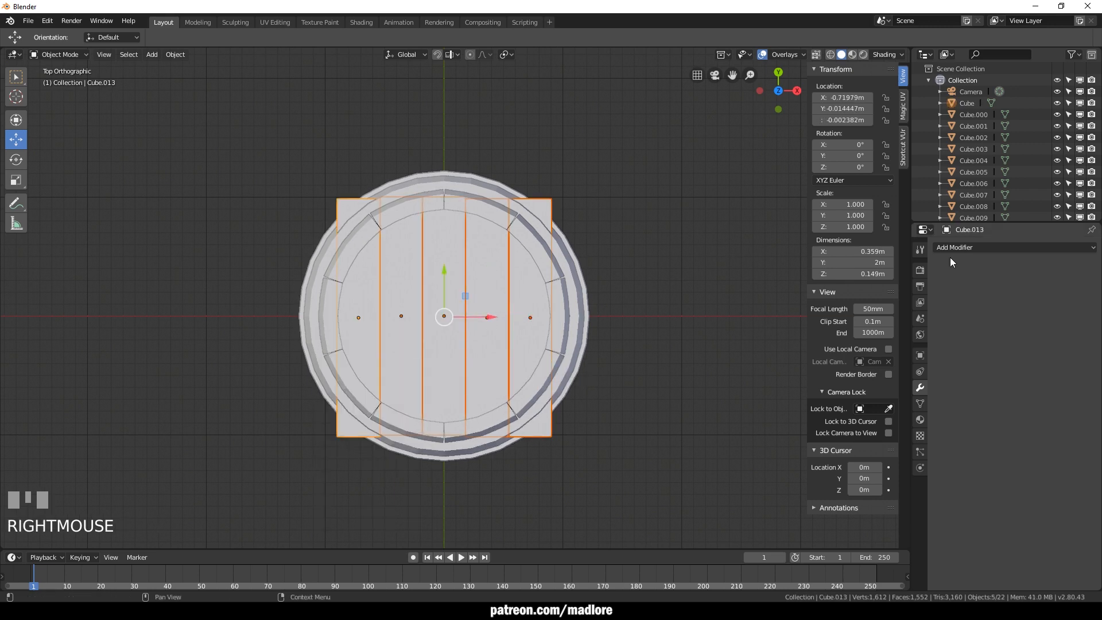
# Unlink the inner negative-X lid plank, Cube.010, from the scene collection
pyautogui.scroll(-5, 1004, 144)
pyautogui.rightClick(959, 109)
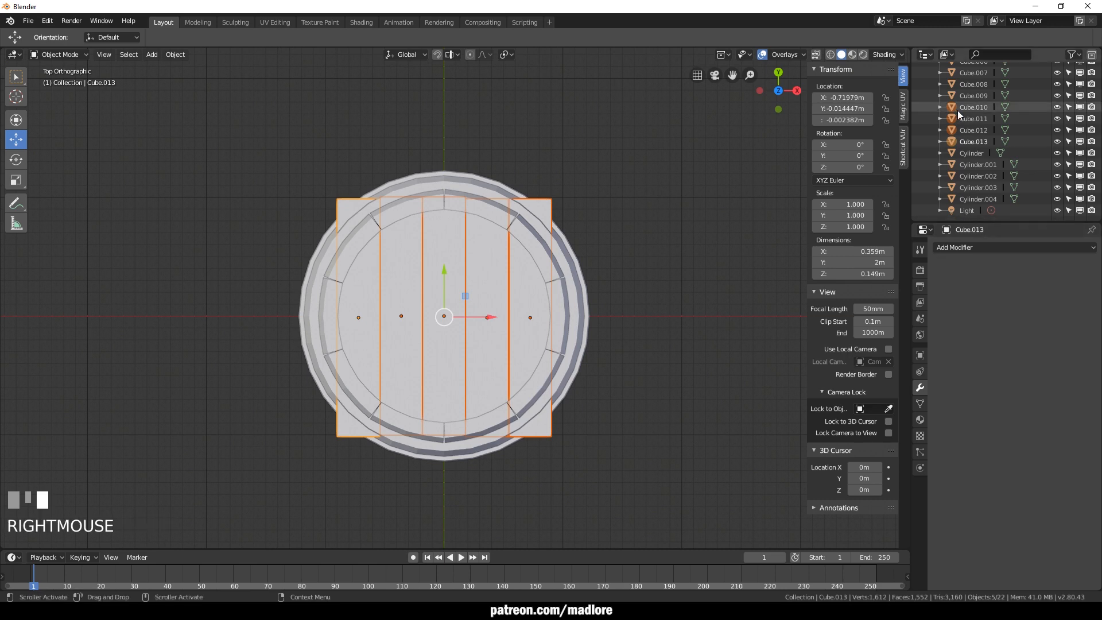
pyautogui.click(913, 170)
# Try to move a corner of the outermost positive-X lid plank inward in Edit Mode
pyautogui.click(547, 328)
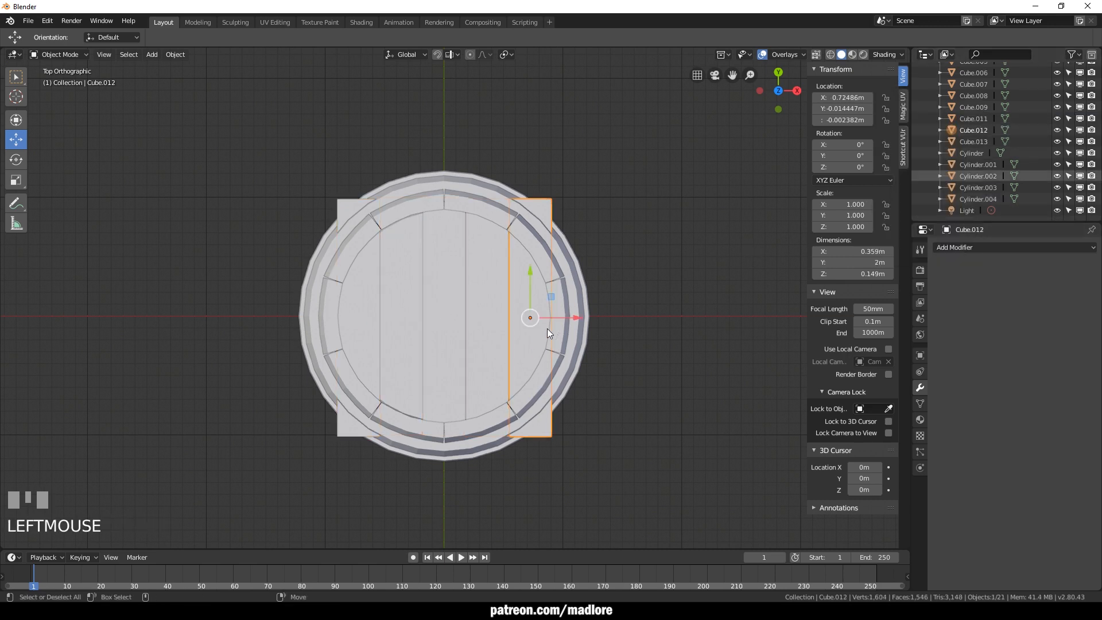
pyautogui.press('Tab')
pyautogui.click(552, 198)
pyautogui.moveTo(570, 181); pyautogui.dragTo(568, 198)
pyautogui.hotkey('ctrl', 'z')
pyautogui.click(529, 315)
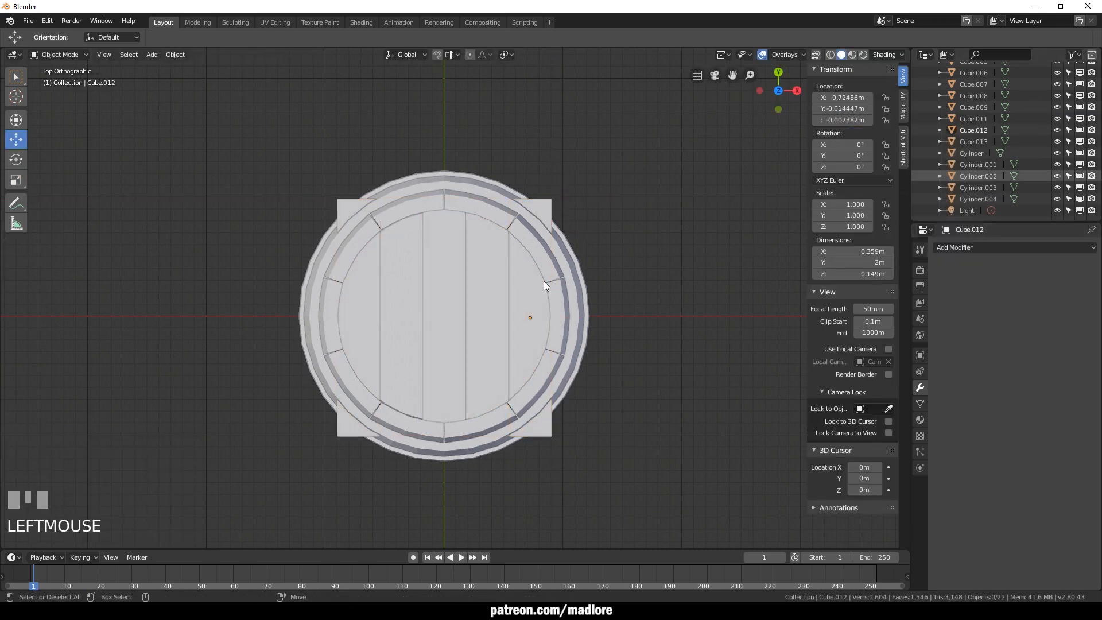
# Try unlinking the outermost positive-X lid plank, Cube.012, and undo it
pyautogui.rightClick(973, 133)
pyautogui.click(970, 133)
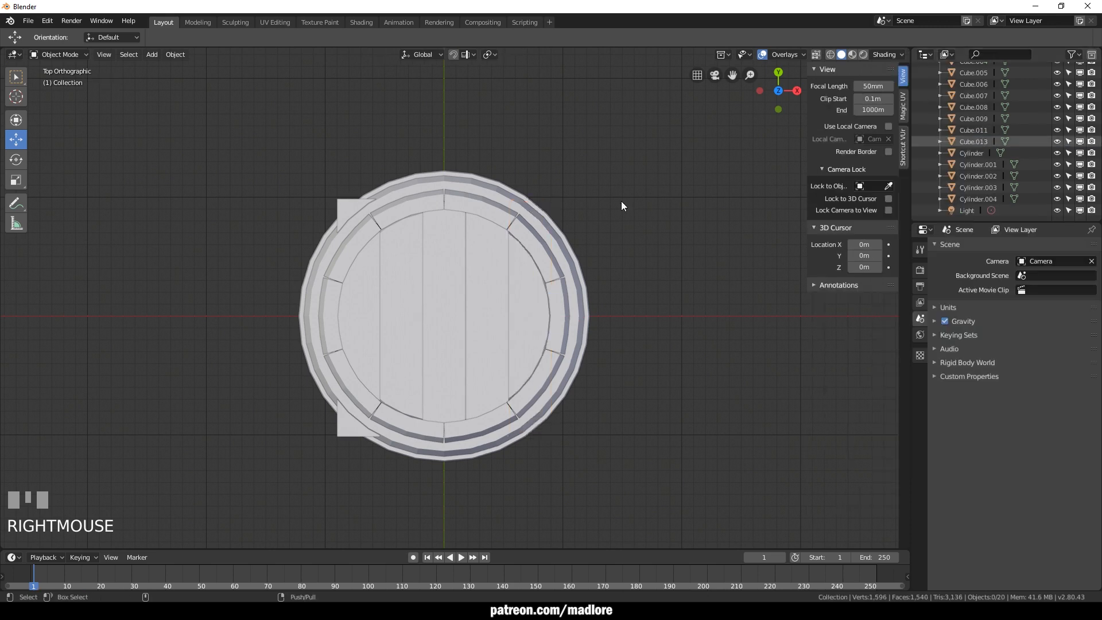
pyautogui.hotkey('ctrl', 'z')
# Unlink the outermost positive-X lid plank, Cube.012, from the scene collection
pyautogui.click(973, 142)
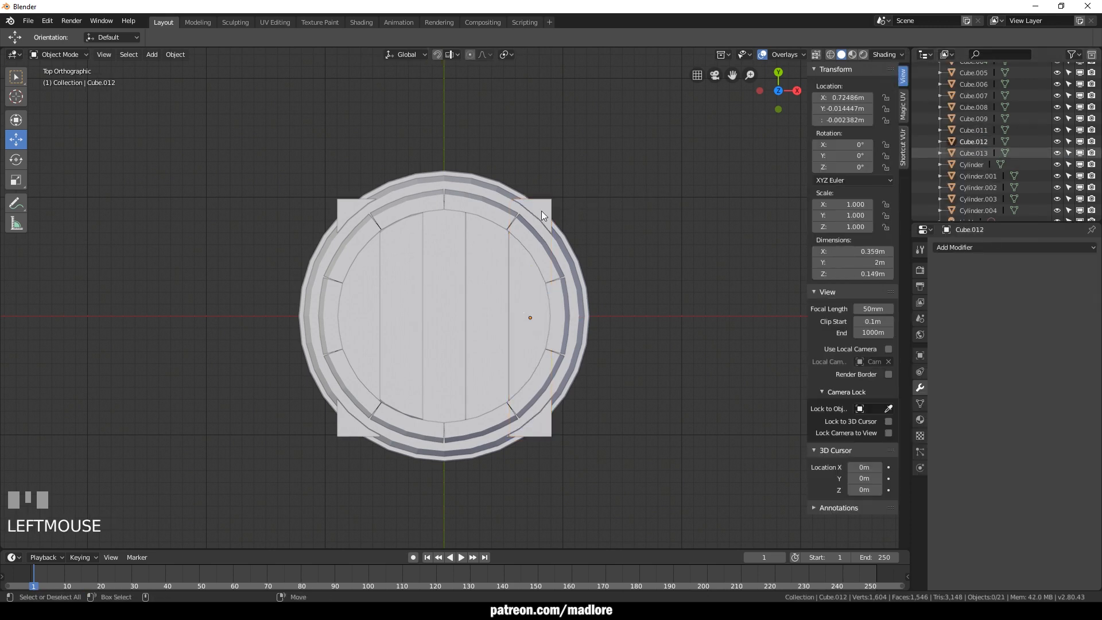
pyautogui.rightClick(970, 142)
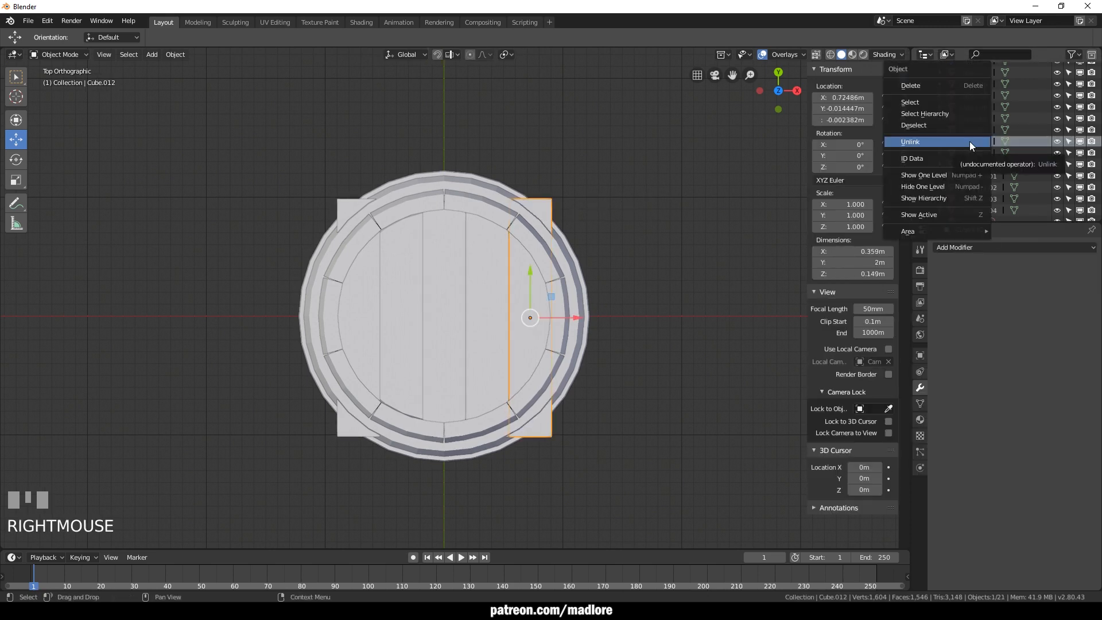
pyautogui.click(969, 141)
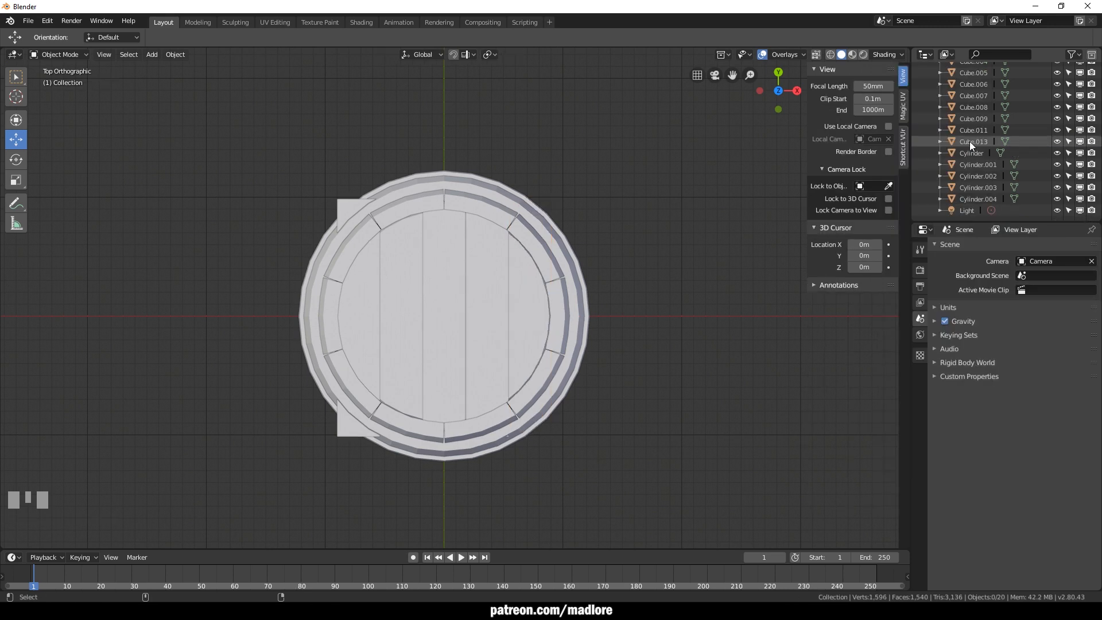
# Undo the unlinking of the outermost positive-X lid plank, Cube.012, and locate its outliner entry
pyautogui.hotkey('ctrl', 'z')
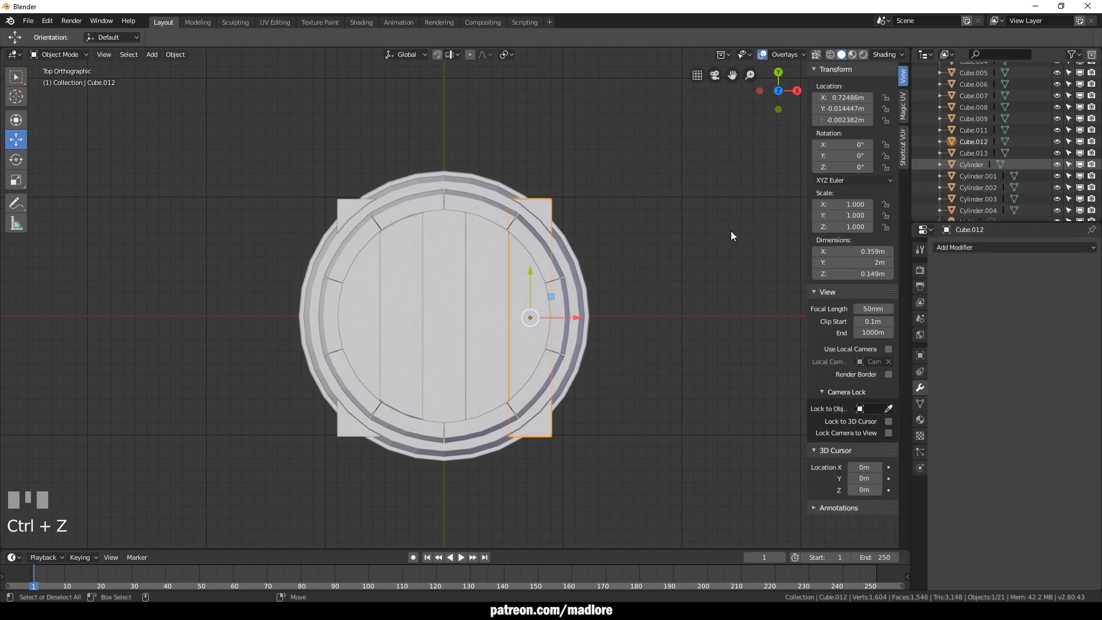
pyautogui.click(971, 249)
pyautogui.click(970, 249)
pyautogui.rightClick(955, 140)
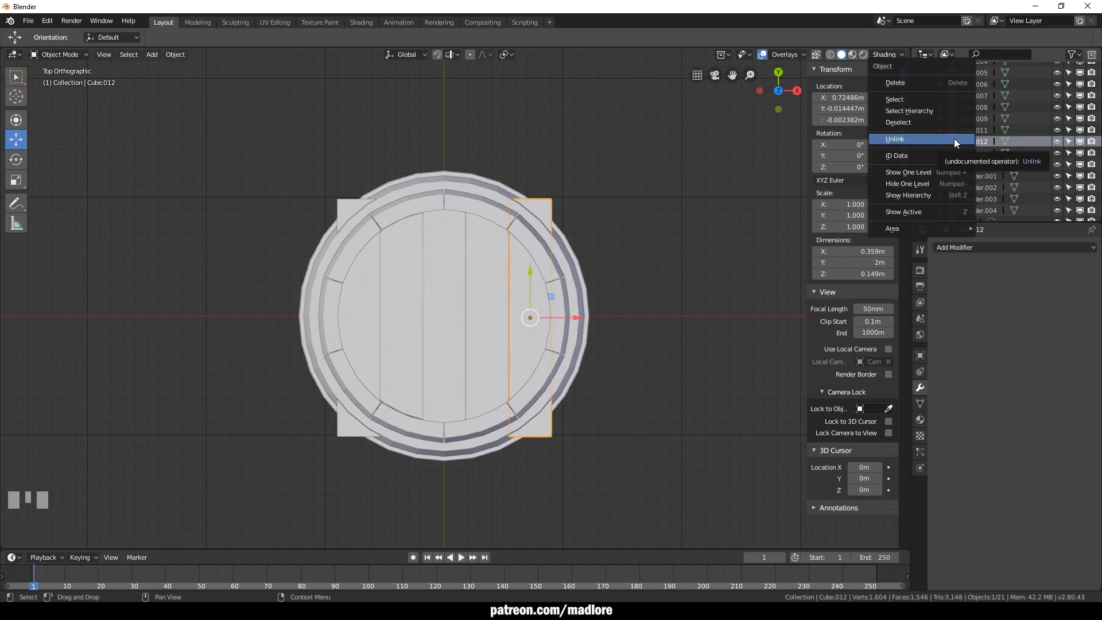
pyautogui.scroll(2, 1024, 187)
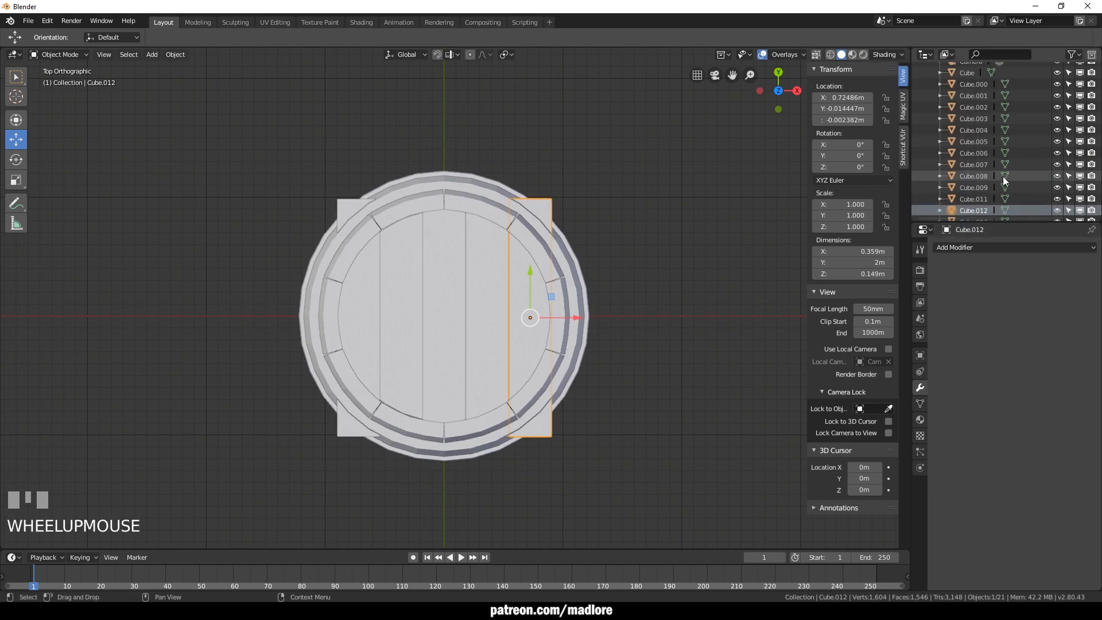
pyautogui.scroll(-3, 1057, 165)
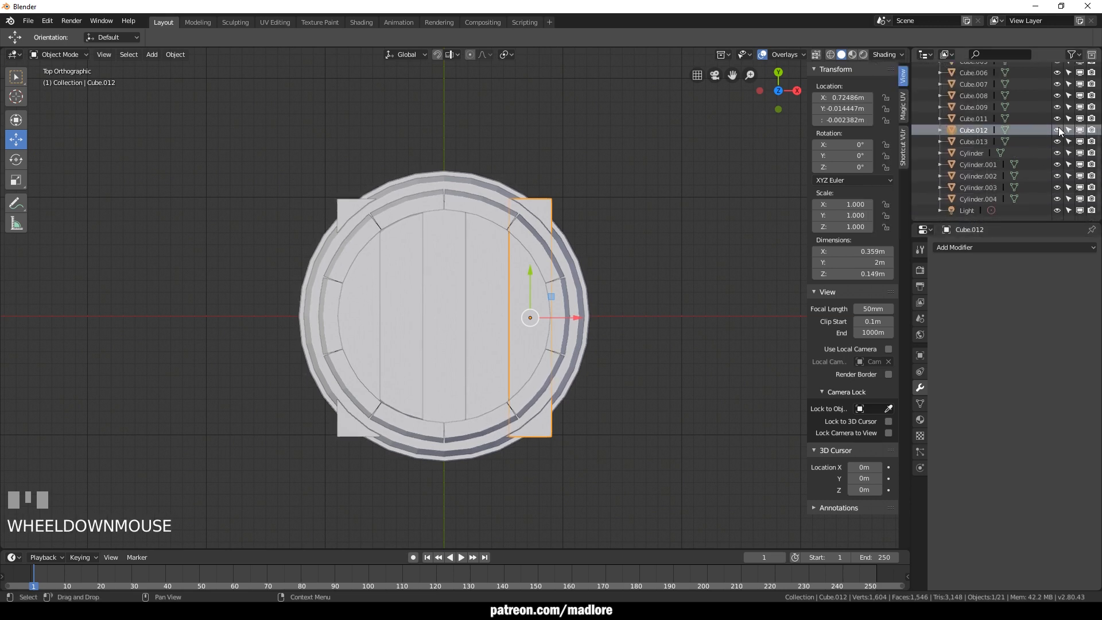
# Examine the object, modifier, mesh data, particle, world and scene properties of lid plank Cube.012 for a data-linking setting
pyautogui.click(921, 356)
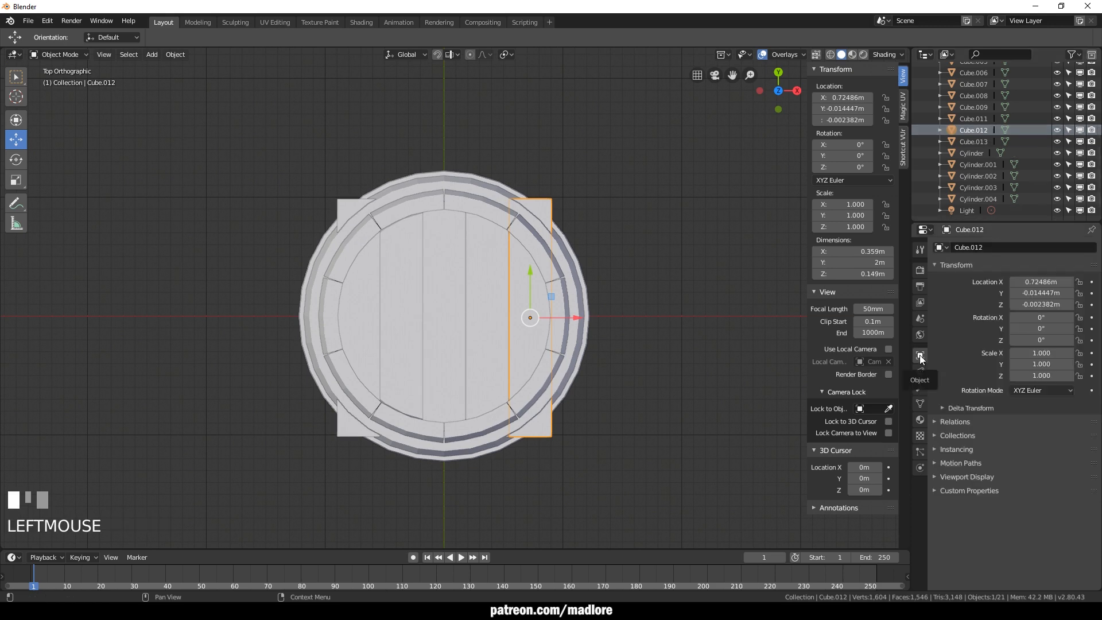
pyautogui.click(932, 420)
pyautogui.scroll(-1, 942, 385)
pyautogui.click(936, 530)
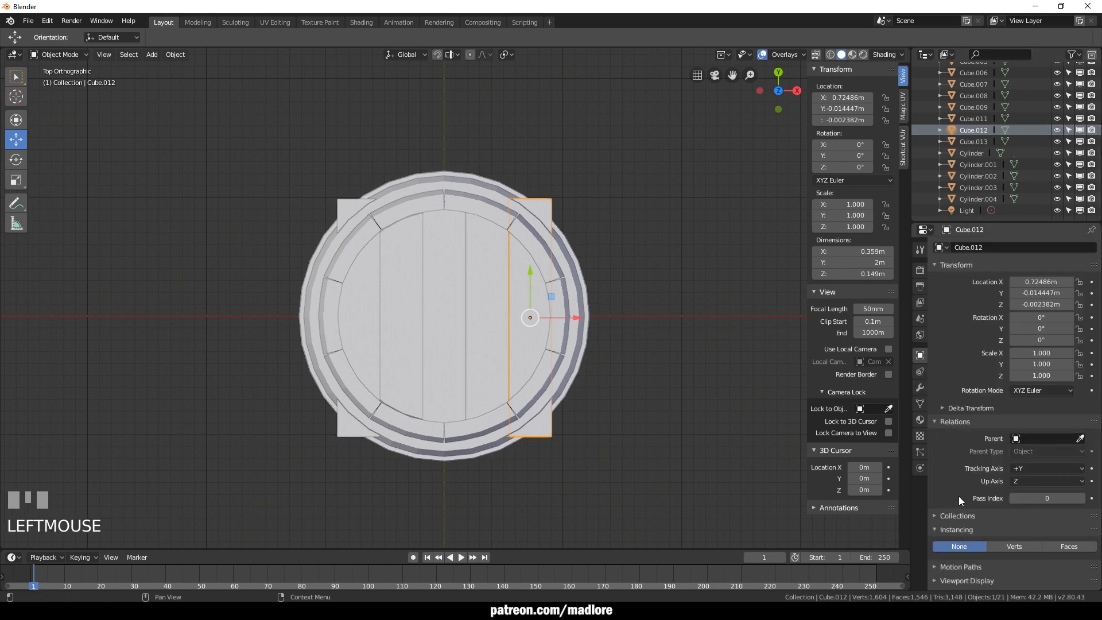
pyautogui.scroll(-2, 941, 522)
pyautogui.click(920, 372)
pyautogui.click(921, 389)
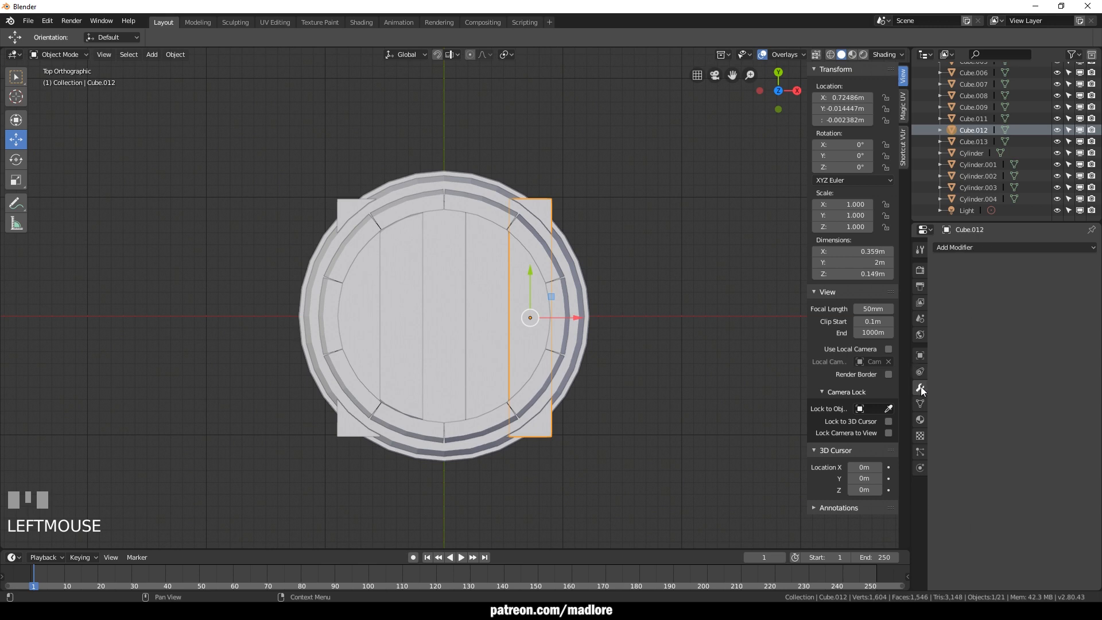
pyautogui.click(920, 405)
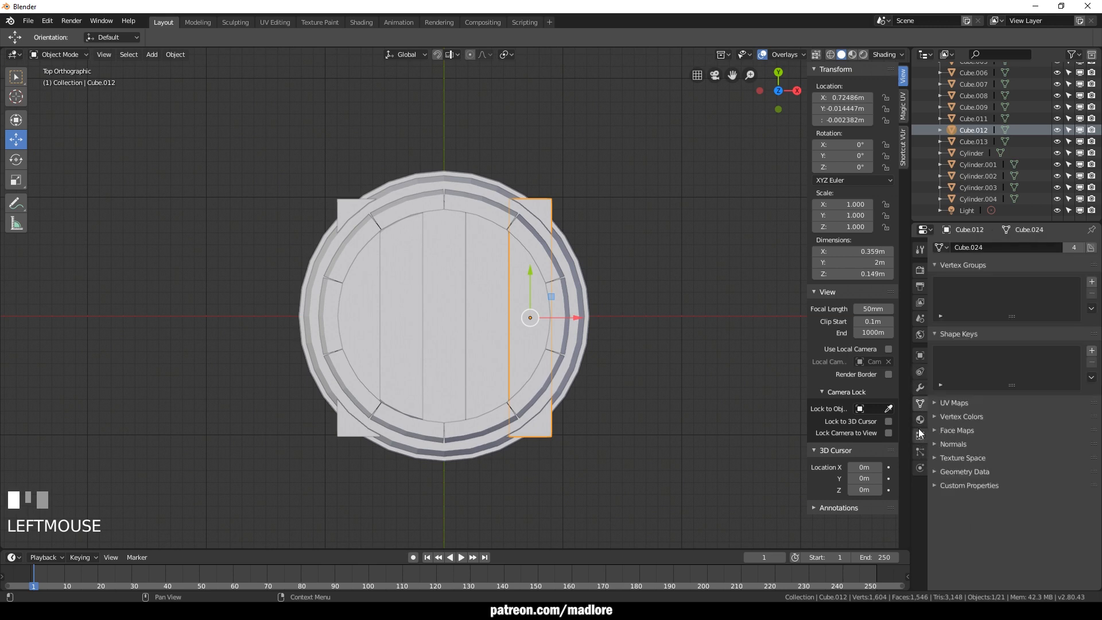
pyautogui.click(920, 435)
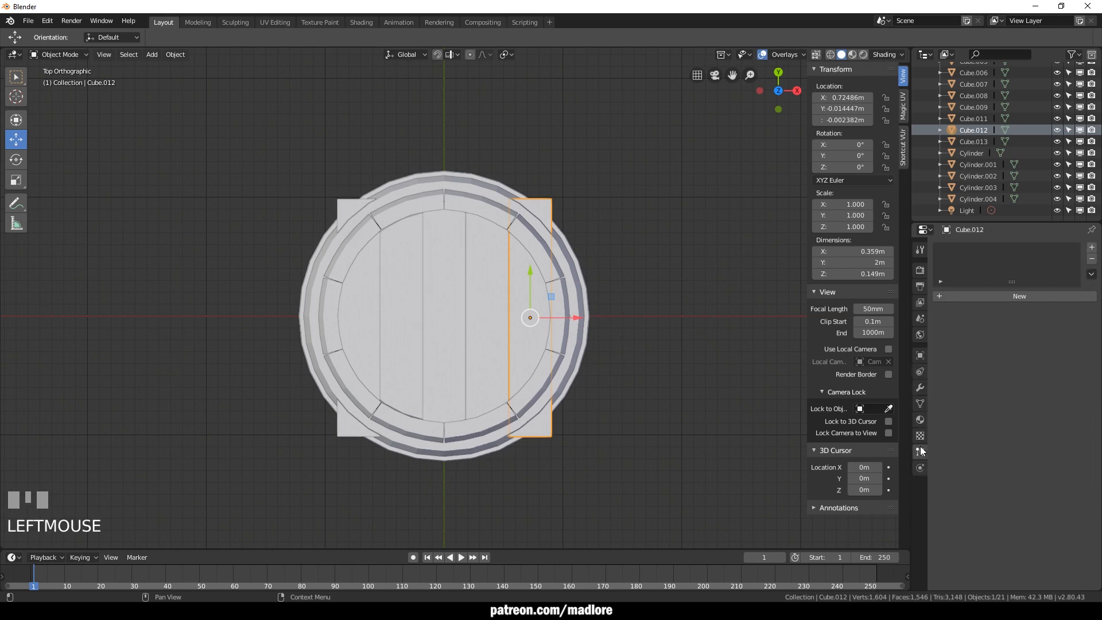
pyautogui.click(922, 337)
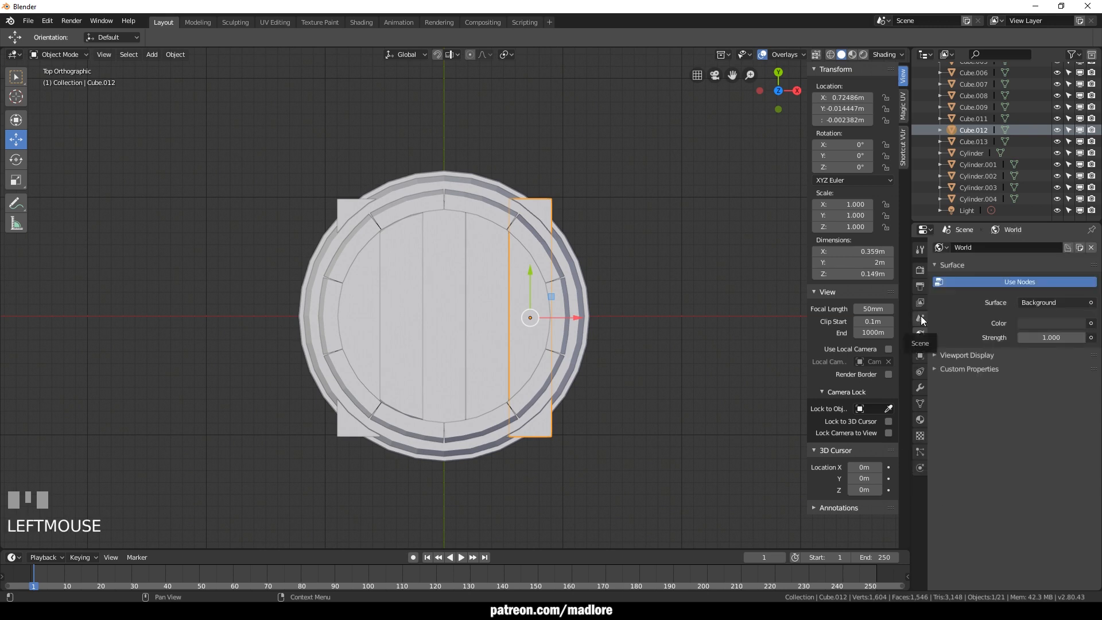
pyautogui.click(921, 317)
pyautogui.click(922, 304)
pyautogui.click(921, 356)
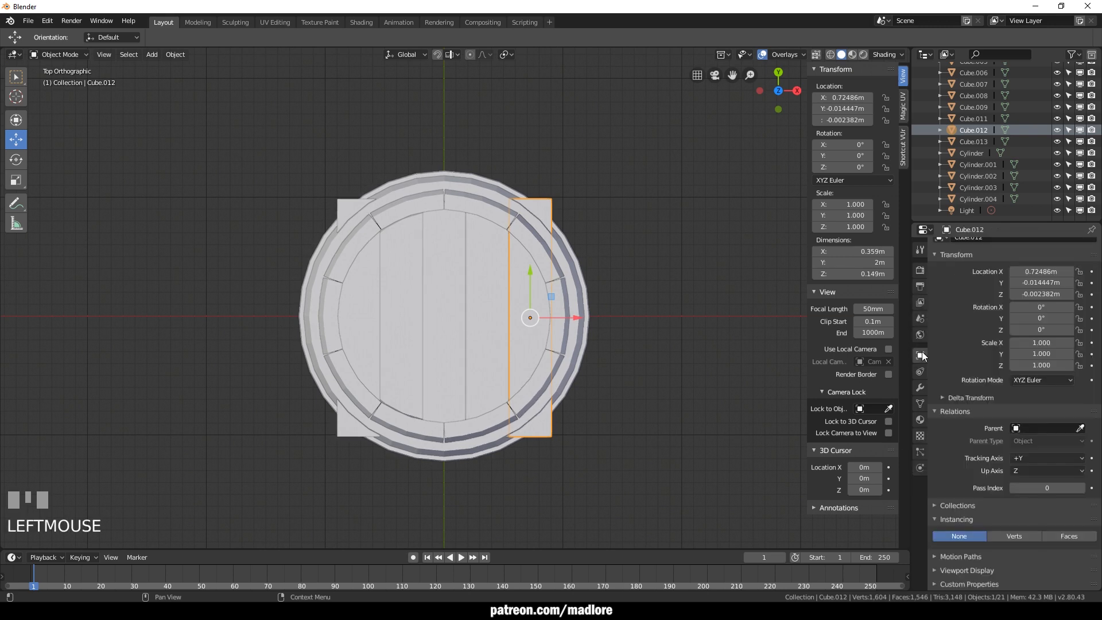
pyautogui.scroll(1, 948, 346)
pyautogui.scroll(-1, 947, 346)
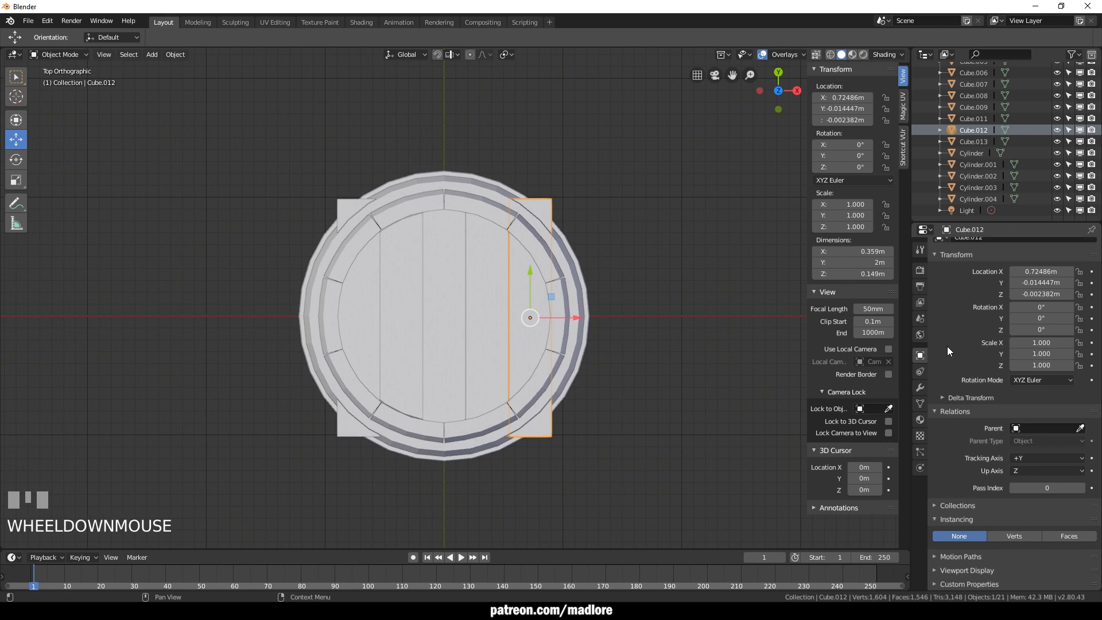
pyautogui.click(938, 518)
pyautogui.scroll(-1, 938, 470)
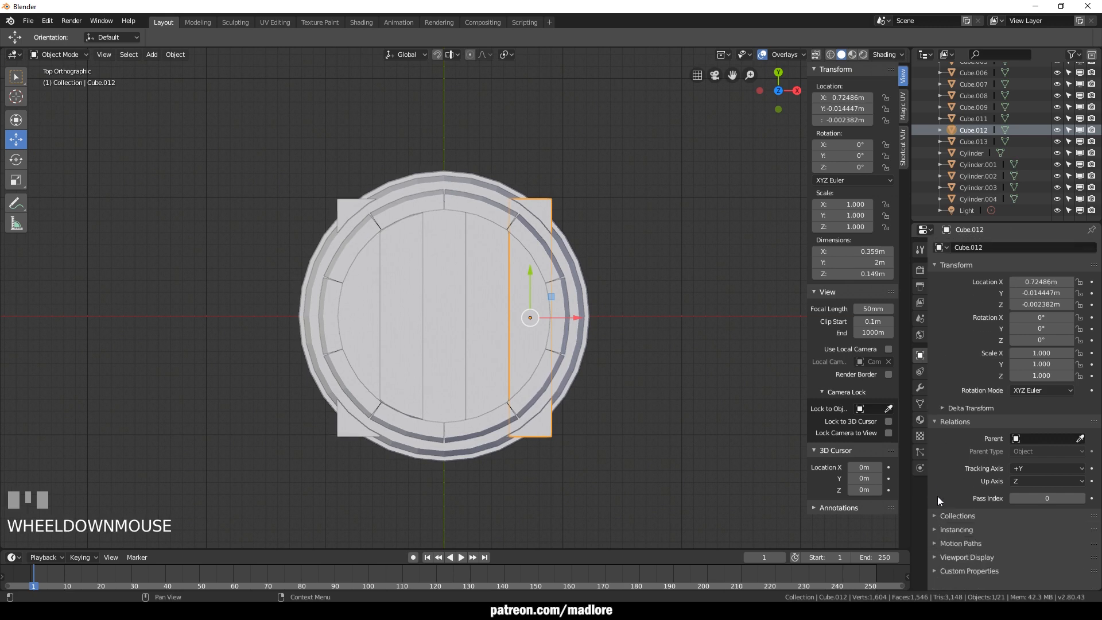
# Expand Cube.012's outliner entry and select the centre lid plank to compare the mesh data the two planks use
pyautogui.click(939, 130)
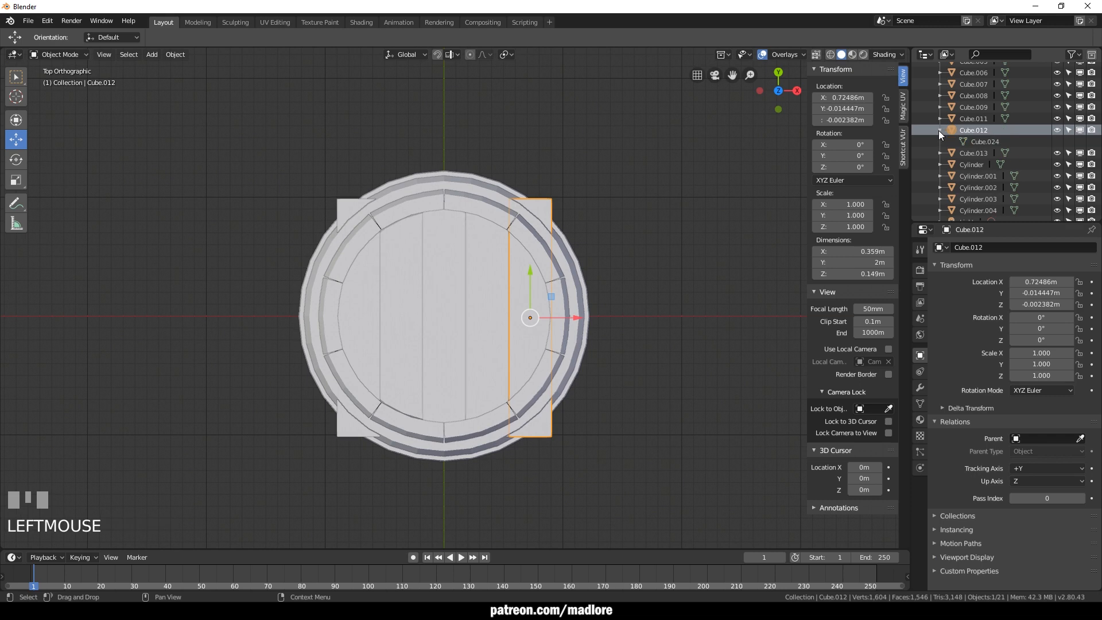
pyautogui.click(455, 302)
pyautogui.scroll(5, 976, 155)
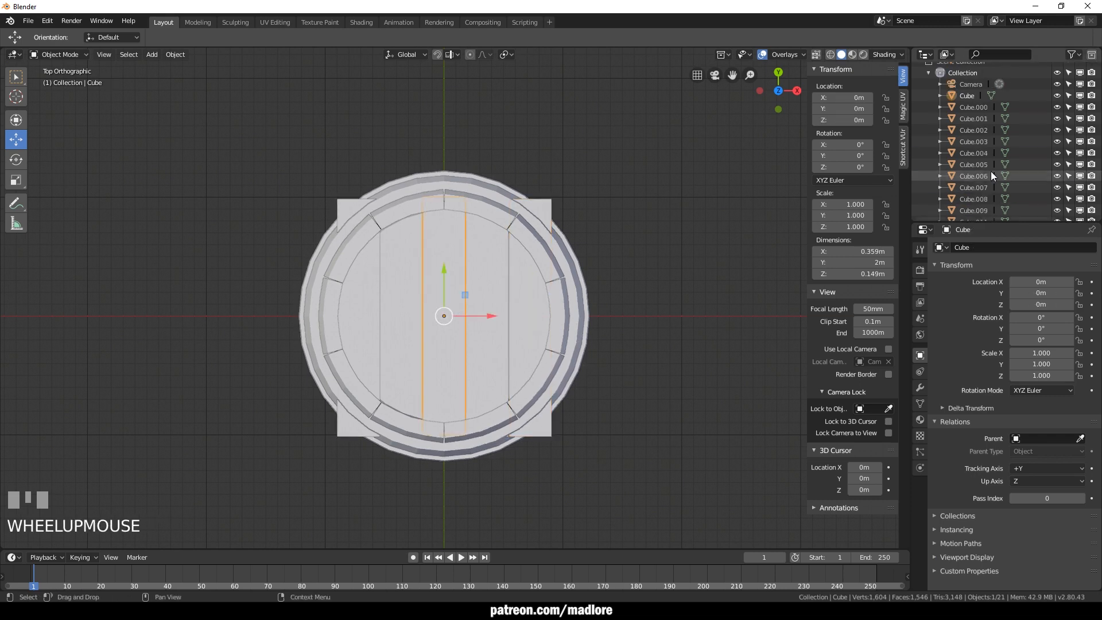
pyautogui.scroll(-2, 1000, 186)
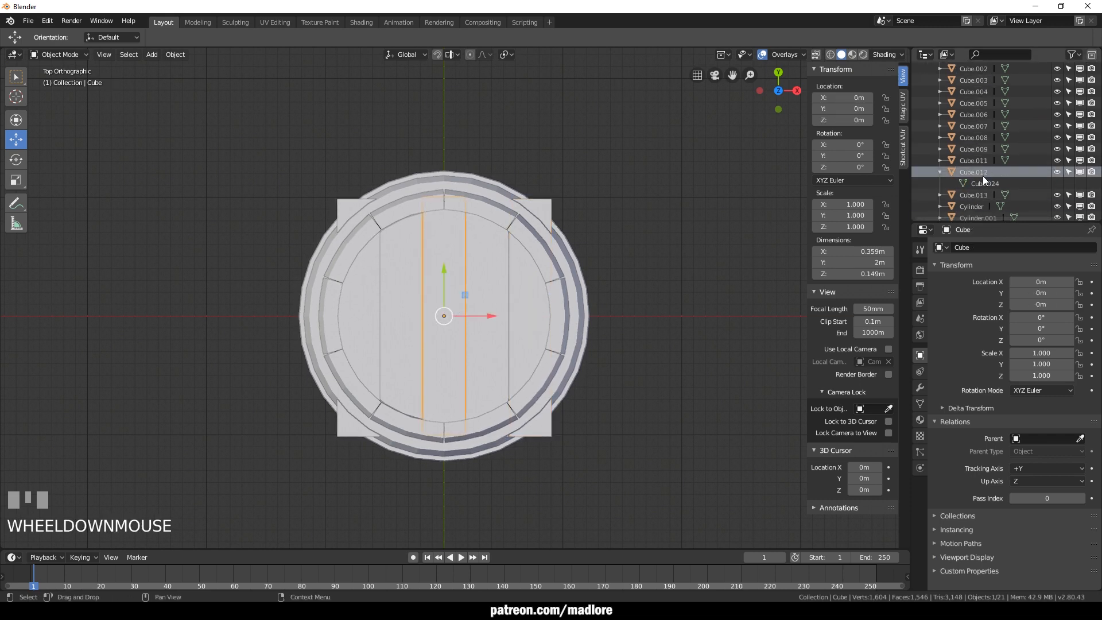
pyautogui.scroll(5, 976, 127)
pyautogui.click(939, 104)
pyautogui.scroll(-4, 987, 133)
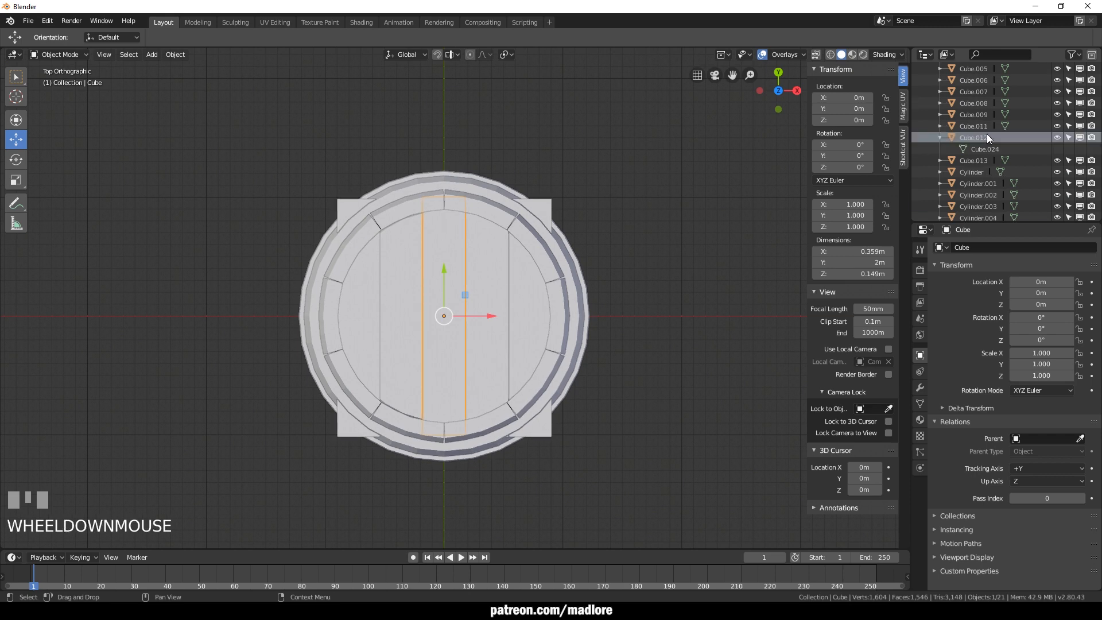
# Open the lid planks' mesh data in Edit Mode and try Make Single User on Cube.012's ID data
pyautogui.click(994, 149)
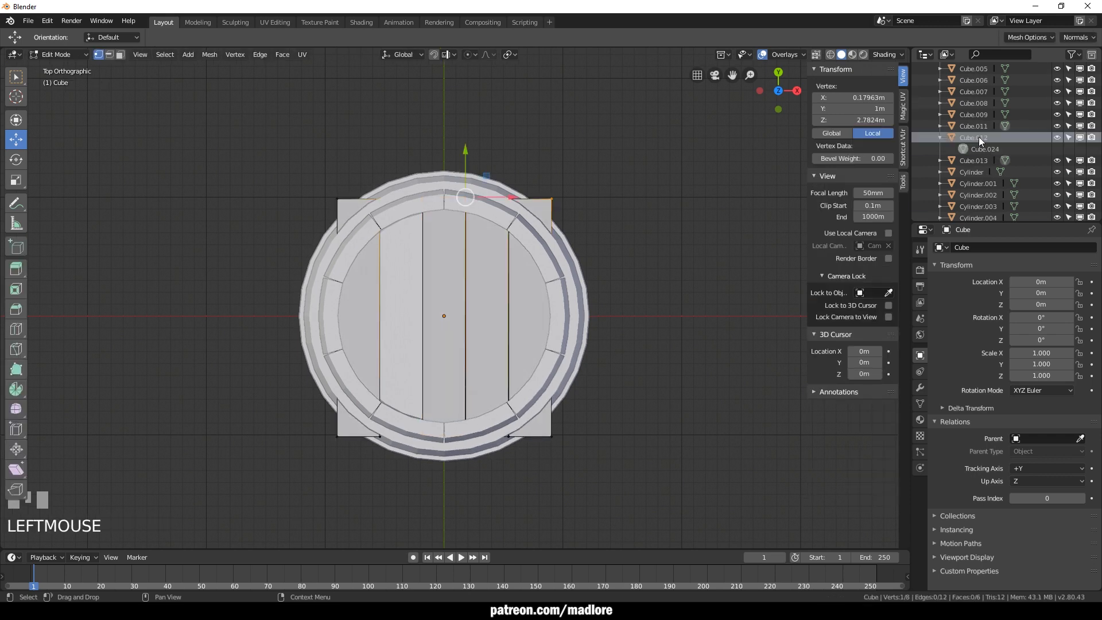
pyautogui.rightClick(980, 140)
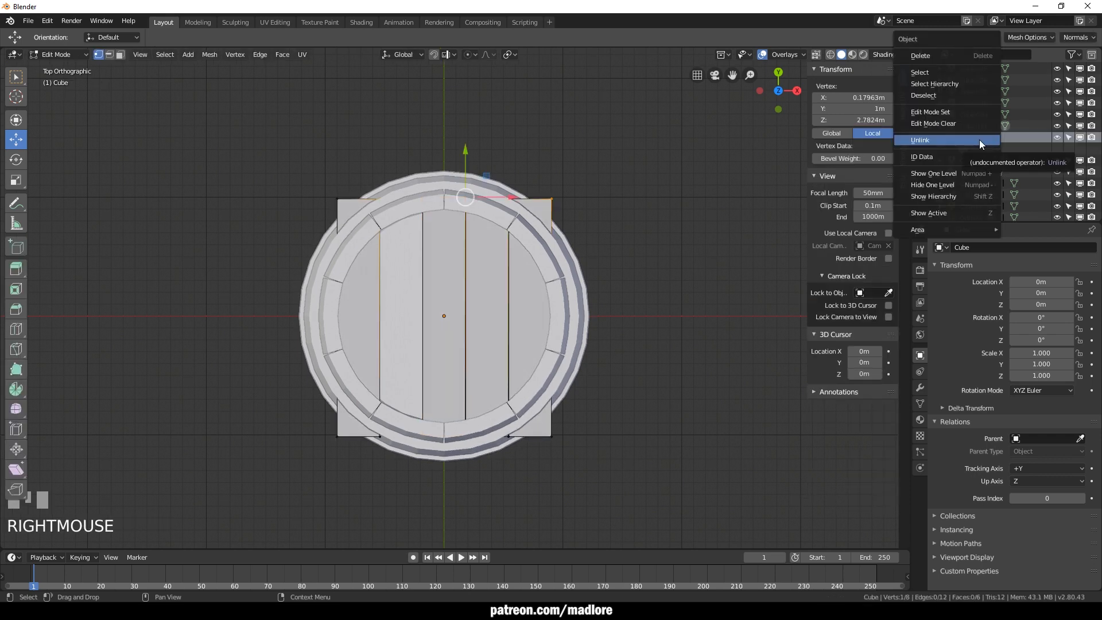
pyautogui.moveTo(970, 157)
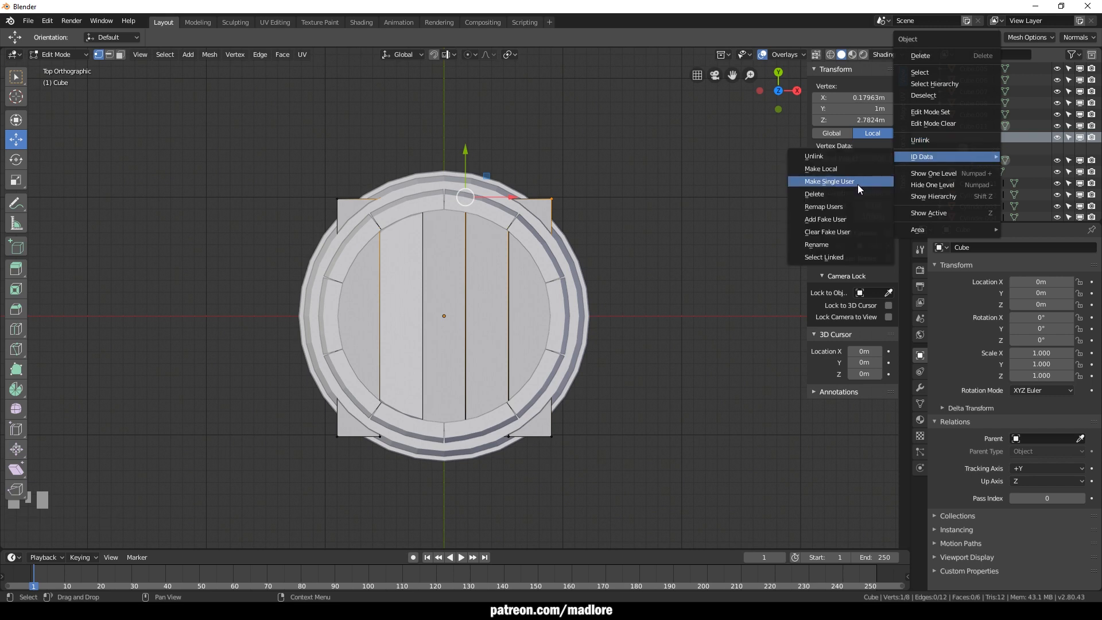
pyautogui.click(858, 182)
# Look through the ID Data operations for Cube.012 and try Make Local on it
pyautogui.rightClick(976, 139)
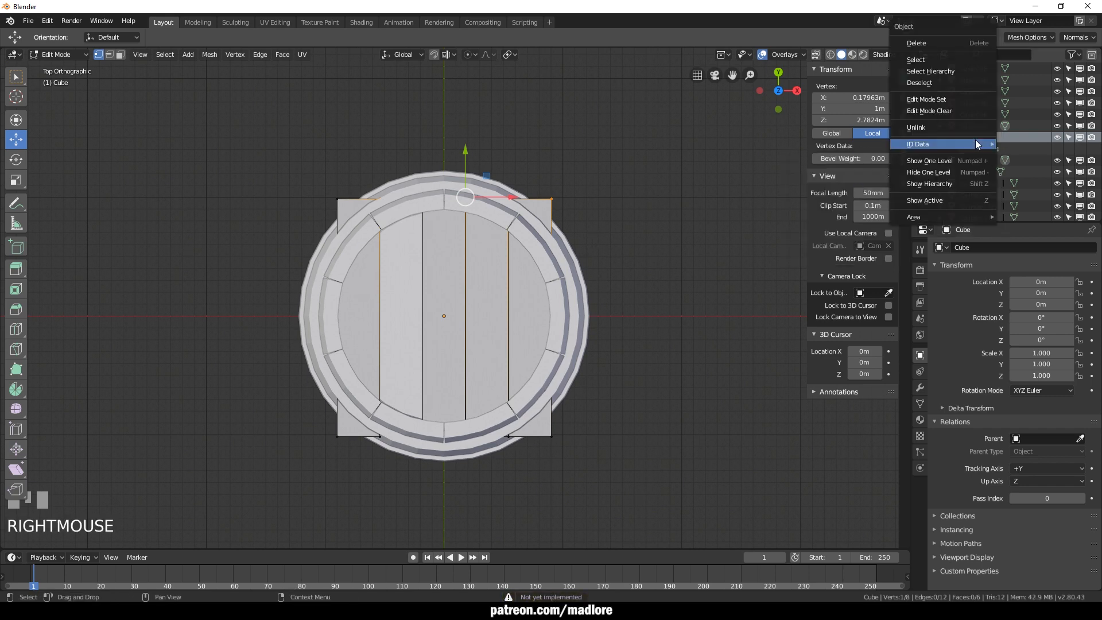
pyautogui.moveTo(976, 144)
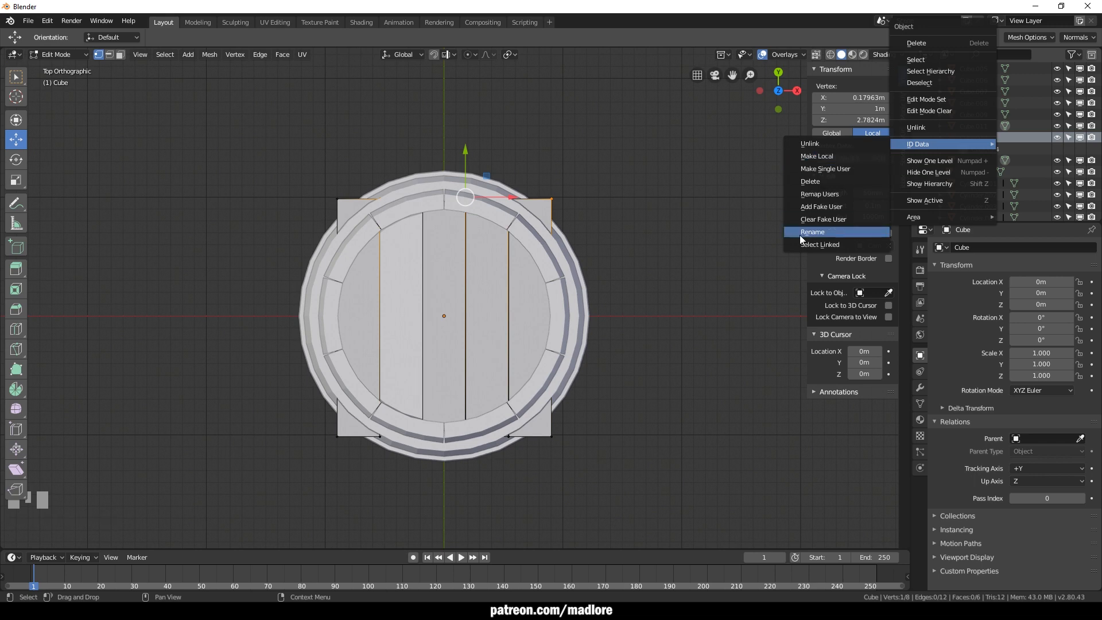
pyautogui.rightClick(949, 137)
pyautogui.moveTo(935, 143)
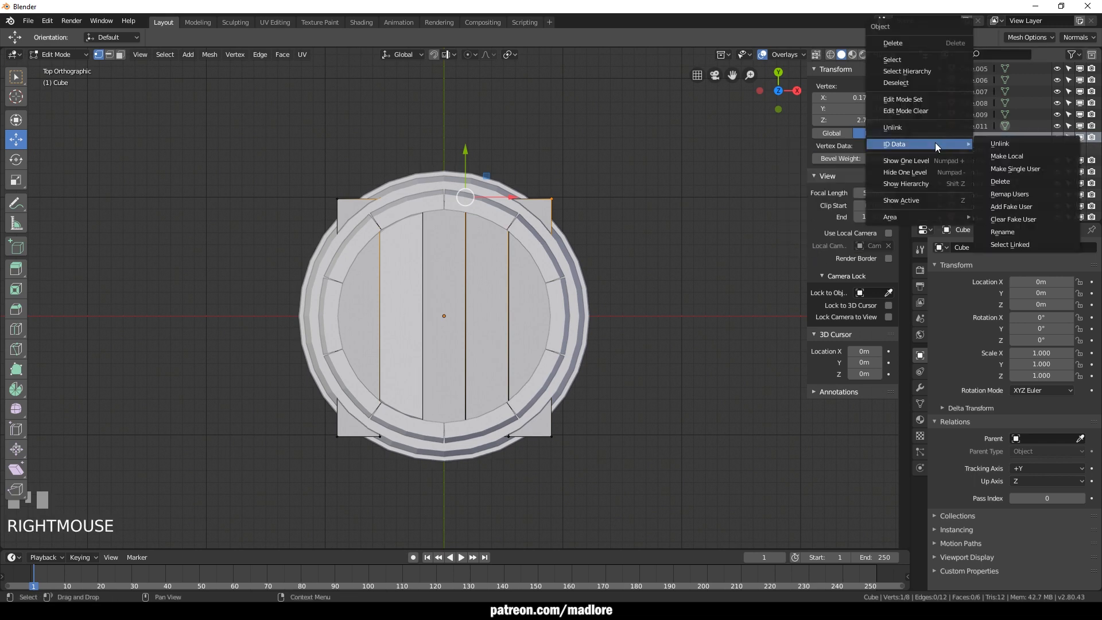
pyautogui.click(1012, 153)
# Switch Edit Mode from the centre lid plank to Cube.012, using vertex selection
pyautogui.click(545, 203)
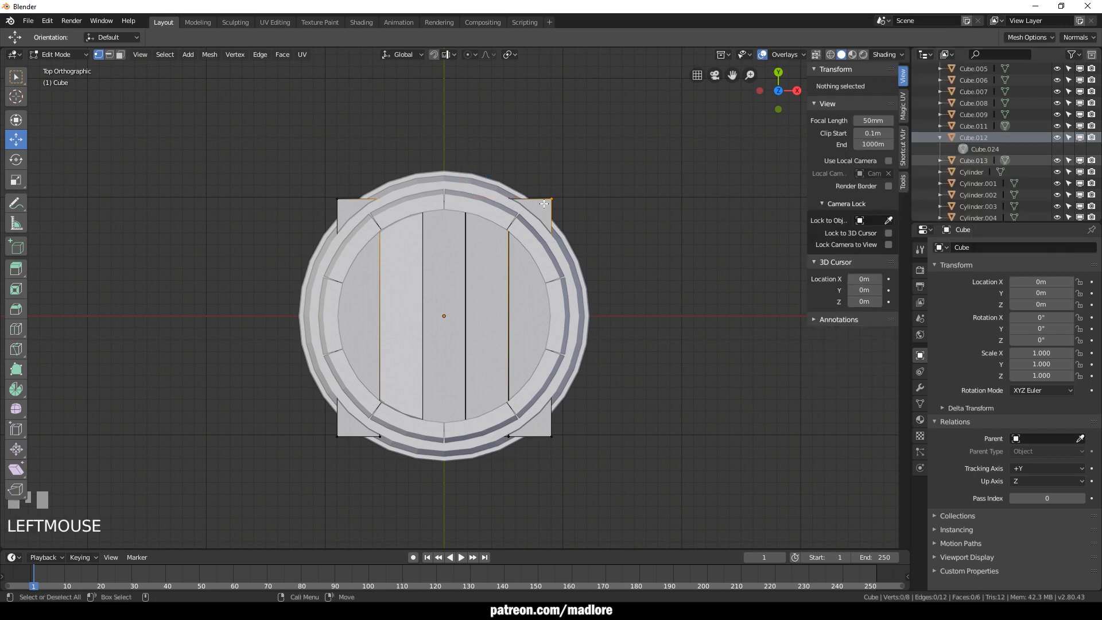
pyautogui.press('Tab')
pyautogui.click(550, 211)
pyautogui.press('Tab')
pyautogui.press('1')
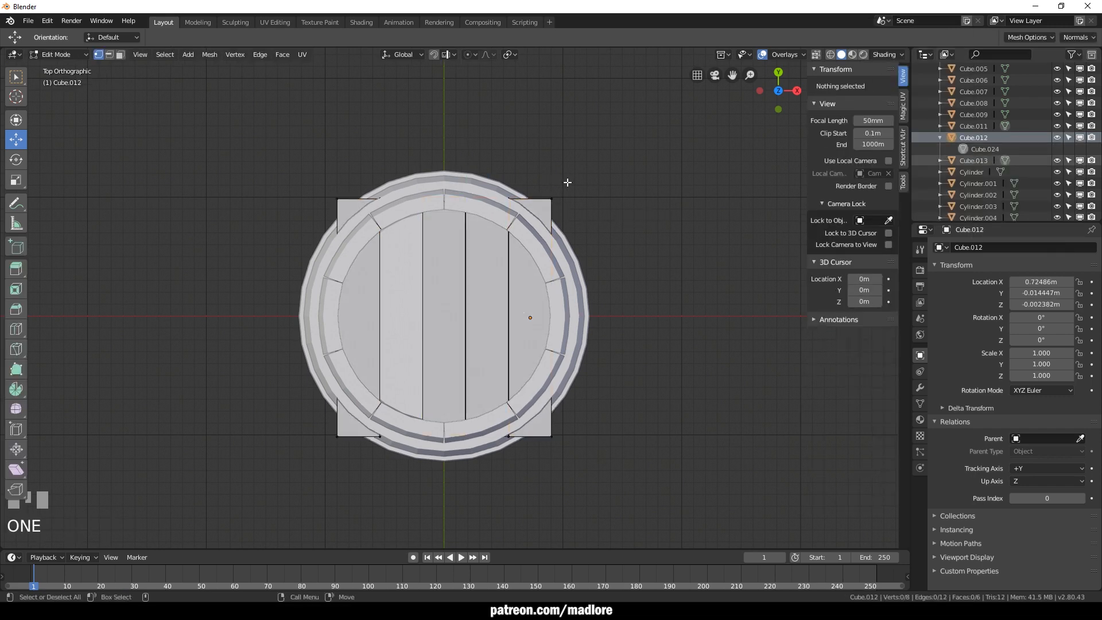
# Try to move Cube.012's outer positive-Y corner vertex -0.589 m along Y, then undo it and return to Object Mode
pyautogui.click(555, 196)
pyautogui.moveTo(580, 200); pyautogui.dragTo(616, 210)
pyautogui.hotkey('ctrl', 'z')
pyautogui.moveTo(553, 171); pyautogui.dragTo(558, 243)
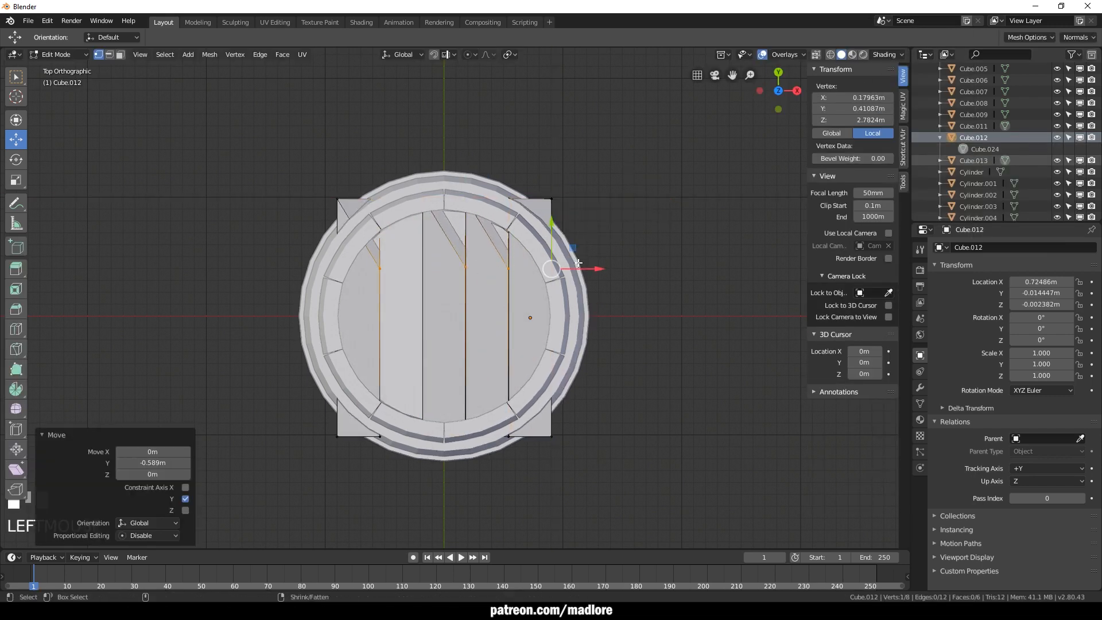
pyautogui.hotkey('ctrl', 'z')
pyautogui.press('Tab')
pyautogui.click(573, 285)
pyautogui.hotkey('ctrl', 'z')
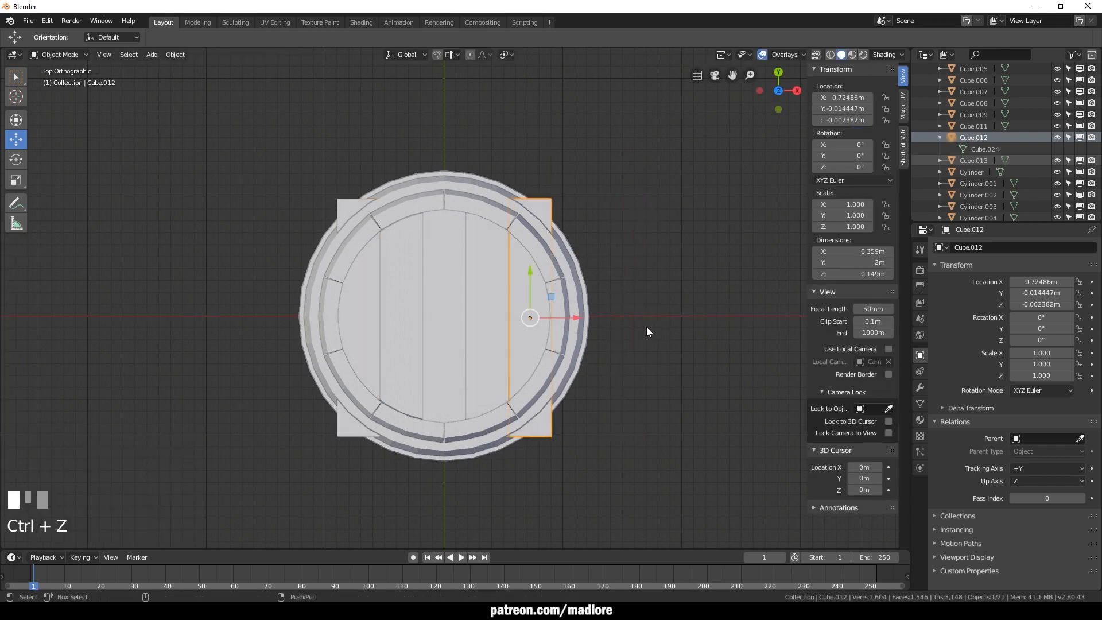
# Try Make Local on Cube.012's ID data in Object Mode and reopen its ID Data operations
pyautogui.rightClick(983, 140)
pyautogui.moveTo(983, 140)
pyautogui.click(824, 153)
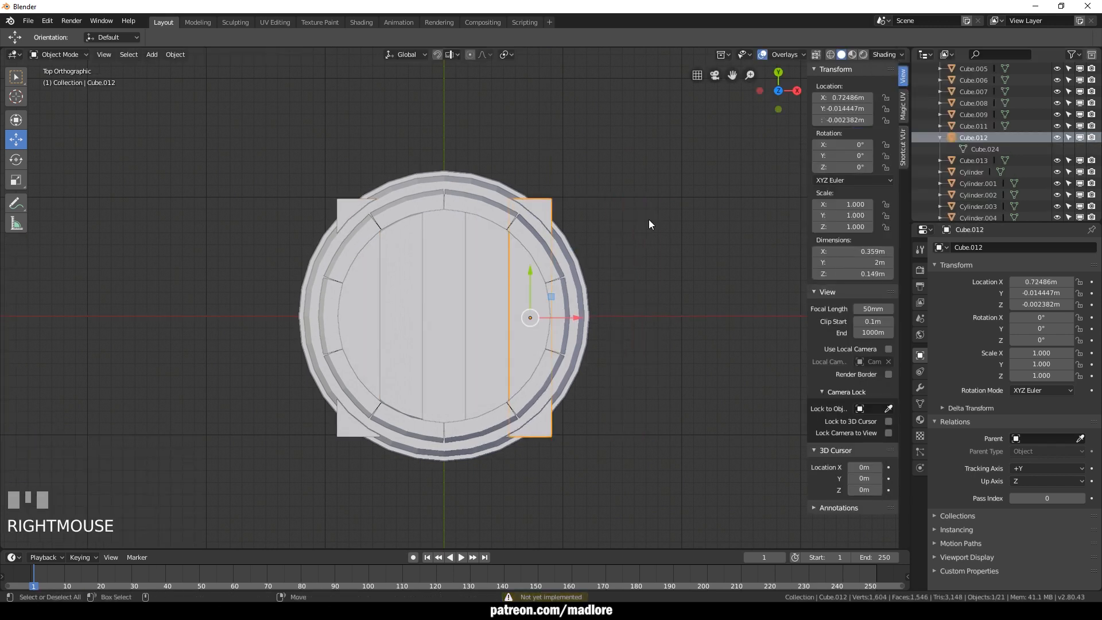
pyautogui.rightClick(969, 138)
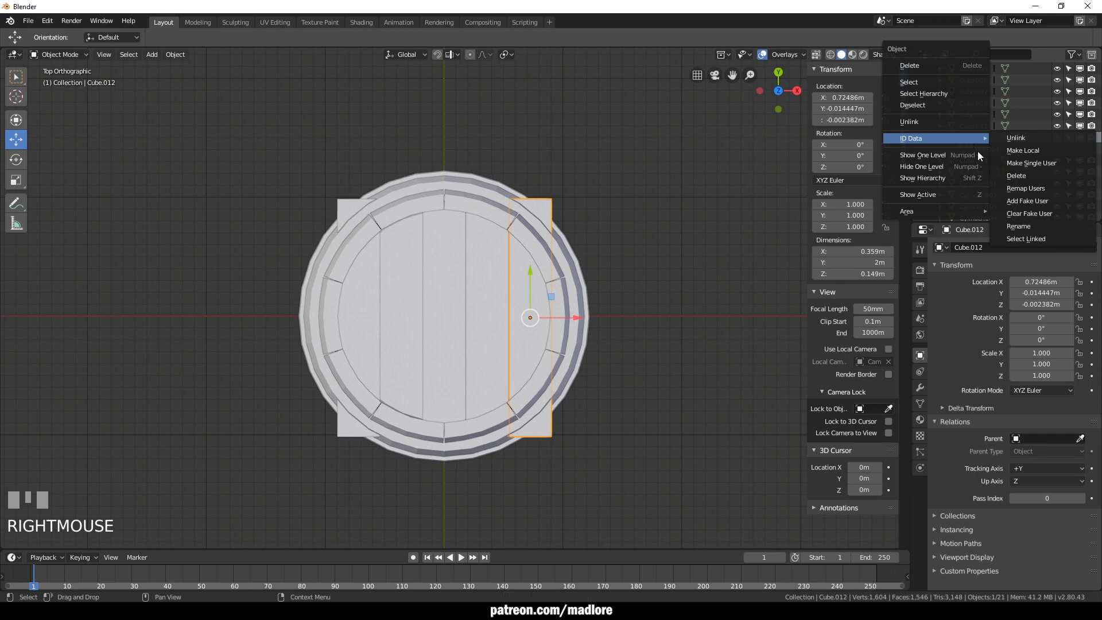
# Try to move Cube.012's outer corner vertex in Edit Mode again, undo it and leave Edit Mode
pyautogui.press('Tab')
pyautogui.press('1')
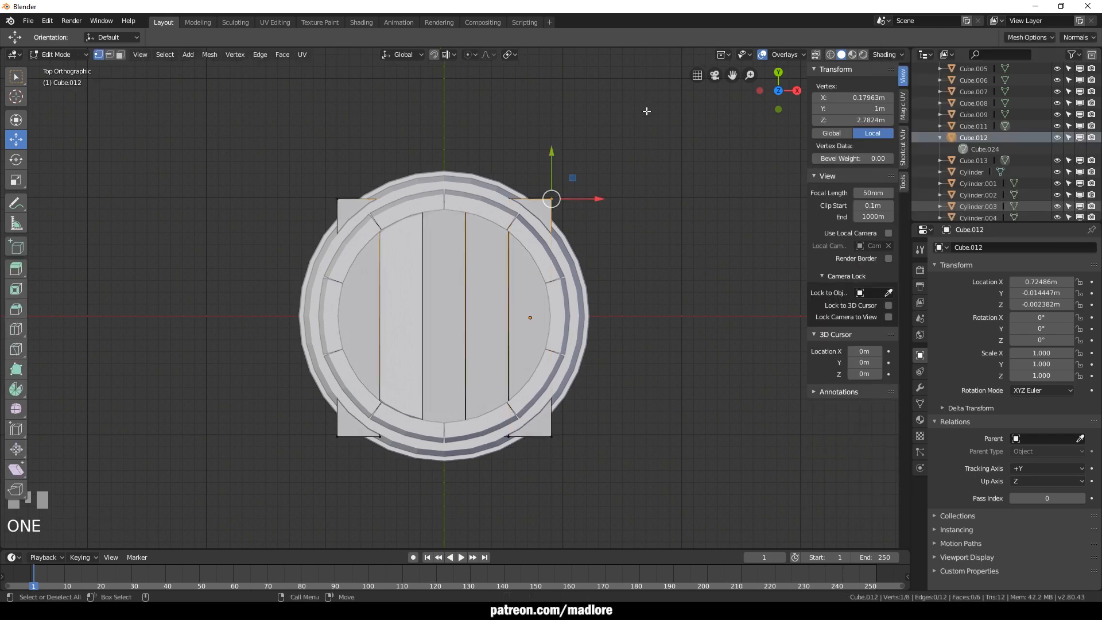
pyautogui.moveTo(573, 178); pyautogui.dragTo(578, 197)
pyautogui.hotkey('ctrl', 'z')
pyautogui.press('Tab')
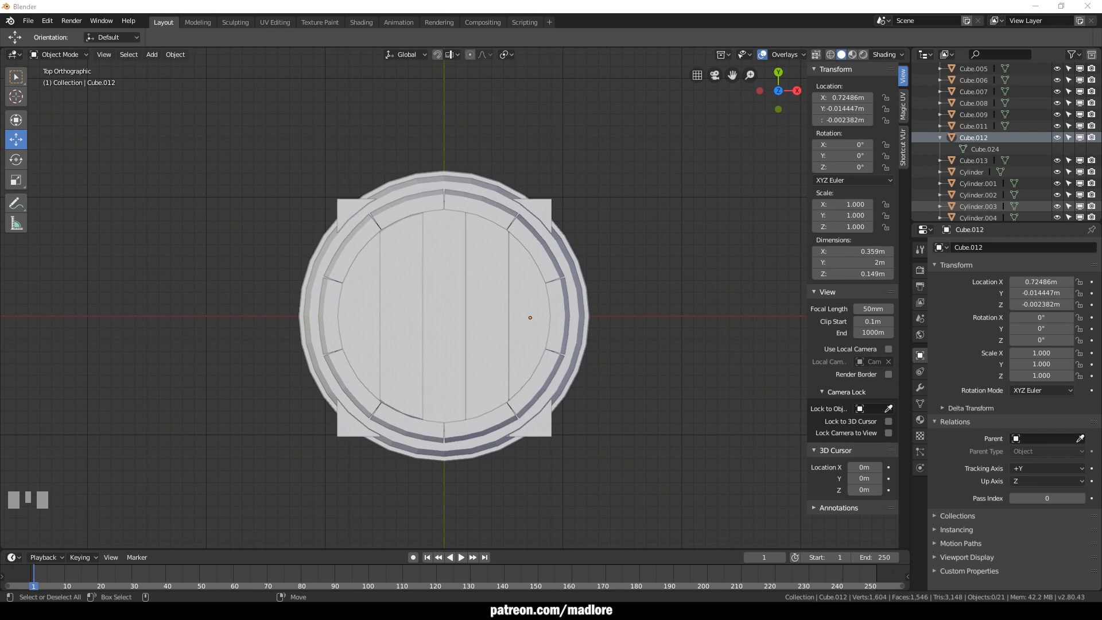
# Select all five lid planks together, from Cube.012 across to Cube.013
pyautogui.click(546, 209)
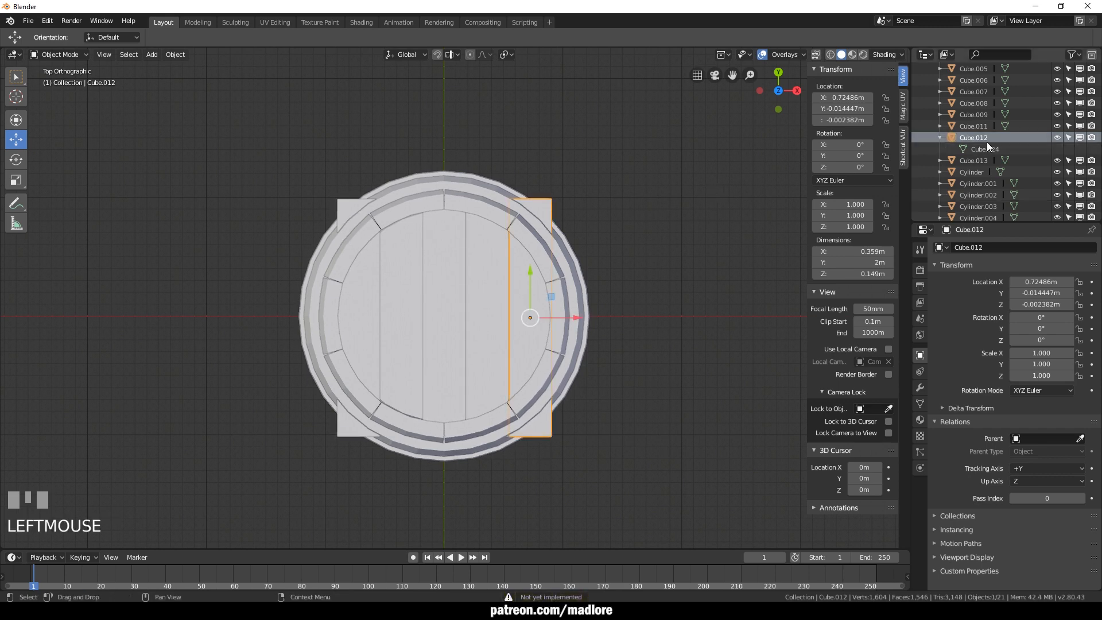
pyautogui.keyDown('shift'); pyautogui.click(477, 306); pyautogui.keyUp('shift')
pyautogui.keyDown('shift'); pyautogui.click(402, 320); pyautogui.keyUp('shift')
pyautogui.keyDown('shift'); pyautogui.click(357, 325); pyautogui.keyUp('shift')
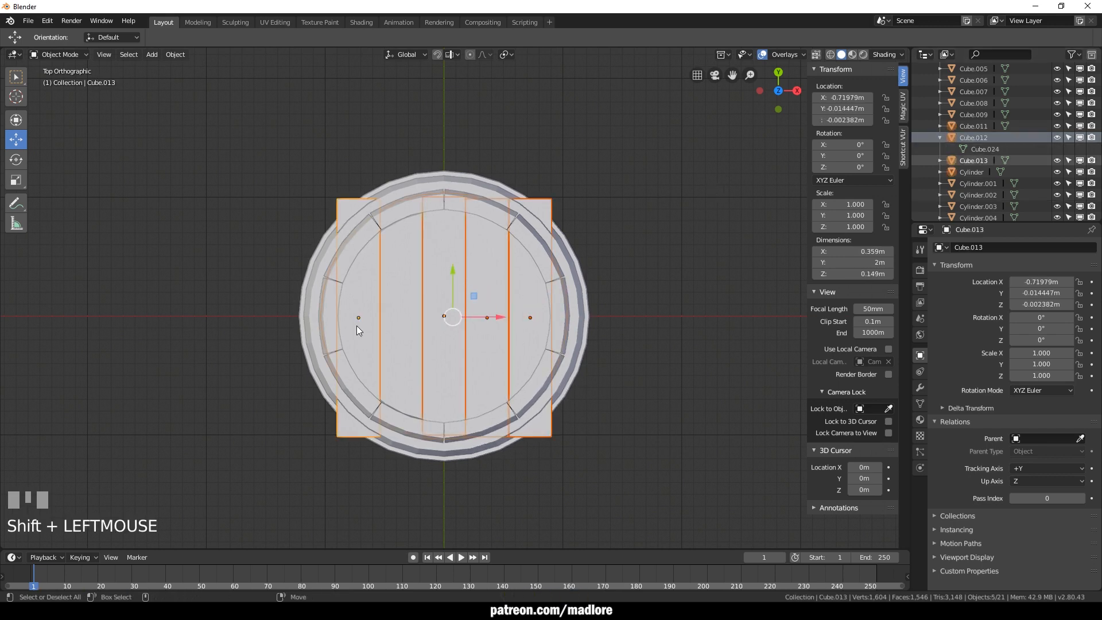
# Join the selected lid planks and inner barrel into one object and pick the linked faces of individual planks in Edit Mode
pyautogui.hotkey('ctrl', 'j')
pyautogui.press('Tab')
pyautogui.click(402, 316)
pyautogui.click(487, 316)
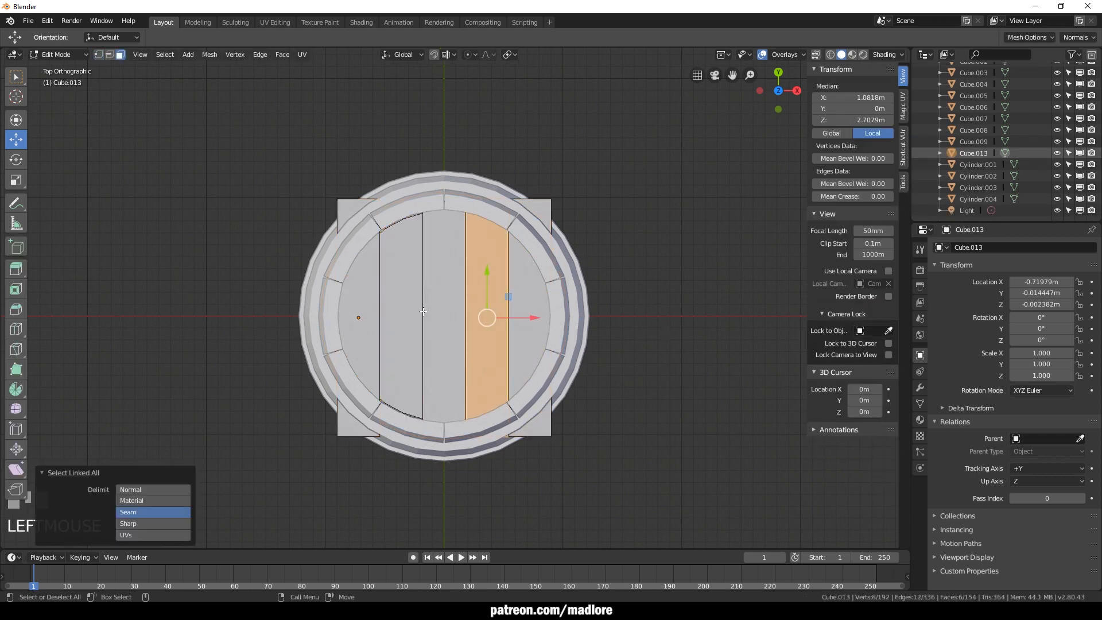
pyautogui.click(531, 356)
# Try to move the outer planks' corners at one end of the lid inward along Y
pyautogui.press('1')
pyautogui.moveTo(578, 162); pyautogui.dragTo(532, 217)
pyautogui.keyDown('shift'); pyautogui.moveTo(304, 173); pyautogui.dragTo(355, 217); pyautogui.keyUp('shift')
pyautogui.press('w')
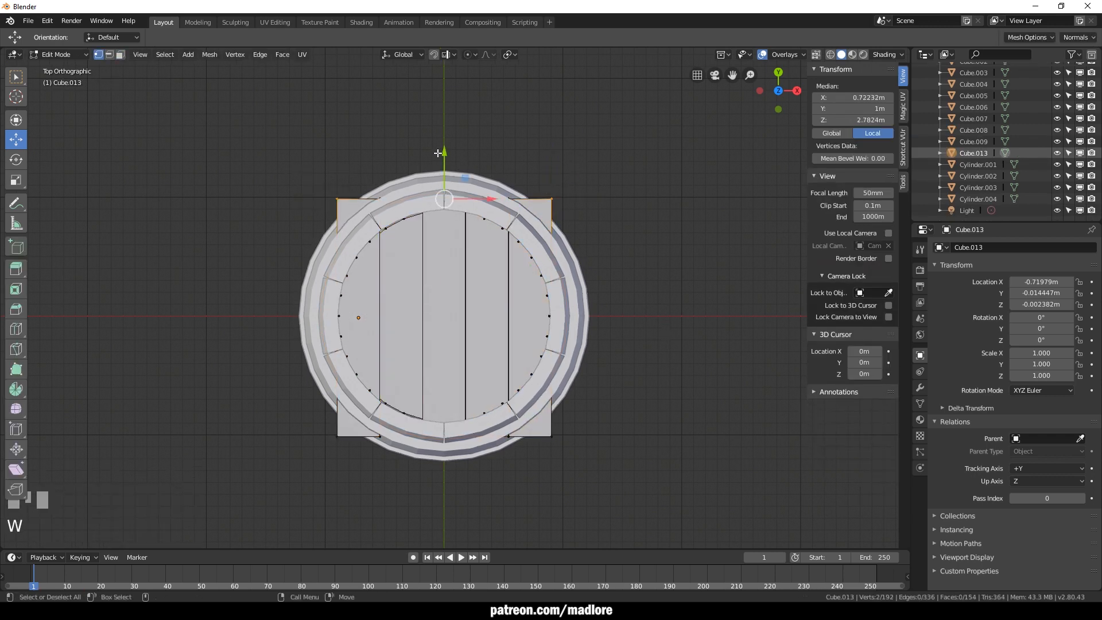
pyautogui.moveTo(441, 153); pyautogui.dragTo(441, 164)
pyautogui.hotkey('ctrl', 'z')
# Scale the four outermost corners of the lid planks by 0.76 along Y, including the vertices underneath
pyautogui.press('F2')
pyautogui.moveTo(355, 172); pyautogui.dragTo(317, 208)
pyautogui.keyDown('shift'); pyautogui.moveTo(574, 178); pyautogui.dragTo(540, 213); pyautogui.keyUp('shift')
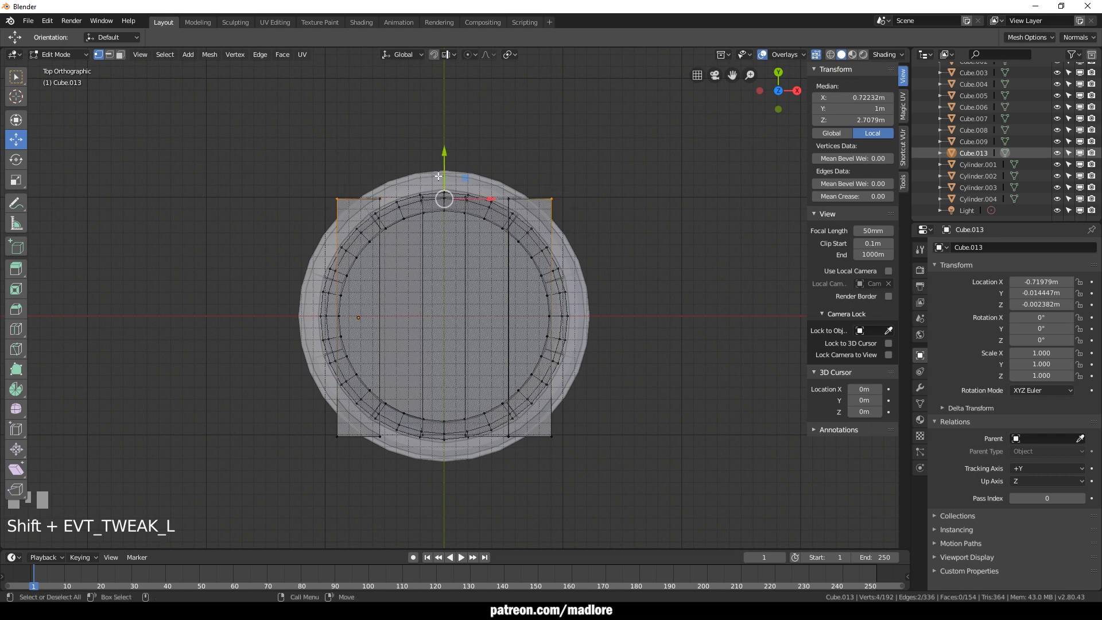
pyautogui.keyDown('shift'); pyautogui.moveTo(312, 468); pyautogui.dragTo(348, 429); pyautogui.keyUp('shift')
pyautogui.keyDown('shift'); pyautogui.moveTo(587, 451); pyautogui.dragTo(544, 431); pyautogui.keyUp('shift')
pyautogui.press('r')
pyautogui.moveTo(445, 275); pyautogui.dragTo(449, 284)
pyautogui.press('F2')
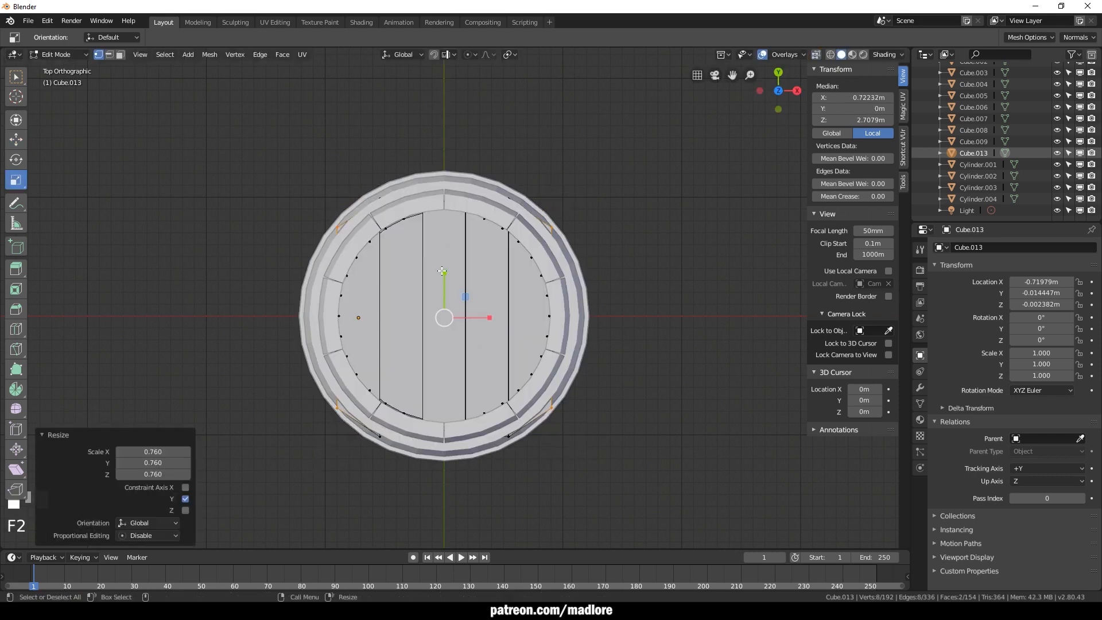
pyautogui.click(450, 279)
# Examine the trimmed lid planks in isolation and inside the complete barrel
pyautogui.hotkey('alt', 'z')
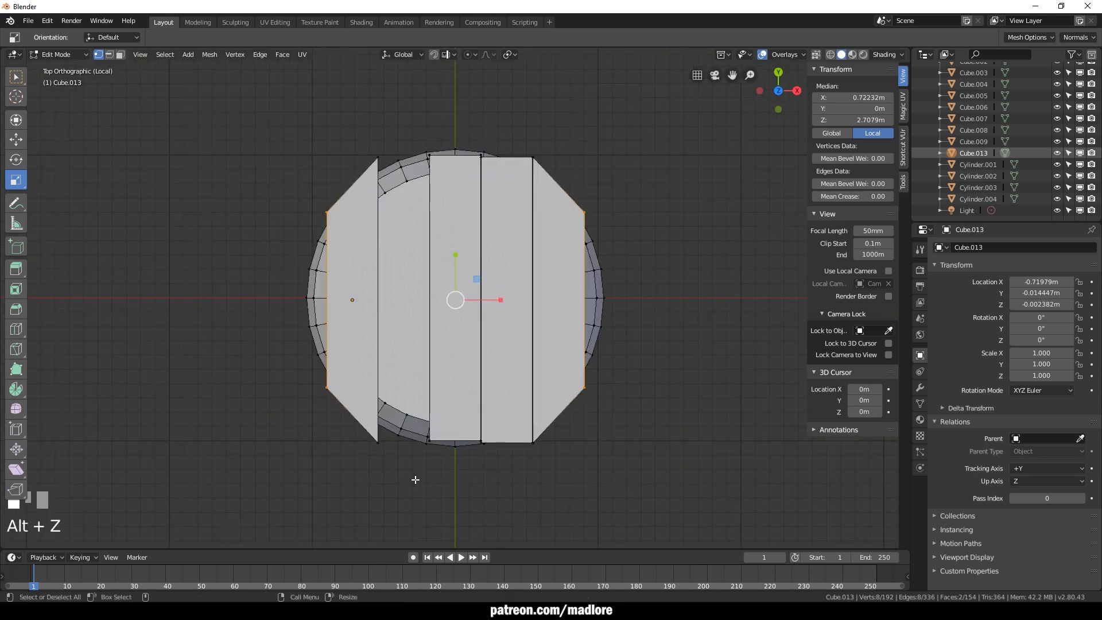
pyautogui.keyDown('alt'); pyautogui.moveTo(413, 480); pyautogui.dragTo(422, 436); pyautogui.keyUp('alt')
pyautogui.press('KP_7')
pyautogui.hotkey('alt', 'z')
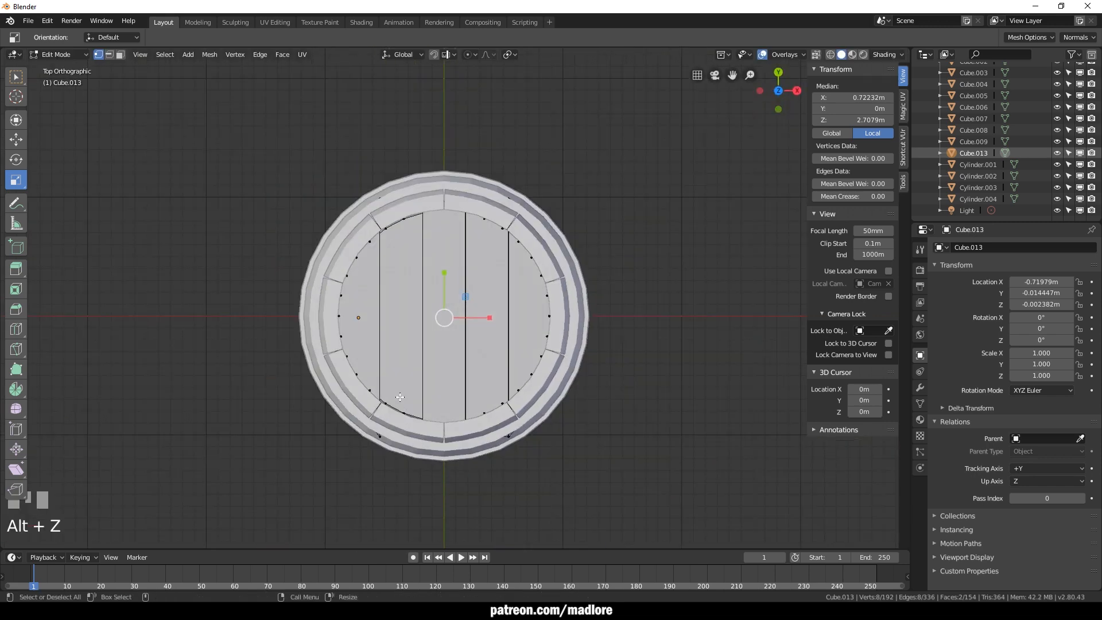
pyautogui.press('`')
pyautogui.keyDown('alt'); pyautogui.moveTo(577, 474); pyautogui.dragTo(587, 408); pyautogui.keyUp('alt')
pyautogui.click(460, 192)
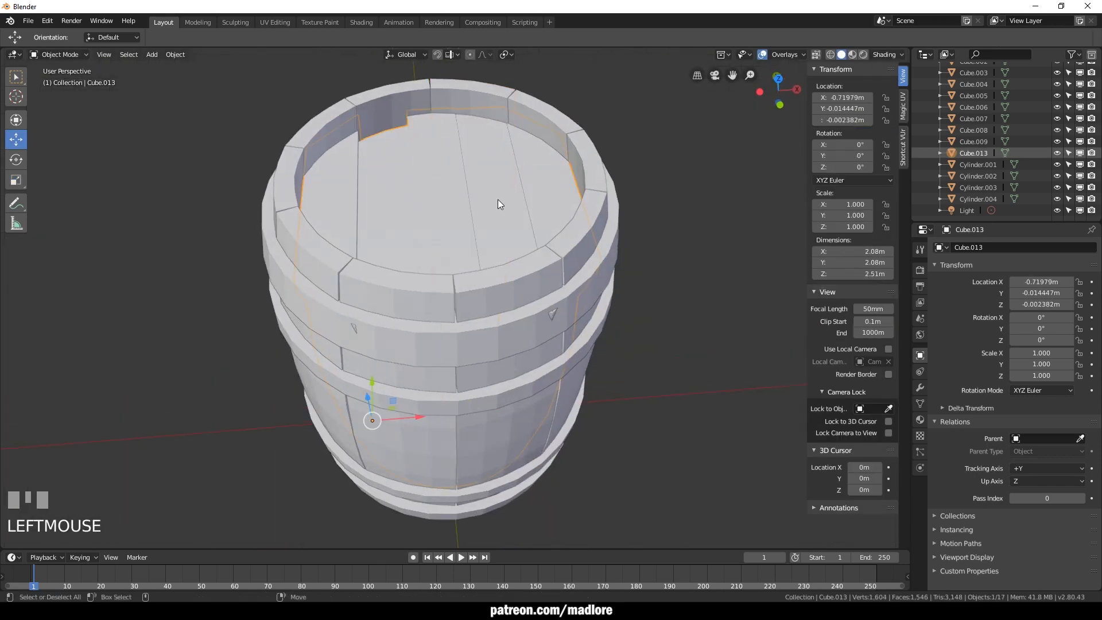
# Duplicate the whole fourth lid plank and move the copy -0.723 m along X into the gap of the second plank
pyautogui.press('3')
pyautogui.doubleClick(509, 198)
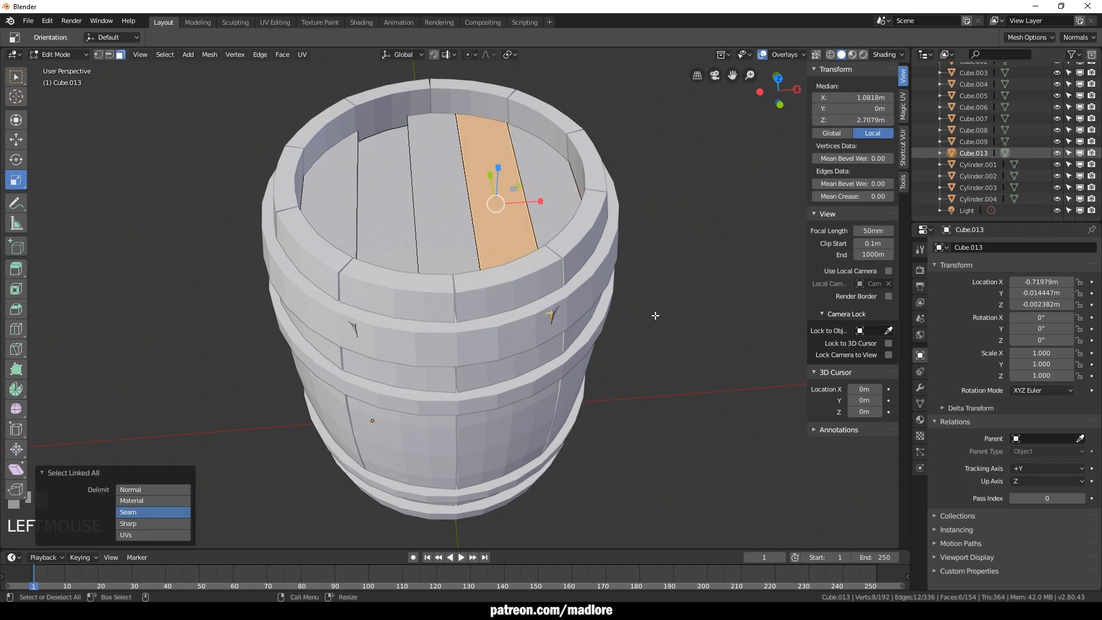
pyautogui.press('KP_Divide')
pyautogui.keyDown('alt'); pyautogui.moveTo(537, 244); pyautogui.dragTo(531, 333, button='middle'); pyautogui.keyUp('alt')
pyautogui.keyDown('alt'); pyautogui.moveTo(532, 333); pyautogui.dragTo(537, 301); pyautogui.keyUp('alt')
pyautogui.press('w')
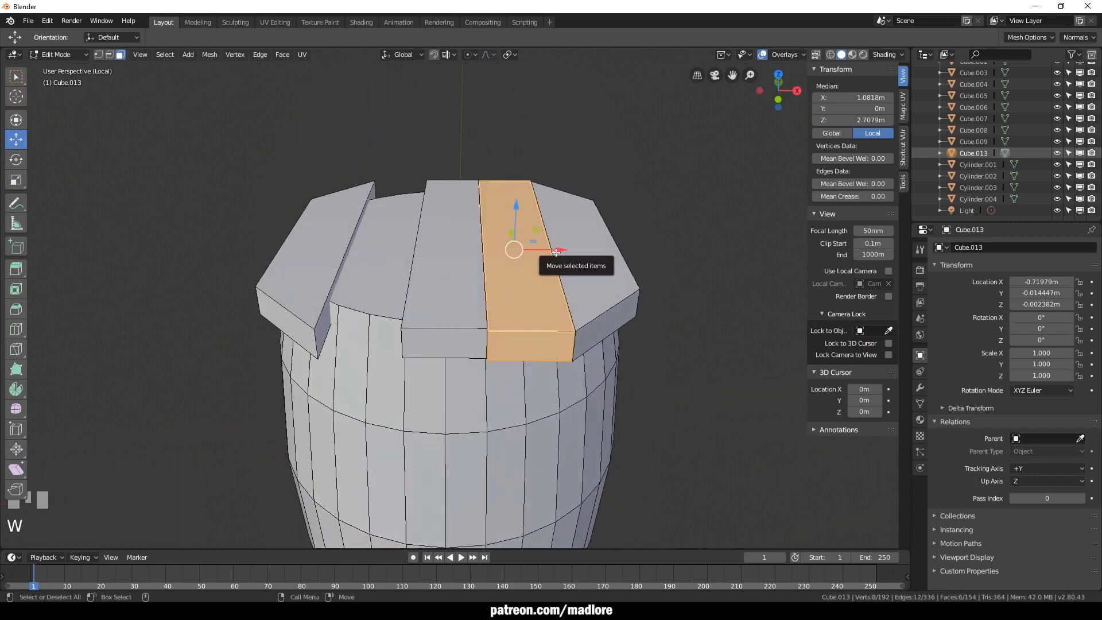
pyautogui.hotkey('ctrl', 'd')
pyautogui.press('x')
pyautogui.click(429, 255)
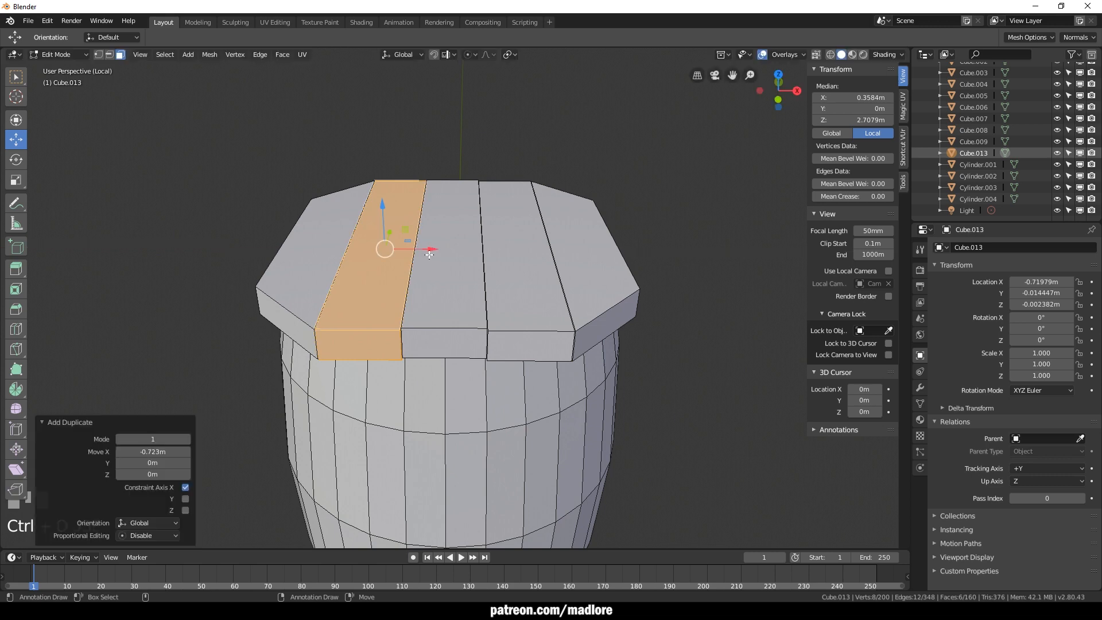
# Examine where the lid planks' corners stick out through the side of the barrel
pyautogui.scroll(-3, 499, 301)
pyautogui.keyDown('alt'); pyautogui.moveTo(504, 305); pyautogui.dragTo(479, 364); pyautogui.keyUp('alt')
pyautogui.press('space')
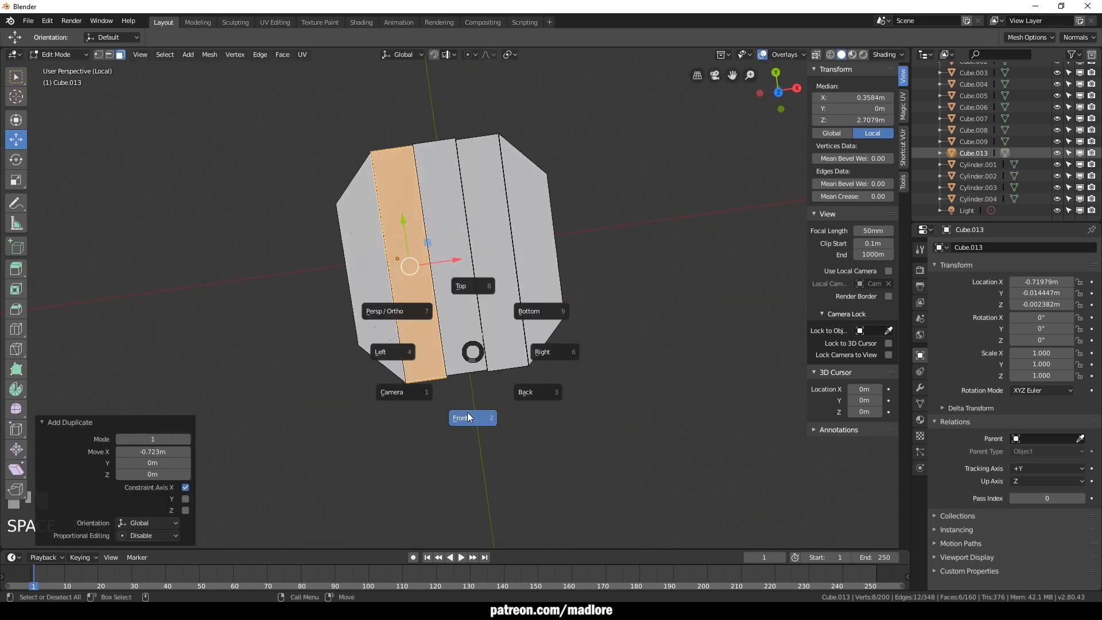
pyautogui.click(473, 286)
pyautogui.hotkey('alt', 'z')
pyautogui.keyDown('alt'); pyautogui.moveTo(472, 226); pyautogui.dragTo(471, 258, button='middle'); pyautogui.keyUp('alt')
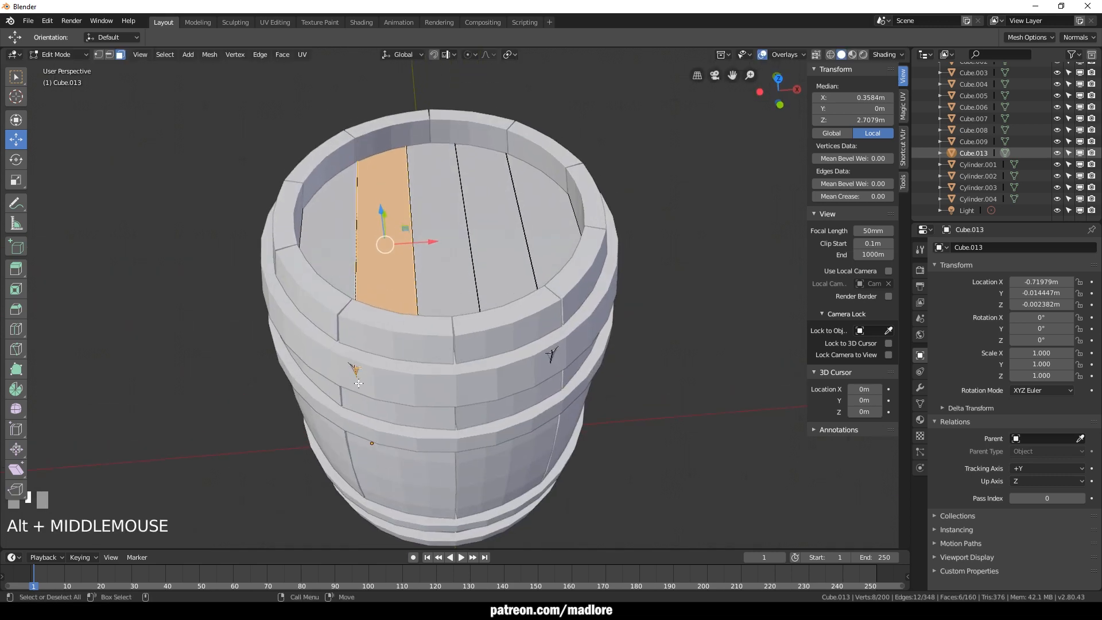
pyautogui.press('2')
pyautogui.click(357, 379)
pyautogui.hotkey('alt', 'z')
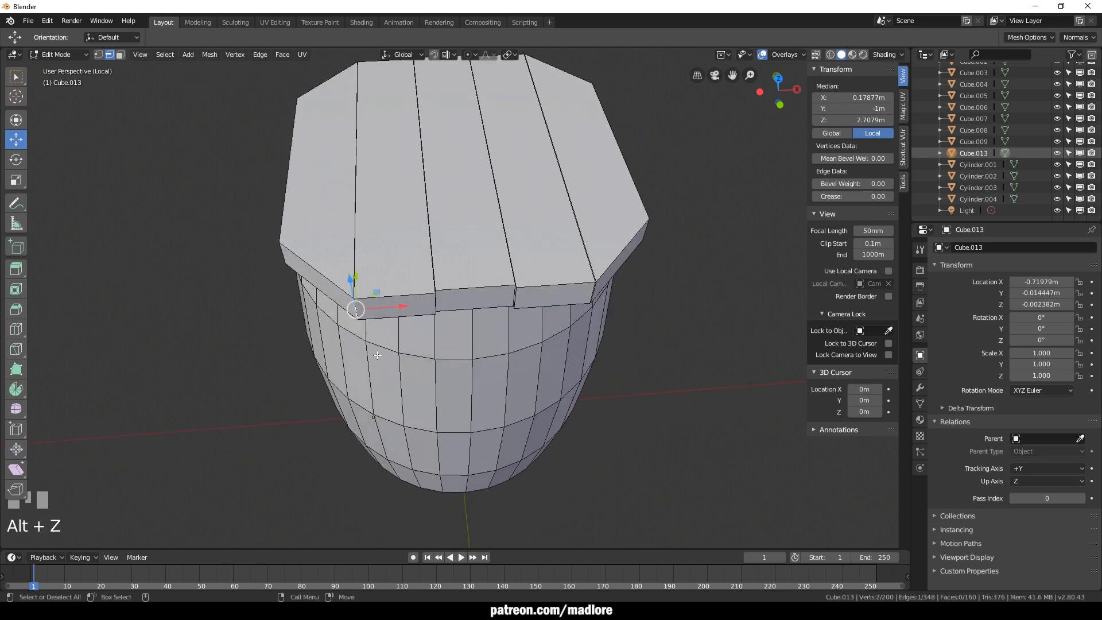
pyautogui.moveTo(373, 338); pyautogui.dragTo(345, 301)
pyautogui.keyDown('shift'); pyautogui.moveTo(610, 317); pyautogui.dragTo(582, 280); pyautogui.keyUp('shift')
pyautogui.keyDown('alt'); pyautogui.moveTo(418, 330); pyautogui.dragTo(420, 481, button='middle'); pyautogui.keyUp('alt')
pyautogui.keyDown('alt'); pyautogui.moveTo(422, 396); pyautogui.dragTo(412, 434); pyautogui.keyUp('alt')
# Select the four corners at the ends of the outer plank seams in top view and scale them inward along Y
pyautogui.press('space')
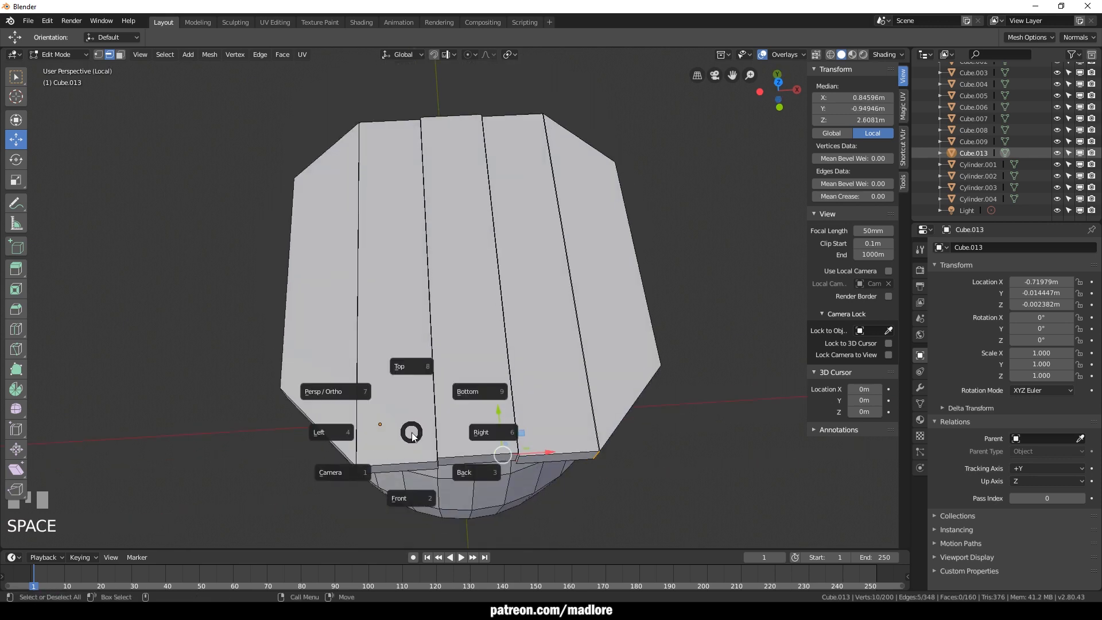
pyautogui.click(412, 373)
pyautogui.moveTo(350, 486); pyautogui.dragTo(397, 402)
pyautogui.press('1')
pyautogui.keyDown('shift'); pyautogui.moveTo(549, 441); pyautogui.dragTo(545, 407); pyautogui.keyUp('shift')
pyautogui.hotkey('alt', 'z')
pyautogui.moveTo(373, 438); pyautogui.dragTo(400, 402)
pyautogui.keyDown('shift'); pyautogui.moveTo(576, 437); pyautogui.dragTo(538, 401); pyautogui.keyUp('shift')
pyautogui.keyDown('shift'); pyautogui.moveTo(561, 134); pyautogui.dragTo(537, 108); pyautogui.keyUp('shift')
pyautogui.keyDown('shift'); pyautogui.moveTo(400, 132); pyautogui.dragTo(377, 112); pyautogui.keyUp('shift')
pyautogui.press('w')
pyautogui.press('r')
pyautogui.moveTo(469, 225); pyautogui.dragTo(472, 234)
# Scale the four outermost corners of the outer lid planks by 0.556 along Y
pyautogui.moveTo(606, 165); pyautogui.dragTo(592, 191)
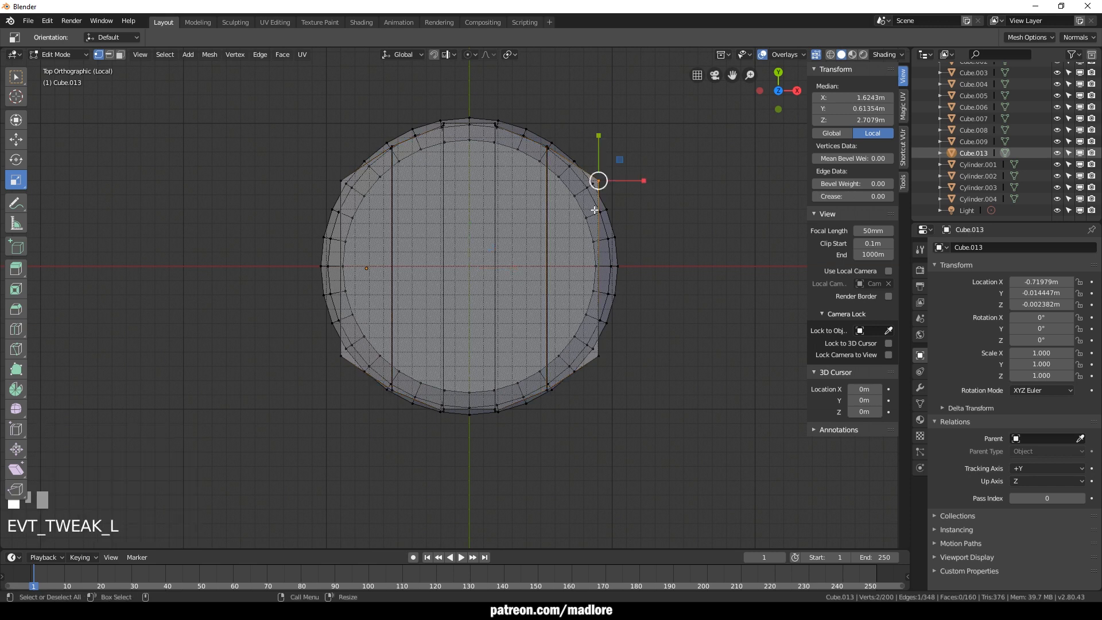
pyautogui.keyDown('shift'); pyautogui.moveTo(625, 383); pyautogui.dragTo(592, 351); pyautogui.keyUp('shift')
pyautogui.keyDown('shift'); pyautogui.moveTo(330, 392); pyautogui.dragTo(347, 352); pyautogui.keyUp('shift')
pyautogui.keyDown('shift'); pyautogui.moveTo(330, 161); pyautogui.dragTo(344, 183); pyautogui.keyUp('shift')
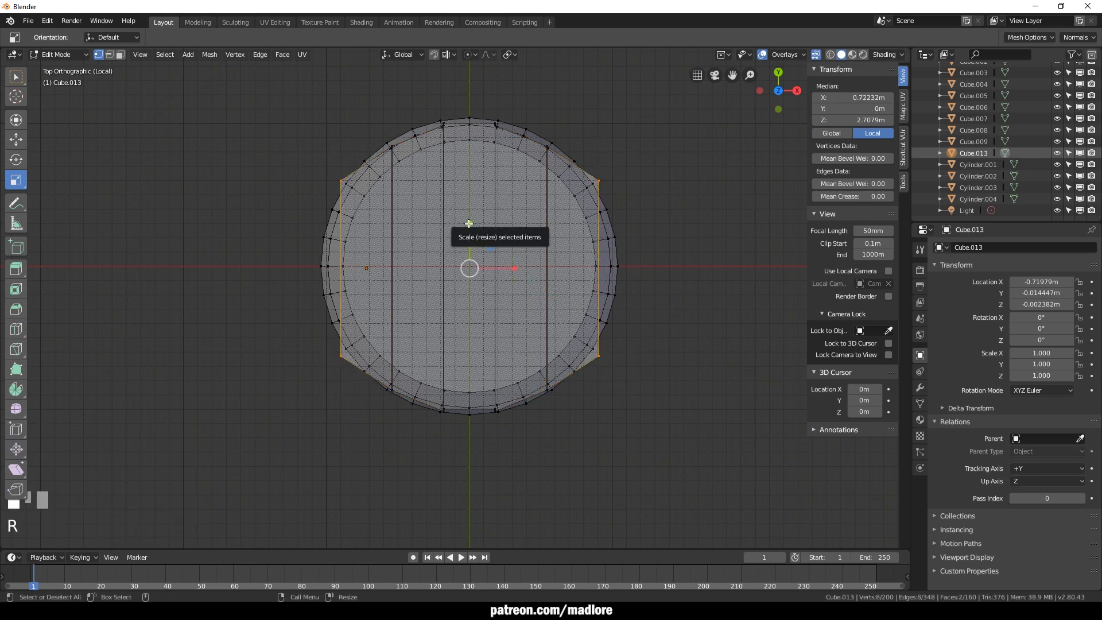
pyautogui.moveTo(469, 223); pyautogui.dragTo(475, 246)
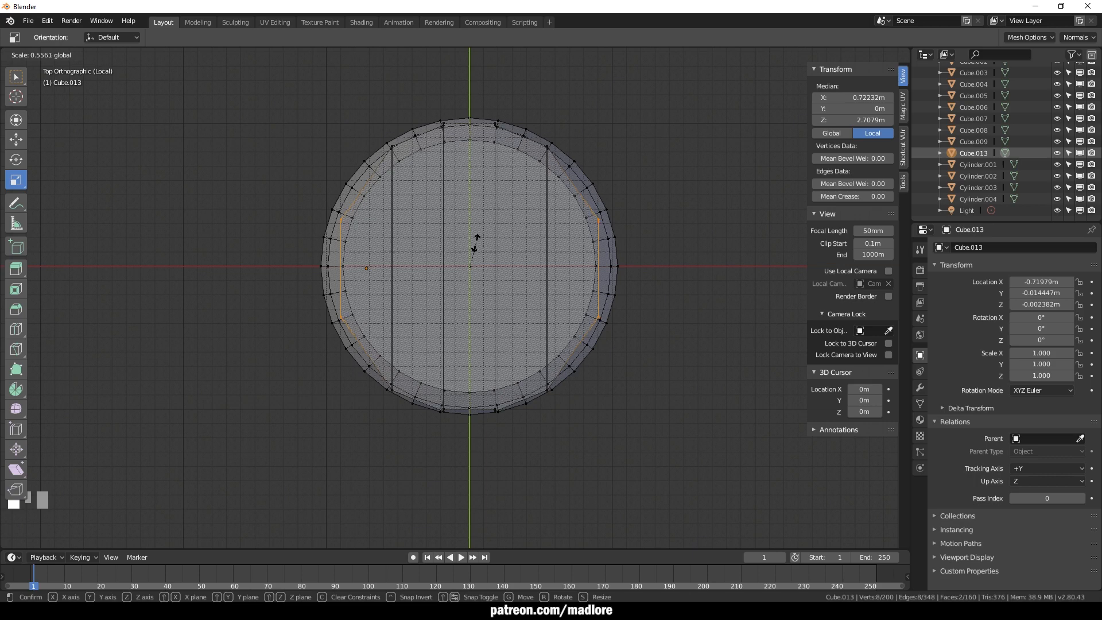
pyautogui.moveTo(476, 242); pyautogui.dragTo(476, 241)
# Scale the selected outermost plank corners back outward along Y by about 1.291 and fine-tune their spread
pyautogui.moveTo(573, 394); pyautogui.dragTo(566, 364, button='middle')
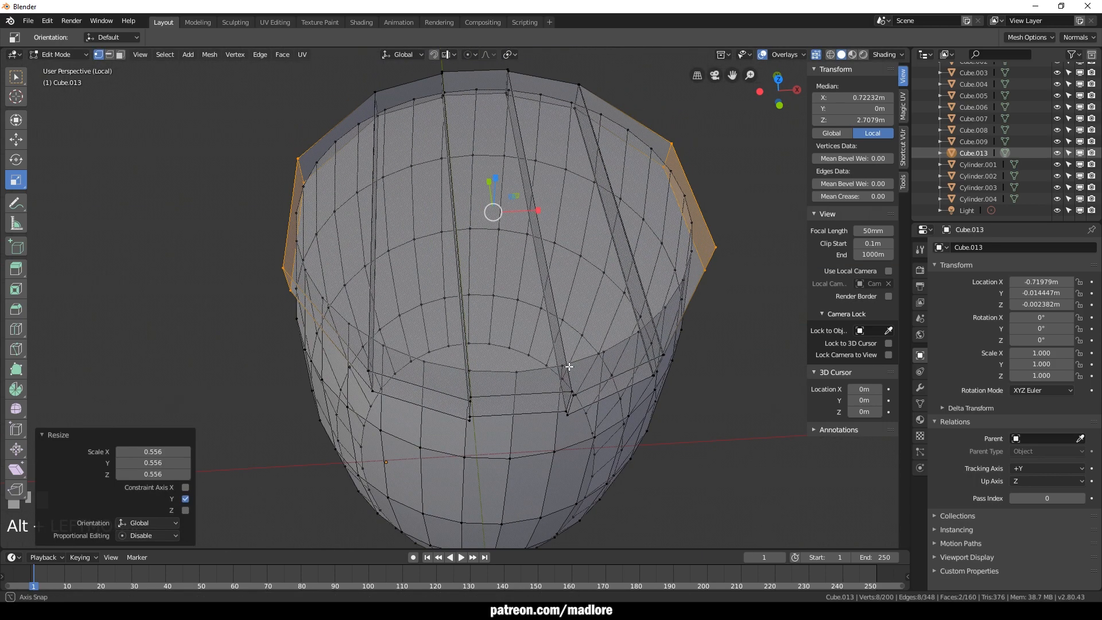
pyautogui.hotkey('alt', 'z')
pyautogui.hotkey('alt', 'z')
pyautogui.scroll(-1, 580, 435)
pyautogui.keyDown('alt'); pyautogui.moveTo(559, 423); pyautogui.dragTo(581, 445); pyautogui.keyUp('alt')
pyautogui.moveTo(465, 233); pyautogui.dragTo(488, 338)
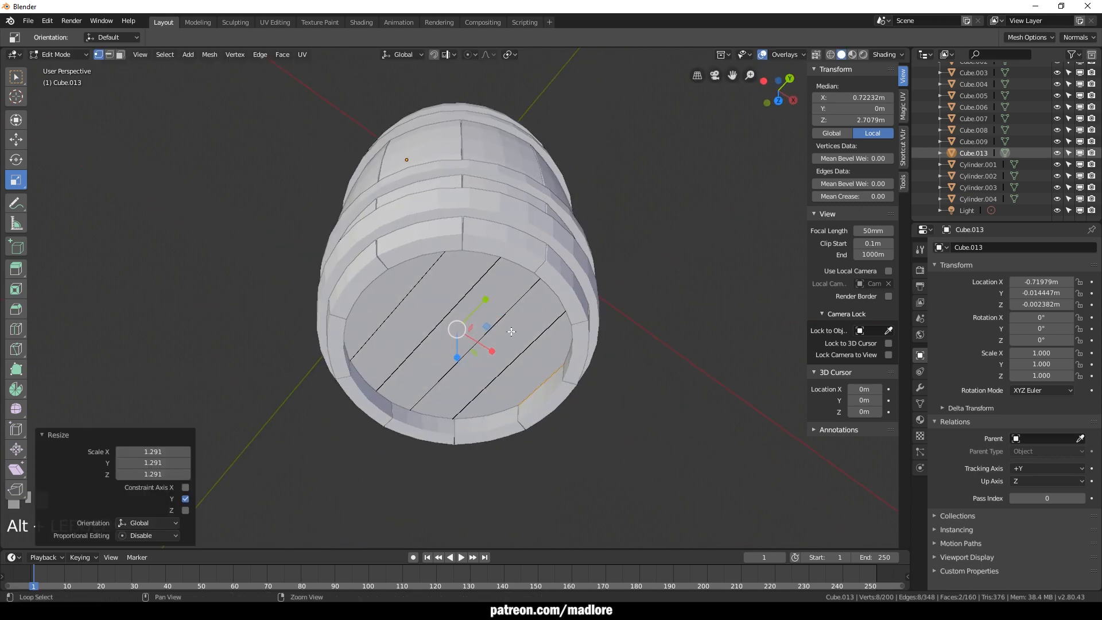
pyautogui.moveTo(487, 300)
pyautogui.mouseDown()
pyautogui.moveTo(514, 287)
pyautogui.moveTo(506, 297)
pyautogui.mouseUp()
# Select the entire lid and inner barrel mesh and scale it slightly along X and Y
pyautogui.keyDown('alt'); pyautogui.keyDown('shift'); pyautogui.moveTo(616, 447); pyautogui.dragTo(624, 344); pyautogui.keyUp('shift'); pyautogui.keyUp('alt')
pyautogui.press('3')
pyautogui.press('a')
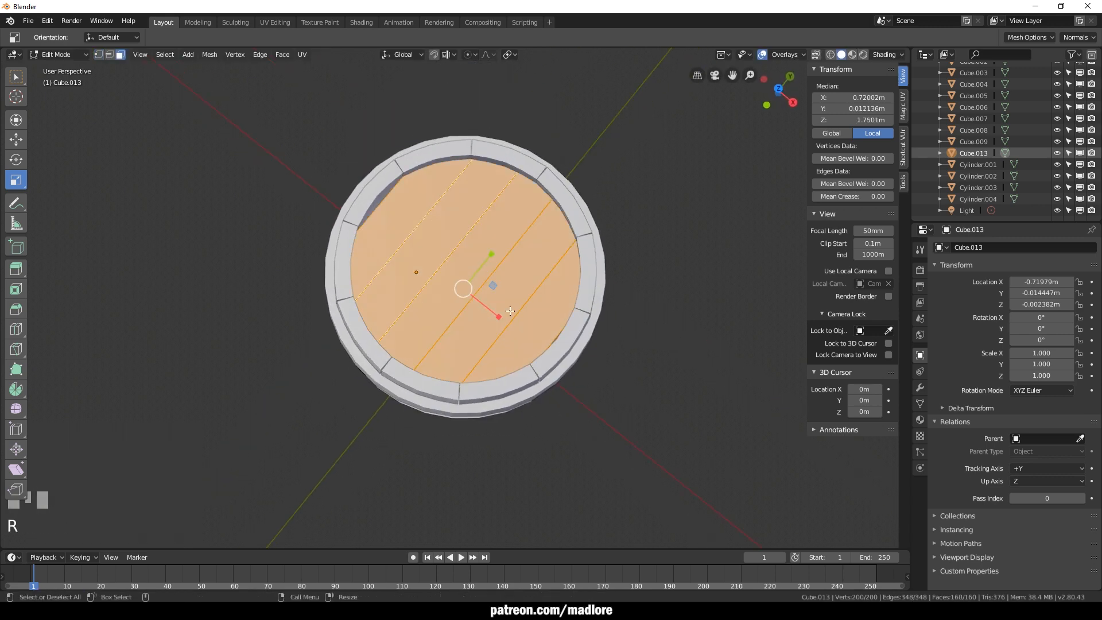
pyautogui.moveTo(499, 316); pyautogui.dragTo(503, 319)
pyautogui.press('1')
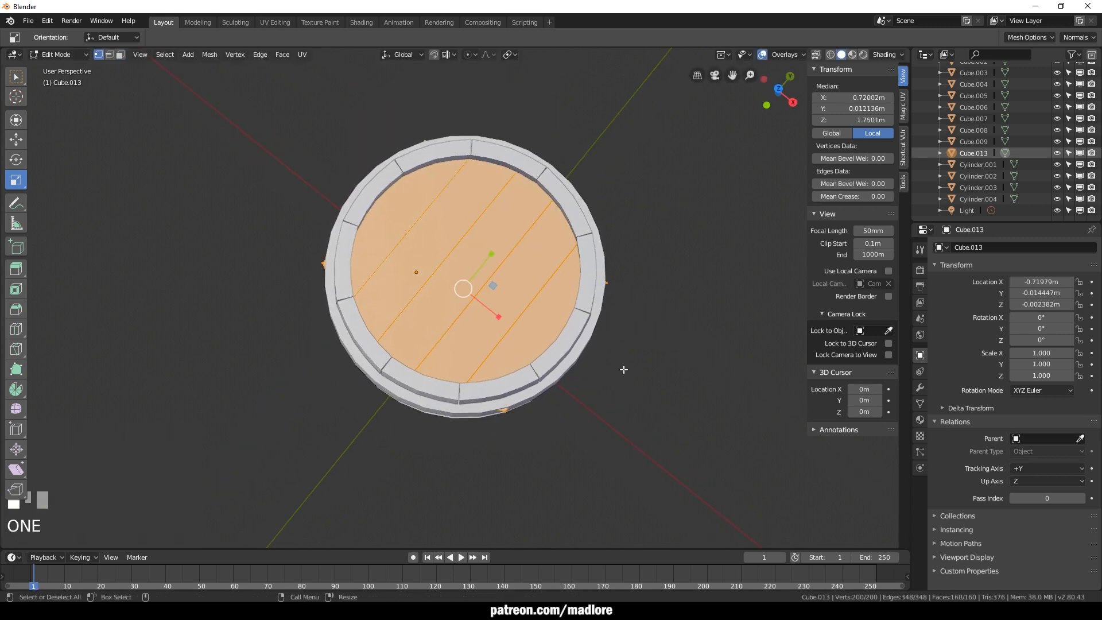
pyautogui.scroll(-1, 516, 392)
pyautogui.moveTo(489, 253); pyautogui.dragTo(496, 258)
pyautogui.press('1')
pyautogui.moveTo(319, 247); pyautogui.dragTo(353, 284)
pyautogui.keyDown('alt'); pyautogui.moveTo(353, 285); pyautogui.dragTo(404, 213); pyautogui.keyUp('alt')
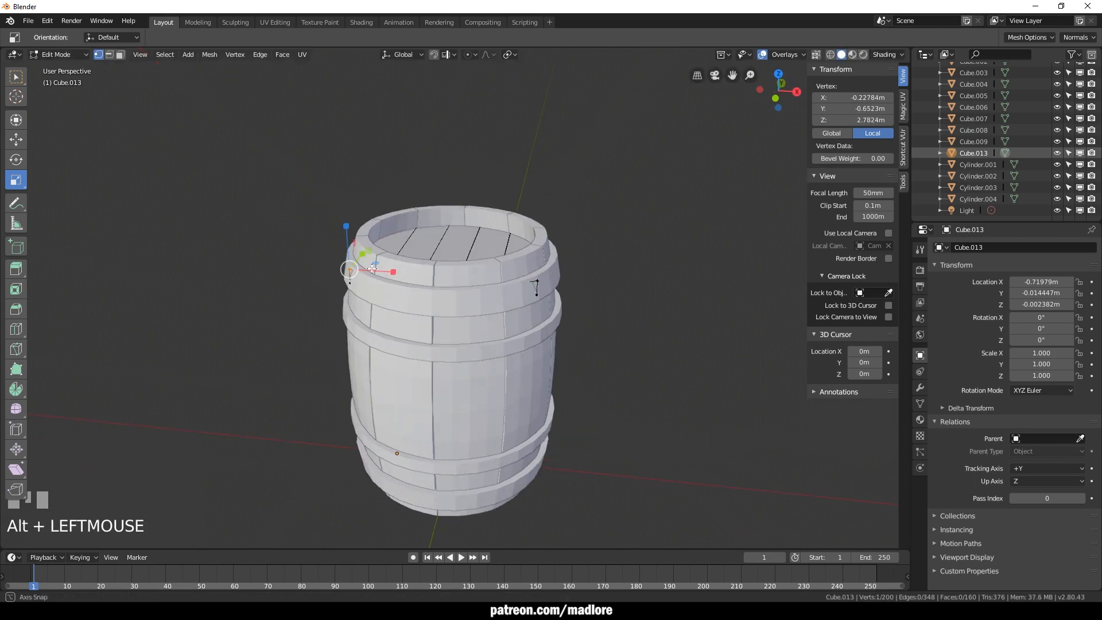
# Select the four outermost lid corners through the mesh and scale them so they stay hidden inside the barrel wall
pyautogui.hotkey('alt', 'z')
pyautogui.moveTo(251, 119); pyautogui.dragTo(281, 167)
pyautogui.keyDown('shift'); pyautogui.moveTo(616, 121); pyautogui.dragTo(634, 180); pyautogui.keyUp('shift')
pyautogui.scroll(-1, 644, 195)
pyautogui.keyDown('alt'); pyautogui.moveTo(648, 197); pyautogui.dragTo(626, 224, button='middle'); pyautogui.keyUp('alt')
pyautogui.keyDown('alt'); pyautogui.moveTo(626, 224); pyautogui.dragTo(586, 228); pyautogui.keyUp('alt')
pyautogui.keyDown('shift'); pyautogui.moveTo(651, 179); pyautogui.dragTo(611, 233); pyautogui.keyUp('shift')
pyautogui.keyDown('alt'); pyautogui.moveTo(610, 234); pyautogui.dragTo(725, 232); pyautogui.keyUp('alt')
pyautogui.keyDown('shift'); pyautogui.moveTo(245, 182); pyautogui.dragTo(288, 233); pyautogui.keyUp('shift')
pyautogui.hotkey('alt', 'z')
pyautogui.keyDown('alt'); pyautogui.moveTo(604, 280); pyautogui.dragTo(597, 304); pyautogui.keyUp('alt')
pyautogui.moveTo(459, 222); pyautogui.dragTo(497, 258)
pyautogui.moveTo(497, 291); pyautogui.dragTo(521, 240)
pyautogui.hotkey('ctrl', 'z')
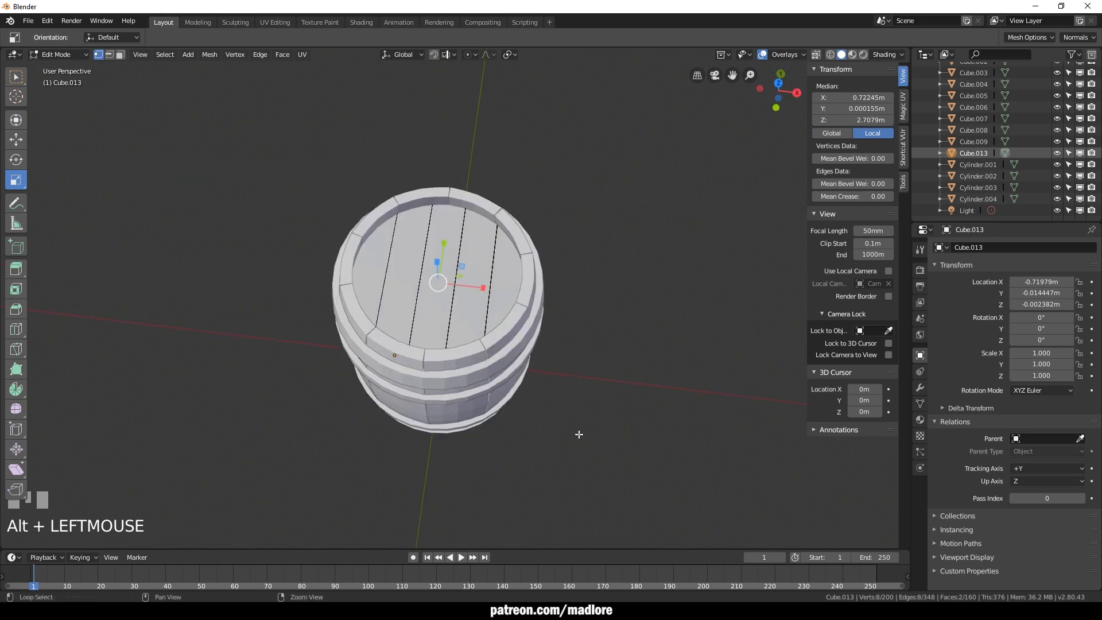
# Examine the isolated lid and inner barrel in Object Mode
pyautogui.press('`')
pyautogui.click(460, 274)
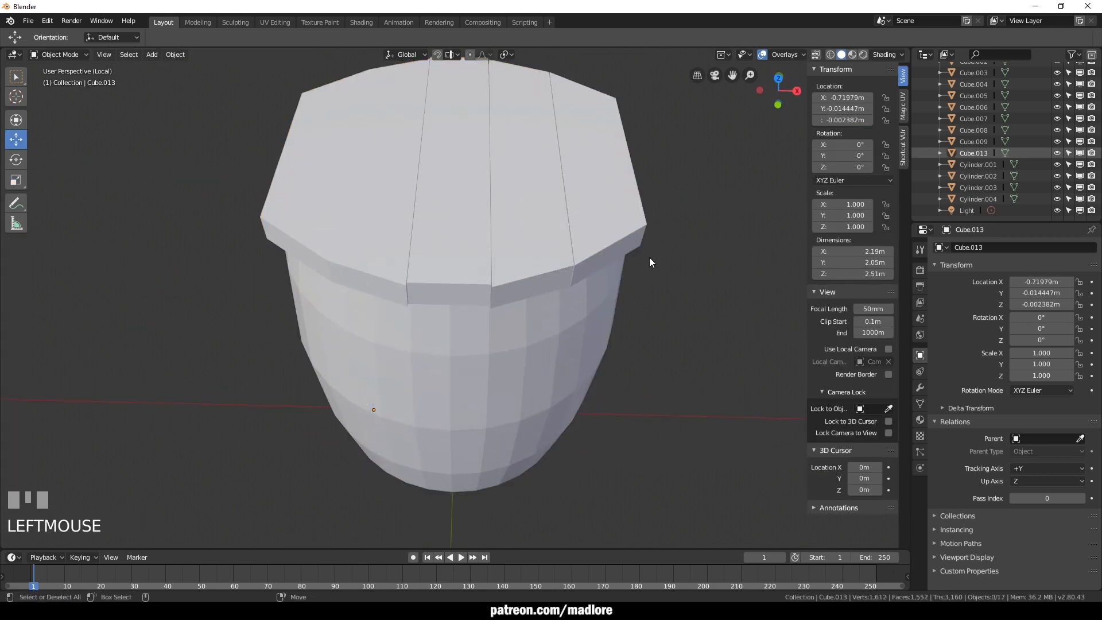
pyautogui.click(592, 293)
pyautogui.scroll(-1, 656, 364)
pyautogui.click(653, 359)
pyautogui.keyDown('alt'); pyautogui.moveTo(523, 348); pyautogui.dragTo(517, 294); pyautogui.keyUp('alt')
# Select all linked faces of the inner barrel and separate them from the lid into their own object
pyautogui.click(412, 185)
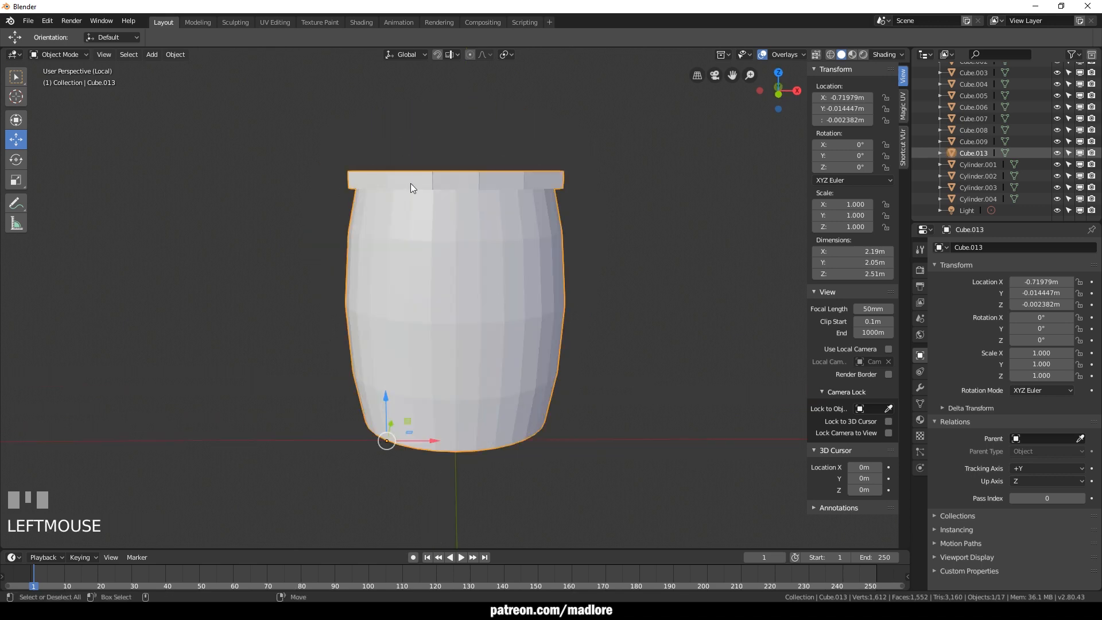
pyautogui.press('Tab')
pyautogui.press('3')
pyautogui.click(389, 282)
pyautogui.hotkey('ctrl', 'l')
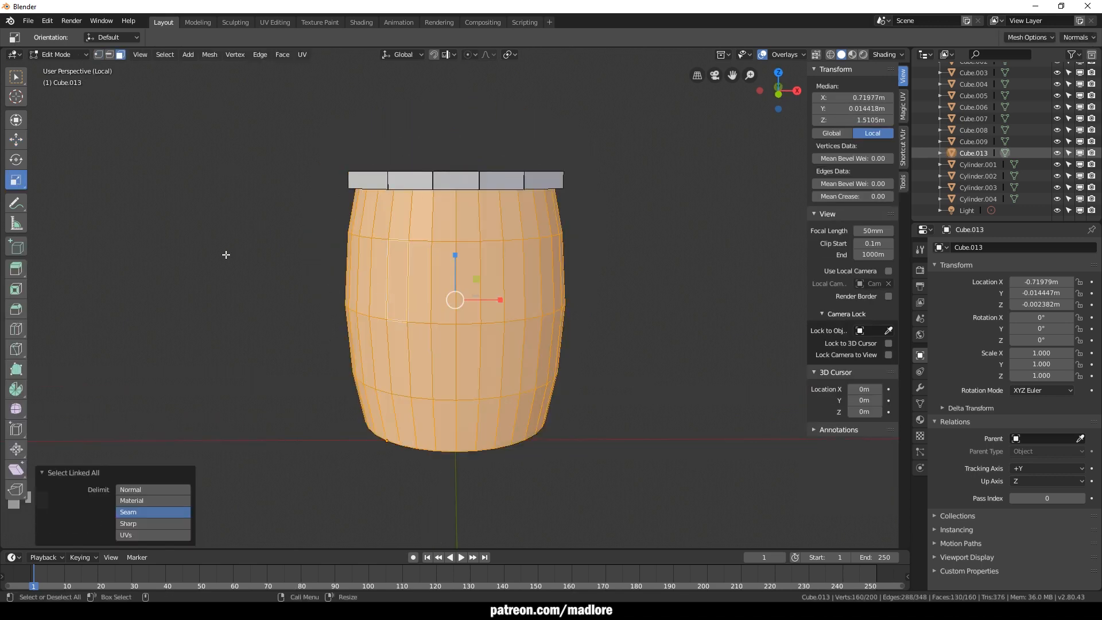
pyautogui.click(210, 54)
pyautogui.hotkey('shift', 'p')
pyautogui.click(226, 193)
pyautogui.press('Tab')
# Set the lid object's origin to its geometry
pyautogui.click(359, 185)
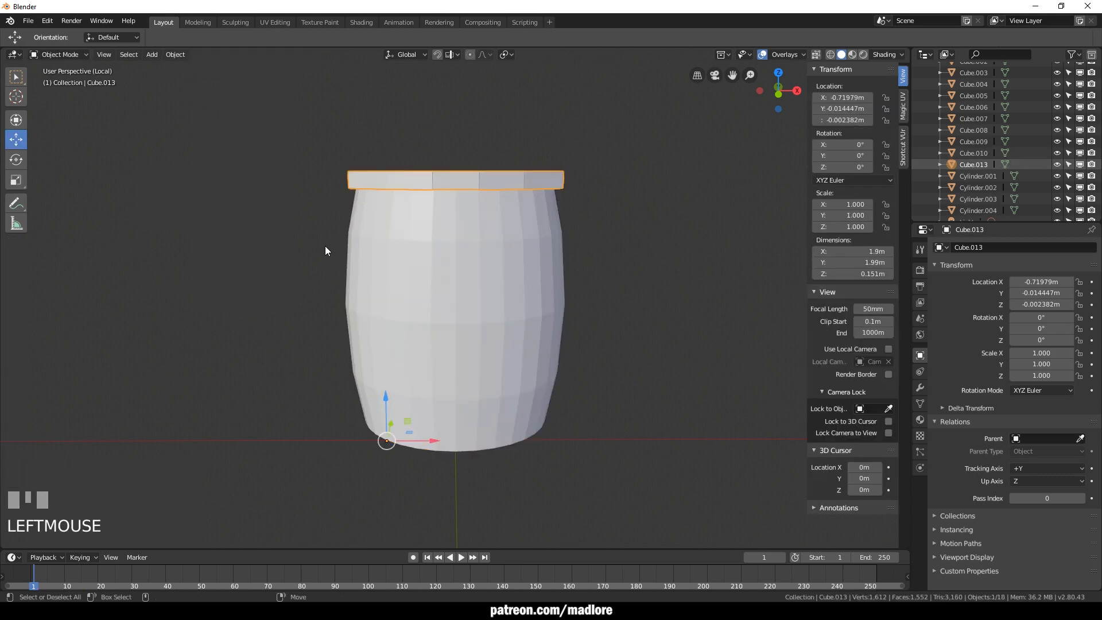
pyautogui.hotkey('alt', 'q')
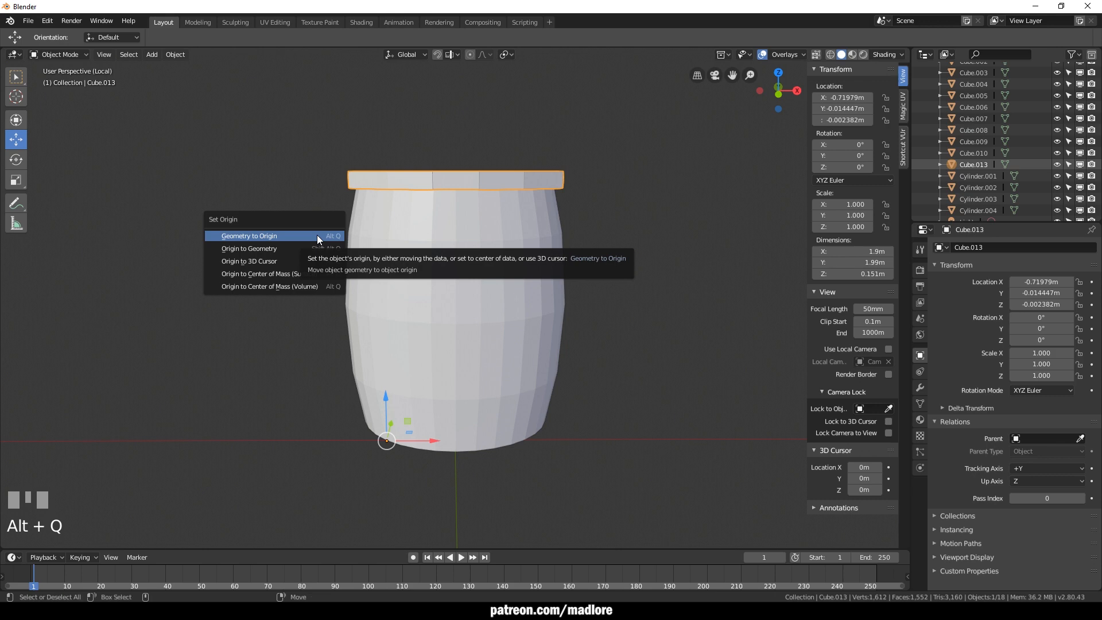
pyautogui.click(317, 236)
# Duplicate the lid and move the copy -2.38 m along Z to close the barrel's underside
pyautogui.hotkey('ctrl', 'd')
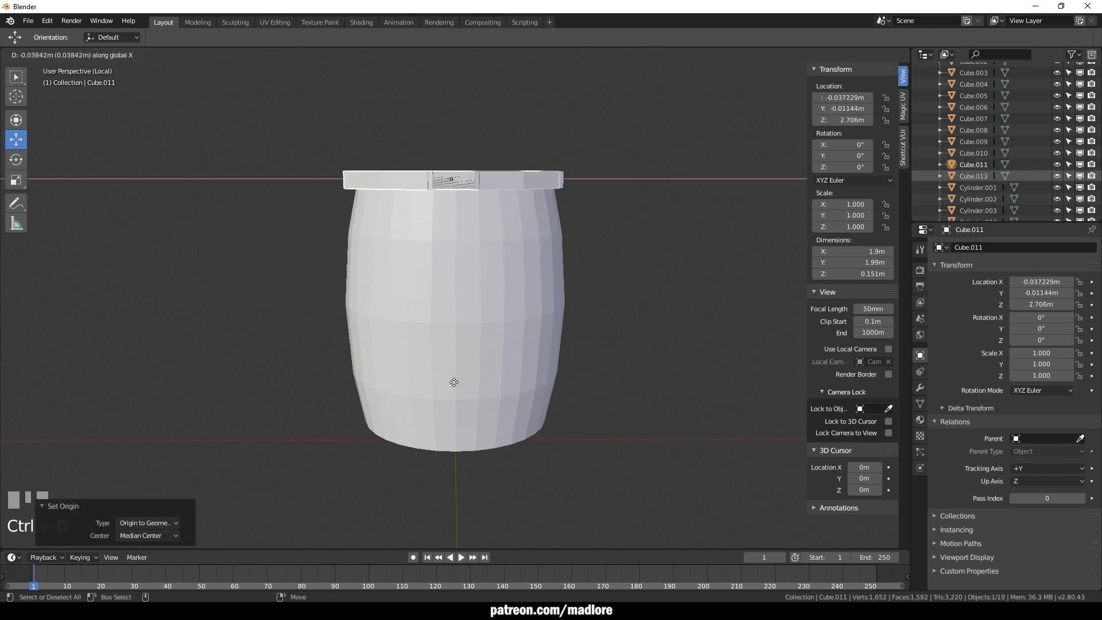
pyautogui.press('z')
pyautogui.click(450, 419)
pyautogui.press('e')
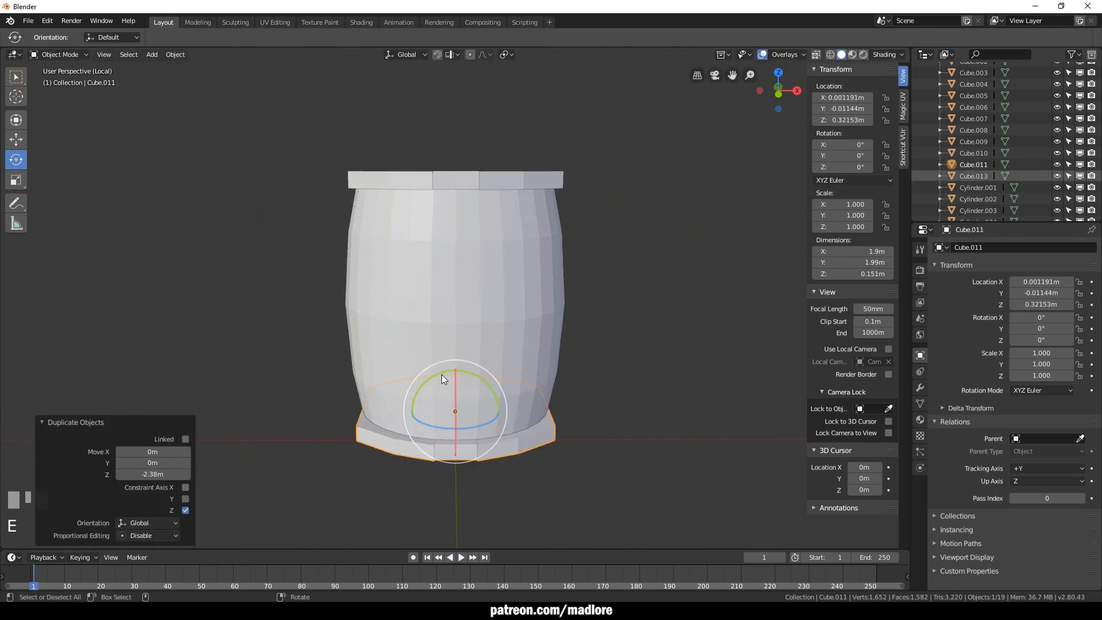
pyautogui.keyDown('alt'); pyautogui.moveTo(586, 410); pyautogui.dragTo(590, 371, button='middle'); pyautogui.keyUp('alt')
pyautogui.press('space')
pyautogui.click(592, 426)
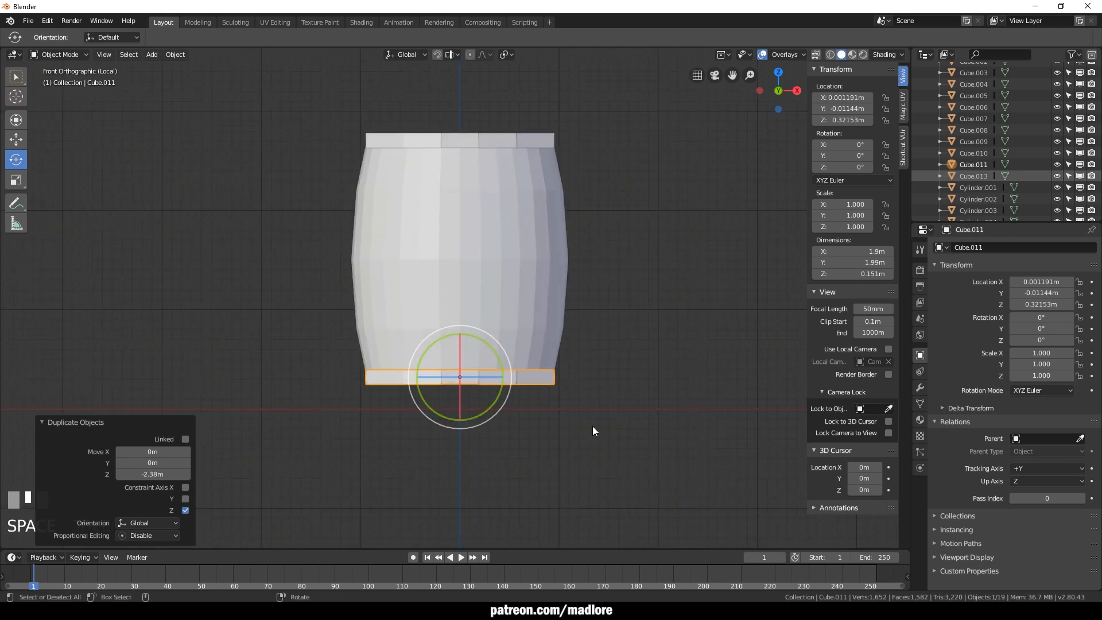
pyautogui.hotkey('alt', 'z')
pyautogui.keyDown('alt'); pyautogui.moveTo(566, 428); pyautogui.dragTo(567, 336); pyautogui.keyUp('alt')
# Try to move the bottom lid copy along Z with the other selected objects
pyautogui.press('w')
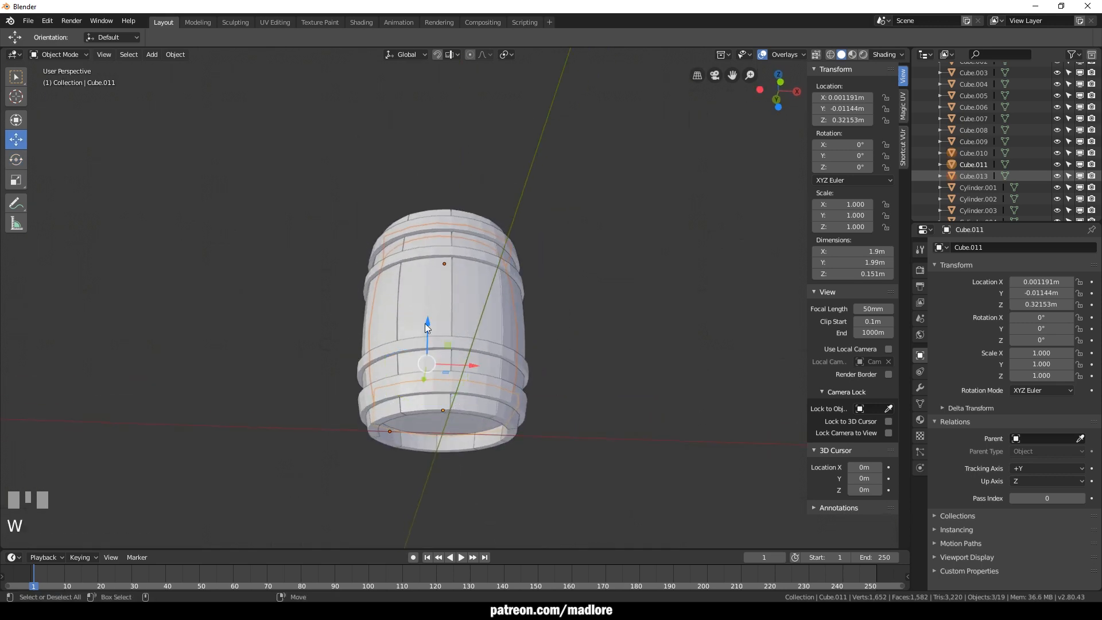
pyautogui.moveTo(425, 323); pyautogui.dragTo(427, 334)
pyautogui.hotkey('ctrl', 'z')
pyautogui.keyDown('alt'); pyautogui.moveTo(565, 338); pyautogui.dragTo(588, 392); pyautogui.keyUp('alt')
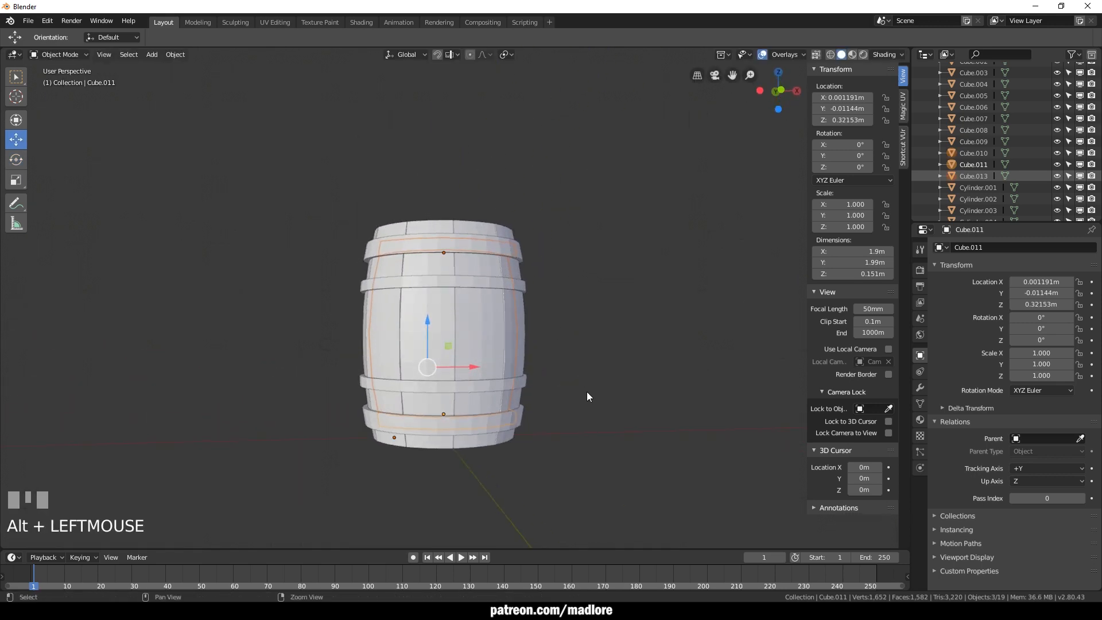
pyautogui.press('/')
pyautogui.click(613, 485)
pyautogui.hotkey('alt', 'z')
pyautogui.keyDown('alt'); pyautogui.moveTo(464, 363); pyautogui.dragTo(432, 337); pyautogui.keyUp('alt')
pyautogui.hotkey('ctrl', 'z')
# Select the top and bottom lids and inspect their placement in the barrel from the front and from above
pyautogui.click(975, 175)
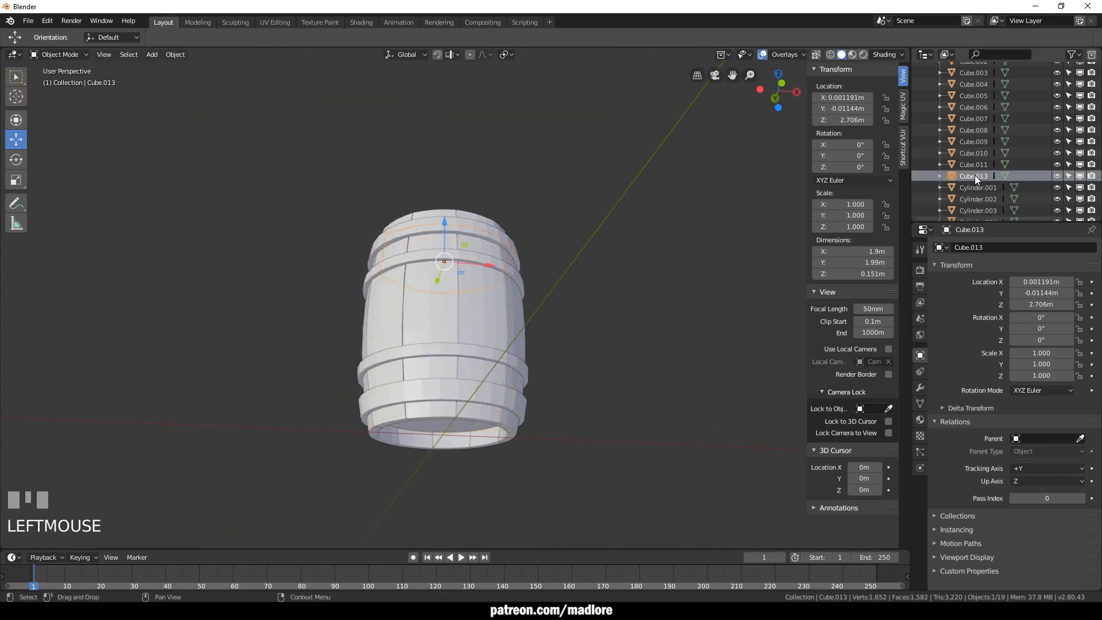
pyautogui.click(975, 166)
pyautogui.moveTo(434, 366)
pyautogui.mouseDown()
pyautogui.moveTo(447, 380)
pyautogui.moveTo(445, 370)
pyautogui.mouseUp()
pyautogui.keyDown('alt'); pyautogui.moveTo(619, 310); pyautogui.dragTo(476, 242); pyautogui.keyUp('alt')
pyautogui.press('space')
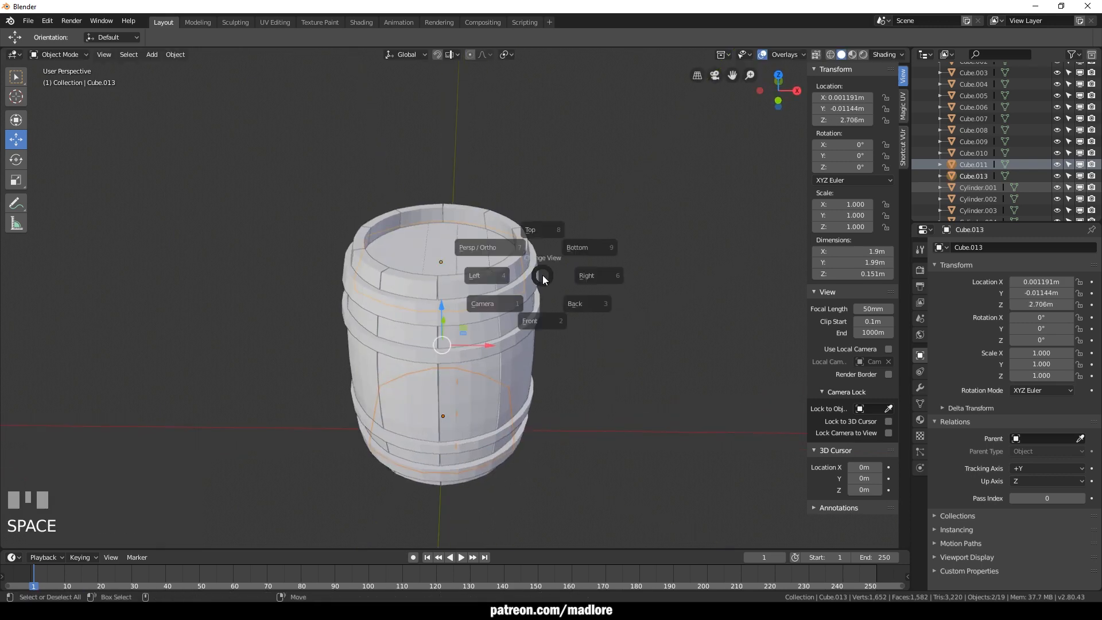
pyautogui.scroll(2, 586, 404)
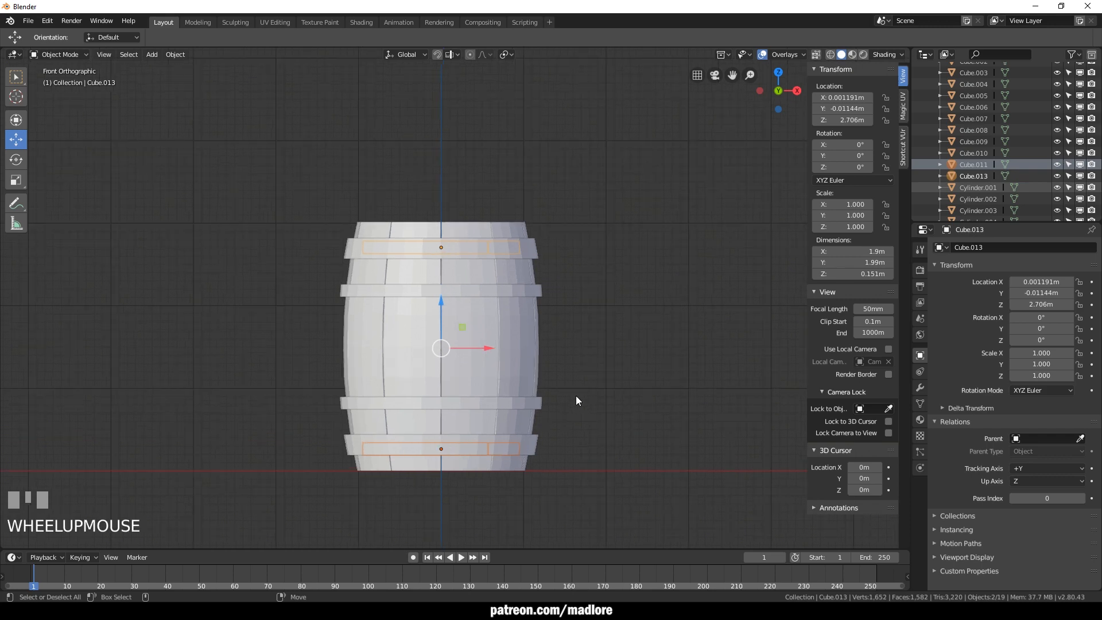
pyautogui.keyDown('ctrl'); pyautogui.moveTo(345, 205); pyautogui.dragTo(476, 274); pyautogui.keyUp('ctrl')
pyautogui.moveTo(441, 403); pyautogui.dragTo(595, 425)
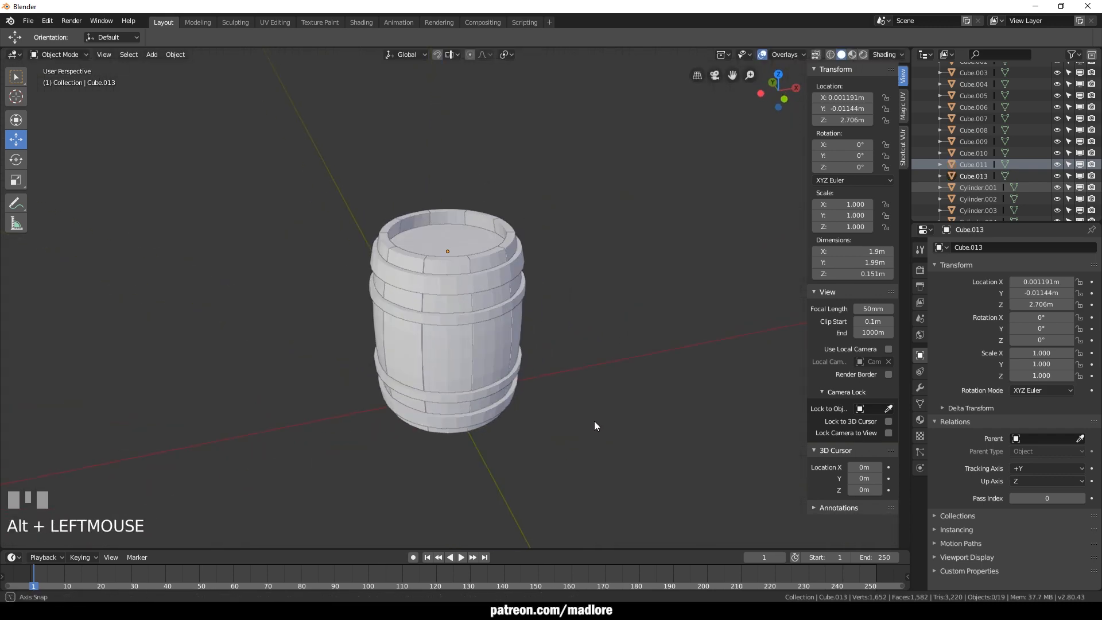
pyautogui.scroll(2, 599, 408)
pyautogui.keyDown('alt'); pyautogui.moveTo(567, 301); pyautogui.dragTo(571, 362); pyautogui.keyUp('alt')
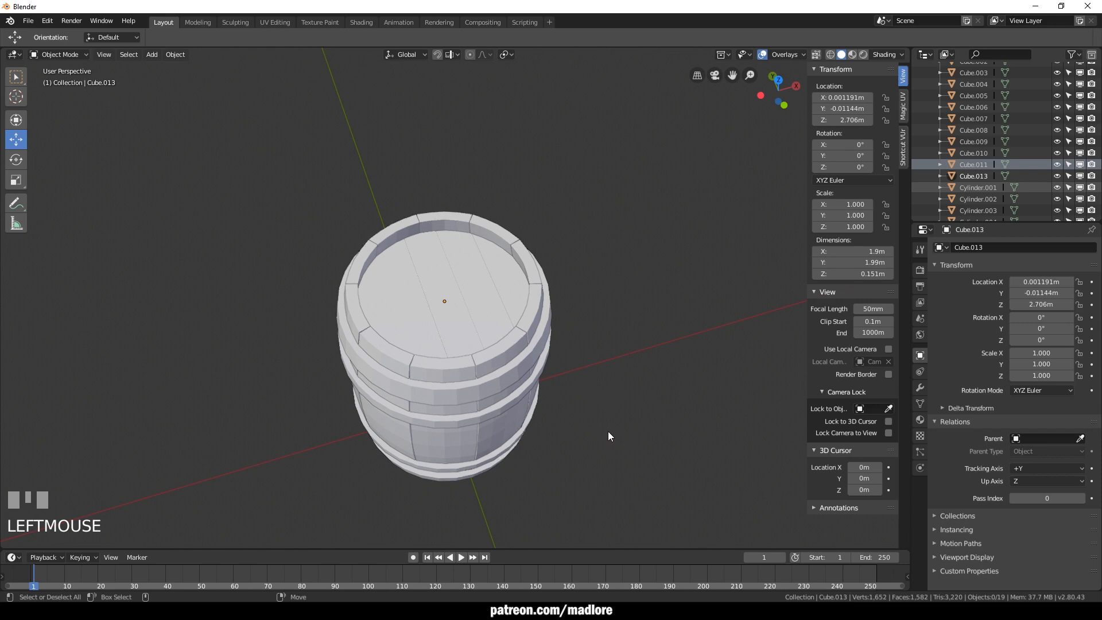
pyautogui.keyDown('alt'); pyautogui.moveTo(608, 433); pyautogui.dragTo(556, 425); pyautogui.keyUp('alt')
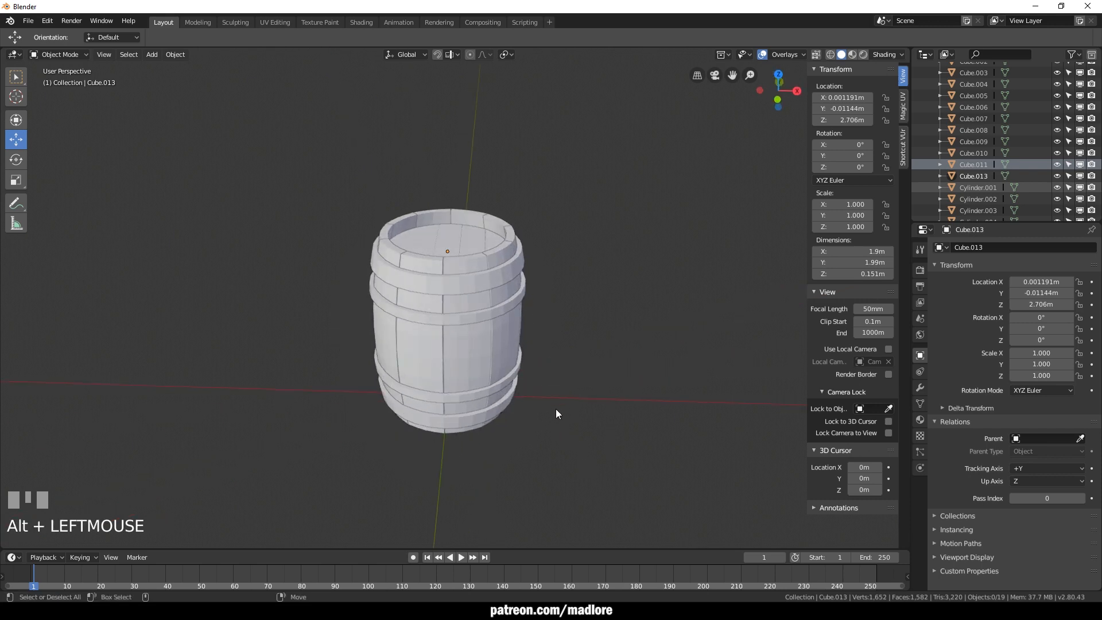
pyautogui.keyDown('alt'); pyautogui.moveTo(333, 358); pyautogui.dragTo(310, 374, button='middle'); pyautogui.keyUp('alt')
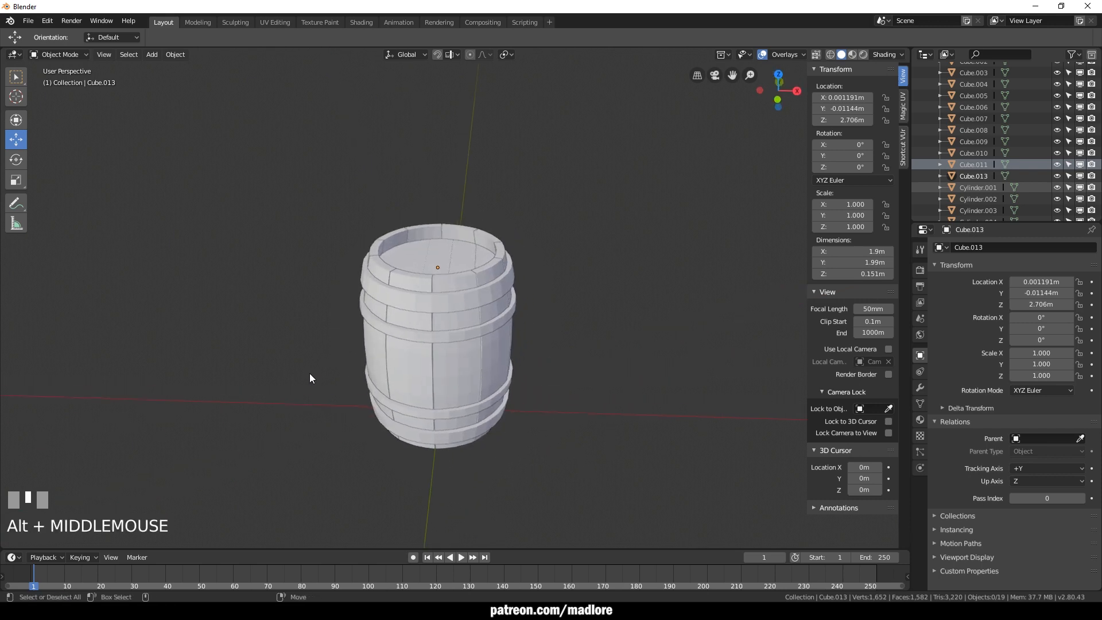
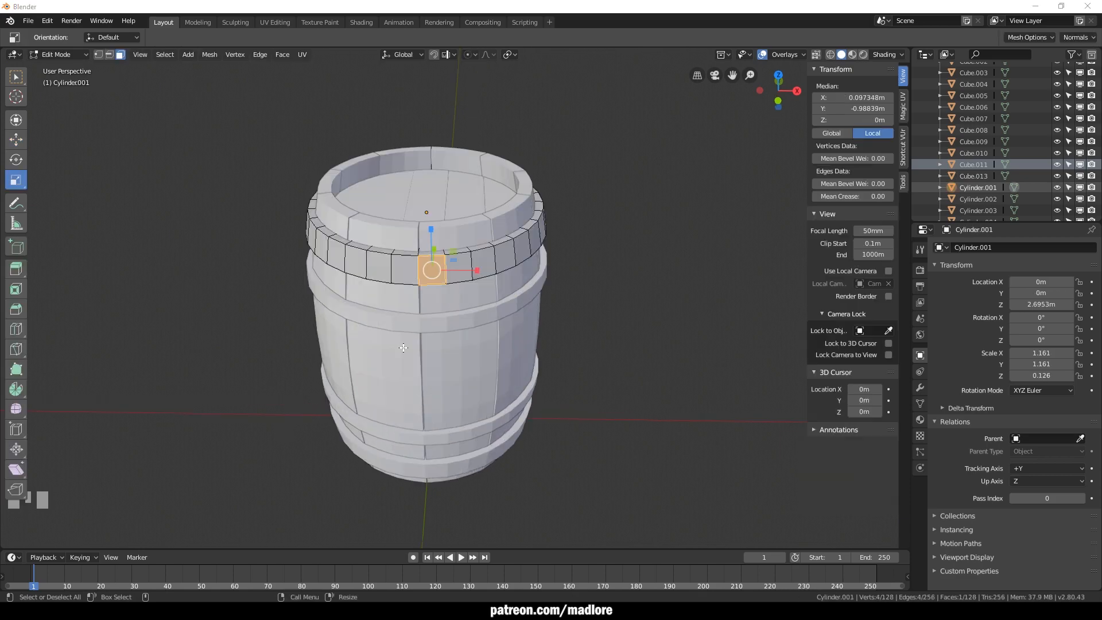
# Leave editing of the top hoop, select all four hoops together and isolate them in local view
pyautogui.moveTo(403, 347); pyautogui.dragTo(350, 368, button='middle')
pyautogui.scroll(4, 404, 347)
pyautogui.scroll(-4, 429, 396)
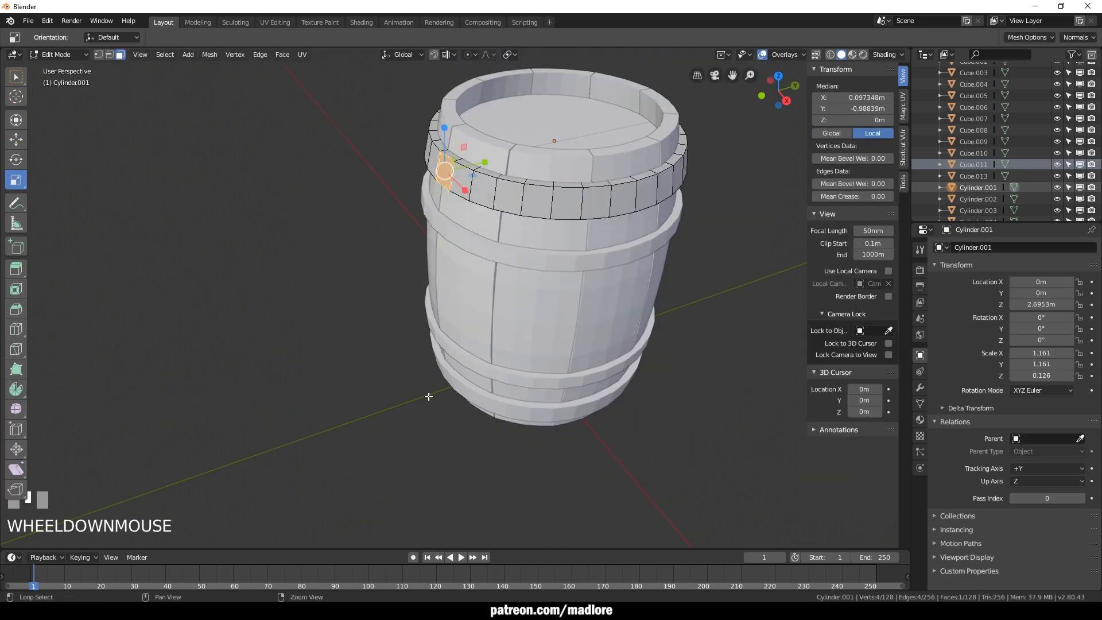
pyautogui.moveTo(429, 396); pyautogui.dragTo(459, 339, button='middle')
pyautogui.press('Tab')
pyautogui.keyDown('shift'); pyautogui.click(402, 434); pyautogui.keyUp('shift')
pyautogui.keyDown('shift'); pyautogui.click(382, 261); pyautogui.keyUp('shift')
pyautogui.keyDown('shift'); pyautogui.click(335, 390); pyautogui.keyUp('shift')
pyautogui.keyDown('alt'); pyautogui.moveTo(377, 369); pyautogui.dragTo(468, 305); pyautogui.keyUp('alt')
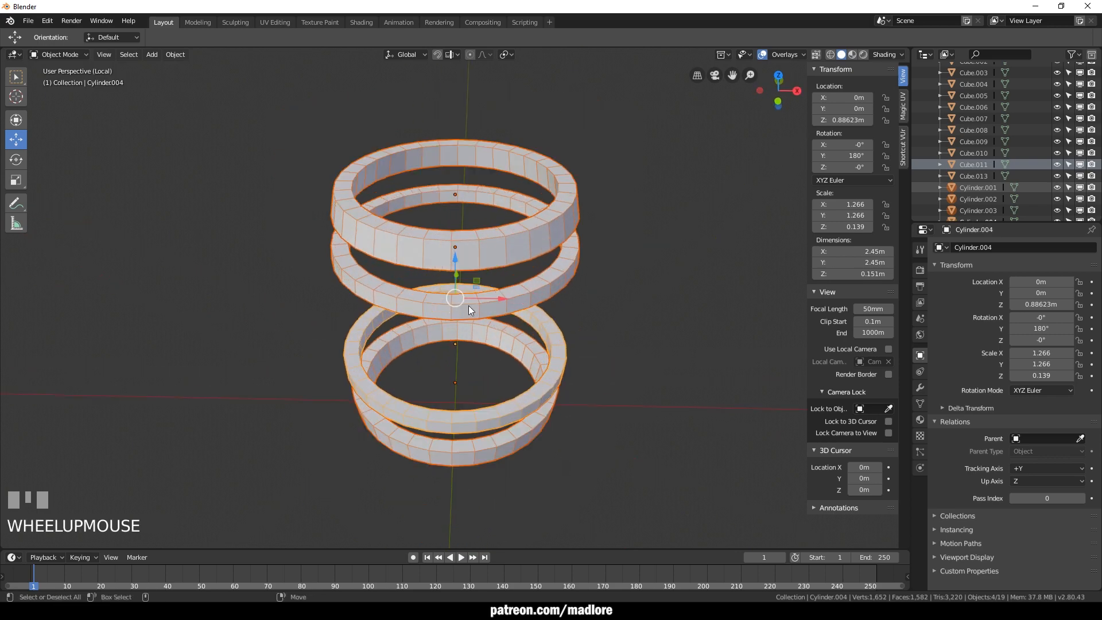
# Extrude one front face on each of the four hoops outward by 0.0451 m along its normal
pyautogui.press('Tab')
pyautogui.click(466, 251)
pyautogui.keyDown('shift'); pyautogui.click(467, 311); pyautogui.keyUp('shift')
pyautogui.keyDown('shift'); pyautogui.click(467, 430); pyautogui.keyUp('shift')
pyautogui.keyDown('shift'); pyautogui.click(469, 460); pyautogui.keyUp('shift')
pyautogui.keyDown('alt'); pyautogui.moveTo(531, 481); pyautogui.dragTo(502, 469, button='middle'); pyautogui.keyUp('alt')
pyautogui.keyDown('alt'); pyautogui.moveTo(502, 470); pyautogui.dragTo(450, 478); pyautogui.keyUp('alt')
pyautogui.press('d')
pyautogui.click(368, 450)
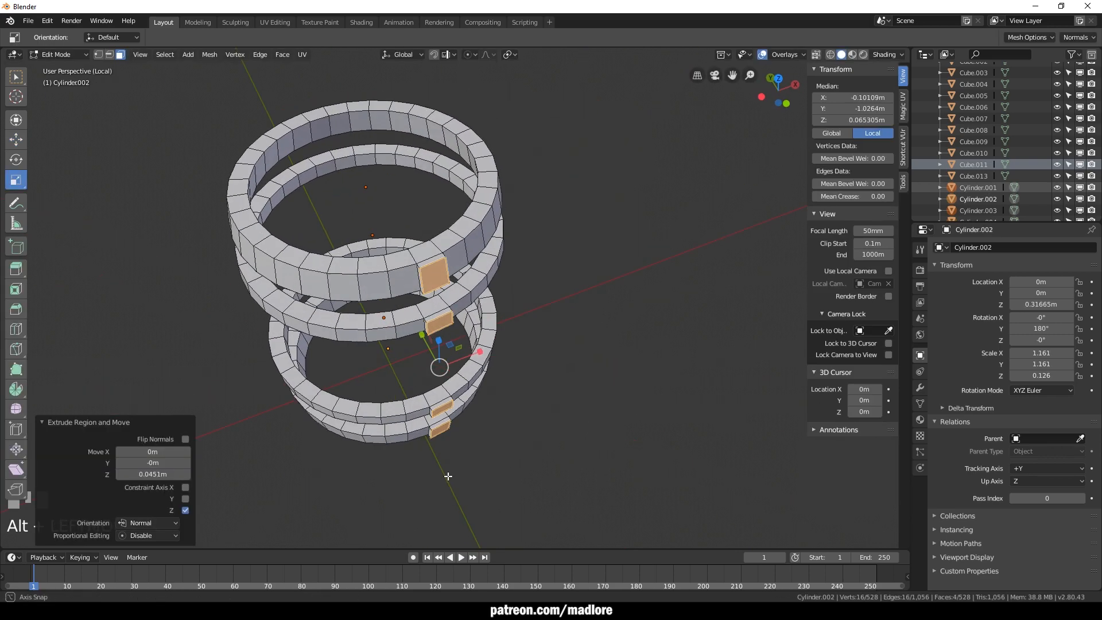
# Select the vertical edges on the -X side of each raised patch and shift them so the patches slope into the hoops
pyautogui.scroll(3, 437, 367)
pyautogui.click(412, 287)
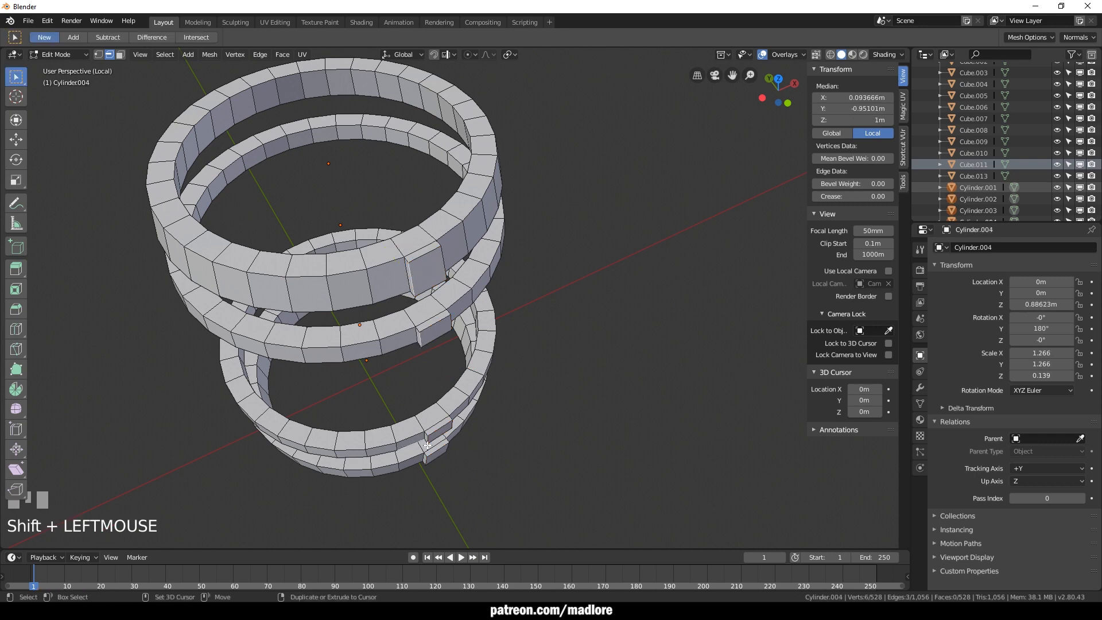
pyautogui.scroll(2, 427, 446)
pyautogui.scroll(-1, 394, 384)
pyautogui.moveTo(393, 384); pyautogui.dragTo(396, 357)
pyautogui.keyDown('alt'); pyautogui.moveTo(402, 373); pyautogui.dragTo(486, 486, button='middle'); pyautogui.keyUp('alt')
pyautogui.hotkey('ctrl', 'z')
pyautogui.moveTo(468, 358); pyautogui.dragTo(489, 349)
pyautogui.keyDown('alt'); pyautogui.moveTo(476, 367); pyautogui.dragTo(516, 407, button='middle'); pyautogui.keyUp('alt')
pyautogui.moveTo(396, 370); pyautogui.dragTo(392, 363)
# Select the patches' +X side edges on all four hoops and adjust them along X, then by -0.0053 m along Y
pyautogui.press('`')
pyautogui.scroll(-2, 532, 479)
pyautogui.keyDown('alt'); pyautogui.moveTo(532, 479); pyautogui.dragTo(429, 439); pyautogui.keyUp('alt')
pyautogui.scroll(2, 345, 344)
pyautogui.press('`')
pyautogui.click(243, 206)
pyautogui.keyDown('shift'); pyautogui.click(271, 315); pyautogui.keyUp('shift')
pyautogui.moveTo(342, 409); pyautogui.dragTo(333, 406)
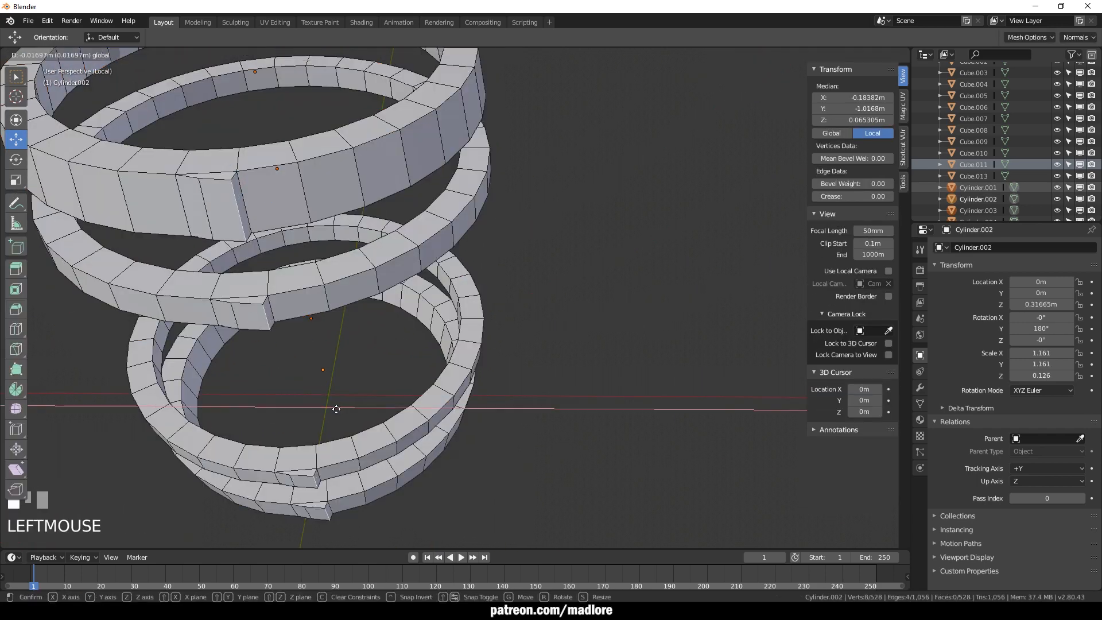
pyautogui.scroll(-2, 430, 394)
pyautogui.keyDown('alt'); pyautogui.moveTo(431, 394); pyautogui.dragTo(513, 366); pyautogui.keyUp('alt')
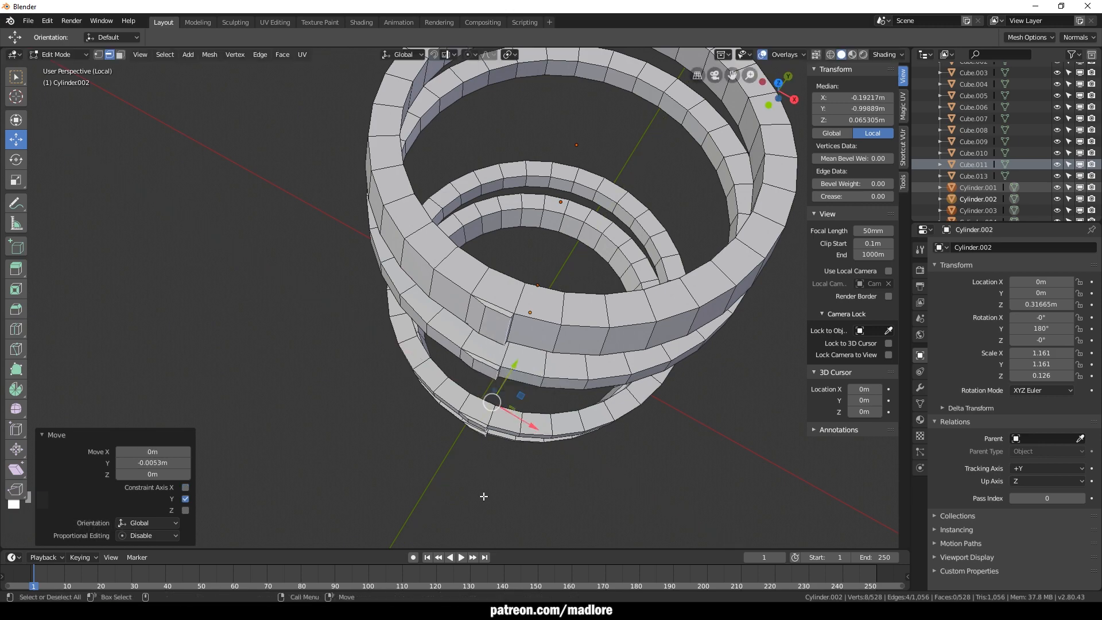
# Select the narrow end face of each hoop's raised patch and extrude all four by 0.0619 m along their normals
pyautogui.scroll(-2, 484, 496)
pyautogui.keyDown('alt'); pyautogui.moveTo(484, 496); pyautogui.dragTo(524, 455); pyautogui.keyUp('alt')
pyautogui.scroll(2, 506, 320)
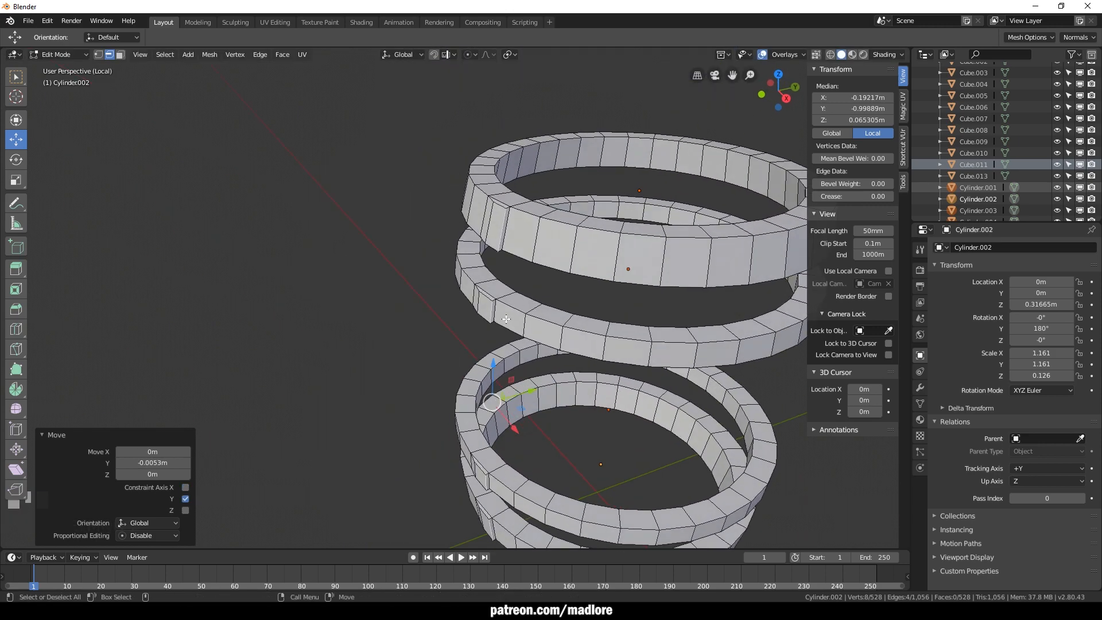
pyautogui.press('3')
pyautogui.click(493, 313)
pyautogui.keyDown('alt'); pyautogui.middleClick(465, 373); pyautogui.keyUp('alt')
pyautogui.click(492, 121)
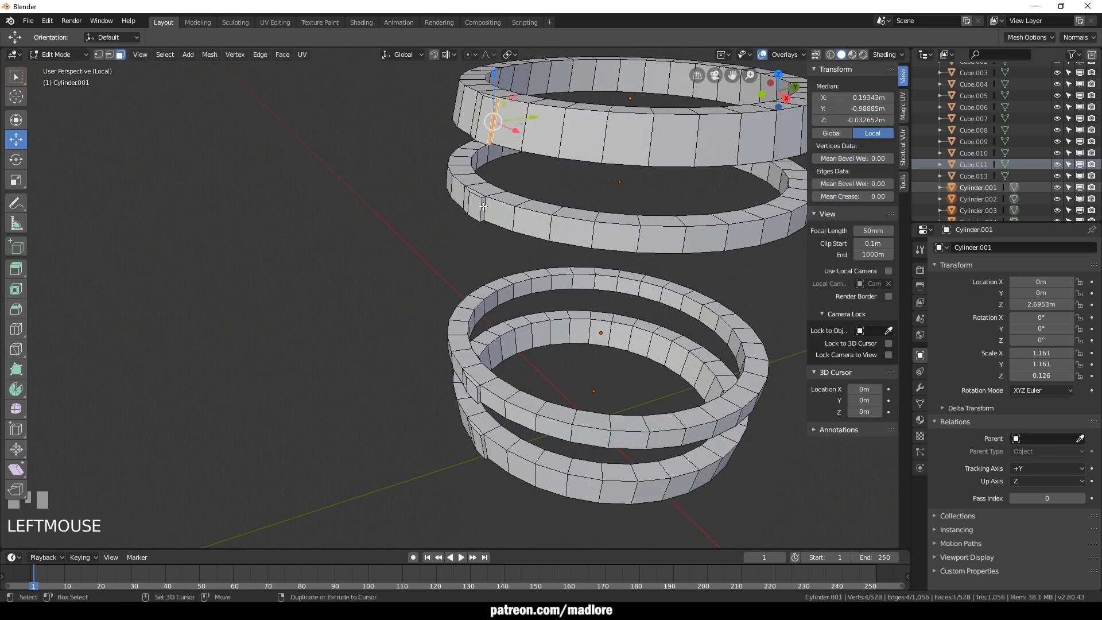
pyautogui.keyDown('shift'); pyautogui.click(483, 207); pyautogui.keyUp('shift')
pyautogui.keyDown('alt'); pyautogui.moveTo(501, 324); pyautogui.dragTo(493, 351, button='middle'); pyautogui.keyUp('alt')
pyautogui.press('d')
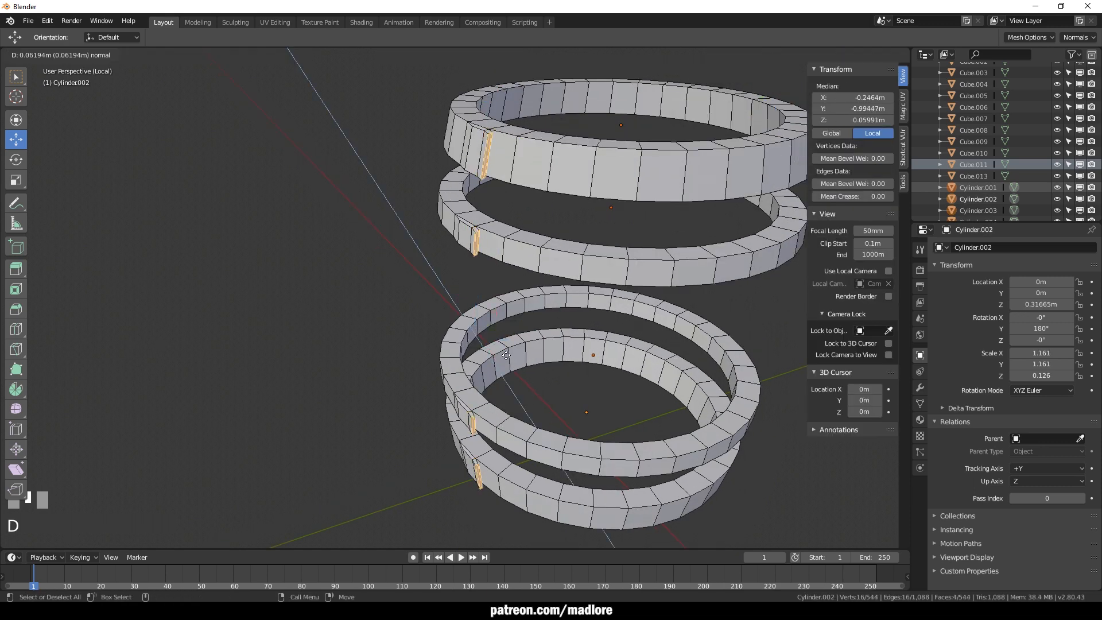
pyautogui.click(501, 357)
# Try to raise the four extruded end faces by 0.00732 m along Z in the front view
pyautogui.keyDown('alt'); pyautogui.moveTo(560, 383); pyautogui.dragTo(660, 352); pyautogui.keyUp('alt')
pyautogui.press('space')
pyautogui.click(660, 372)
pyautogui.scroll(2, 530, 326)
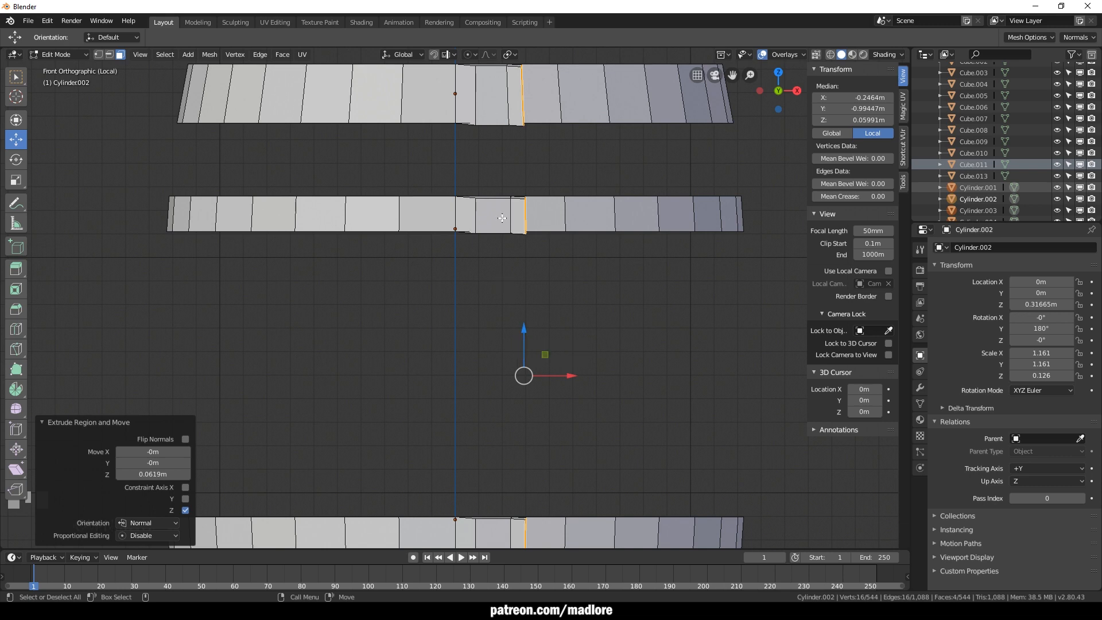
pyautogui.click(525, 339)
pyautogui.scroll(3, 569, 273)
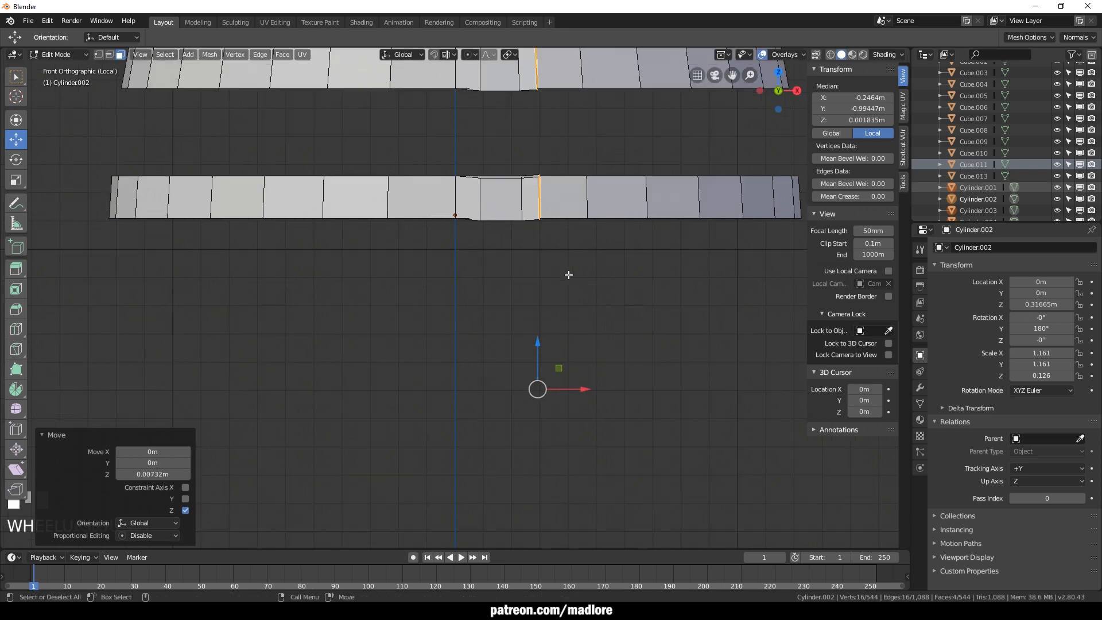
pyautogui.scroll(-2, 508, 409)
pyautogui.hotkey('ctrl', 'z')
# Select the front faces of the raised patches on all four hoops and nudge them along Z
pyautogui.keyDown('shift'); pyautogui.click(479, 239); pyautogui.keyUp('shift')
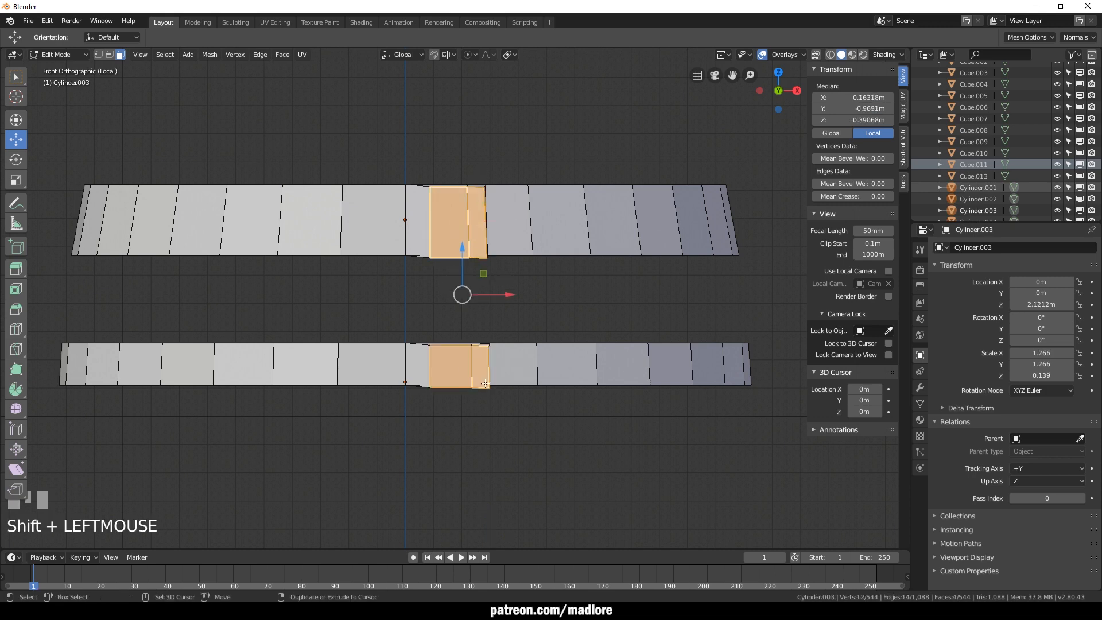
pyautogui.moveTo(482, 212); pyautogui.dragTo(483, 209)
pyautogui.press('2')
pyautogui.scroll(4, 488, 463)
pyautogui.scroll(-2, 520, 377)
pyautogui.keyDown('alt'); pyautogui.moveTo(521, 376); pyautogui.dragTo(468, 416); pyautogui.keyUp('alt')
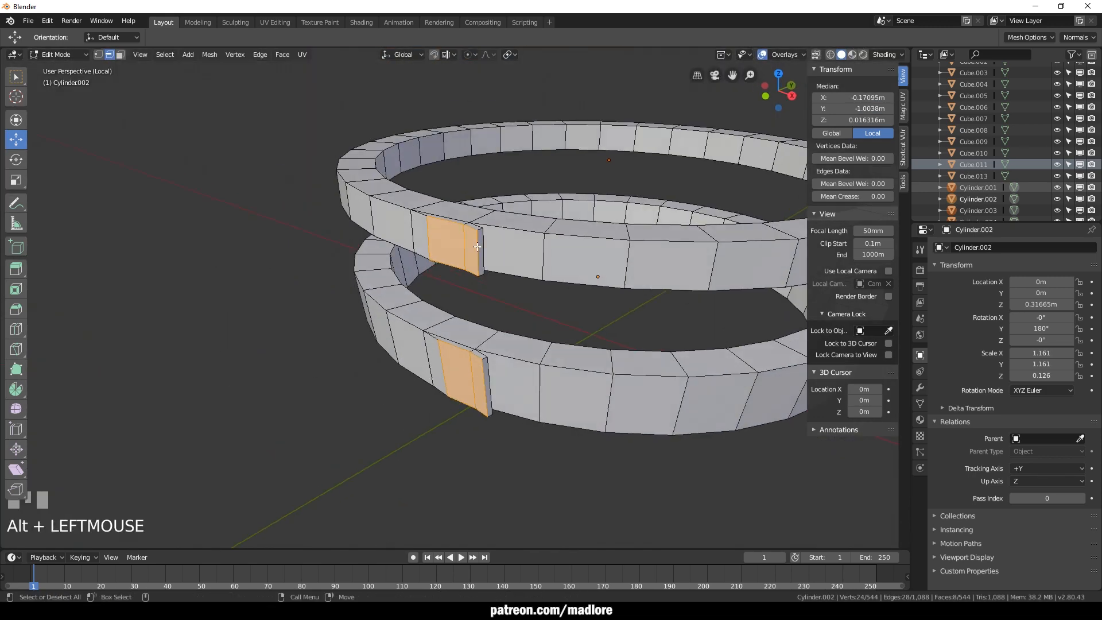
# Select only the narrow end faces of the four patches and nudge them along Z to line up with the hoops
pyautogui.press('3')
pyautogui.click(468, 295)
pyautogui.keyDown('shift'); pyautogui.click(473, 412); pyautogui.keyUp('shift')
pyautogui.keyDown('alt'); pyautogui.middleClick(468, 230); pyautogui.keyUp('alt')
pyautogui.keyDown('shift'); pyautogui.click(352, 471); pyautogui.keyUp('shift')
pyautogui.keyDown('shift'); pyautogui.click(357, 236); pyautogui.keyUp('shift')
pyautogui.scroll(-6, 471, 365)
pyautogui.press('space')
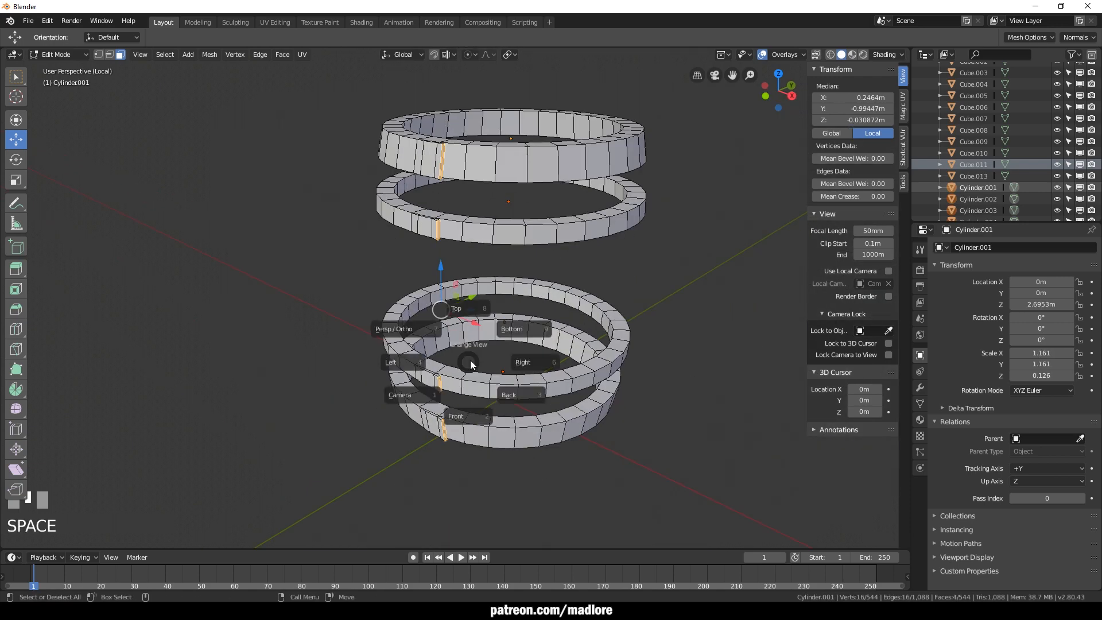
pyautogui.click(469, 414)
pyautogui.scroll(6, 421, 261)
pyautogui.moveTo(418, 286); pyautogui.dragTo(417, 285)
# Move the four patch end faces 0.0241 m along Y toward the hoop surfaces
pyautogui.scroll(-5, 437, 299)
pyautogui.keyDown('alt'); pyautogui.moveTo(611, 325); pyautogui.dragTo(546, 364); pyautogui.keyUp('alt')
pyautogui.scroll(3, 491, 321)
pyautogui.moveTo(488, 328); pyautogui.dragTo(491, 326)
pyautogui.scroll(-4, 493, 331)
pyautogui.keyDown('alt'); pyautogui.moveTo(516, 413); pyautogui.dragTo(569, 409); pyautogui.keyUp('alt')
# Taper the strap ends by scaling their end faces along Z about Individual Origins, then rescale those of the two middle hoops
pyautogui.press('r')
pyautogui.click(511, 55)
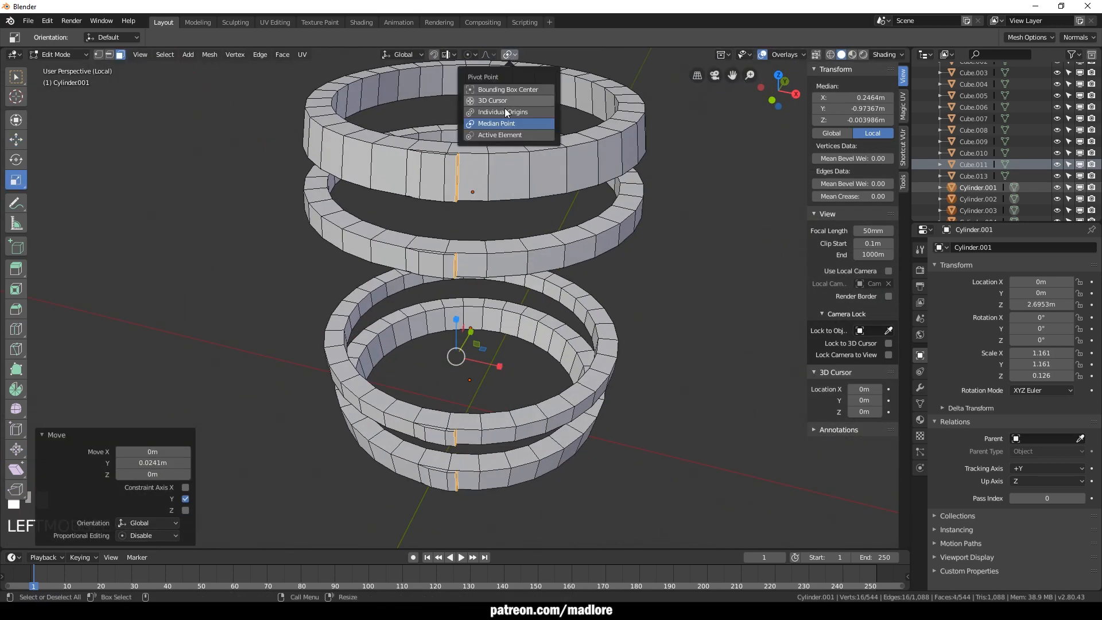
pyautogui.click(506, 111)
pyautogui.moveTo(458, 322)
pyautogui.mouseDown()
pyautogui.moveTo(459, 337)
pyautogui.moveTo(459, 305)
pyautogui.mouseUp()
pyautogui.press('space')
pyautogui.scroll(1, 462, 358)
pyautogui.keyDown('ctrl'); pyautogui.moveTo(477, 485); pyautogui.dragTo(458, 264); pyautogui.keyUp('ctrl')
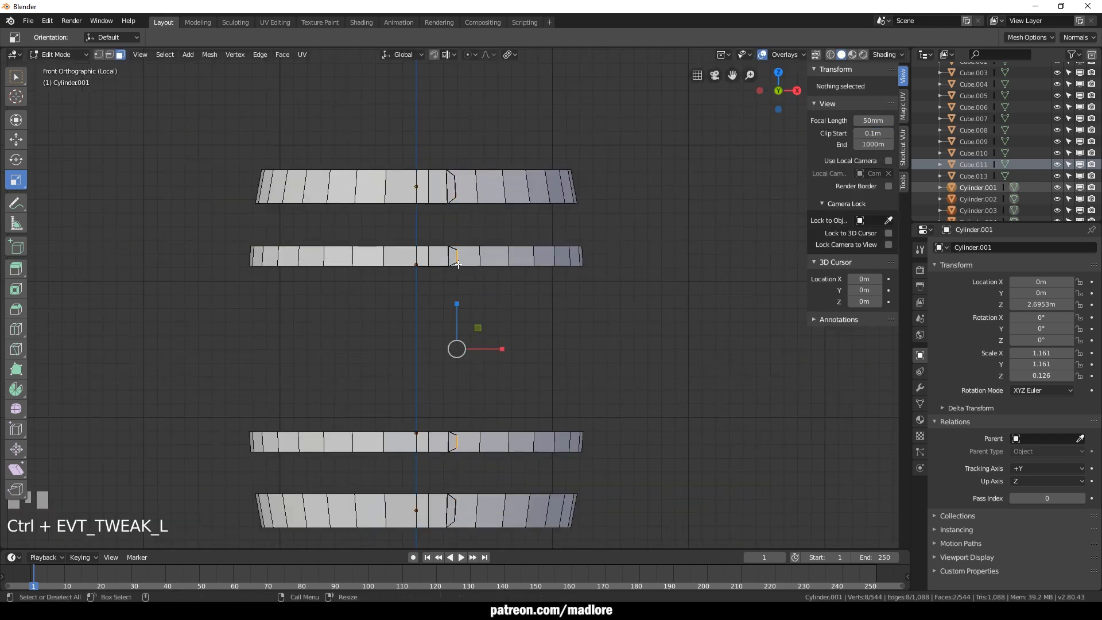
pyautogui.moveTo(458, 307); pyautogui.dragTo(460, 310)
# Exit local view and leave Edit Mode to show the finished hoops on the whole barrel
pyautogui.keyDown('alt'); pyautogui.moveTo(638, 252); pyautogui.dragTo(576, 316); pyautogui.keyUp('alt')
pyautogui.press('/')
pyautogui.hotkey('alt', 'z')
pyautogui.press('Tab')
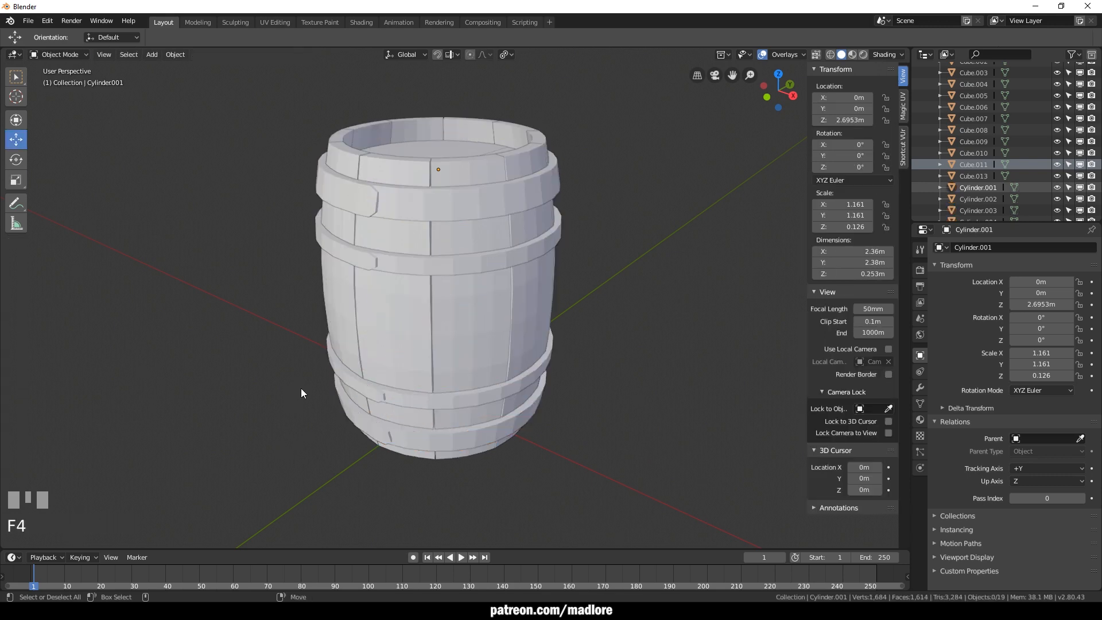
# Select all linked faces of the barrel staves in Edit Mode and scale them by about 1.012 along Y
pyautogui.click(396, 388)
pyautogui.keyDown('alt'); pyautogui.moveTo(396, 389); pyautogui.dragTo(360, 357); pyautogui.keyUp('alt')
pyautogui.click(360, 359)
pyautogui.press('Tab')
pyautogui.doubleClick(360, 358)
pyautogui.keyDown('alt'); pyautogui.moveTo(512, 442); pyautogui.dragTo(406, 480); pyautogui.keyUp('alt')
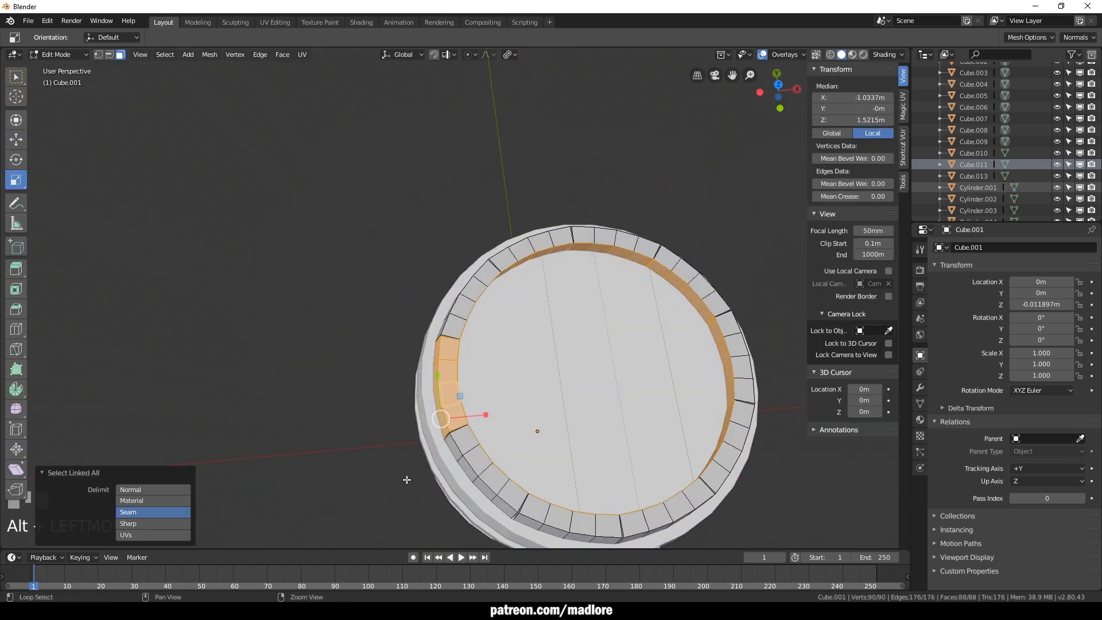
pyautogui.moveTo(433, 377); pyautogui.dragTo(437, 373)
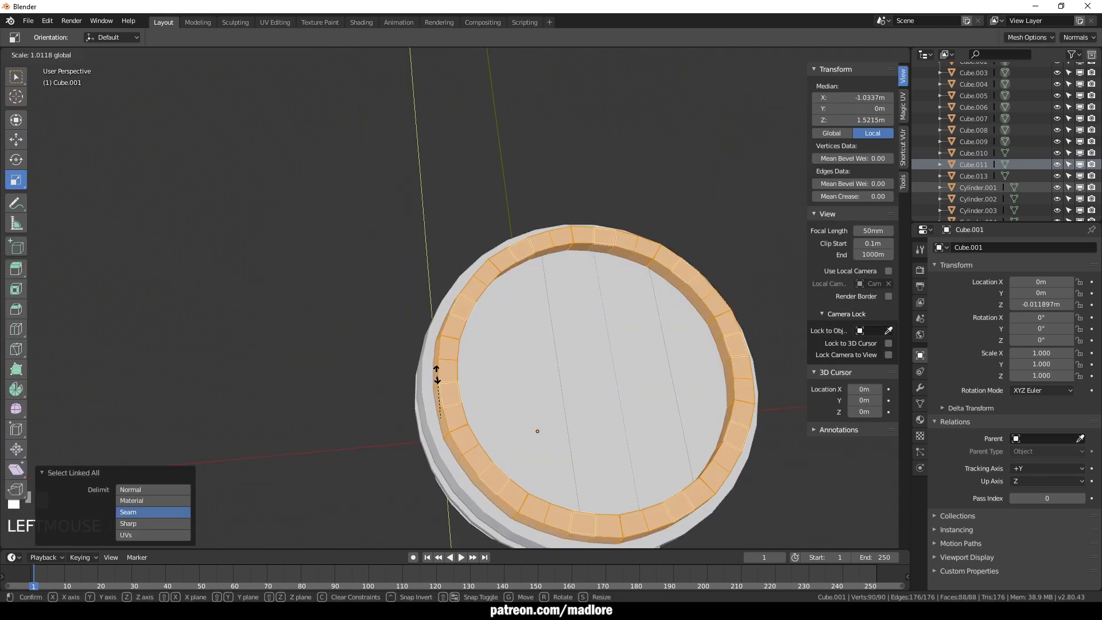
pyautogui.press('Tab')
pyautogui.click(329, 447)
# Add a default mesh cylinder at the world origin
pyautogui.keyDown('alt'); pyautogui.moveTo(330, 447); pyautogui.dragTo(466, 370); pyautogui.keyUp('alt')
pyautogui.keyDown('alt'); pyautogui.moveTo(488, 368); pyautogui.dragTo(538, 357, button='right'); pyautogui.keyUp('alt')
pyautogui.keyDown('alt'); pyautogui.moveTo(540, 358); pyautogui.dragTo(546, 433, button='middle'); pyautogui.keyUp('alt')
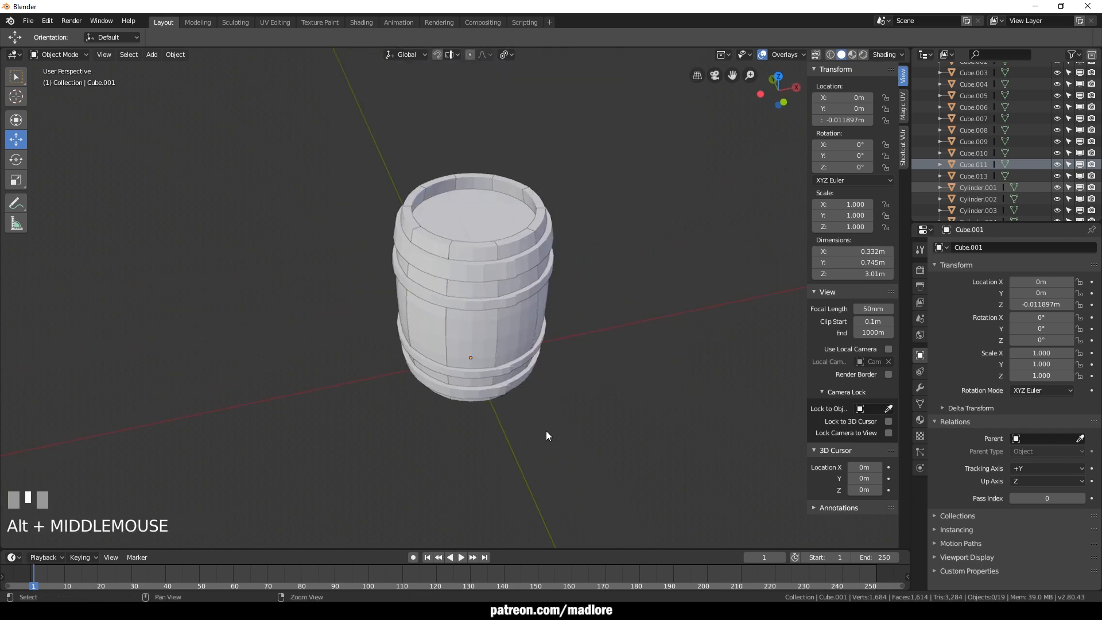
pyautogui.keyDown('alt'); pyautogui.moveTo(546, 431); pyautogui.dragTo(556, 465); pyautogui.keyUp('alt')
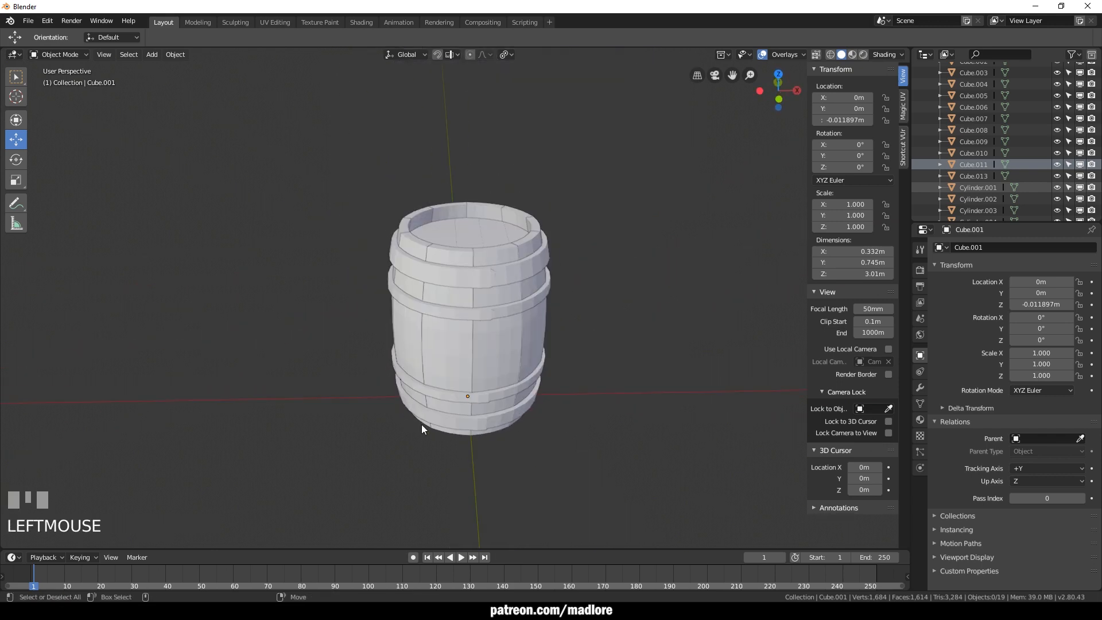
pyautogui.hotkey('shift', 'a')
pyautogui.moveTo(408, 385)
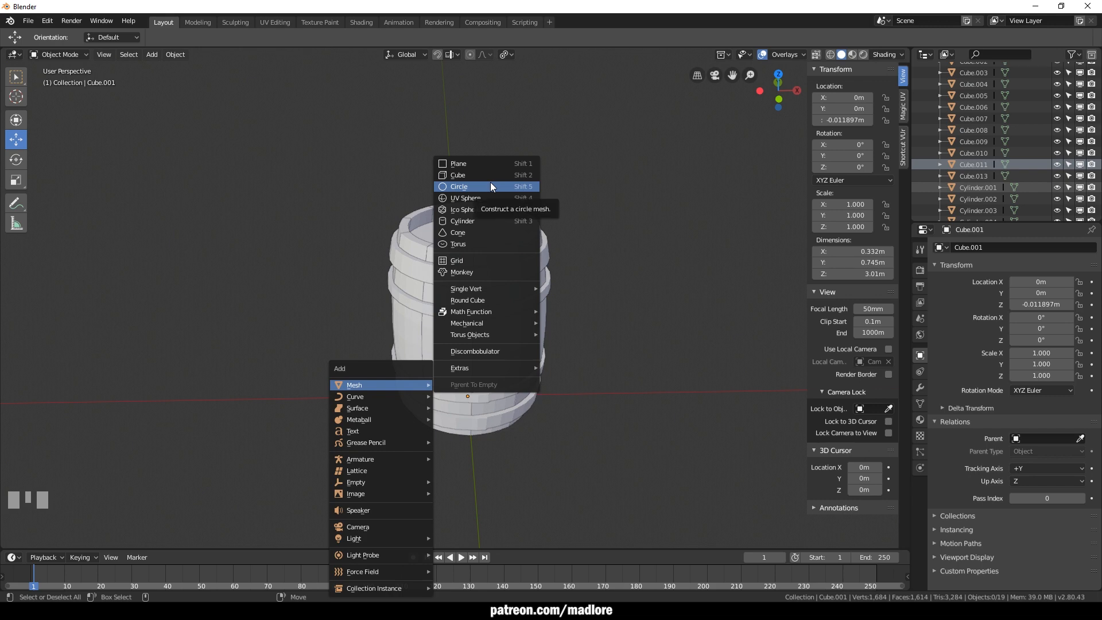
pyautogui.click(482, 221)
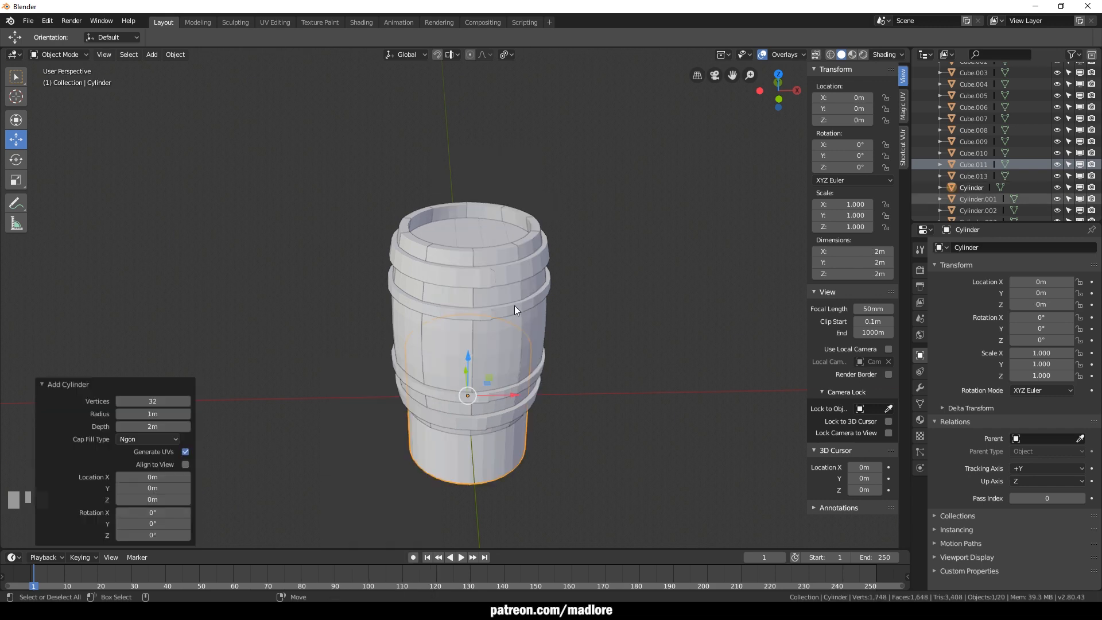
# Raise the whole cylinder along Z in Edit Mode and rotate it so that its axis points along Y
pyautogui.press('3')
pyautogui.doubleClick(468, 368)
pyautogui.press('w')
pyautogui.moveTo(466, 360); pyautogui.dragTo(477, 271)
pyautogui.keyDown('alt'); pyautogui.moveTo(478, 271); pyautogui.dragTo(598, 221); pyautogui.keyUp('alt')
pyautogui.keyDown('ctrl'); pyautogui.moveTo(510, 256); pyautogui.dragTo(507, 248); pyautogui.keyUp('ctrl')
# Move the cylinder to the barrel's front side and scale it uniformly by 0.168
pyautogui.press('r')
pyautogui.press('w')
pyautogui.moveTo(428, 268); pyautogui.dragTo(505, 272)
pyautogui.press('r')
pyautogui.moveTo(660, 324); pyautogui.dragTo(547, 289)
pyautogui.keyDown('alt'); pyautogui.moveTo(624, 314); pyautogui.dragTo(538, 345, button='middle'); pyautogui.keyUp('alt')
pyautogui.keyDown('alt'); pyautogui.moveTo(539, 345); pyautogui.dragTo(424, 363); pyautogui.keyUp('alt')
pyautogui.scroll(3, 459, 359)
pyautogui.keyDown('alt'); pyautogui.moveTo(660, 366); pyautogui.dragTo(567, 383); pyautogui.keyUp('alt')
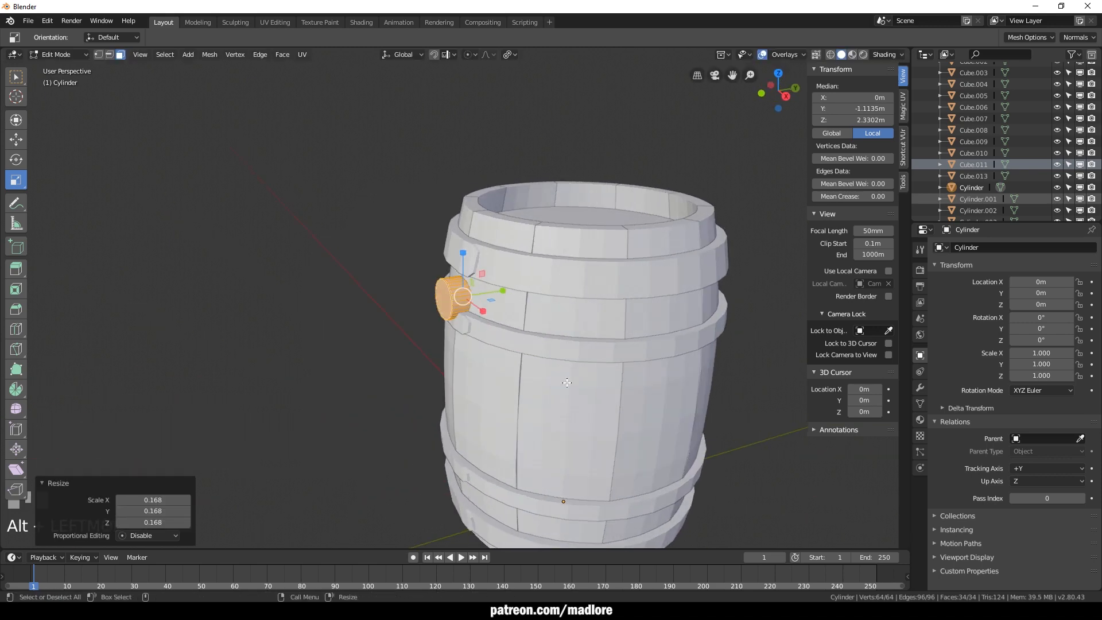
# Move the small cylinder outward and up beside the top hoop, to about Y -1.34 m and Z 2.67 m, and scale it by 0.949
pyautogui.moveTo(498, 291); pyautogui.dragTo(470, 296)
pyautogui.press('r')
pyautogui.moveTo(370, 383); pyautogui.dragTo(365, 391)
pyautogui.moveTo(365, 390); pyautogui.dragTo(391, 379)
pyautogui.press('w')
pyautogui.moveTo(436, 270); pyautogui.dragTo(436, 229)
pyautogui.press('r')
pyautogui.moveTo(380, 362); pyautogui.dragTo(383, 357)
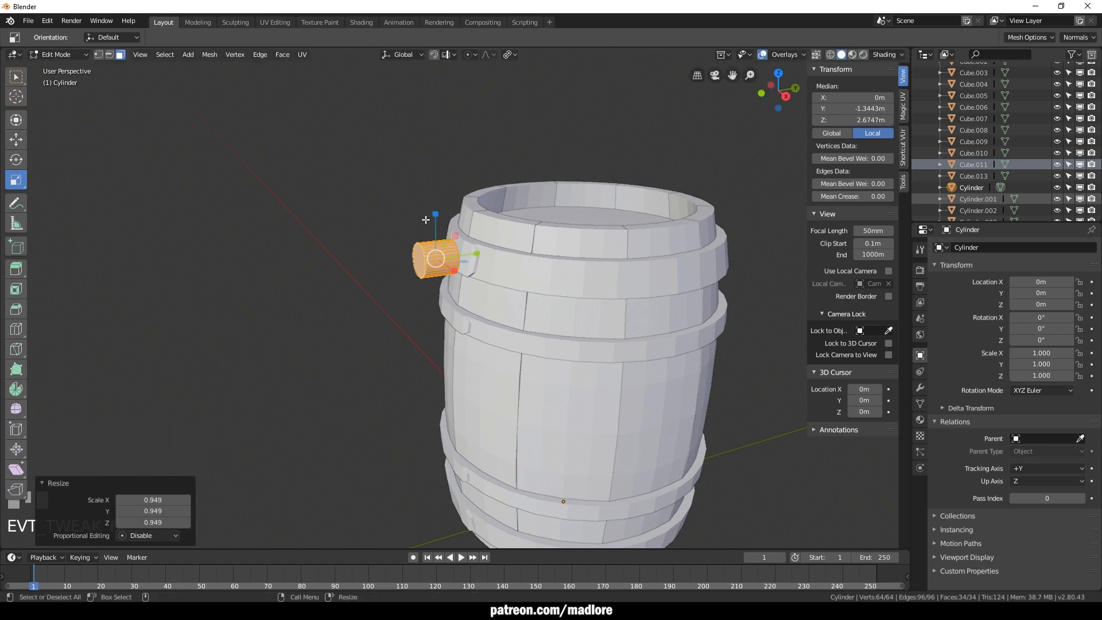
# Shorten the small cylinder along Y and move it 0.182 m along Y so that it sits in the top hoop
pyautogui.moveTo(475, 253); pyautogui.dragTo(441, 249)
pyautogui.press('w')
pyautogui.moveTo(466, 255); pyautogui.dragTo(488, 259)
pyautogui.keyDown('alt'); pyautogui.moveTo(488, 259); pyautogui.dragTo(526, 261); pyautogui.keyUp('alt')
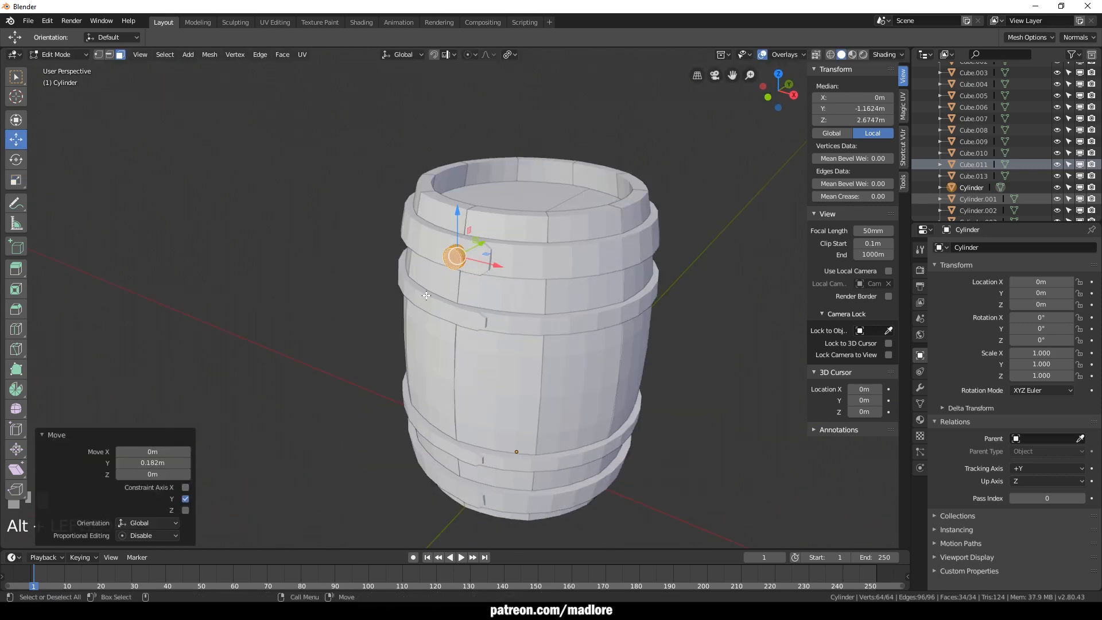
pyautogui.keyDown('alt'); pyautogui.moveTo(525, 261); pyautogui.dragTo(477, 235, button='right'); pyautogui.keyUp('alt')
pyautogui.keyDown('alt'); pyautogui.moveTo(473, 232); pyautogui.dragTo(471, 327, button='middle'); pyautogui.keyUp('alt')
pyautogui.scroll(5, 469, 315)
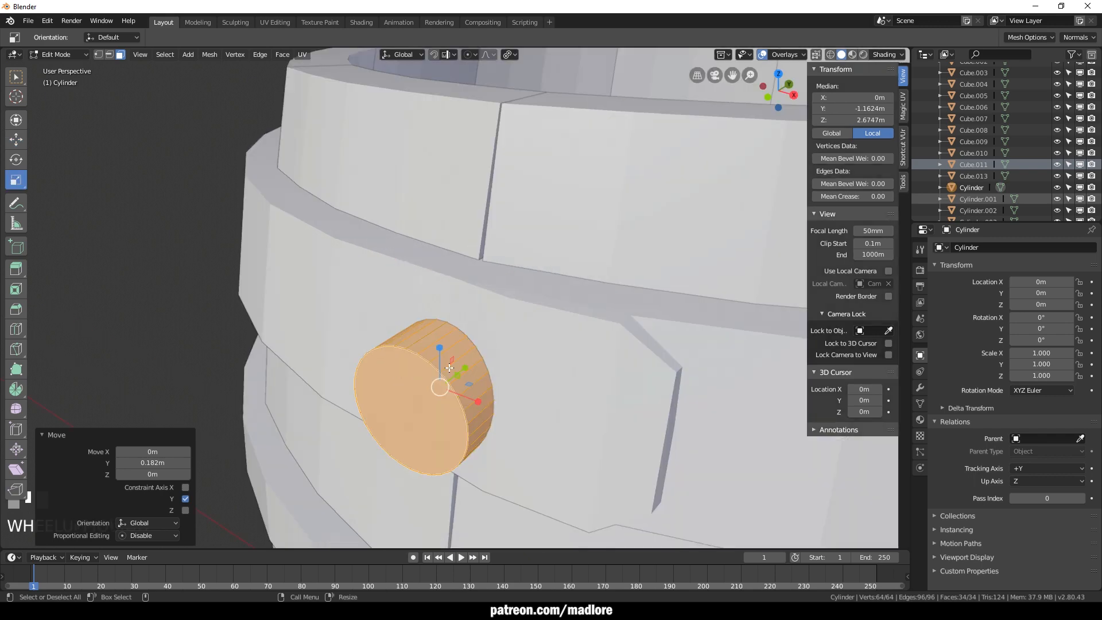
# Scale the small cylinder down uniformly and open its front cap by insetting the face about 0.023 m and deleting the inner face
pyautogui.moveTo(215, 340); pyautogui.dragTo(270, 376)
pyautogui.click(414, 437)
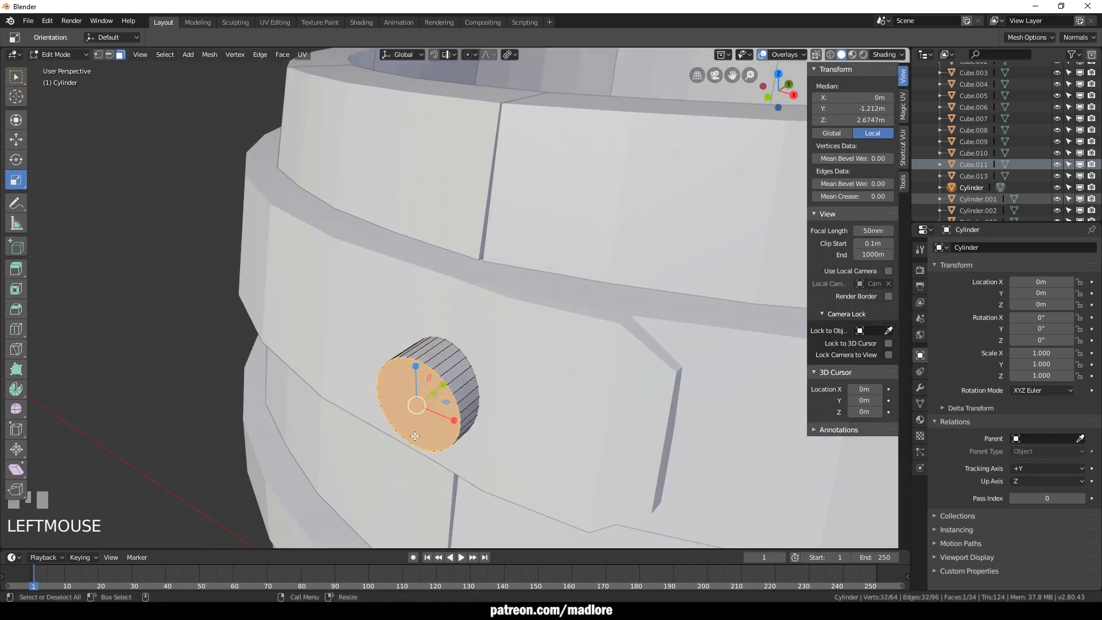
pyautogui.press('i')
pyautogui.click(421, 417)
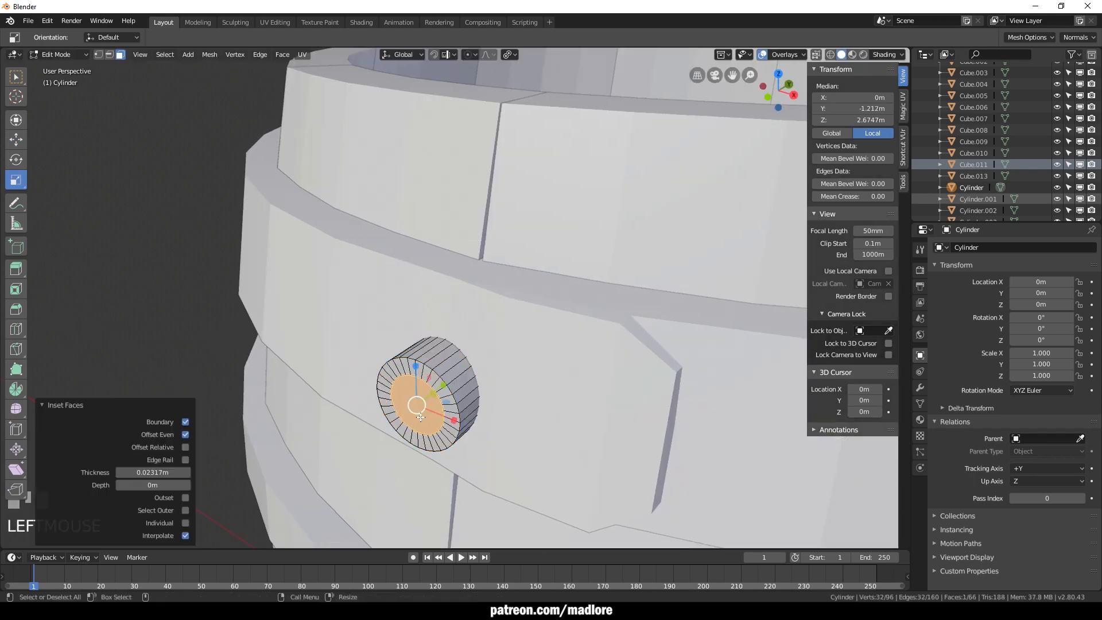
pyautogui.press('Delete')
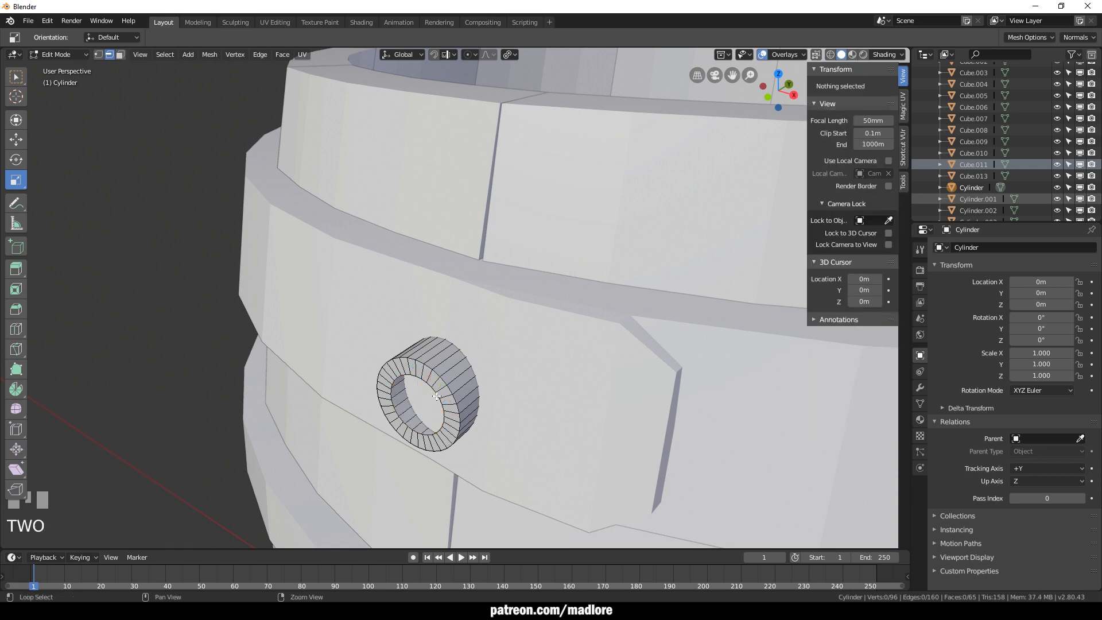
# Try filling the cap's inner edge loop with triangles, with Beauty enabled
pyautogui.keyDown('alt'); pyautogui.click(437, 396); pyautogui.keyUp('alt')
pyautogui.hotkey('shift', 'f')
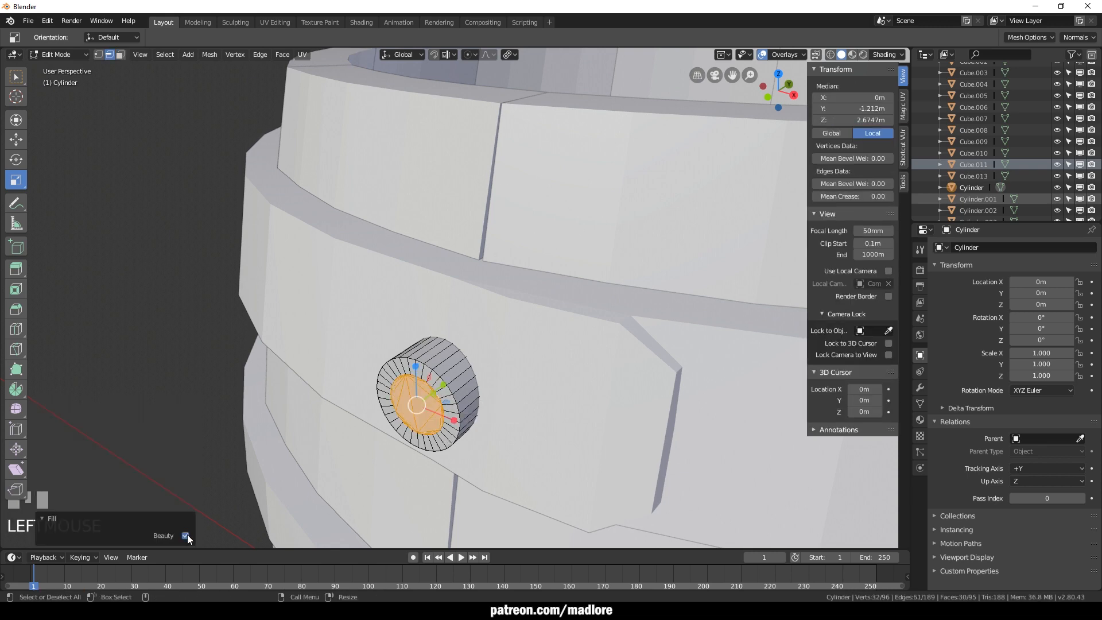
pyautogui.keyDown('alt'); pyautogui.keyDown('shift'); pyautogui.moveTo(182, 488); pyautogui.dragTo(280, 344); pyautogui.keyUp('shift'); pyautogui.keyUp('alt')
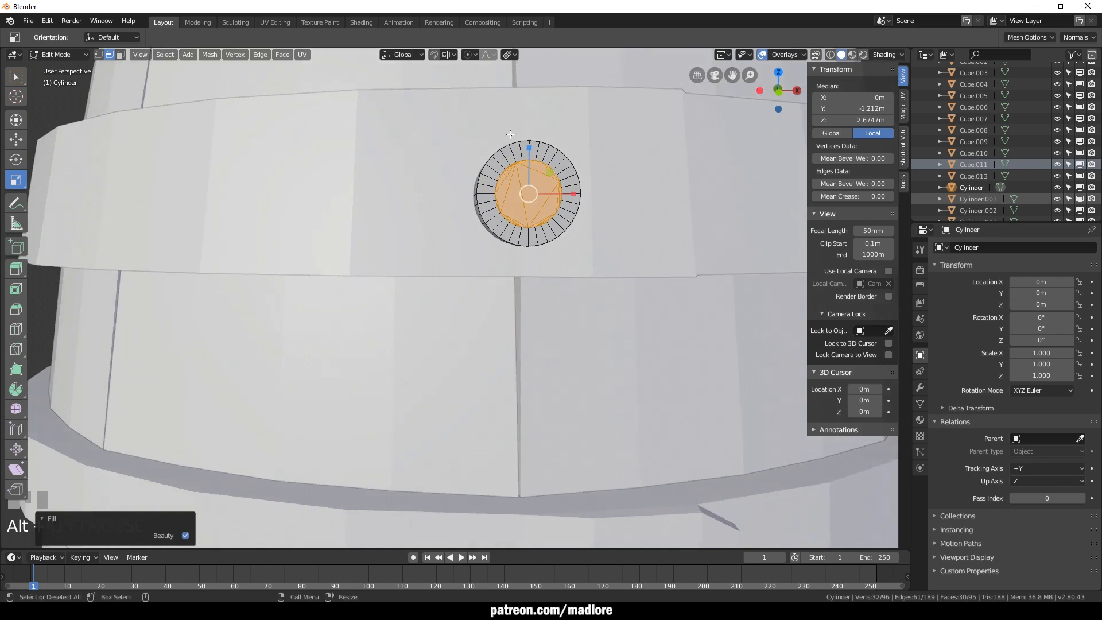
# Save the file as Stylized Barrels.blend in the Documents\3D\Madlore\Stylized Barrels folder
pyautogui.hotkey('ctrl', 's')
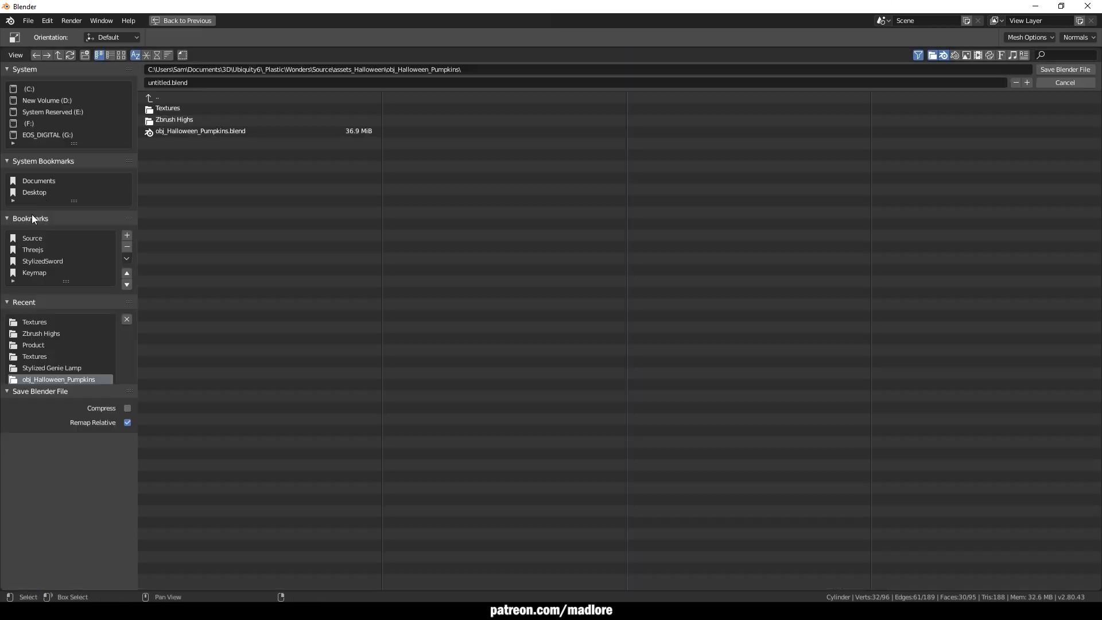
pyautogui.moveTo(75, 213); pyautogui.dragTo(75, 225)
pyautogui.moveTo(66, 293); pyautogui.dragTo(68, 308)
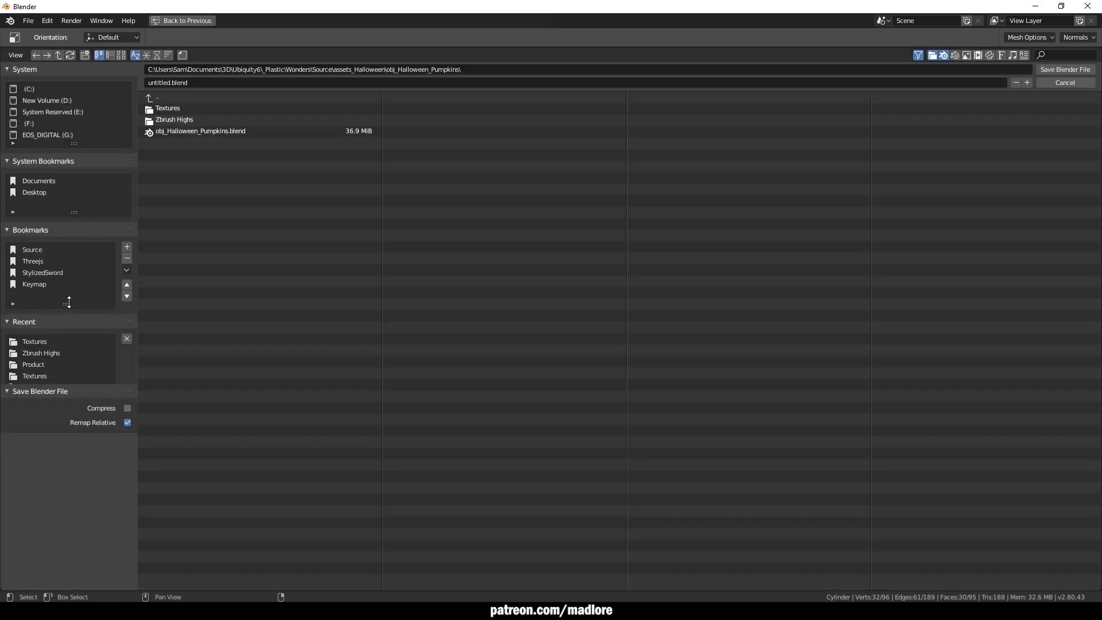
pyautogui.click(47, 180)
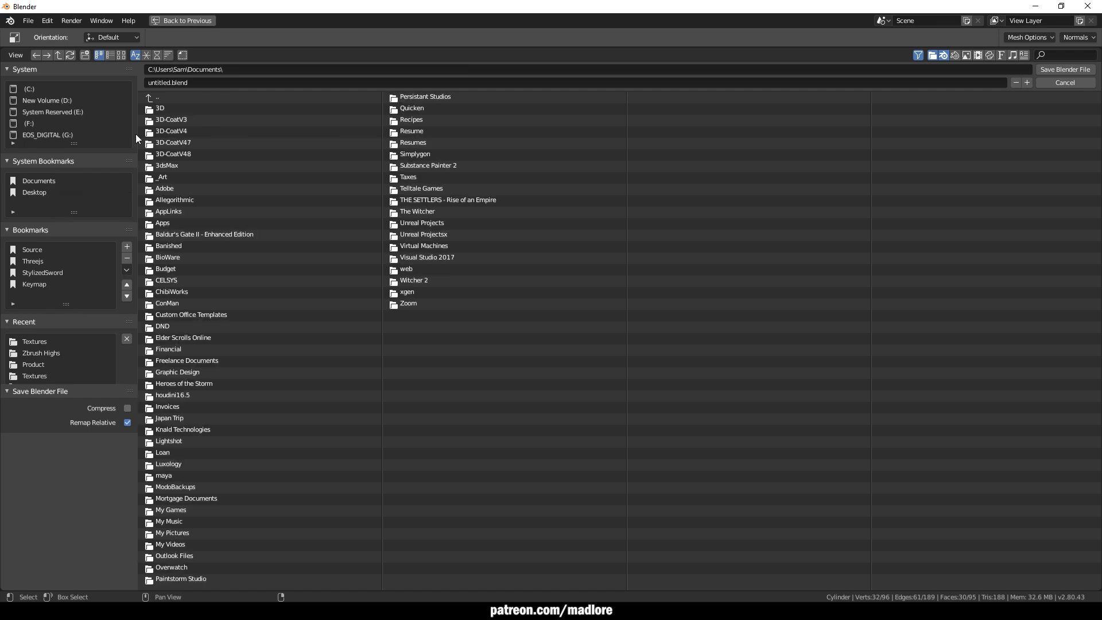
pyautogui.doubleClick(171, 109)
pyautogui.doubleClick(171, 194)
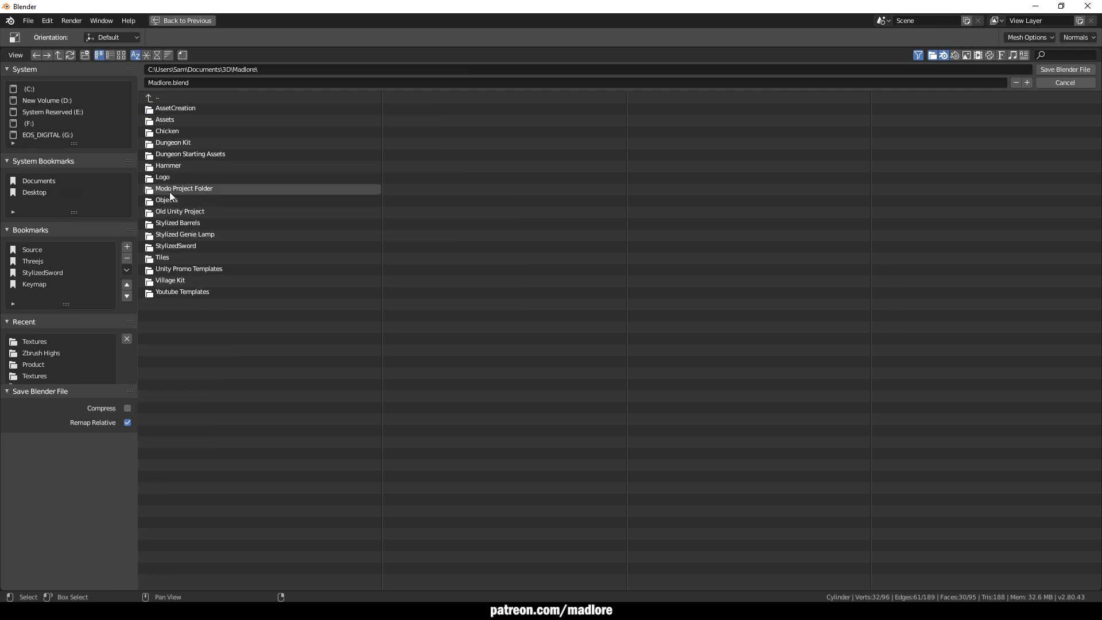
pyautogui.doubleClick(172, 231)
pyautogui.press('Return')
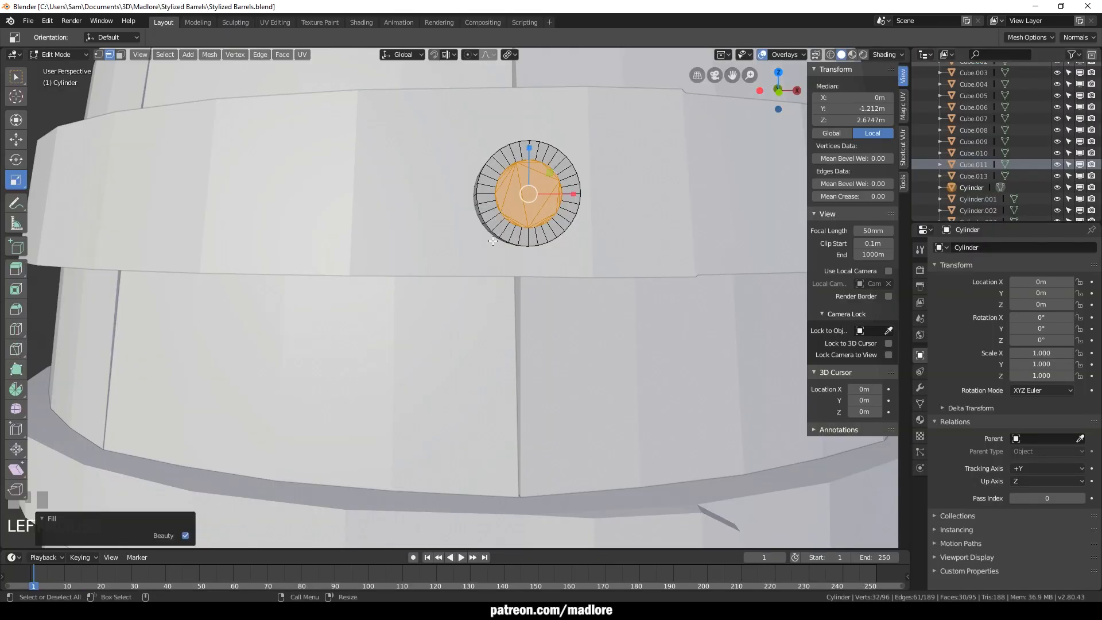
# Try converting the cap fill's triangles to quads, and undo both the conversion and the fill
pyautogui.click(282, 54)
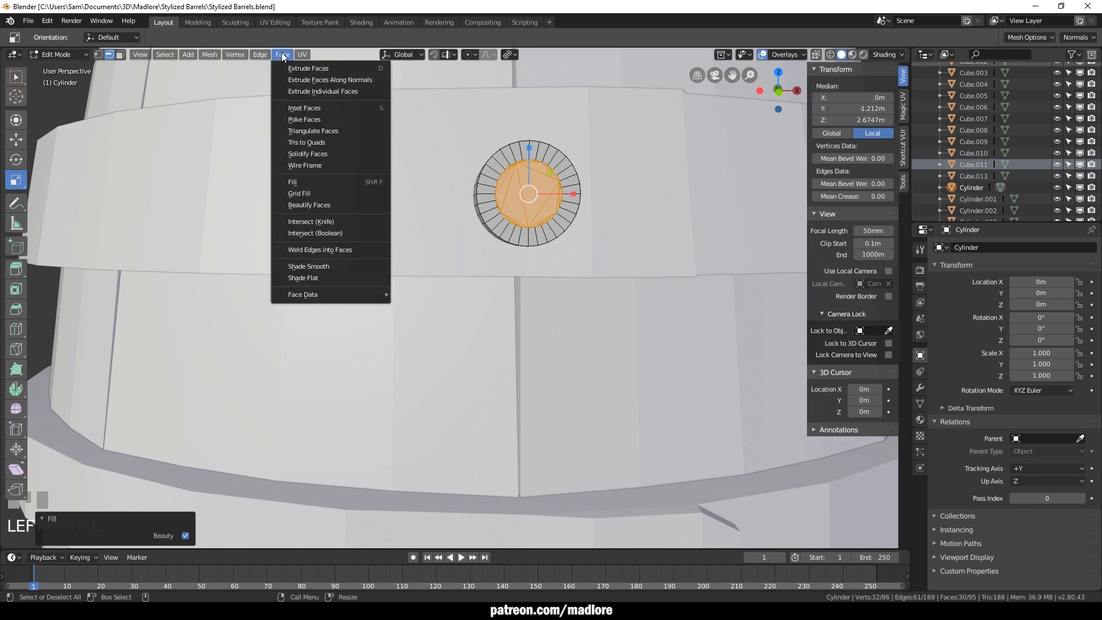
pyautogui.click(321, 146)
pyautogui.hotkey('ctrl', 'z')
pyautogui.hotkey('ctrl', 'z')
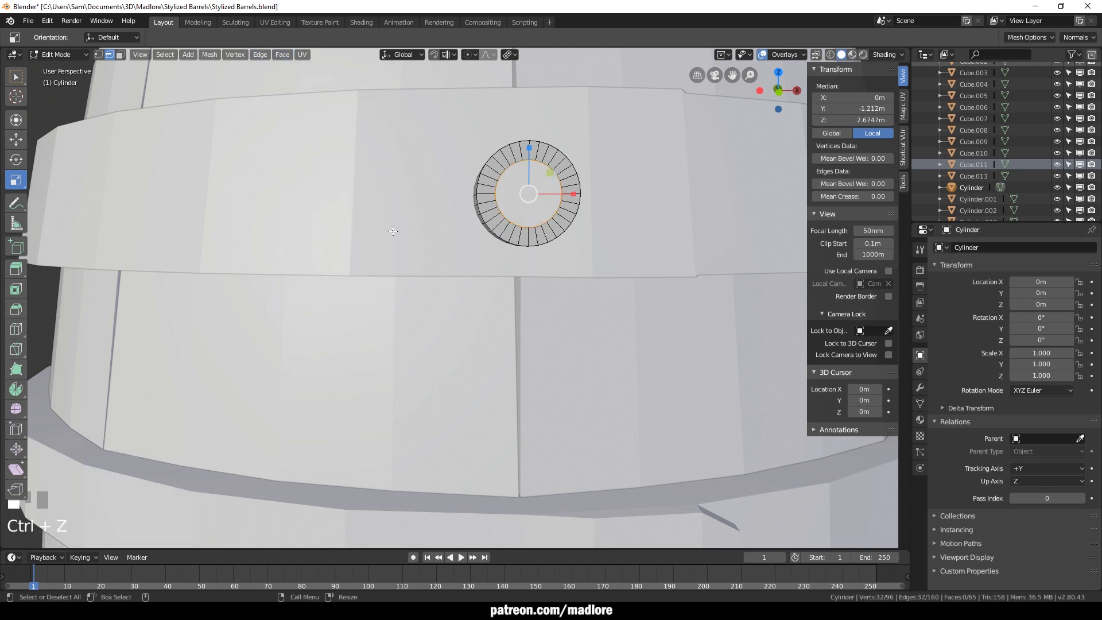
# Try refilling the cap opening and converting its triangles to quads at 40° angles, and delete the resulting faces
pyautogui.hotkey('shift', 'f')
pyautogui.click(186, 535)
pyautogui.click(283, 55)
pyautogui.click(310, 146)
pyautogui.keyDown('alt'); pyautogui.moveTo(494, 252); pyautogui.dragTo(460, 281); pyautogui.keyUp('alt')
pyautogui.scroll(5, 460, 281)
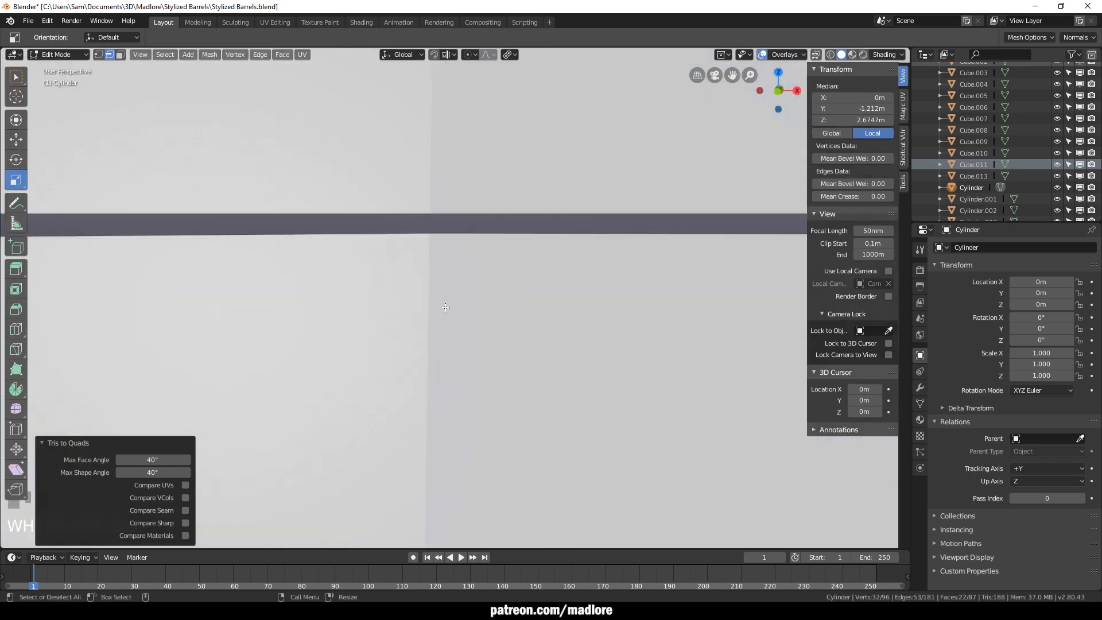
pyautogui.scroll(-5, 459, 282)
pyautogui.press('Delete')
# Bridge the opposing top and bottom edges just left of the centre of the cap's inner loop into a narrow vertical strip
pyautogui.keyDown('alt'); pyautogui.click(463, 285); pyautogui.keyUp('alt')
pyautogui.scroll(-8, 433, 264)
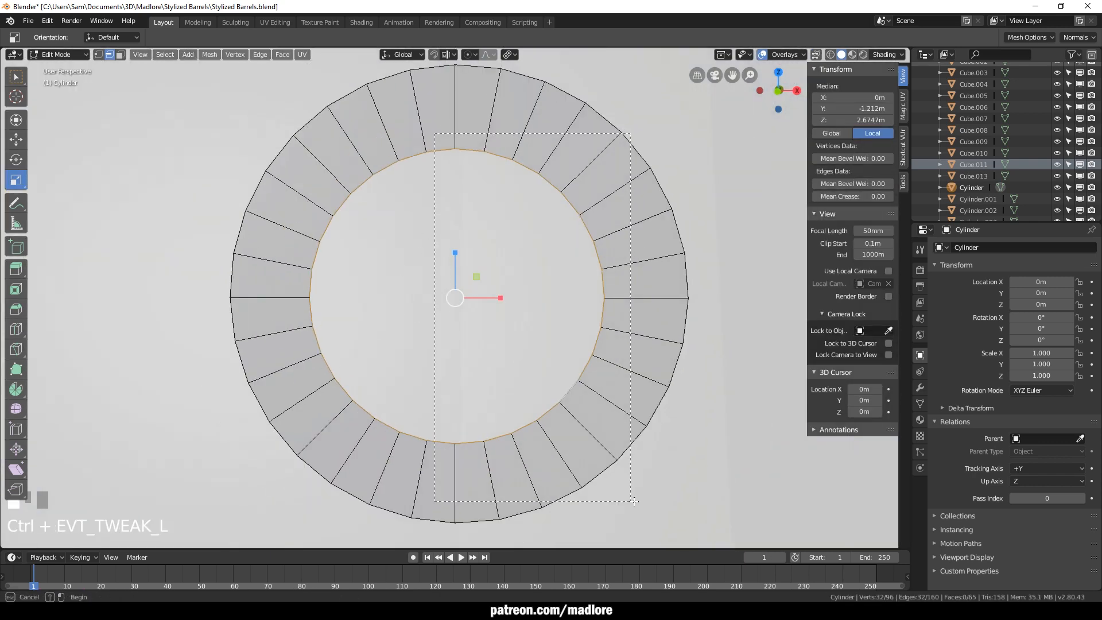
pyautogui.scroll(-2, 574, 436)
pyautogui.keyDown('alt'); pyautogui.moveTo(488, 328); pyautogui.dragTo(459, 359); pyautogui.keyUp('alt')
pyautogui.click(430, 374)
pyautogui.doubleClick(415, 366)
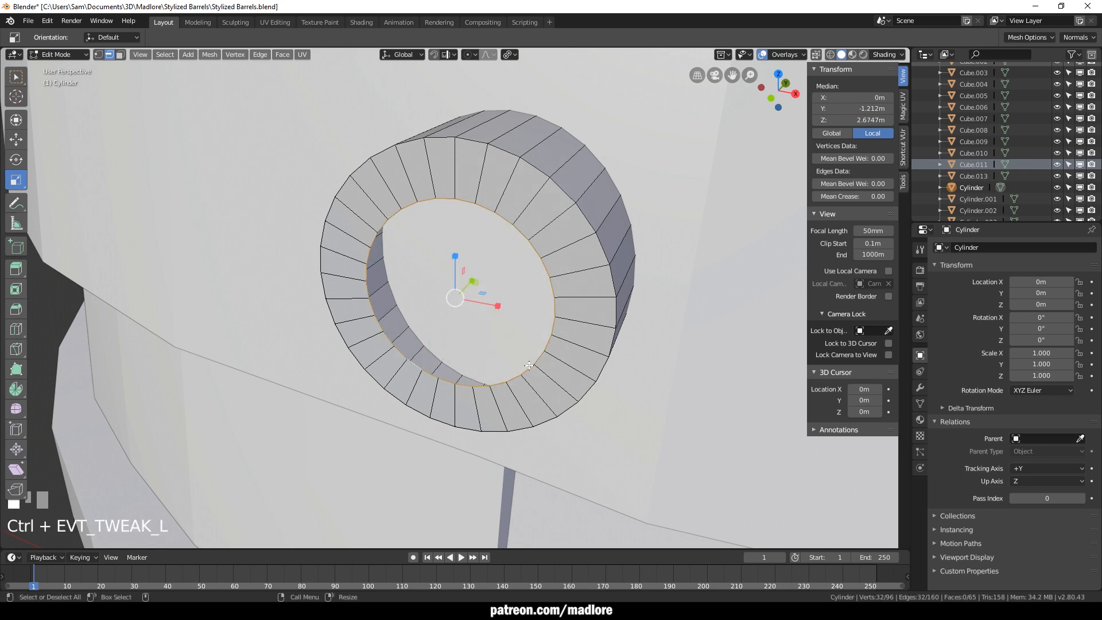
pyautogui.press('w')
pyautogui.press('q')
pyautogui.scroll(-4, 494, 310)
pyautogui.keyDown('alt'); pyautogui.moveTo(462, 325); pyautogui.dragTo(497, 290); pyautogui.keyUp('alt')
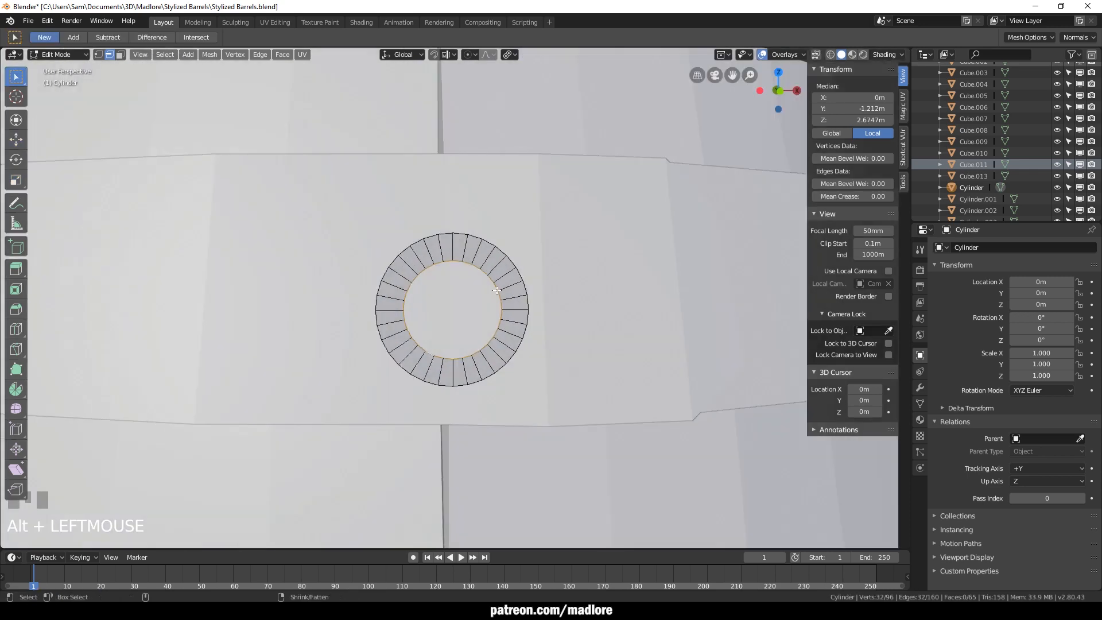
pyautogui.press('b')
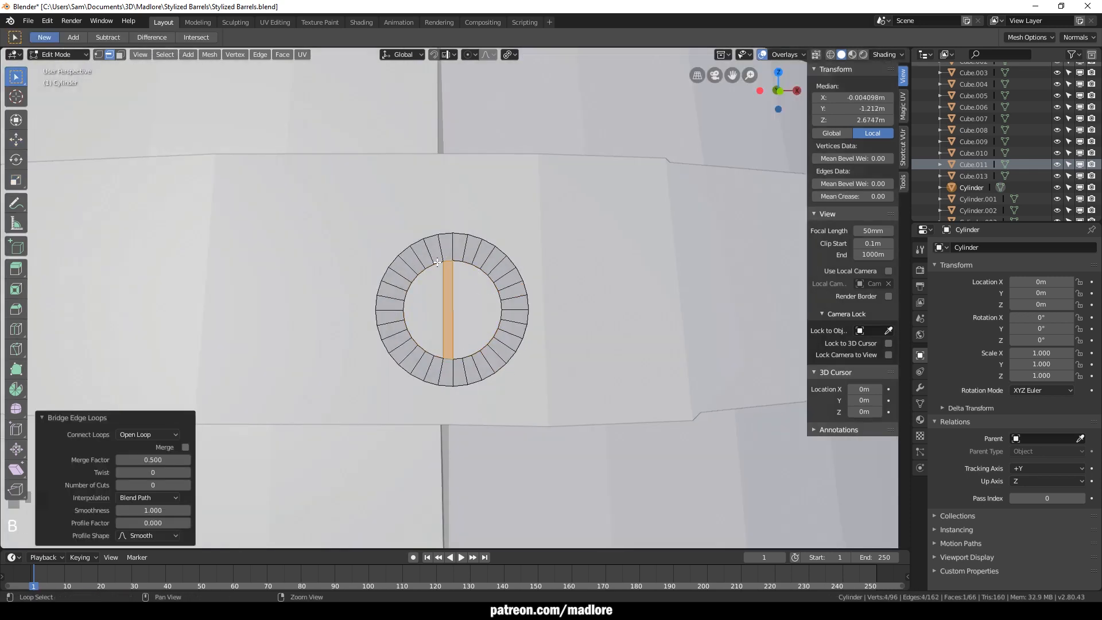
# Bridge the next two pairs of opposing inner-loop edges to extend the vertical strips toward the cap's left side
pyautogui.keyDown('ctrl'); pyautogui.click(402, 311); pyautogui.keyUp('ctrl')
pyautogui.scroll(2, 440, 366)
pyautogui.click(417, 376)
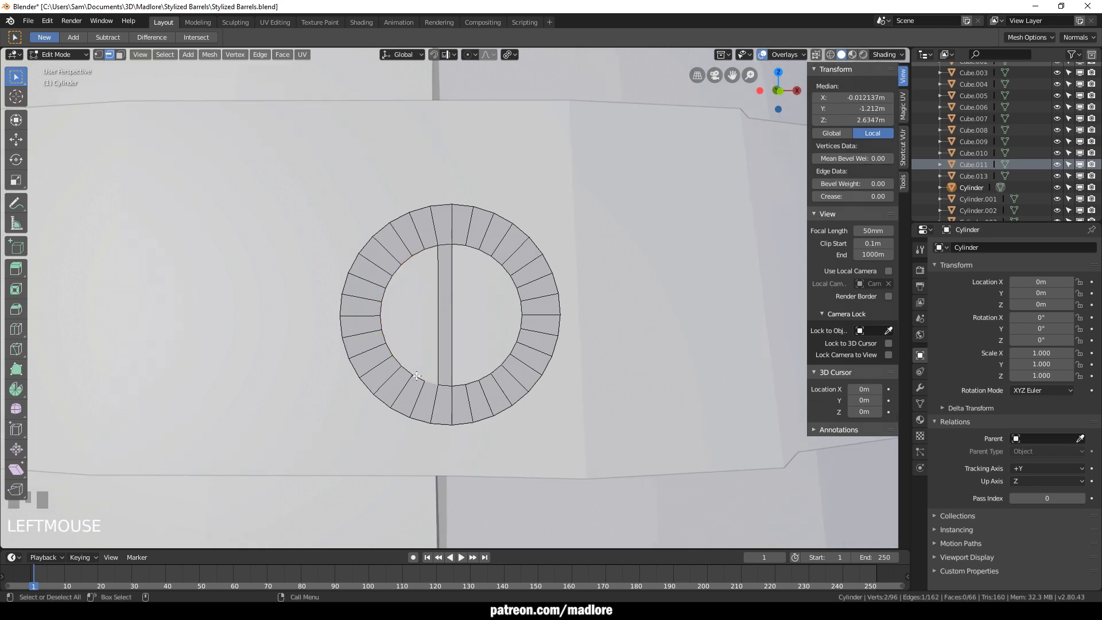
pyautogui.keyDown('shift'); pyautogui.click(419, 250); pyautogui.keyUp('shift')
pyautogui.press('b')
# Try closing the remaining left segment with a single face and dissolving the selection, undo the dissolve and delete the face
pyautogui.keyDown('alt'); pyautogui.click(404, 317); pyautogui.keyUp('alt')
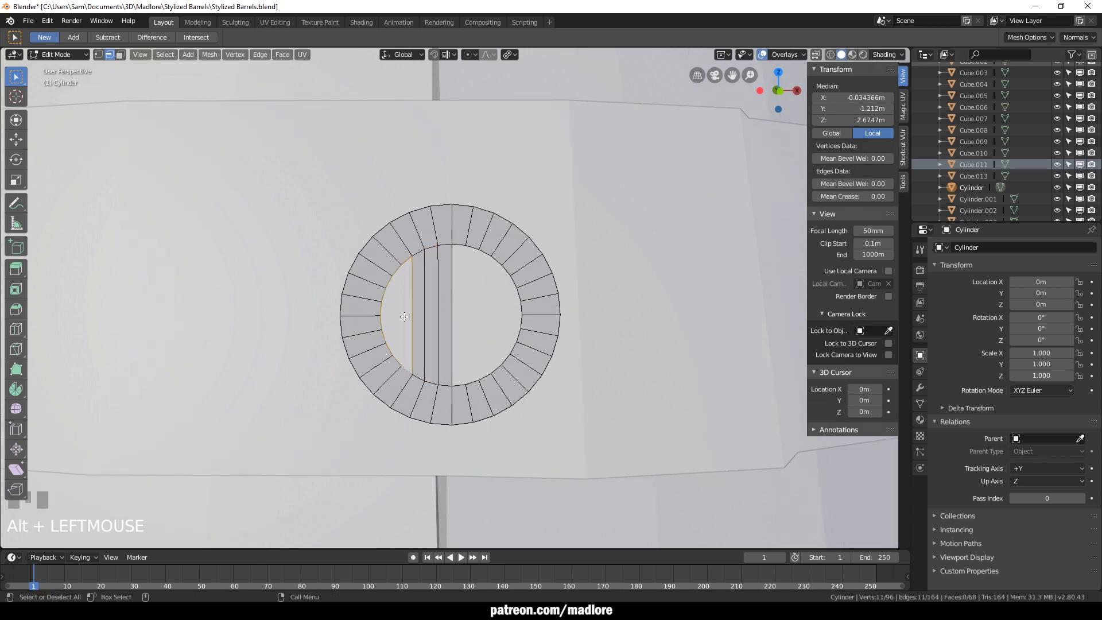
pyautogui.press('f')
pyautogui.press('1')
pyautogui.click(401, 368)
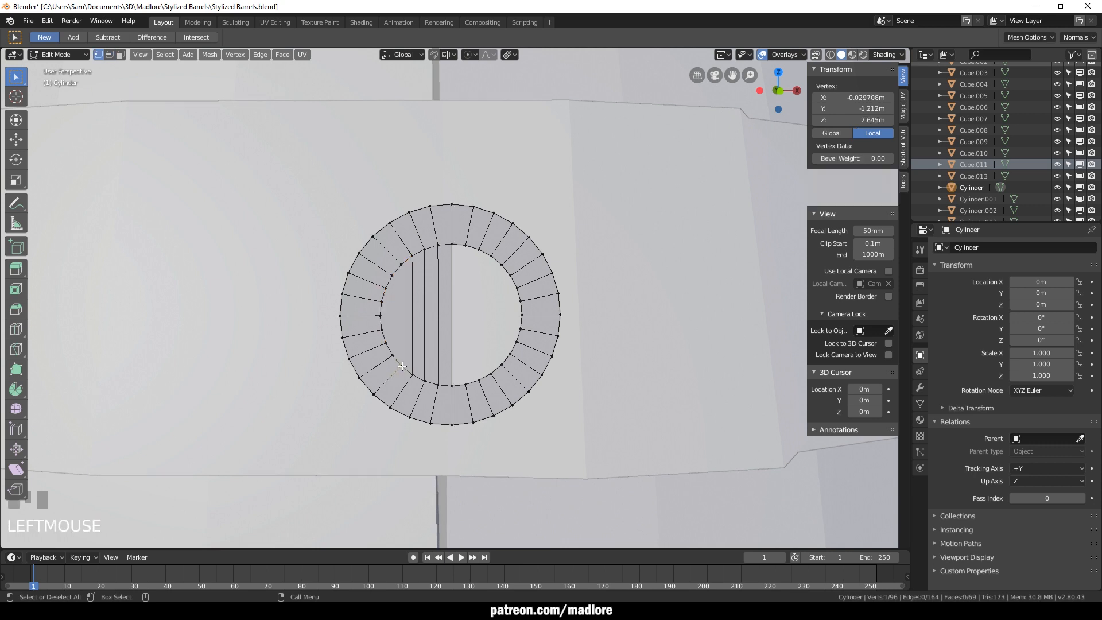
pyautogui.hotkey('ctrl', 'z')
pyautogui.hotkey('ctrl', 'x')
pyautogui.hotkey('ctrl', 'z')
pyautogui.hotkey('ctrl', 'x')
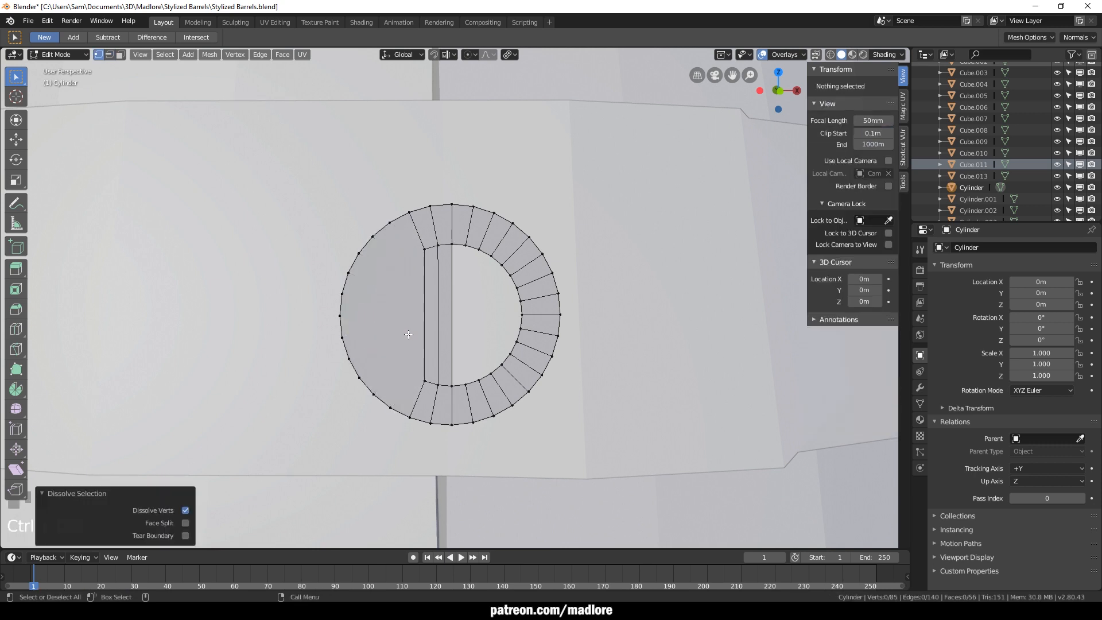
pyautogui.hotkey('ctrl', 'z')
pyautogui.press('x')
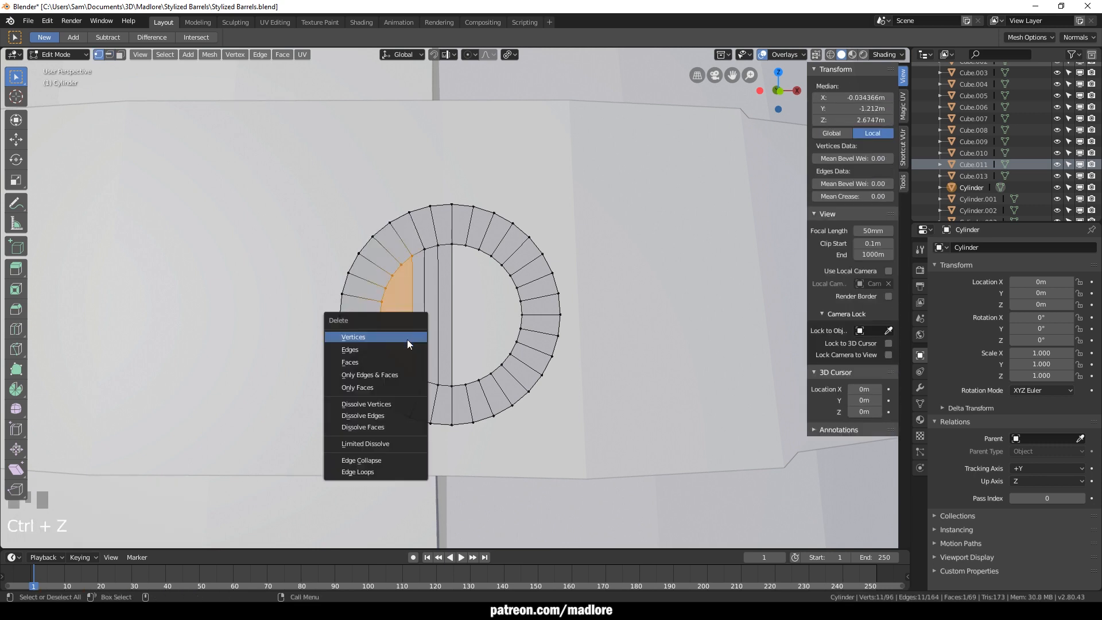
pyautogui.click(367, 363)
# Try filling the left segment with triangles and converting them to quads with a 92.7° face angle and 44.1° shape angle
pyautogui.press('2')
pyautogui.keyDown('alt'); pyautogui.click(412, 344); pyautogui.keyUp('alt')
pyautogui.hotkey('shift', 'f')
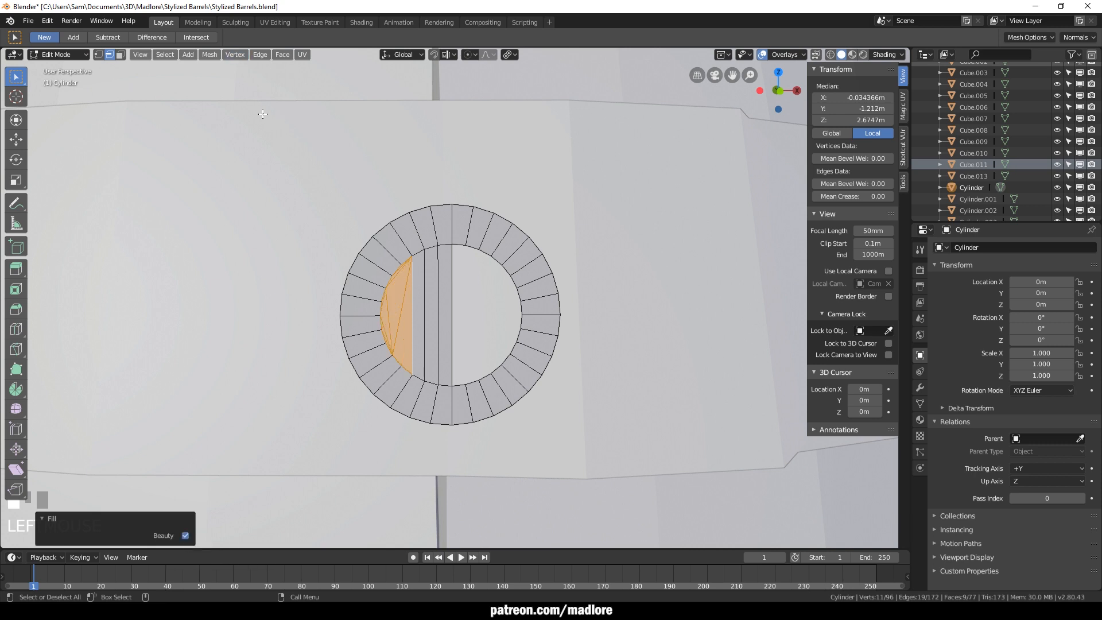
pyautogui.click(260, 54)
pyautogui.moveTo(283, 54)
pyautogui.click(298, 137)
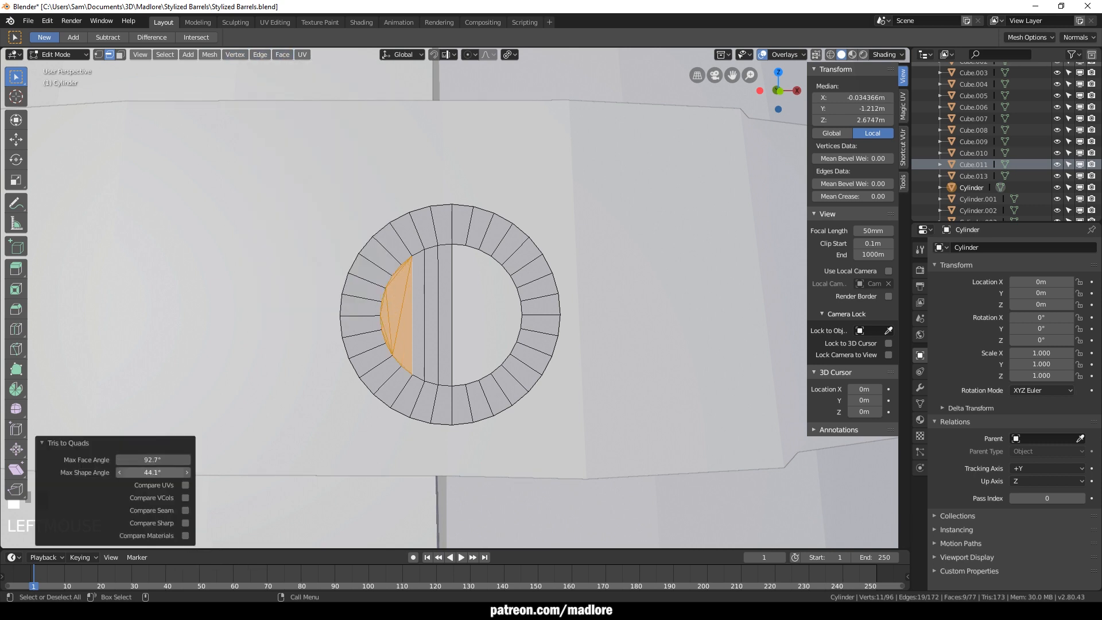
pyautogui.click(413, 300)
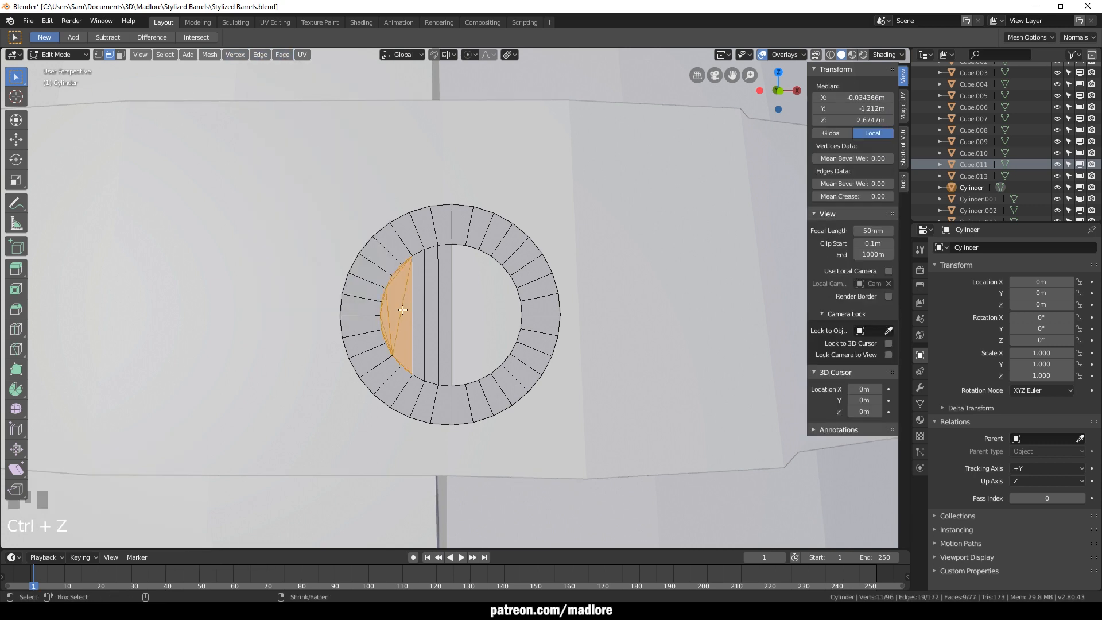
# Fill the rest of the opening's left half with vertical quads between opposing edges, closing the last sliver with one face
pyautogui.keyDown('shift'); pyautogui.click(407, 260); pyautogui.keyUp('shift')
pyautogui.press('f')
pyautogui.click(397, 360)
pyautogui.keyDown('shift'); pyautogui.click(397, 270); pyautogui.keyUp('shift')
pyautogui.press('f')
pyautogui.click(389, 349)
pyautogui.keyDown('shift'); pyautogui.click(388, 282); pyautogui.keyUp('shift')
pyautogui.press('f')
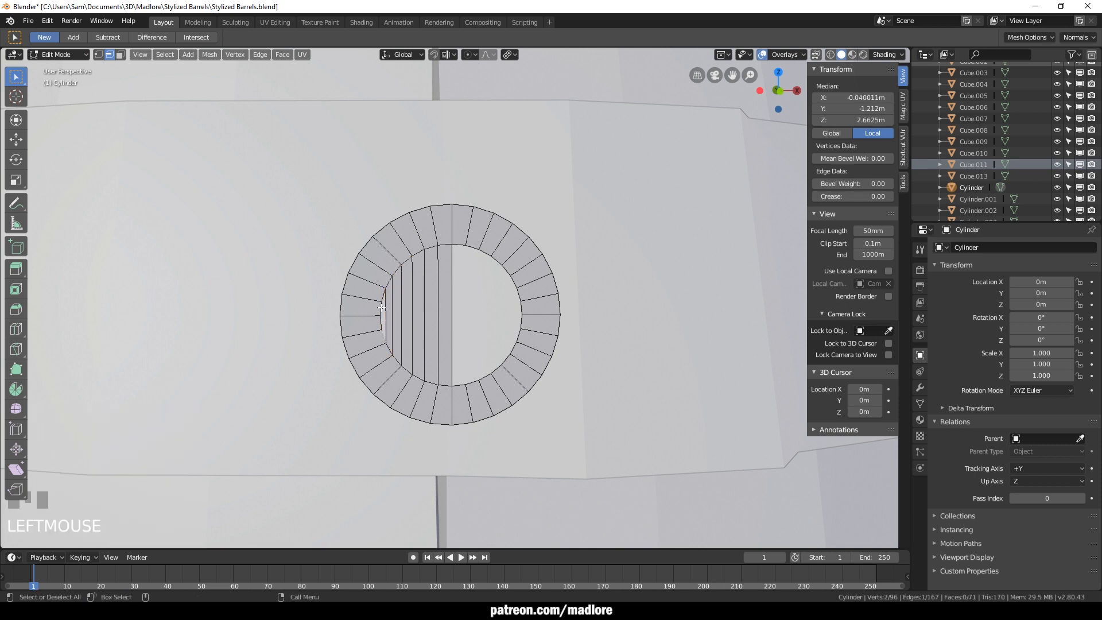
pyautogui.keyDown('alt'); pyautogui.click(383, 318); pyautogui.keyUp('alt')
pyautogui.press('f')
# Fill the right half of the cap opening with matching vertical strips and return to Object Mode
pyautogui.scroll(5, 390, 320)
pyautogui.scroll(-2, 442, 390)
pyautogui.click(462, 446)
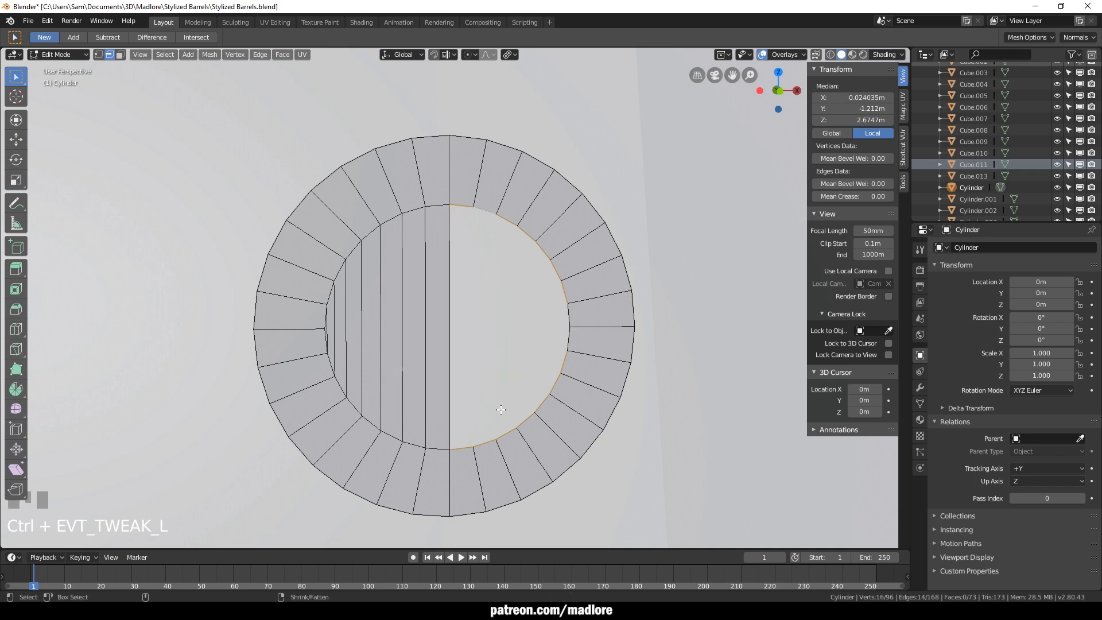
pyautogui.press('f')
pyautogui.keyDown('alt'); pyautogui.click(570, 338); pyautogui.keyUp('alt')
pyautogui.press('f')
pyautogui.press('`')
pyautogui.scroll(-6, 494, 306)
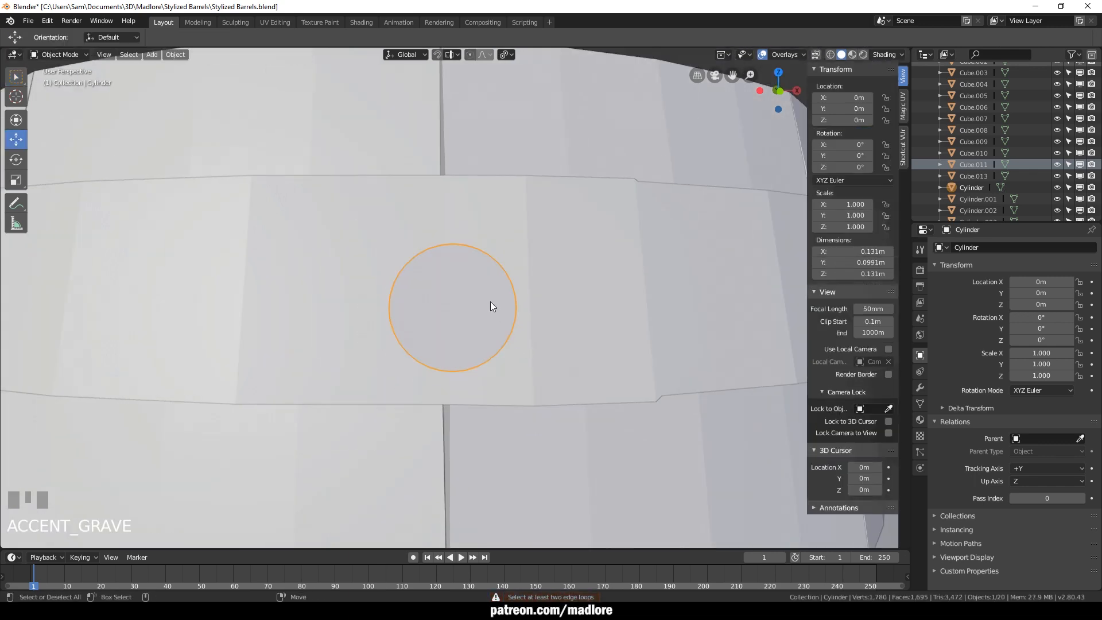
# Shorten the whole rivet cylinder along Y in Edit Mode to a depth of about 0.048 m and nudge it along Y
pyautogui.keyDown('alt'); pyautogui.moveTo(491, 301); pyautogui.dragTo(431, 335); pyautogui.keyUp('alt')
pyautogui.press('w')
pyautogui.press('Tab')
pyautogui.press('a')
pyautogui.press('r')
pyautogui.press('w')
pyautogui.moveTo(453, 335); pyautogui.dragTo(517, 342)
pyautogui.press('w')
pyautogui.keyDown('alt'); pyautogui.moveTo(313, 379); pyautogui.dragTo(337, 381); pyautogui.keyUp('alt')
pyautogui.moveTo(457, 330); pyautogui.dragTo(459, 330)
pyautogui.keyDown('alt'); pyautogui.moveTo(376, 348); pyautogui.dragTo(402, 367); pyautogui.keyUp('alt')
pyautogui.scroll(-5, 343, 366)
pyautogui.press('`')
# Select the rivet's linked geometry in front view and move it slightly up along Z on the top hoop
pyautogui.click(313, 391)
pyautogui.click(446, 315)
pyautogui.scroll(-2, 450, 350)
pyautogui.keyDown('alt'); pyautogui.moveTo(475, 391); pyautogui.dragTo(468, 349, button='middle'); pyautogui.keyUp('alt')
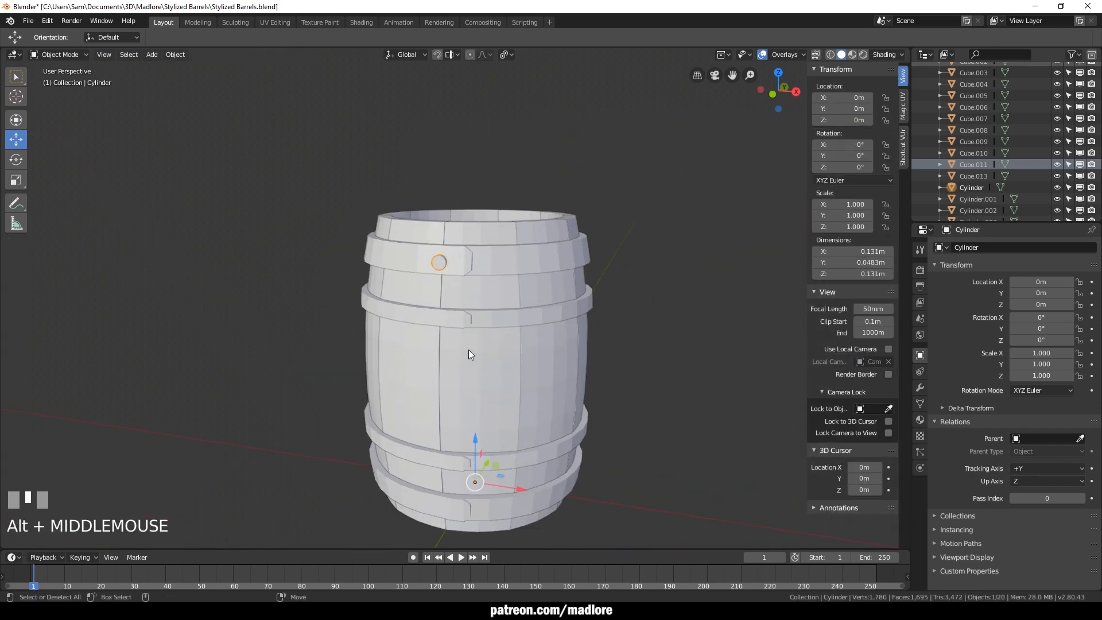
pyautogui.press('`')
pyautogui.click(464, 313)
pyautogui.press('3')
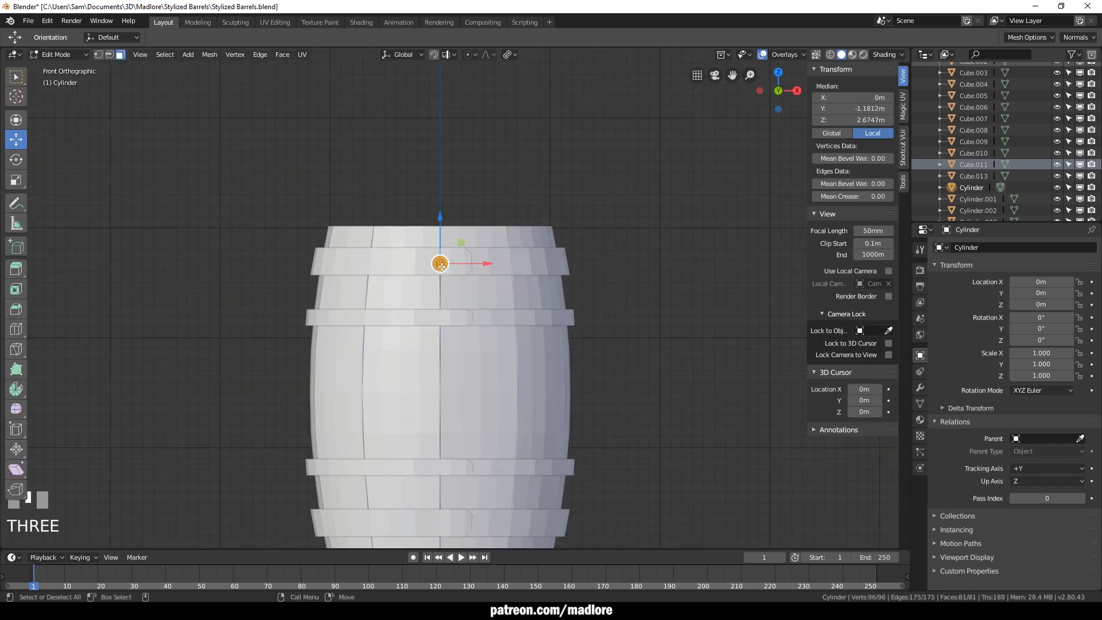
pyautogui.hotkey('ctrl', 'z')
pyautogui.press('3')
pyautogui.hotkey('ctrl', 'l')
pyautogui.moveTo(440, 230); pyautogui.dragTo(440, 228)
pyautogui.press('4')
pyautogui.click(449, 284)
# Duplicate the rivet in place in Object Mode and rotate the copy -55° about Z around the barrel
pyautogui.keyDown('alt'); pyautogui.moveTo(449, 283); pyautogui.dragTo(419, 325); pyautogui.keyUp('alt')
pyautogui.click(420, 325)
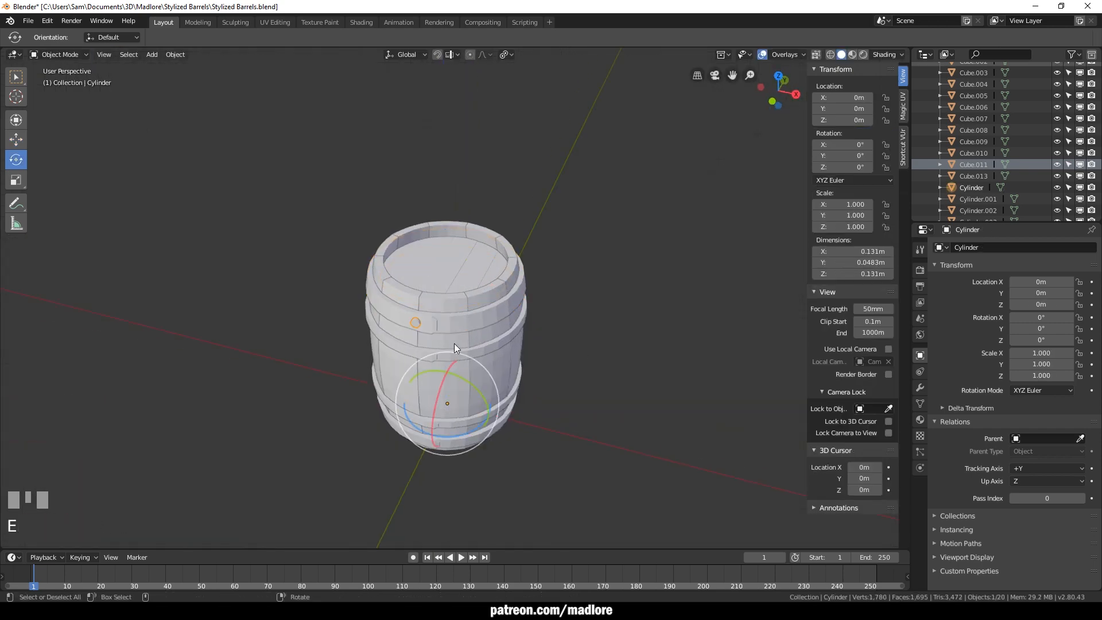
pyautogui.keyDown('ctrl'); pyautogui.click(466, 433); pyautogui.keyUp('ctrl')
pyautogui.hotkey('ctrl', 'z')
pyautogui.hotkey('alt', 'd')
pyautogui.rightClick(455, 441)
pyautogui.rightClick(454, 442)
pyautogui.moveTo(472, 427); pyautogui.dragTo(457, 435)
pyautogui.keyDown('alt'); pyautogui.moveTo(456, 435); pyautogui.dragTo(374, 464); pyautogui.keyUp('alt')
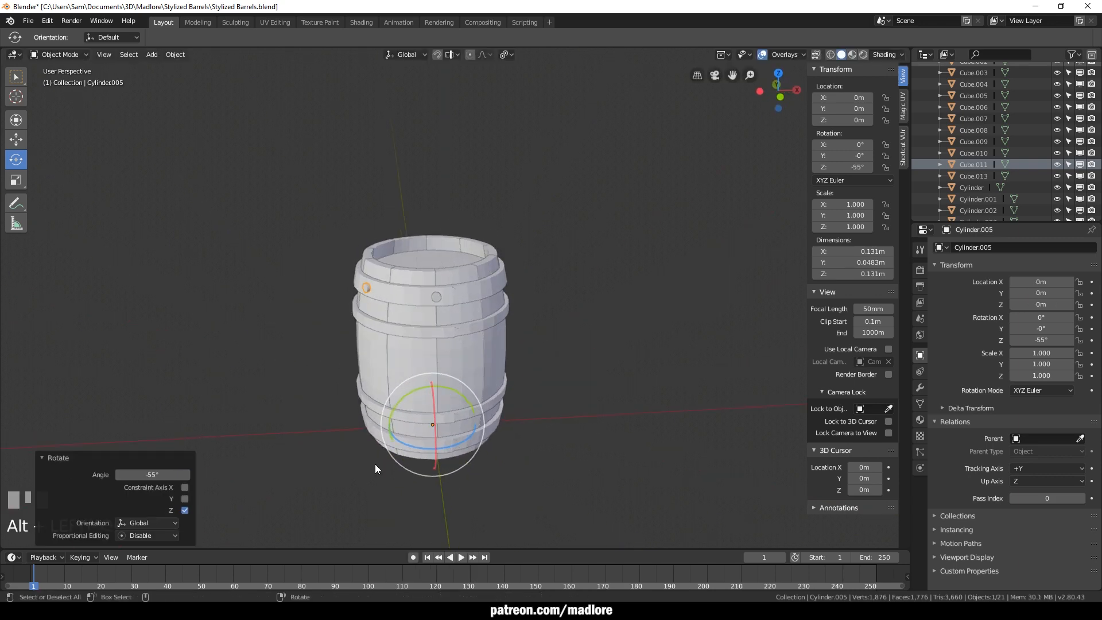
# Duplicate the second rivet in place and rotate the new copy about Z to -90°
pyautogui.scroll(2, 360, 394)
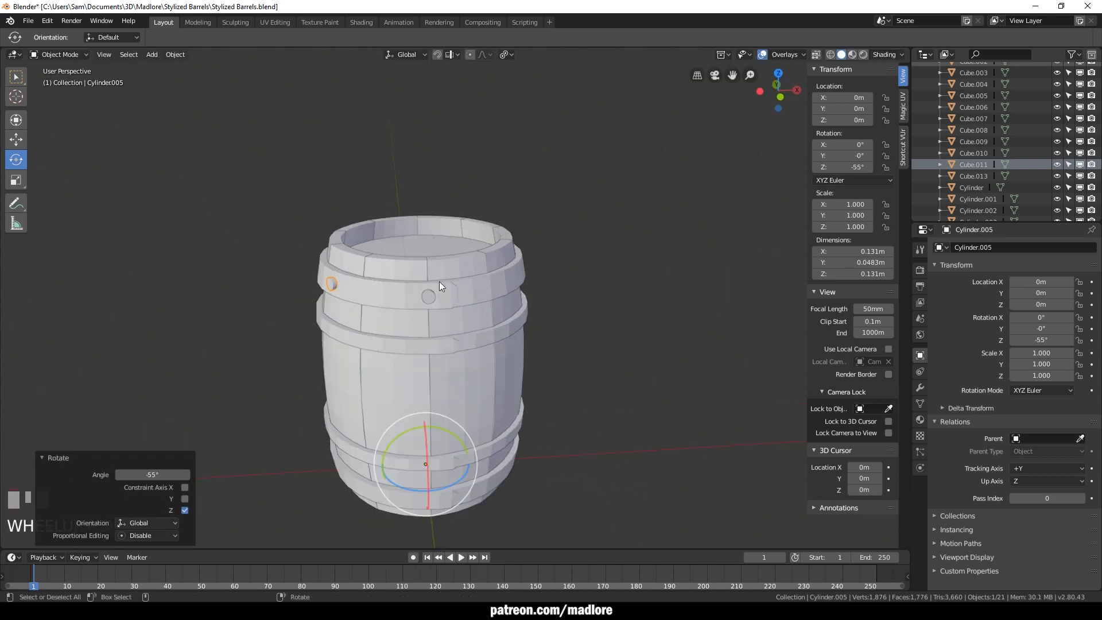
pyautogui.hotkey('ctrl', 'd')
pyautogui.rightClick(445, 489)
pyautogui.rightClick(452, 490)
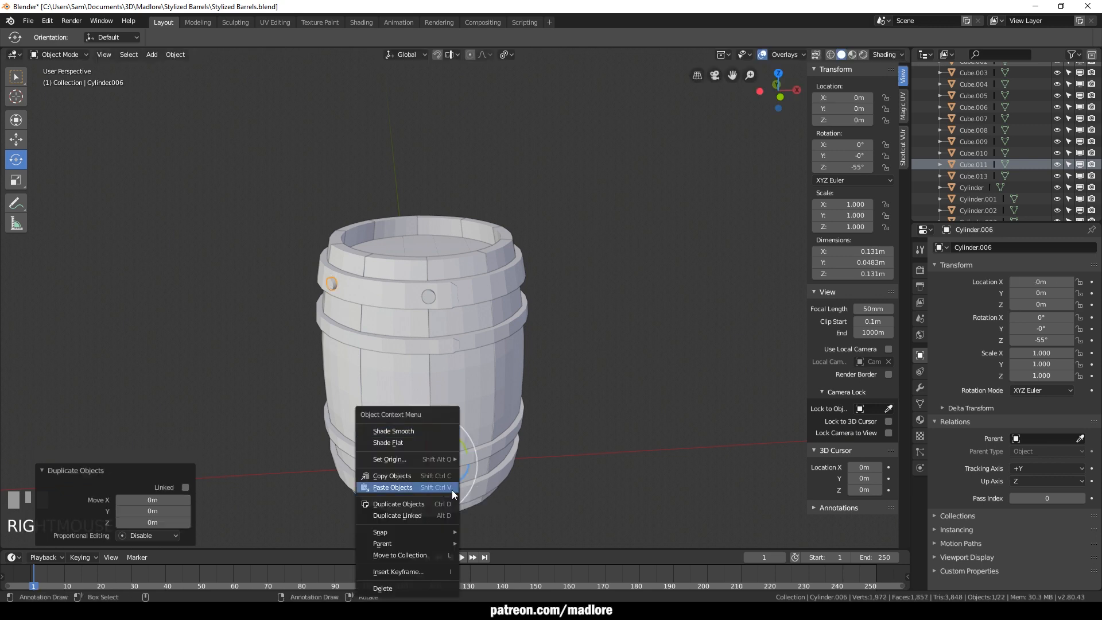
pyautogui.moveTo(452, 490)
pyautogui.keyDown('alt'); pyautogui.mouseDown()
pyautogui.moveTo(422, 492)
pyautogui.moveTo(434, 492)
pyautogui.mouseUp(); pyautogui.keyUp('alt')
pyautogui.hotkey('ctrl', 'z')
pyautogui.keyDown('alt'); pyautogui.moveTo(369, 427); pyautogui.dragTo(487, 435); pyautogui.keyUp('alt')
# Duplicate the third rivet in place and rotate the new copy about Z to -125° on the top hoop
pyautogui.hotkey('ctrl', 'd')
pyautogui.rightClick(359, 450)
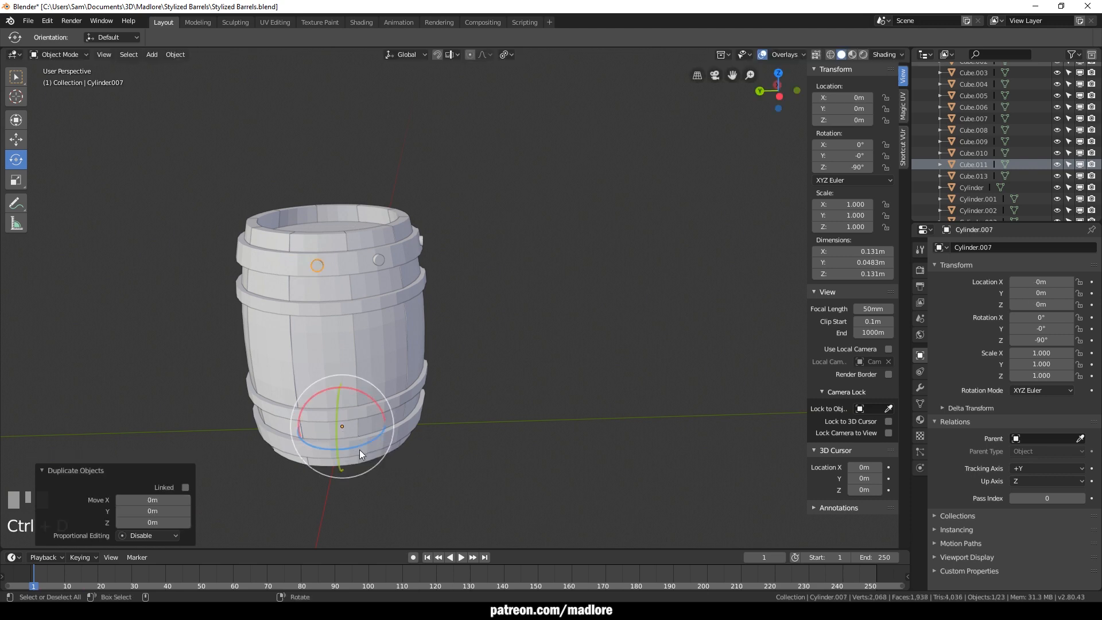
pyautogui.rightClick(360, 450)
pyautogui.middleClick(369, 445)
pyautogui.keyDown('alt'); pyautogui.moveTo(369, 445); pyautogui.dragTo(353, 447); pyautogui.keyUp('alt')
pyautogui.keyDown('ctrl'); pyautogui.moveTo(364, 447); pyautogui.dragTo(365, 448); pyautogui.keyUp('ctrl')
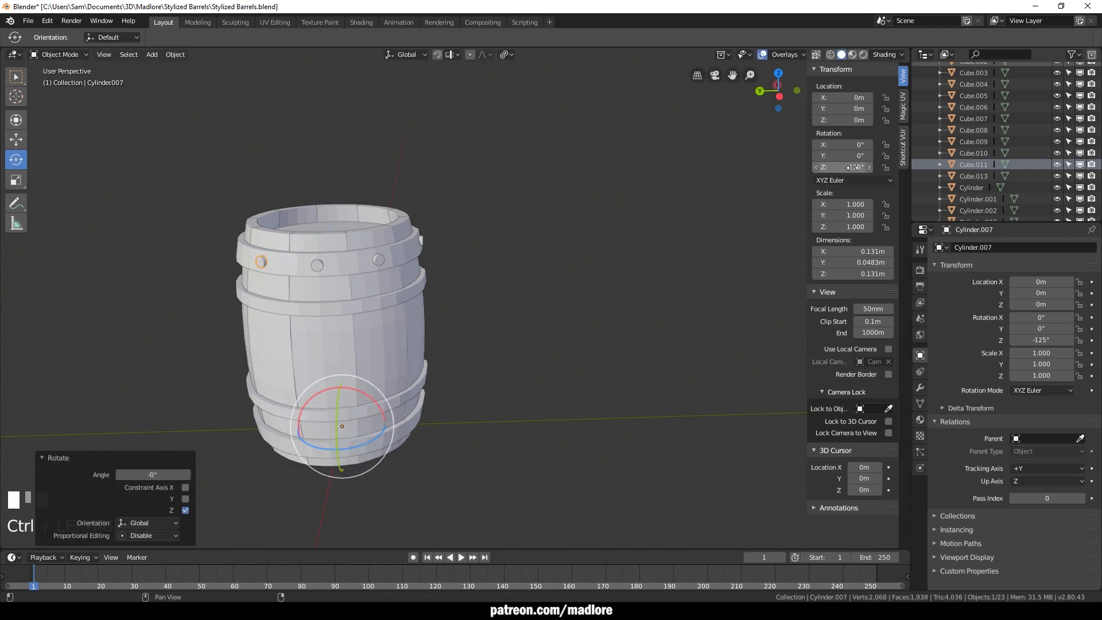
pyautogui.keyDown('alt'); pyautogui.moveTo(492, 362); pyautogui.dragTo(547, 347); pyautogui.keyUp('alt')
pyautogui.keyDown('ctrl'); pyautogui.moveTo(367, 472); pyautogui.dragTo(369, 472); pyautogui.keyUp('ctrl')
pyautogui.keyDown('alt'); pyautogui.moveTo(402, 379); pyautogui.dragTo(402, 462); pyautogui.keyUp('alt')
pyautogui.keyDown('alt'); pyautogui.moveTo(453, 384); pyautogui.dragTo(497, 348); pyautogui.keyUp('alt')
# Duplicate three of the top hoop's rivets in place and rotate the copies about Z to an empty stretch of the hoop
pyautogui.keyDown('shift'); pyautogui.click(542, 311); pyautogui.keyUp('shift')
pyautogui.click(561, 312)
pyautogui.keyDown('alt'); pyautogui.moveTo(561, 313); pyautogui.dragTo(456, 394); pyautogui.keyUp('alt')
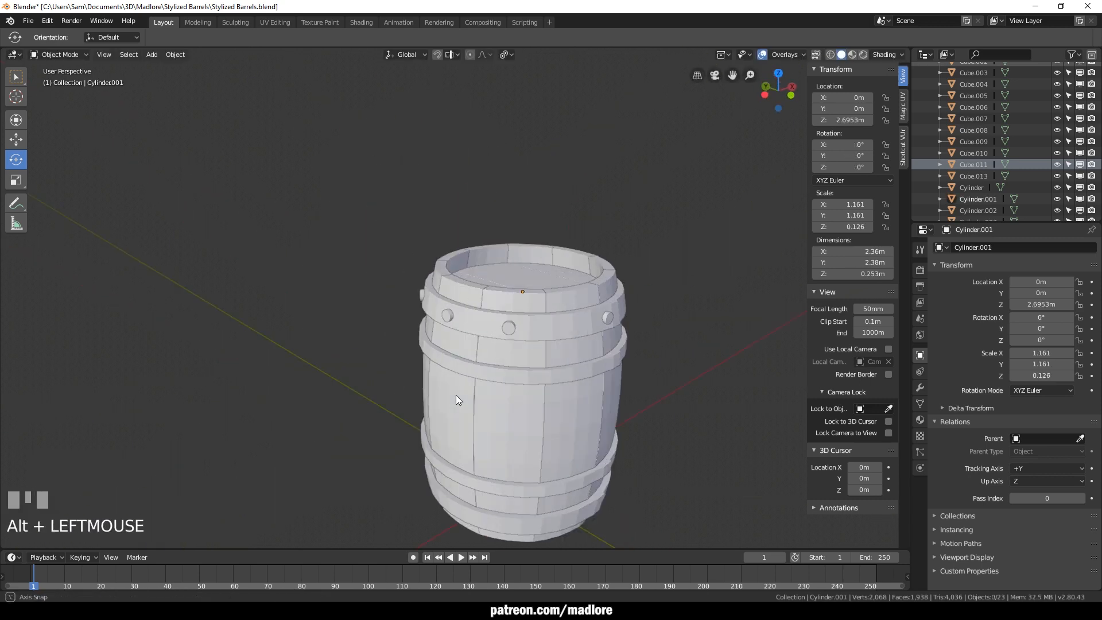
pyautogui.click(465, 317)
pyautogui.keyDown('shift'); pyautogui.click(422, 295); pyautogui.keyUp('shift')
pyautogui.scroll(2, 412, 295)
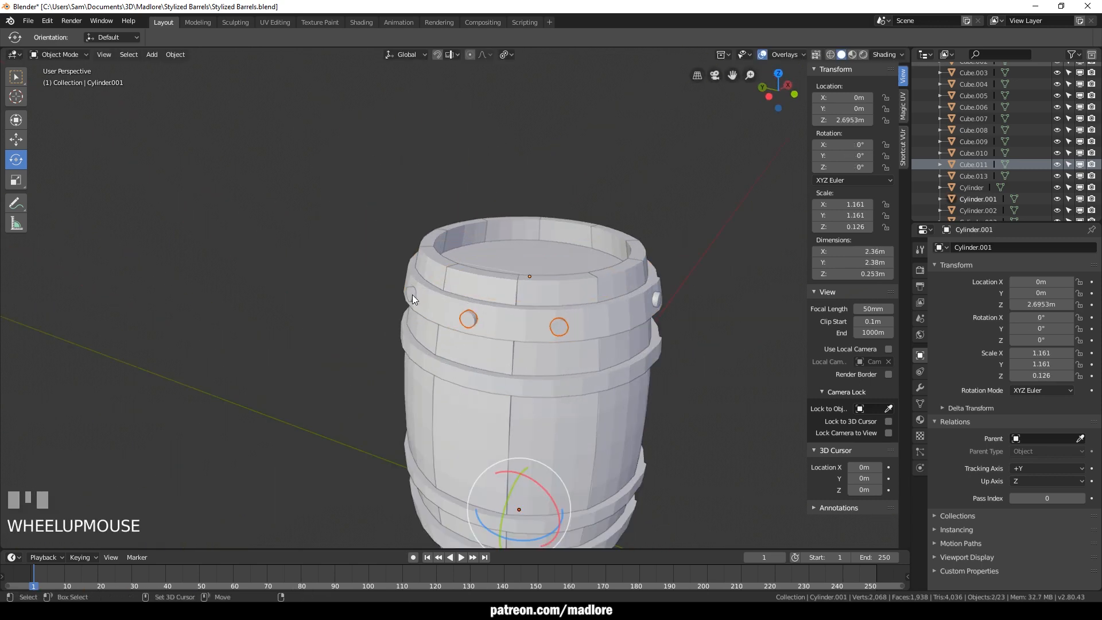
pyautogui.scroll(-3, 411, 488)
pyautogui.keyDown('alt'); pyautogui.moveTo(411, 488); pyautogui.dragTo(459, 446); pyautogui.keyUp('alt')
pyautogui.hotkey('ctrl', 'd')
pyautogui.rightClick(497, 444)
pyautogui.keyDown('alt'); pyautogui.moveTo(459, 445); pyautogui.dragTo(447, 404); pyautogui.keyUp('alt')
pyautogui.keyDown('ctrl'); pyautogui.moveTo(446, 405); pyautogui.dragTo(450, 406); pyautogui.keyUp('ctrl')
pyautogui.scroll(3, 440, 428)
pyautogui.moveTo(442, 446); pyautogui.dragTo(446, 446)
# Duplicate the three selected rivets again and rotate the new set about Z until its active rivet is at -341°
pyautogui.keyDown('alt'); pyautogui.moveTo(327, 428); pyautogui.dragTo(456, 419); pyautogui.keyUp('alt')
pyautogui.hotkey('ctrl', 'd')
pyautogui.rightClick(594, 386)
pyautogui.hotkey('ctrl', 'z')
pyautogui.keyDown('alt'); pyautogui.moveTo(397, 411); pyautogui.dragTo(521, 414); pyautogui.keyUp('alt')
pyautogui.keyDown('ctrl'); pyautogui.moveTo(404, 389); pyautogui.dragTo(392, 376); pyautogui.keyUp('ctrl')
pyautogui.moveTo(460, 445)
pyautogui.keyDown('alt'); pyautogui.mouseDown()
pyautogui.moveTo(462, 429)
pyautogui.moveTo(450, 449)
pyautogui.mouseUp(); pyautogui.keyUp('alt')
pyautogui.scroll(1, 461, 431)
pyautogui.keyDown('alt'); pyautogui.moveTo(379, 414); pyautogui.dragTo(495, 446); pyautogui.keyUp('alt')
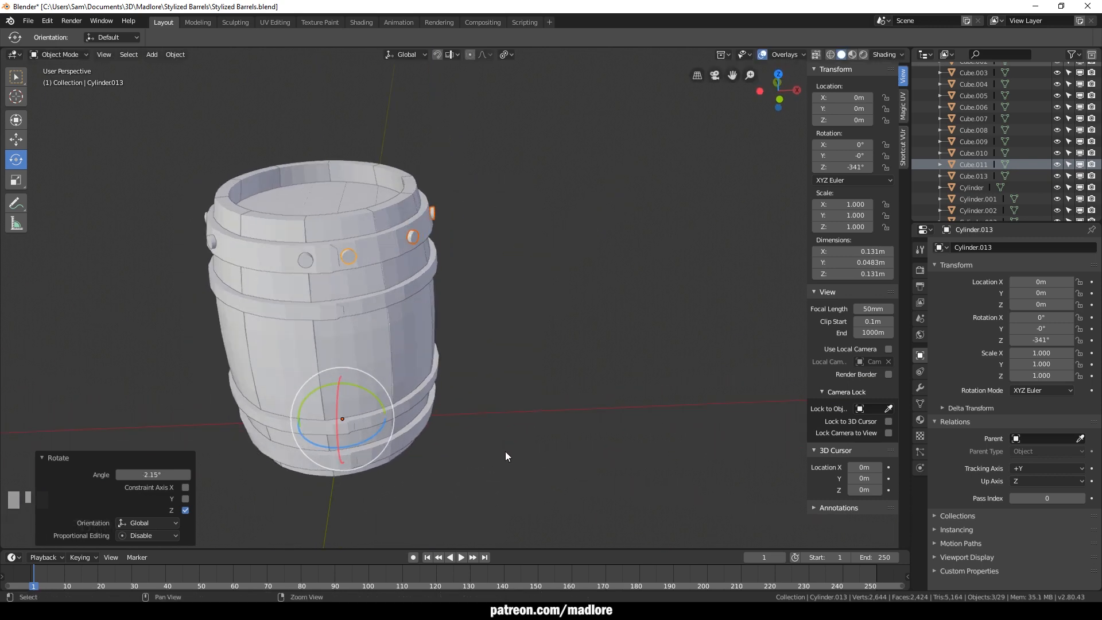
# Rotate the front rivet near the strap end about Z to 6.47° and delete the surplus rivet beside it
pyautogui.click(306, 259)
pyautogui.moveTo(357, 447); pyautogui.dragTo(368, 442)
pyautogui.click(351, 257)
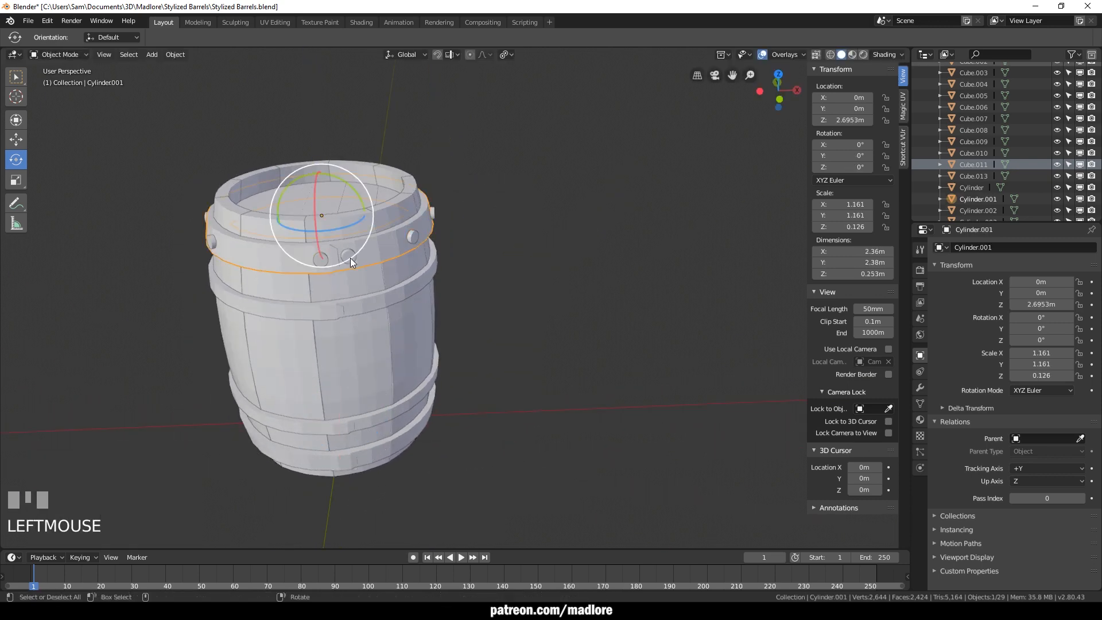
pyautogui.click(347, 256)
pyautogui.press('Delete')
# Duplicate the front rivet in place and rotate the copy about Z to -6.89°
pyautogui.click(321, 259)
pyautogui.hotkey('ctrl', 'd')
pyautogui.rightClick(364, 440)
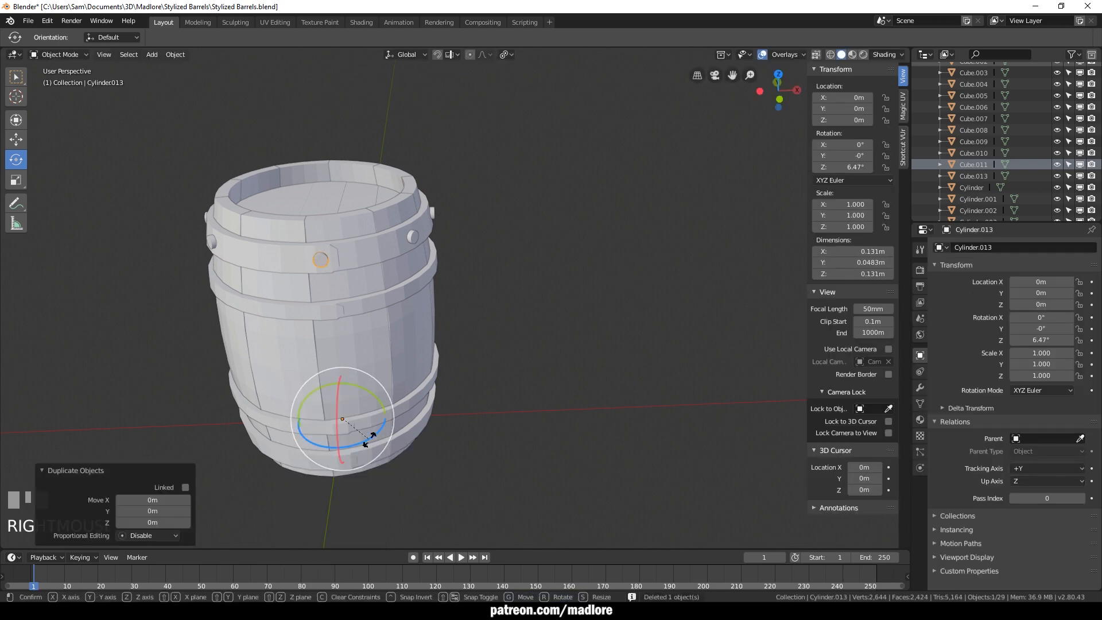
pyautogui.moveTo(358, 443); pyautogui.dragTo(352, 443)
# Select all rivets on the top hoop, join them into one object and set its origin to geometry
pyautogui.keyDown('alt'); pyautogui.moveTo(352, 443); pyautogui.dragTo(458, 405, button='middle'); pyautogui.keyUp('alt')
pyautogui.keyDown('alt'); pyautogui.moveTo(458, 405); pyautogui.dragTo(389, 388); pyautogui.keyUp('alt')
pyautogui.keyDown('alt'); pyautogui.moveTo(389, 388); pyautogui.dragTo(407, 394, button='middle'); pyautogui.keyUp('alt')
pyautogui.keyDown('alt'); pyautogui.moveTo(408, 393); pyautogui.dragTo(432, 383); pyautogui.keyUp('alt')
pyautogui.moveTo(261, 210); pyautogui.dragTo(370, 275)
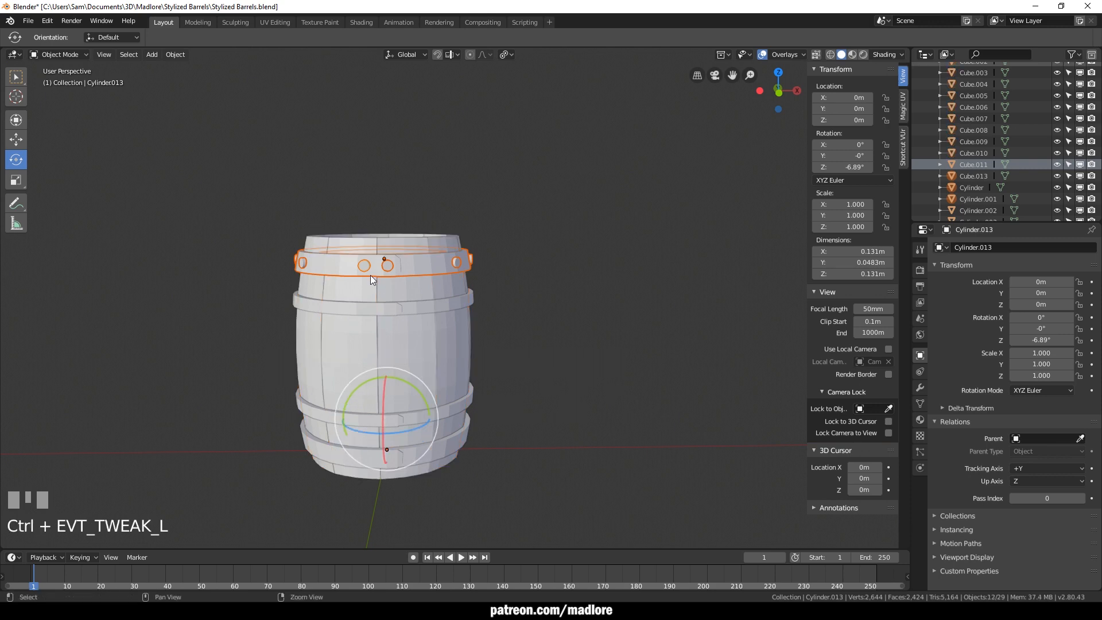
pyautogui.keyDown('alt'); pyautogui.moveTo(352, 328); pyautogui.dragTo(288, 350); pyautogui.keyUp('alt')
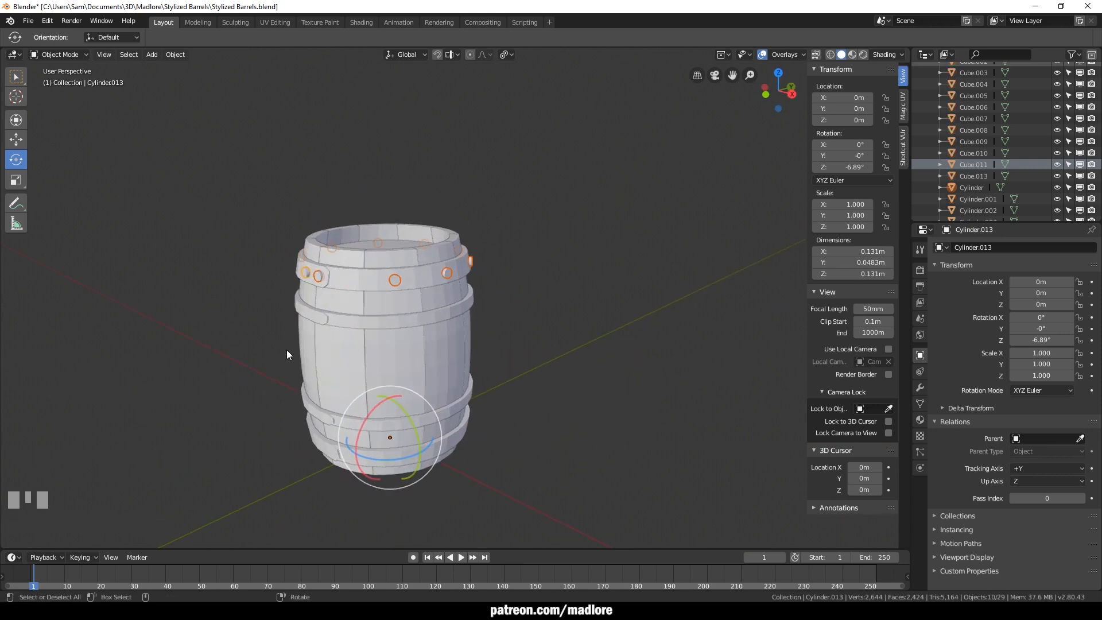
pyautogui.hotkey('ctrl', 'j')
pyautogui.hotkey('alt', 'z')
pyautogui.hotkey('alt', 'z')
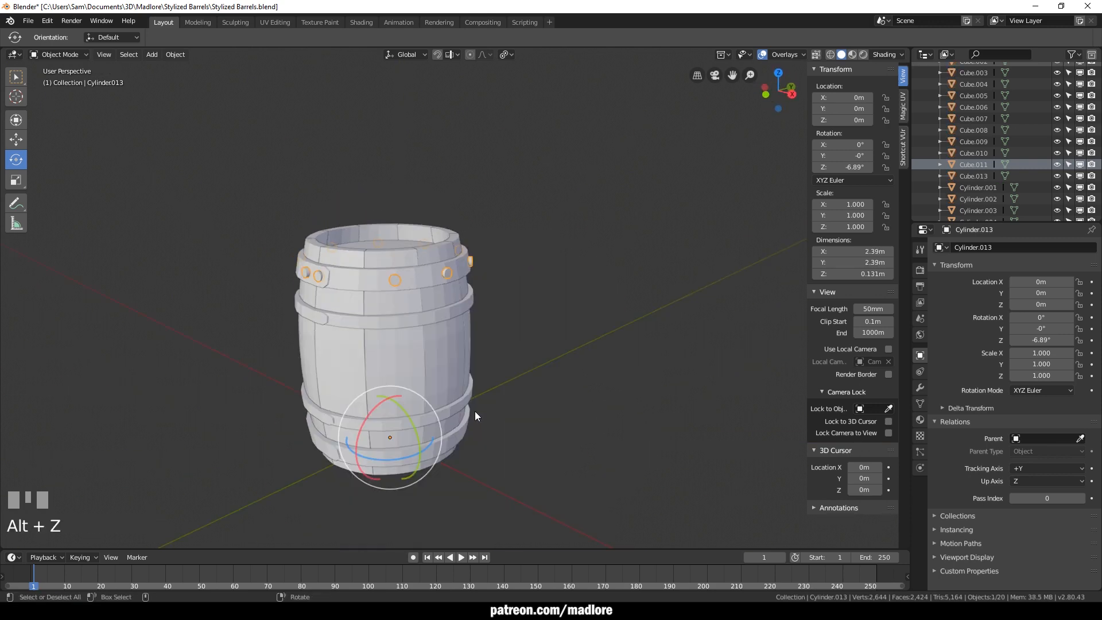
pyautogui.hotkey('ctrl', 'alt', 'shift', 'c')
pyautogui.click(475, 411)
# Make a linked duplicate of the rivet ring and move it down along Z to about 0.31 m, onto the bottom hoop
pyautogui.press('w')
pyautogui.hotkey('alt', 'd')
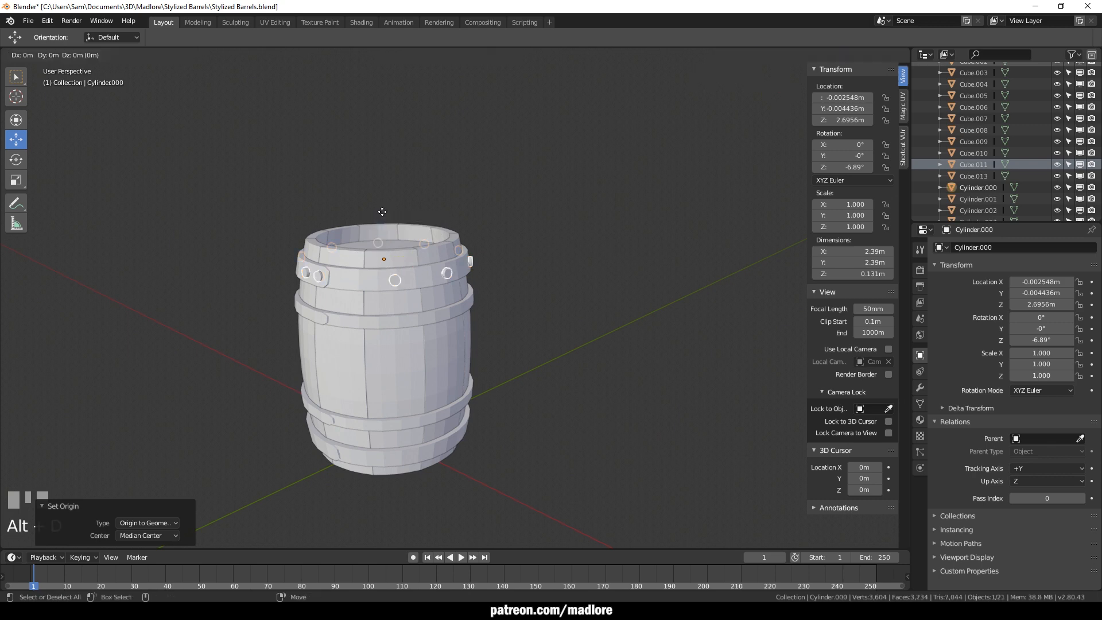
pyautogui.press('z')
pyautogui.click(405, 429)
pyautogui.press('KP_1')
pyautogui.scroll(4, 345, 467)
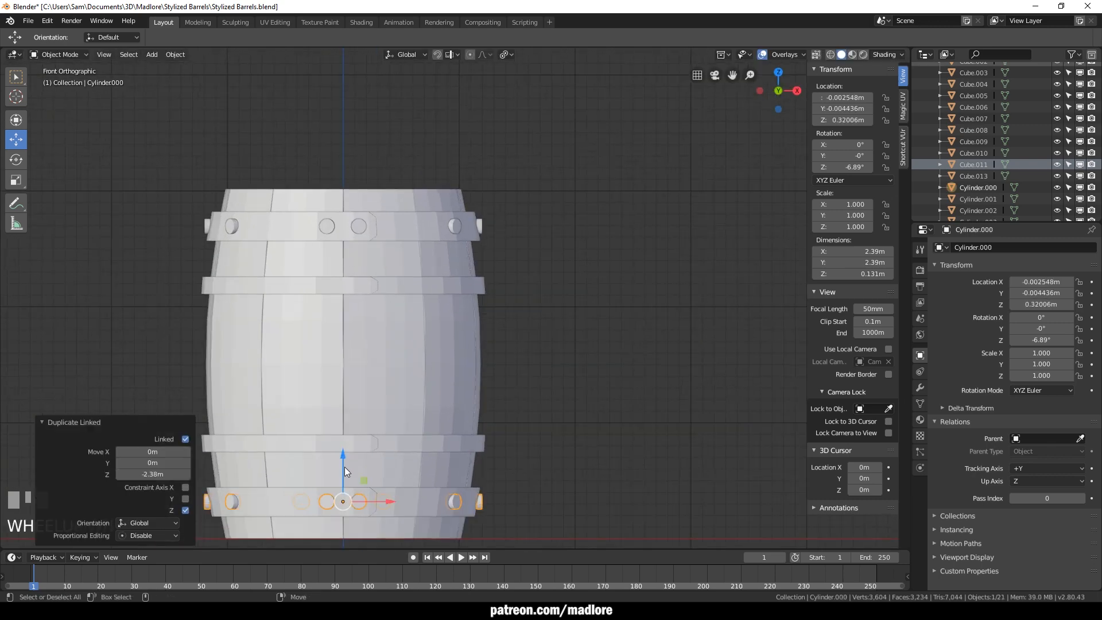
pyautogui.moveTo(343, 460); pyautogui.dragTo(344, 462)
pyautogui.scroll(-4, 562, 425)
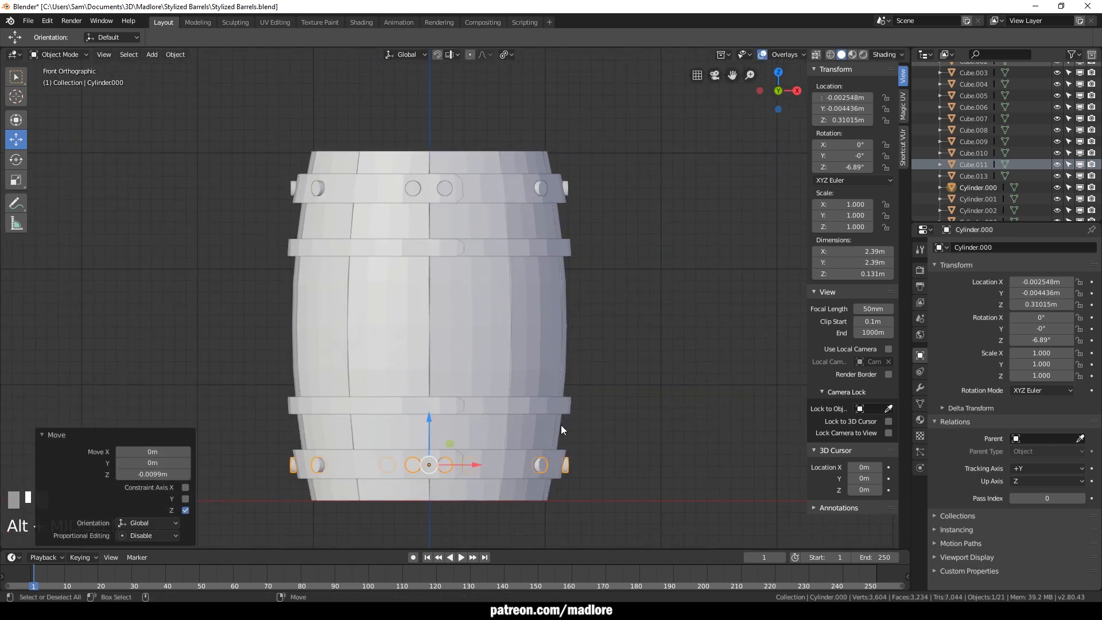
# Select the top and bottom rivet rings together and try scaling them slightly in the horizontal plane
pyautogui.scroll(2, 332, 410)
pyautogui.keyDown('alt'); pyautogui.moveTo(332, 411); pyautogui.dragTo(395, 325, button='middle'); pyautogui.keyUp('alt')
pyautogui.scroll(2, 335, 425)
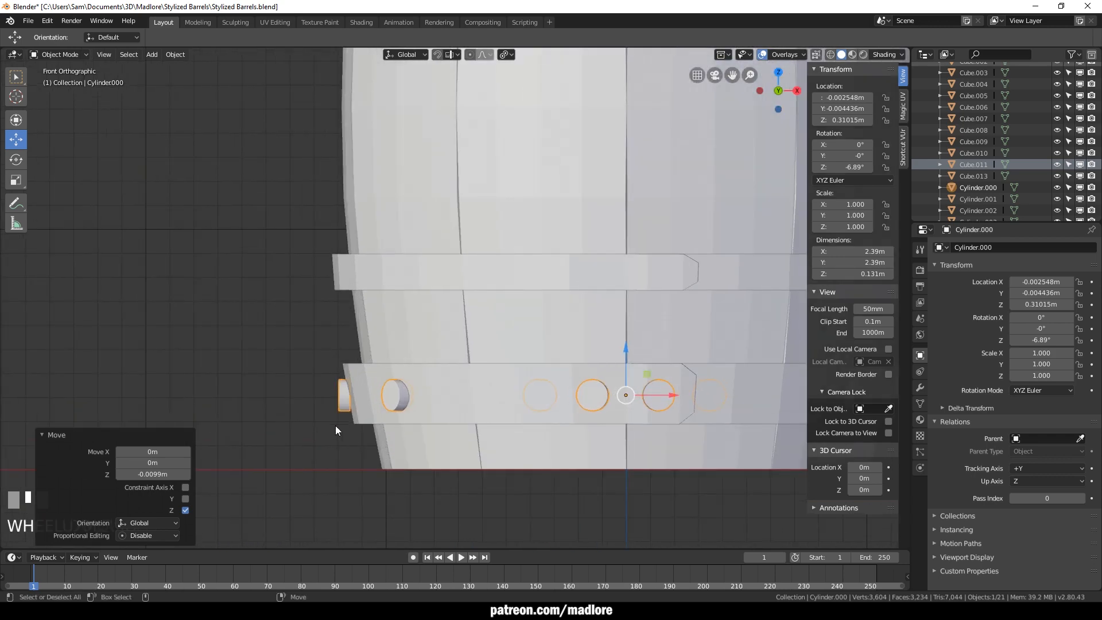
pyautogui.scroll(-3, 336, 425)
pyautogui.keyDown('shift'); pyautogui.click(518, 82); pyautogui.keyUp('shift')
pyautogui.keyDown('alt'); pyautogui.moveTo(609, 230); pyautogui.dragTo(584, 262, button='middle'); pyautogui.keyUp('alt')
pyautogui.press('r')
pyautogui.keyDown('alt'); pyautogui.moveTo(677, 344); pyautogui.dragTo(700, 402); pyautogui.keyUp('alt')
pyautogui.scroll(3, 486, 289)
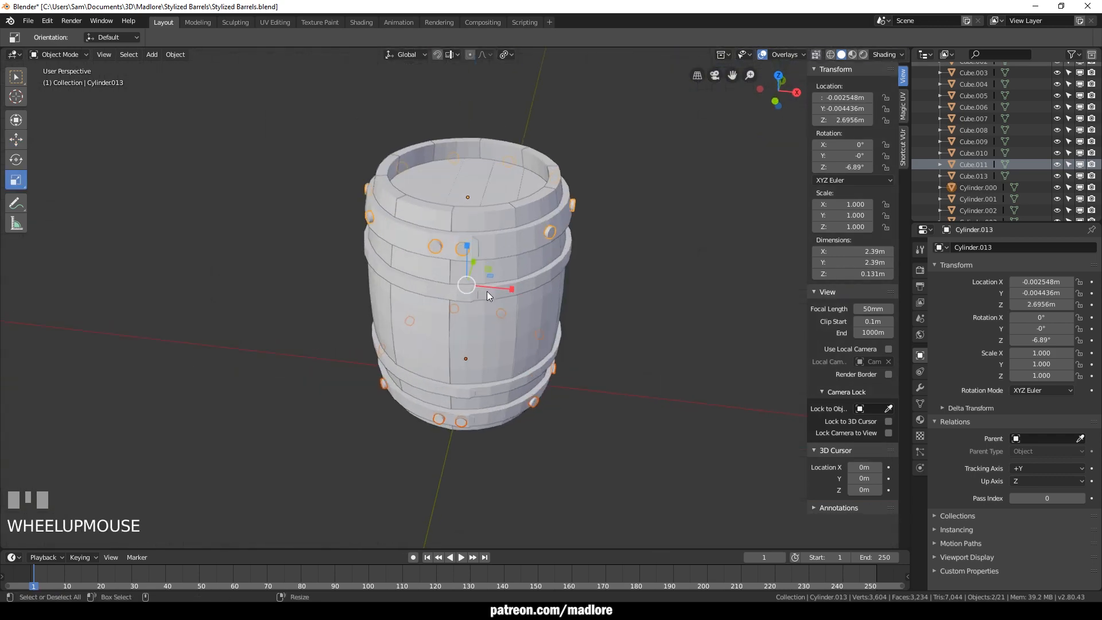
pyautogui.moveTo(497, 272); pyautogui.dragTo(496, 273)
pyautogui.scroll(2, 482, 304)
# Try scaling all rivet geometry horizontally in Edit Mode, undoing each attempt
pyautogui.keyDown('alt'); pyautogui.moveTo(437, 397); pyautogui.dragTo(481, 289); pyautogui.keyUp('alt')
pyautogui.press('3')
pyautogui.press('r')
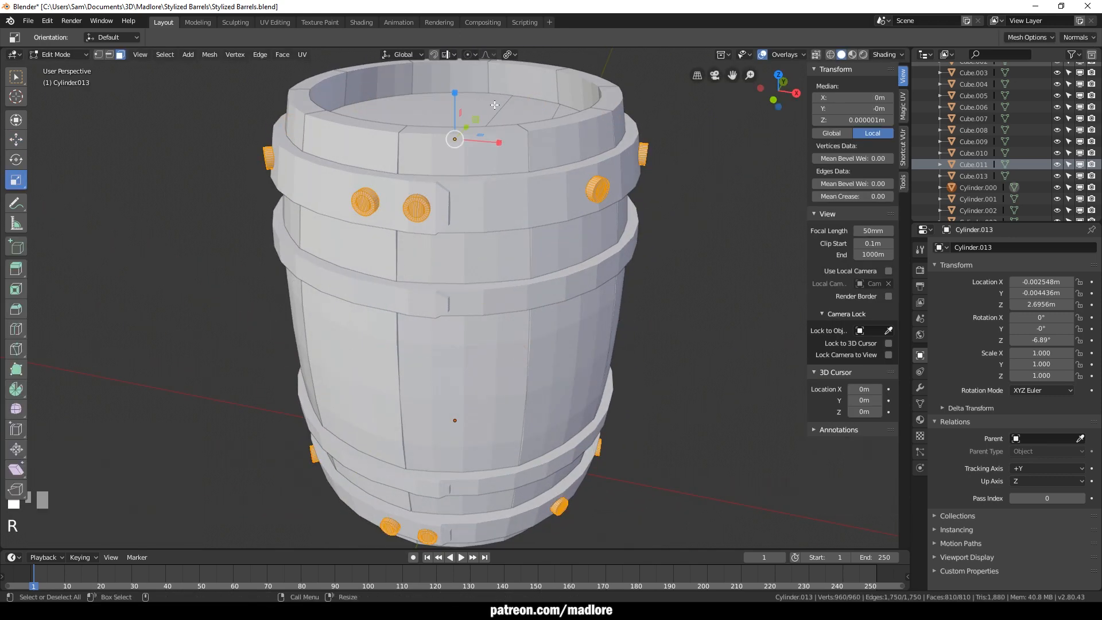
pyautogui.moveTo(481, 135); pyautogui.dragTo(488, 133)
pyautogui.hotkey('ctrl', 'z')
pyautogui.keyDown('alt'); pyautogui.moveTo(485, 197); pyautogui.dragTo(467, 226); pyautogui.keyUp('alt')
pyautogui.moveTo(483, 131); pyautogui.dragTo(487, 131)
pyautogui.hotkey('ctrl', 'z')
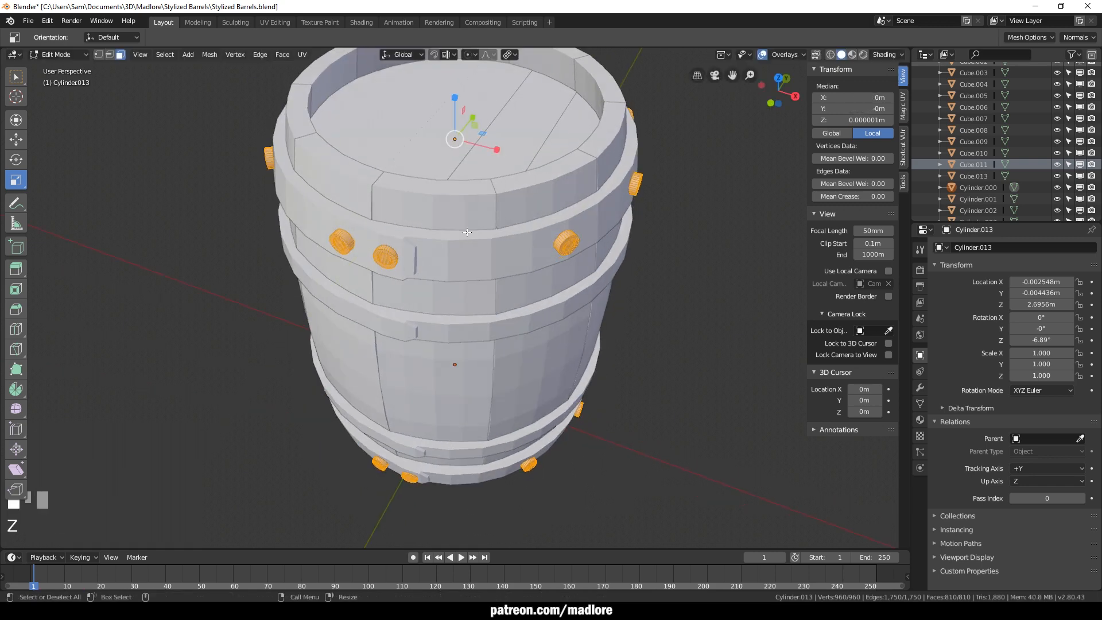
# Isolate the rivet ring, select the inner end face of one rivet, and check the pivot point and proportional editing options
pyautogui.hotkey('alt', 'z')
pyautogui.click(403, 261)
pyautogui.press('w')
pyautogui.keyDown('alt'); pyautogui.moveTo(403, 260); pyautogui.dragTo(402, 189); pyautogui.keyUp('alt')
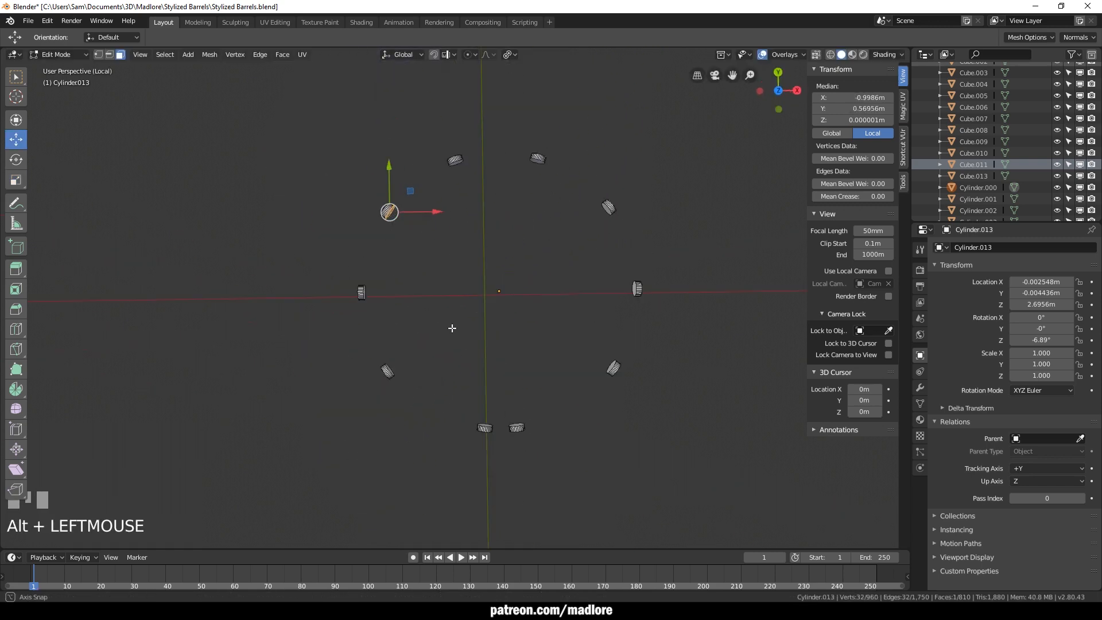
pyautogui.click(510, 54)
pyautogui.click(388, 212)
pyautogui.click(515, 55)
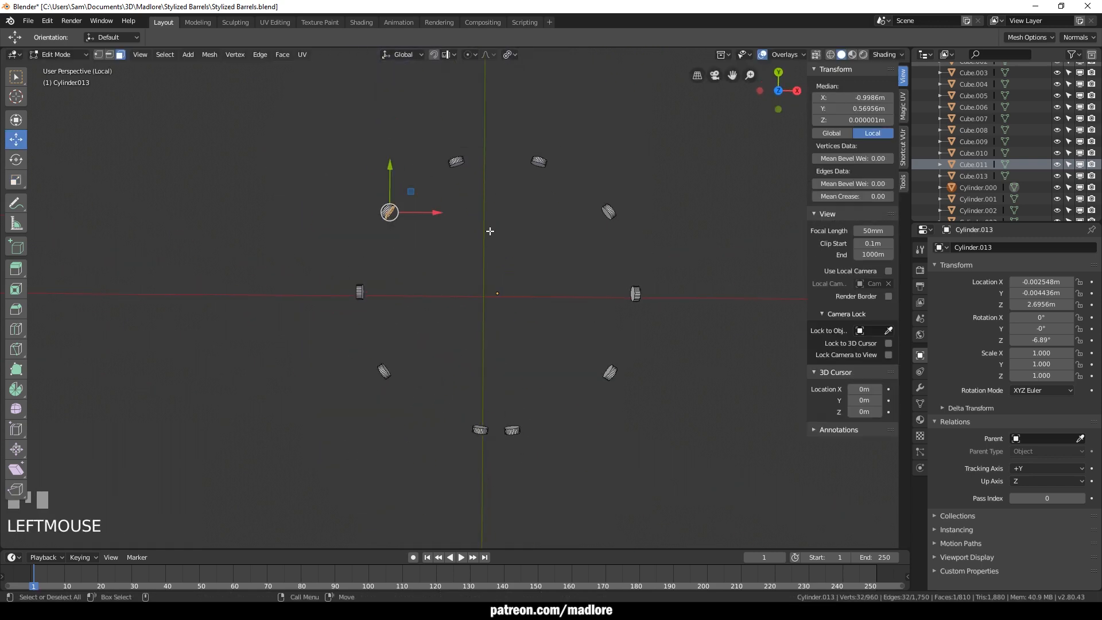
pyautogui.click(514, 54)
pyautogui.click(515, 54)
pyautogui.click(475, 53)
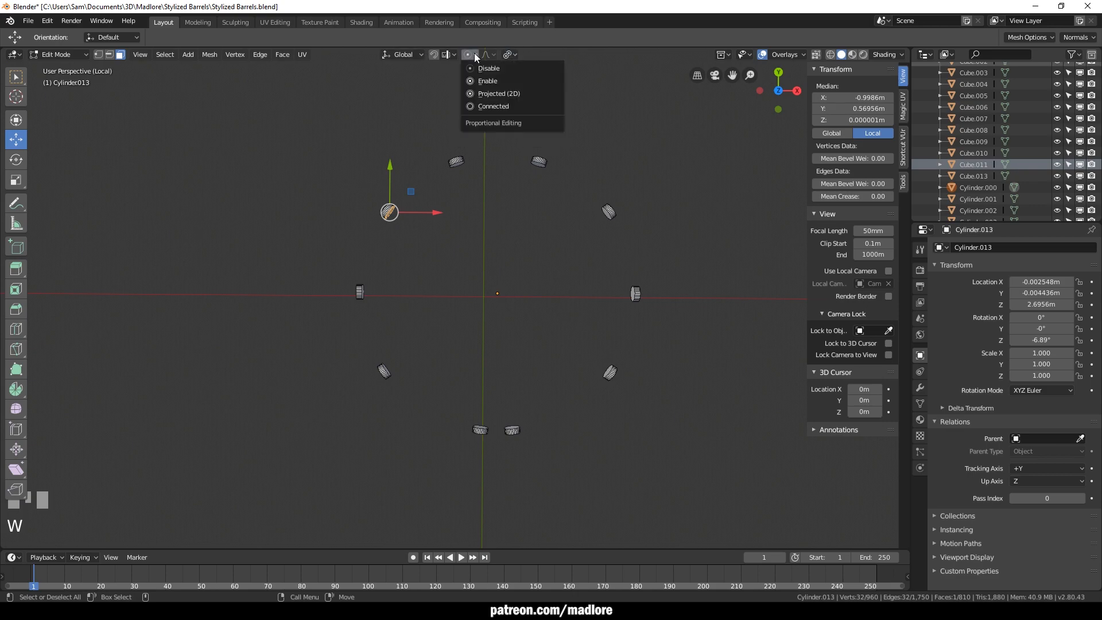
pyautogui.click(453, 164)
pyautogui.press('KP_Divide')
# Return to Object Mode and delete the linked rivet ring on the bottom hoop
pyautogui.scroll(4, 500, 246)
pyautogui.keyDown('alt'); pyautogui.moveTo(500, 247); pyautogui.dragTo(502, 290); pyautogui.keyUp('alt')
pyautogui.scroll(-1, 516, 322)
pyautogui.press('Tab')
pyautogui.click(610, 484)
pyautogui.click(591, 448)
pyautogui.press('Delete')
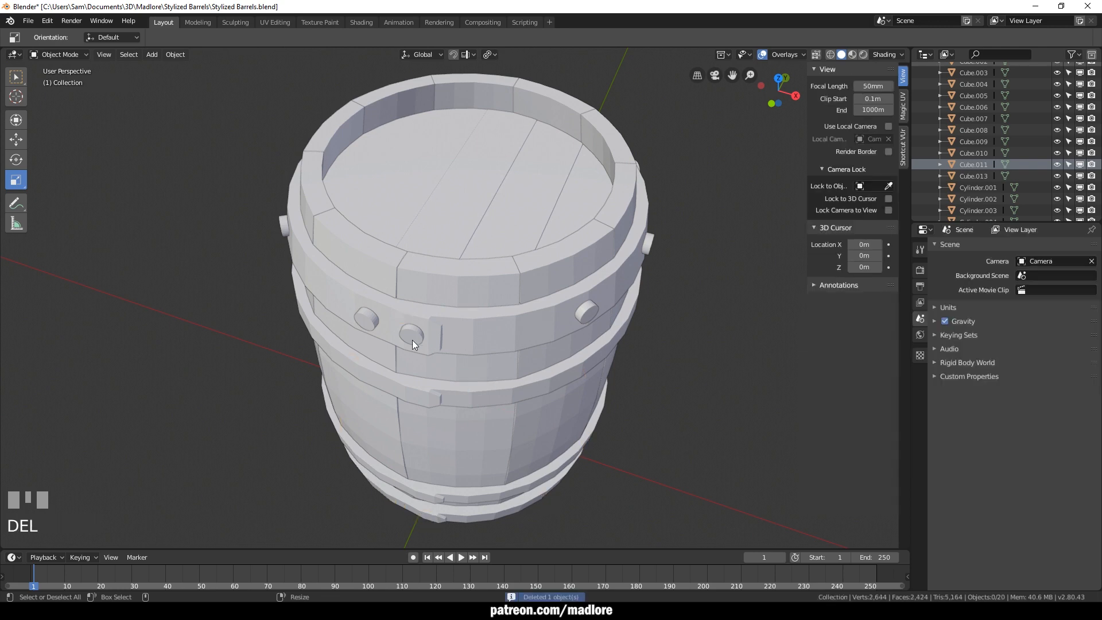
# Open the top rivet ring for face editing in isolation and set the transform orientation to Normal
pyautogui.click(412, 340)
pyautogui.press('Tab')
pyautogui.press('3')
pyautogui.click(511, 56)
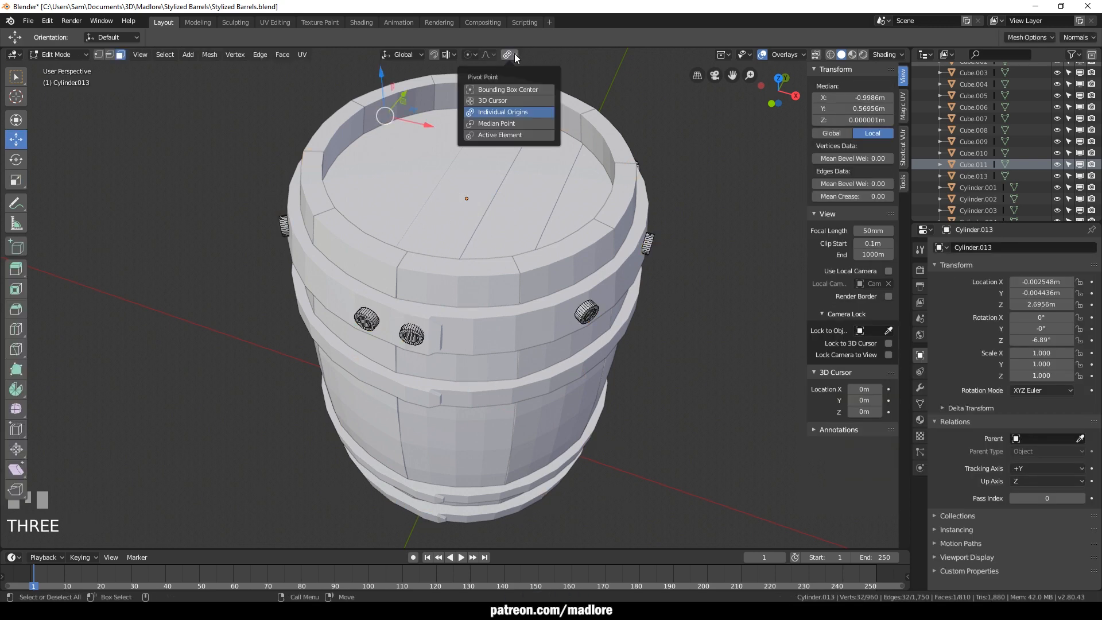
pyautogui.click(472, 53)
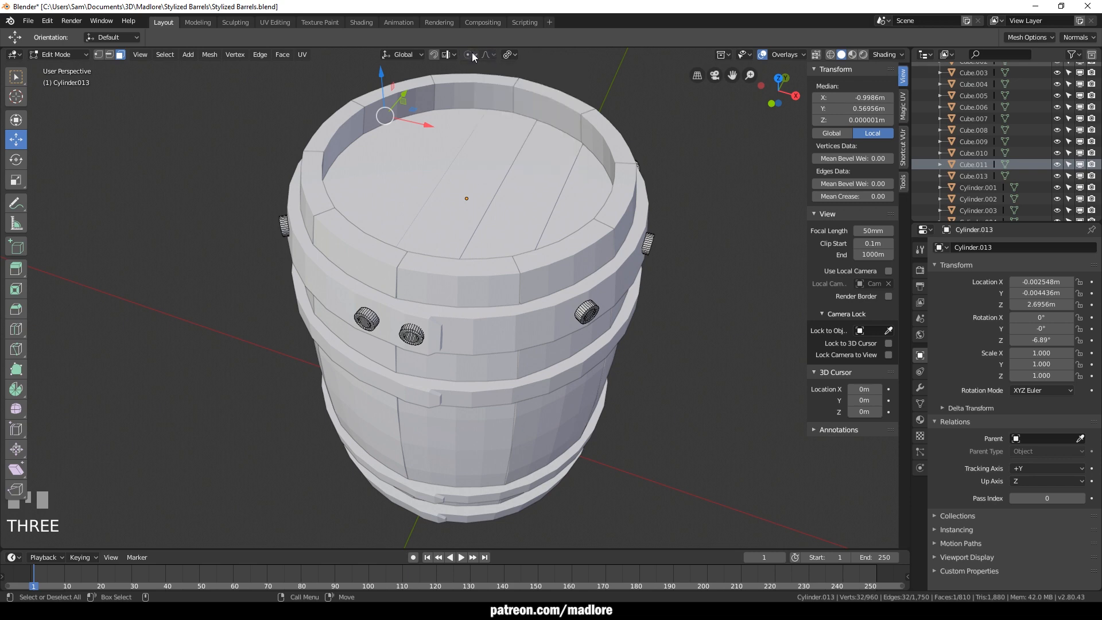
pyautogui.click(418, 55)
pyautogui.click(402, 92)
pyautogui.hotkey('alt', 'z')
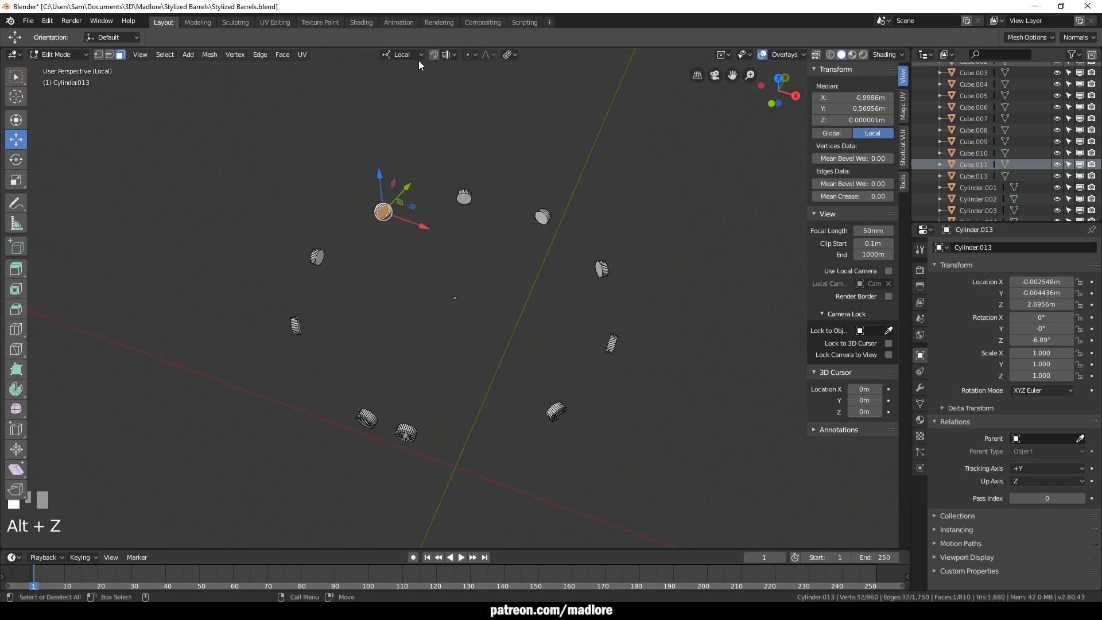
pyautogui.click(415, 56)
pyautogui.click(403, 104)
# Add the other rivets' inner end faces to the selection, move them along their normals to lengthen the rivets inward, and leave Edit Mode
pyautogui.keyDown('shift'); pyautogui.click(464, 197); pyautogui.keyUp('shift')
pyautogui.keyDown('shift'); pyautogui.click(542, 217); pyautogui.keyUp('shift')
pyautogui.keyDown('shift'); pyautogui.click(600, 269); pyautogui.keyUp('shift')
pyautogui.keyDown('alt'); pyautogui.moveTo(585, 277); pyautogui.dragTo(722, 315); pyautogui.keyUp('alt')
pyautogui.keyDown('shift'); pyautogui.click(679, 249); pyautogui.keyUp('shift')
pyautogui.keyDown('shift'); pyautogui.click(728, 250); pyautogui.keyUp('shift')
pyautogui.keyDown('shift'); pyautogui.click(721, 364); pyautogui.keyUp('shift')
pyautogui.keyDown('shift'); pyautogui.click(704, 393); pyautogui.keyUp('shift')
pyautogui.keyDown('alt'); pyautogui.moveTo(626, 418); pyautogui.dragTo(605, 433); pyautogui.keyUp('alt')
pyautogui.keyDown('shift'); pyautogui.click(570, 431); pyautogui.keyUp('shift')
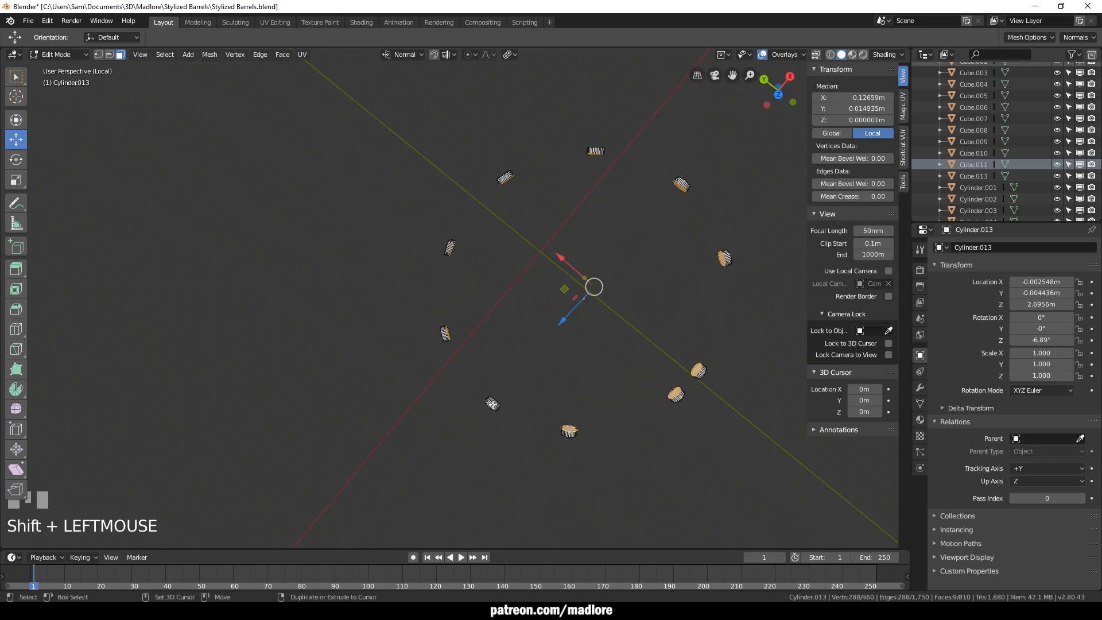
pyautogui.keyDown('shift'); pyautogui.click(493, 404); pyautogui.keyUp('shift')
pyautogui.hotkey('ctrl', 'z')
pyautogui.keyDown('shift'); pyautogui.click(493, 403); pyautogui.keyUp('shift')
pyautogui.press('r')
pyautogui.press('w')
pyautogui.moveTo(625, 283); pyautogui.dragTo(626, 284)
pyautogui.moveTo(569, 259); pyautogui.dragTo(574, 268)
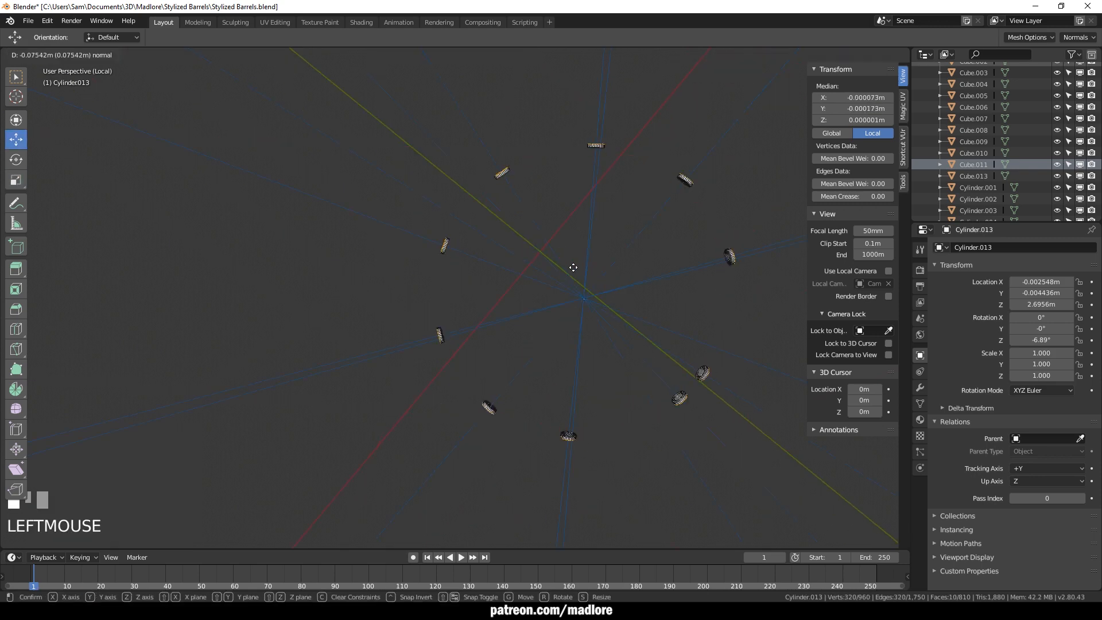
pyautogui.hotkey('alt', 'z')
pyautogui.press('`')
pyautogui.keyDown('alt'); pyautogui.moveTo(625, 344); pyautogui.dragTo(485, 266); pyautogui.keyUp('alt')
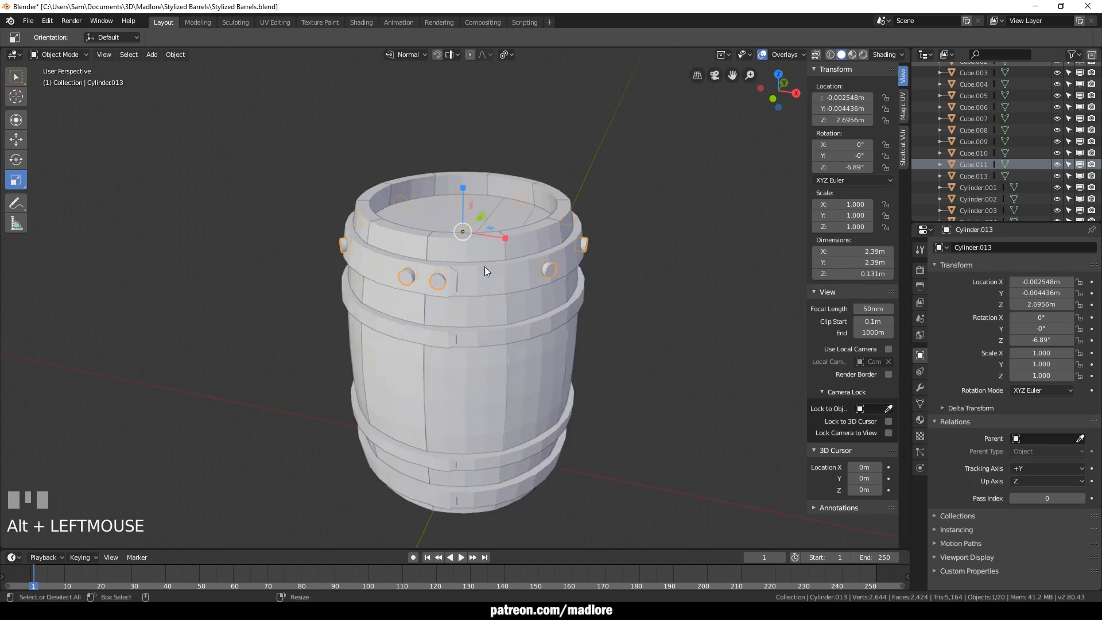
# Make a linked duplicate of the rivet ring and move it down along Z to about 0.316 m, centred on the bottom hoop
pyautogui.hotkey('alt', 'd')
pyautogui.press('z')
pyautogui.click(462, 406)
pyautogui.press('`')
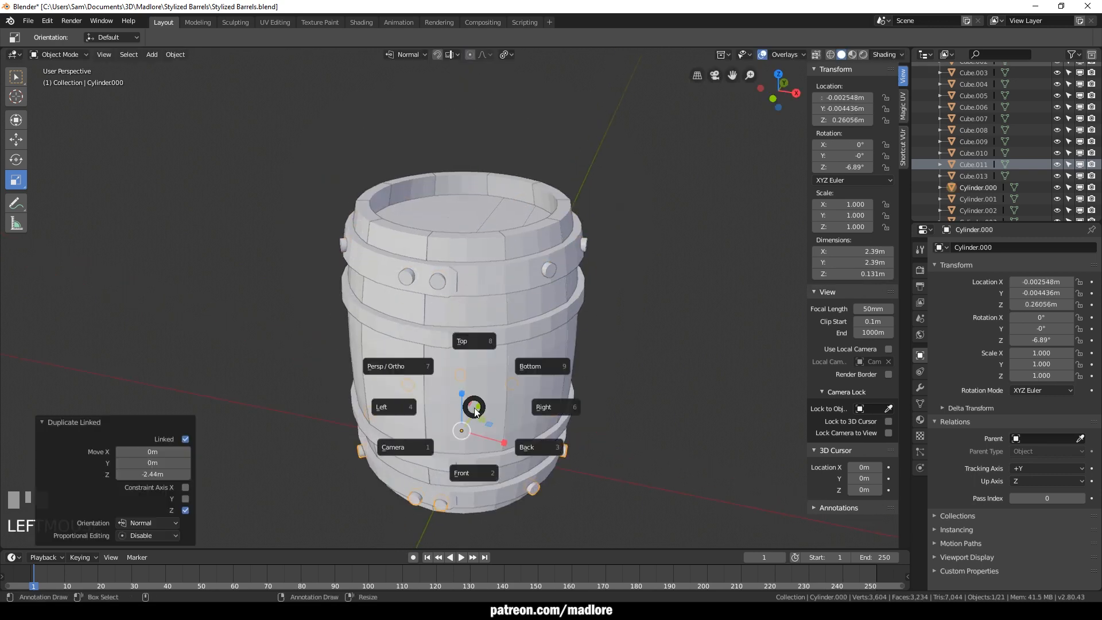
pyautogui.click(386, 364)
pyautogui.press('w')
pyautogui.moveTo(467, 460); pyautogui.dragTo(479, 448)
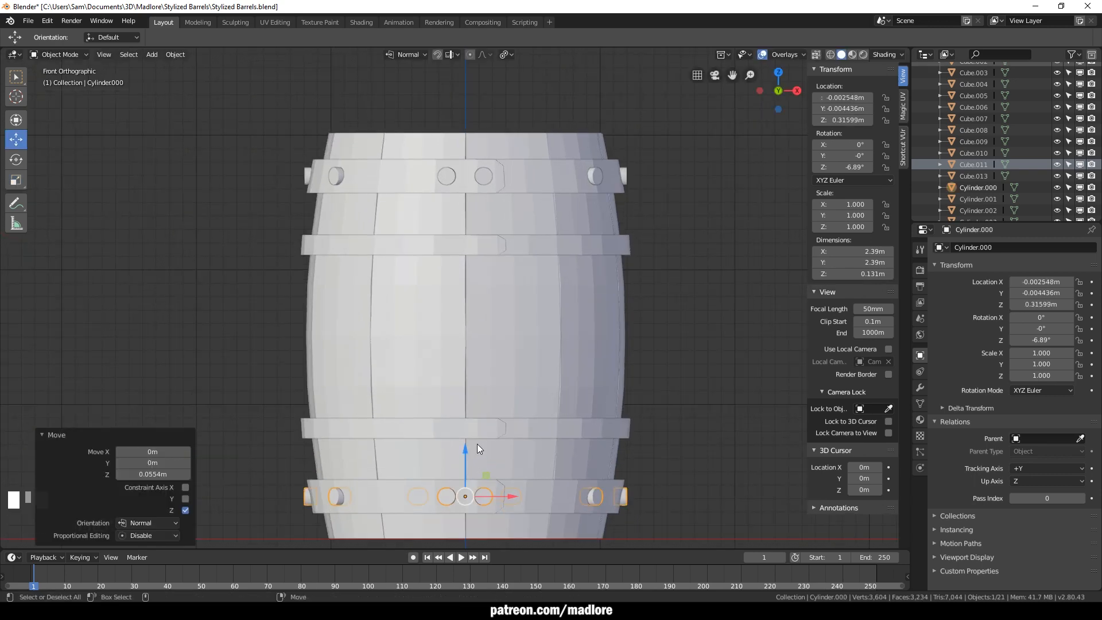
# Duplicate the bottom rivet ring and move the copy up 0.503 m along Z onto the lower middle hoop
pyautogui.hotkey('ctrl', 'd')
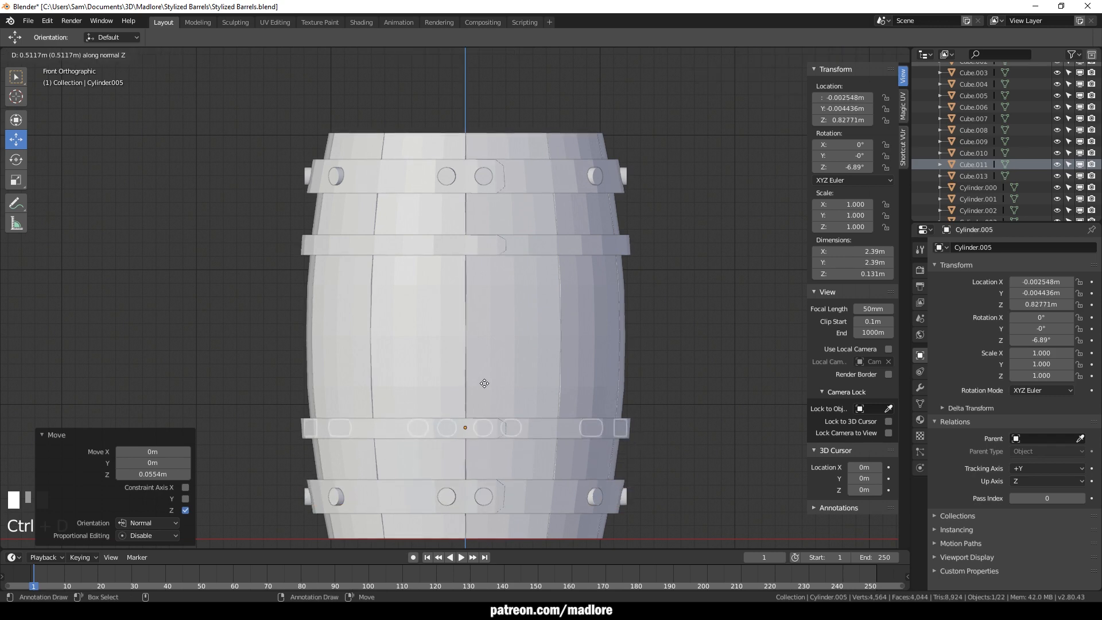
pyautogui.click(486, 385)
pyautogui.keyDown('alt'); pyautogui.moveTo(669, 368); pyautogui.dragTo(554, 392); pyautogui.keyUp('alt')
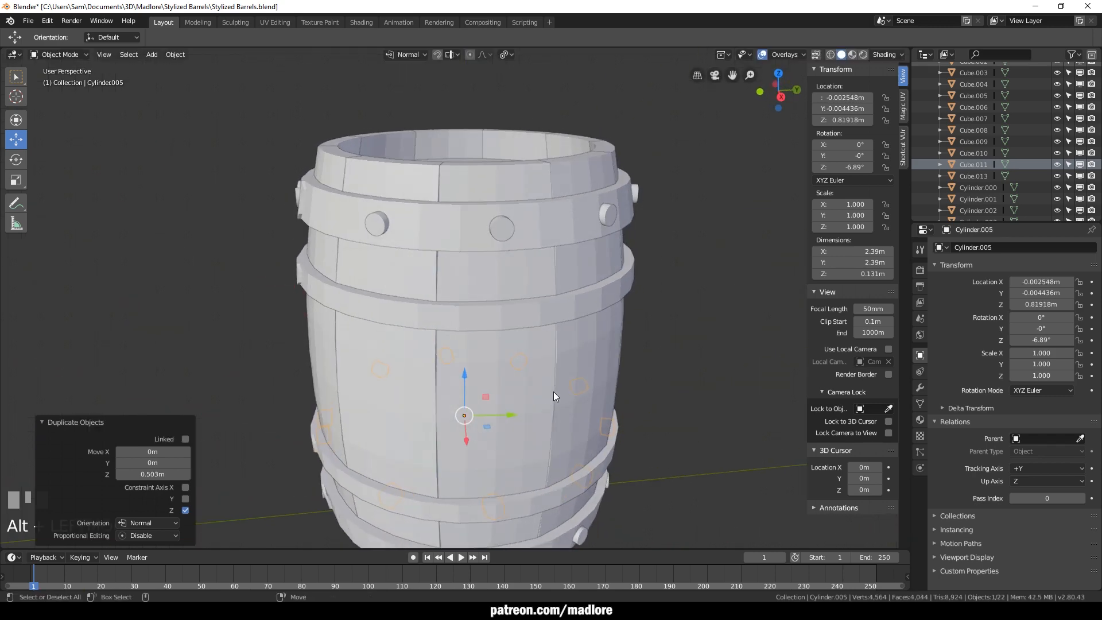
pyautogui.press('Delete')
pyautogui.hotkey('ctrl', 'z')
pyautogui.click(856, 167)
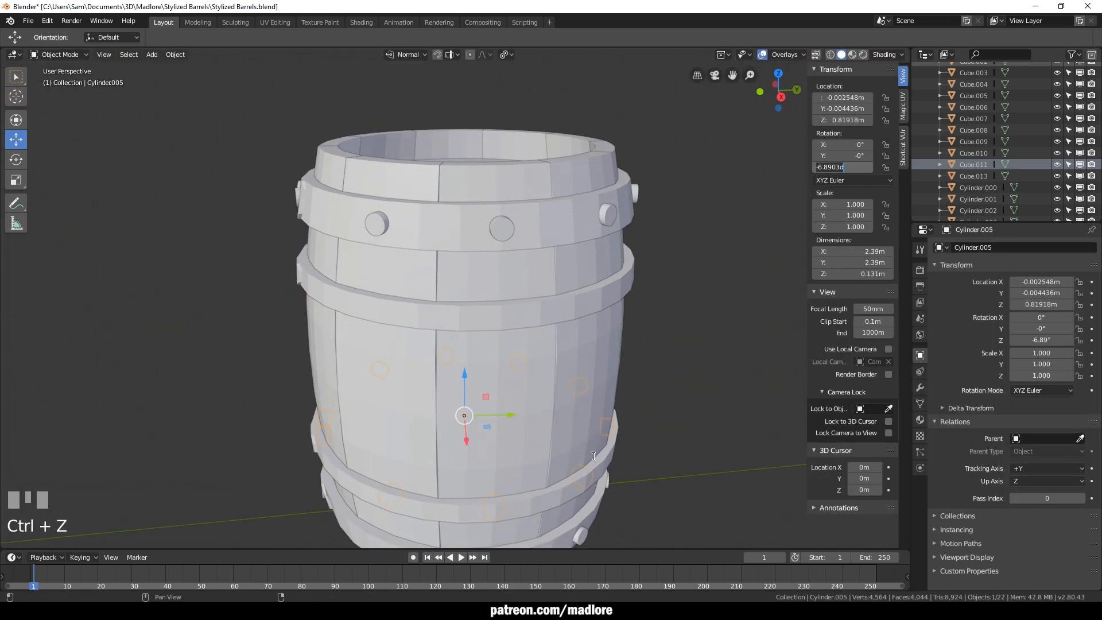
pyautogui.write('3`')
pyautogui.click(589, 484)
# Isolate the lower middle rivet ring, select all its rivets in Edit Mode, and move them outward along their normals onto the hoop
pyautogui.press('`')
pyautogui.keyDown('alt'); pyautogui.moveTo(689, 377); pyautogui.dragTo(711, 301, button='middle'); pyautogui.keyUp('alt')
pyautogui.hotkey('alt', 'z')
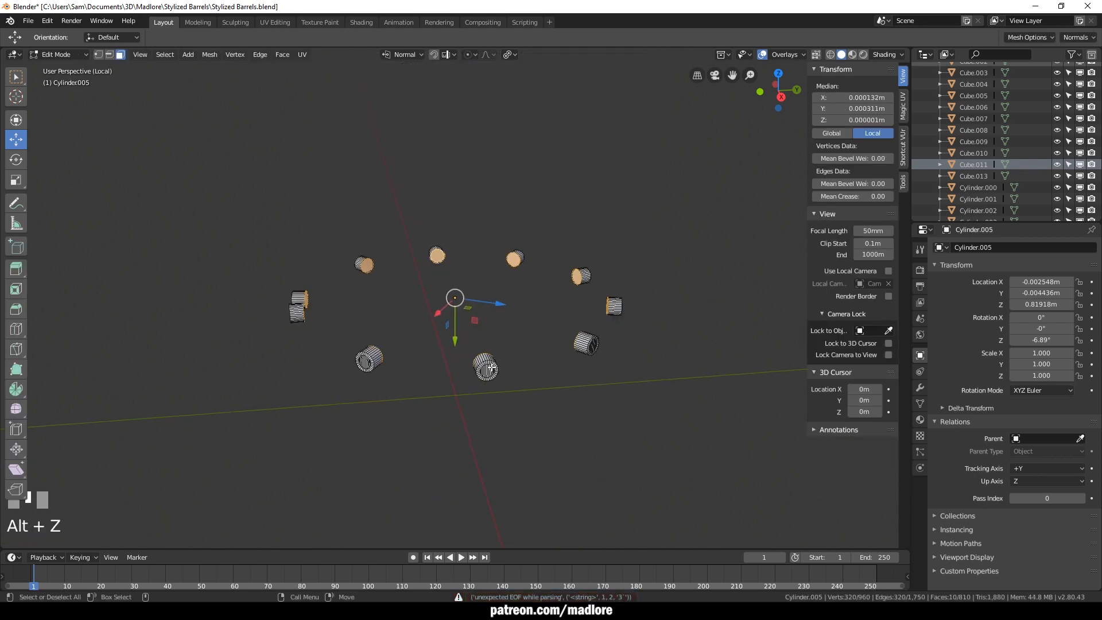
pyautogui.press('a')
pyautogui.hotkey('alt', 'z')
pyautogui.moveTo(499, 324); pyautogui.dragTo(507, 319)
pyautogui.hotkey('alt', 'z')
pyautogui.moveTo(413, 293); pyautogui.dragTo(402, 294)
pyautogui.hotkey('alt', 'z')
pyautogui.moveTo(442, 333); pyautogui.dragTo(462, 343)
# Scale the lower middle hoop's rivets to 0.607 about their individual origins and leave Edit Mode
pyautogui.press('r')
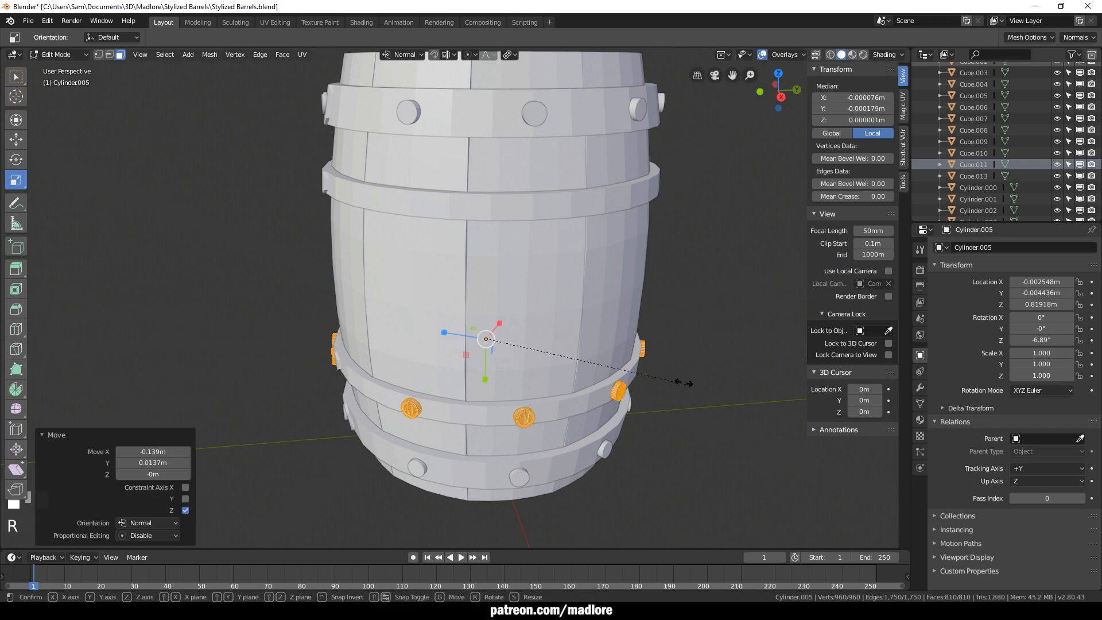
pyautogui.moveTo(684, 381); pyautogui.dragTo(607, 354)
pyautogui.keyDown('alt'); pyautogui.moveTo(512, 366); pyautogui.dragTo(580, 337); pyautogui.keyUp('alt')
pyautogui.keyDown('alt'); pyautogui.moveTo(580, 337); pyautogui.dragTo(530, 311, button='middle'); pyautogui.keyUp('alt')
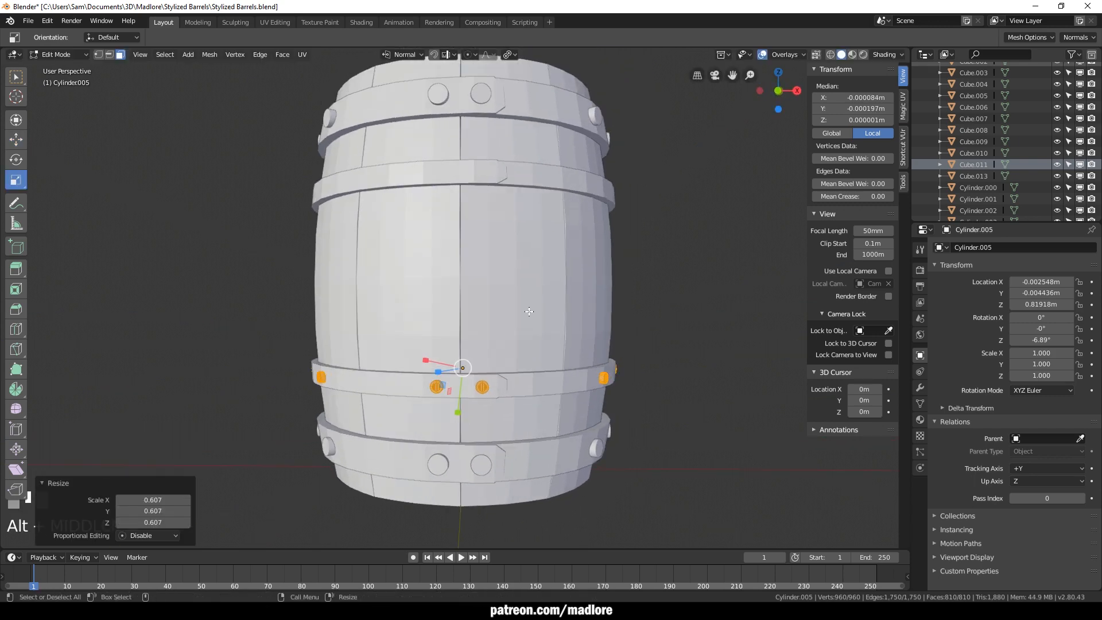
pyautogui.press('`')
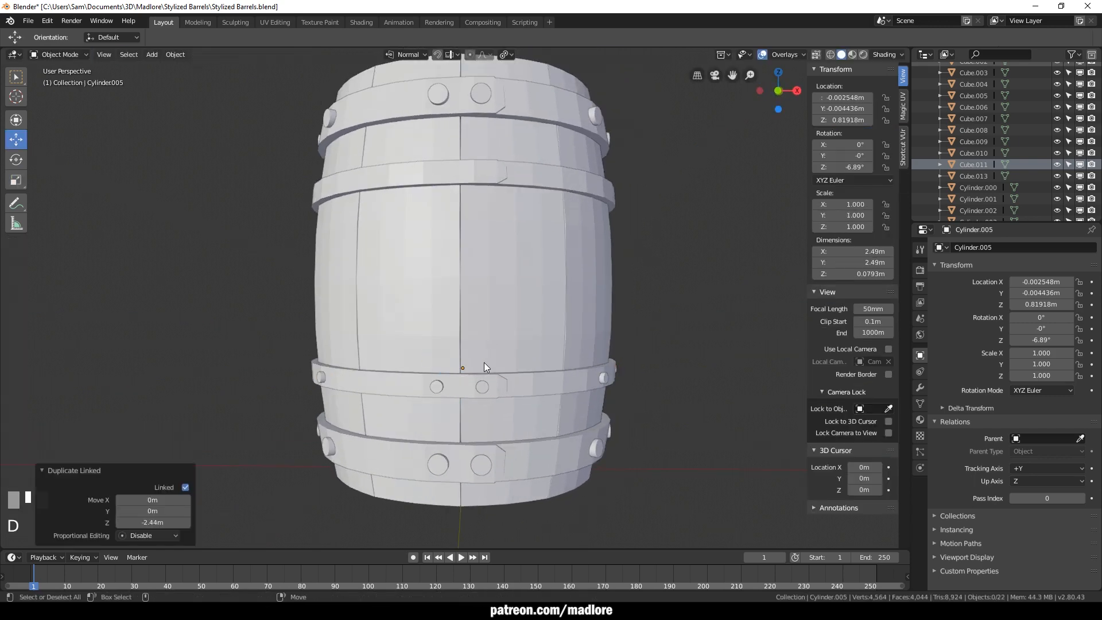
# Make a linked duplicate of the small rivet ring and raise it along Z to 2.182 m on the upper middle hoop
pyautogui.click(504, 371)
pyautogui.hotkey('alt', 'd')
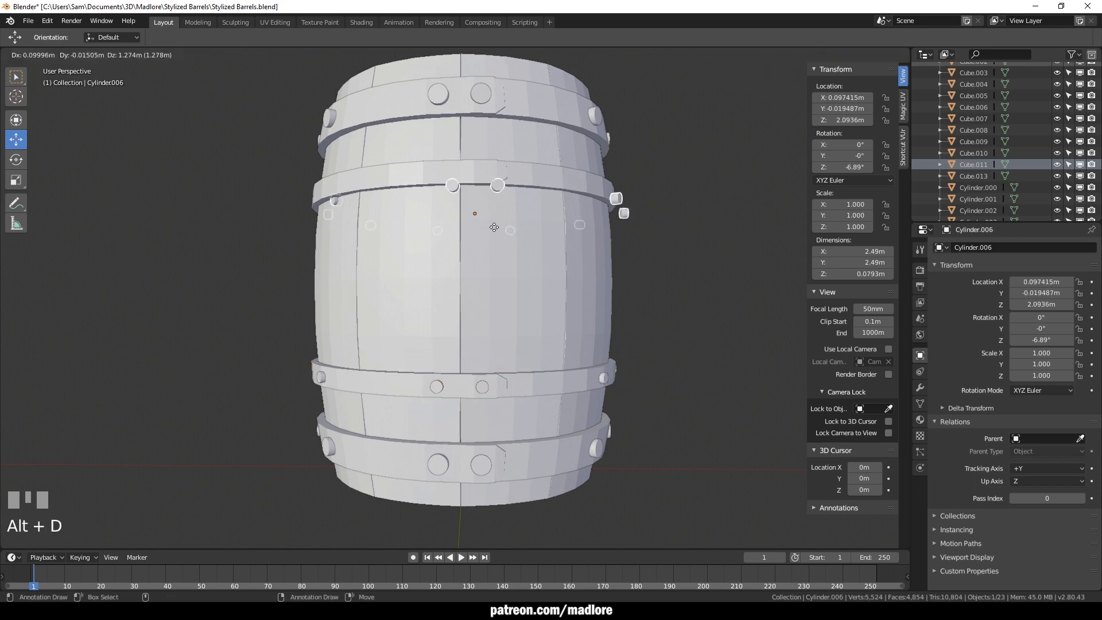
pyautogui.click(489, 220)
pyautogui.press('`')
pyautogui.press('space')
pyautogui.click(704, 190)
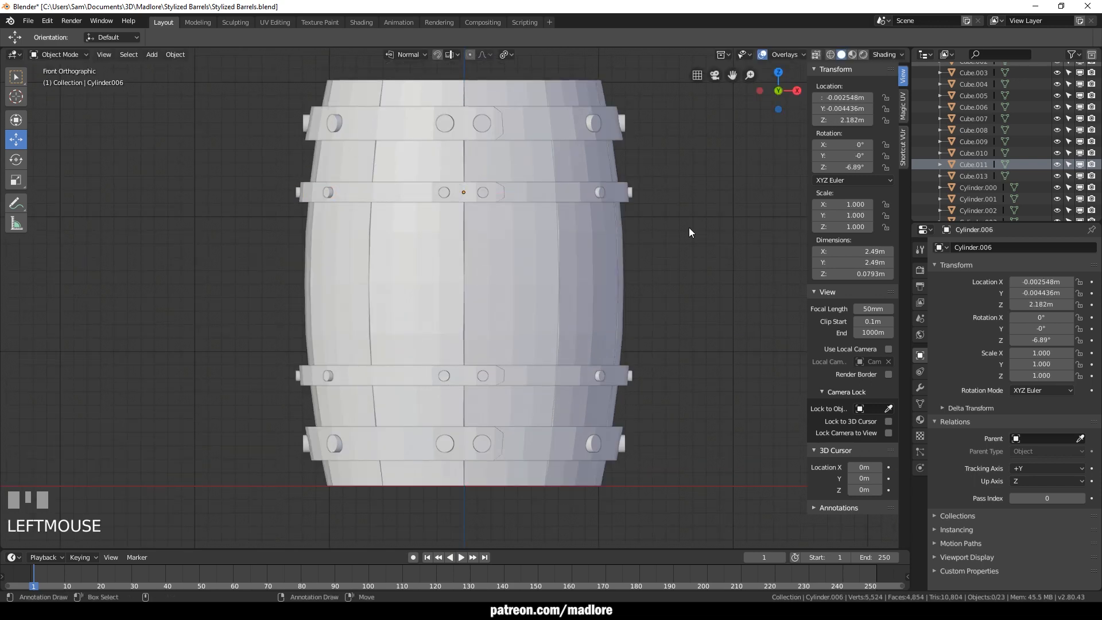
pyautogui.keyDown('alt'); pyautogui.moveTo(690, 227); pyautogui.dragTo(649, 360); pyautogui.keyUp('alt')
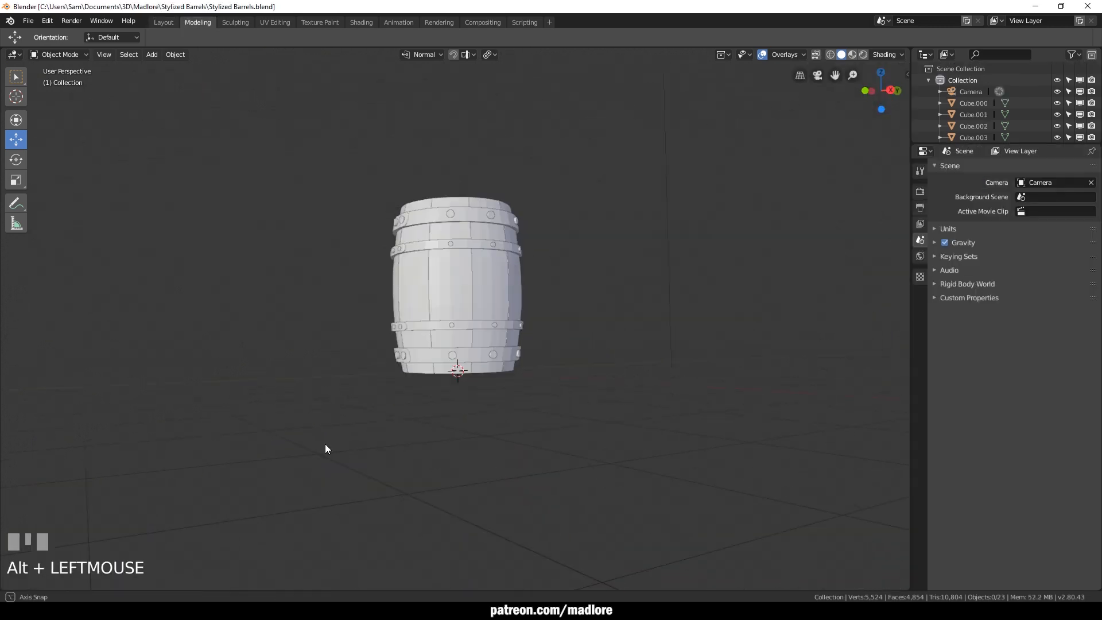
# Set the transform orientation to Global in the Modeling workspace
pyautogui.keyDown('alt'); pyautogui.moveTo(327, 448); pyautogui.dragTo(320, 508); pyautogui.keyUp('alt')
pyautogui.keyDown('alt'); pyautogui.moveTo(515, 425); pyautogui.dragTo(610, 397); pyautogui.keyUp('alt')
pyautogui.click(522, 354)
pyautogui.scroll(2, 497, 370)
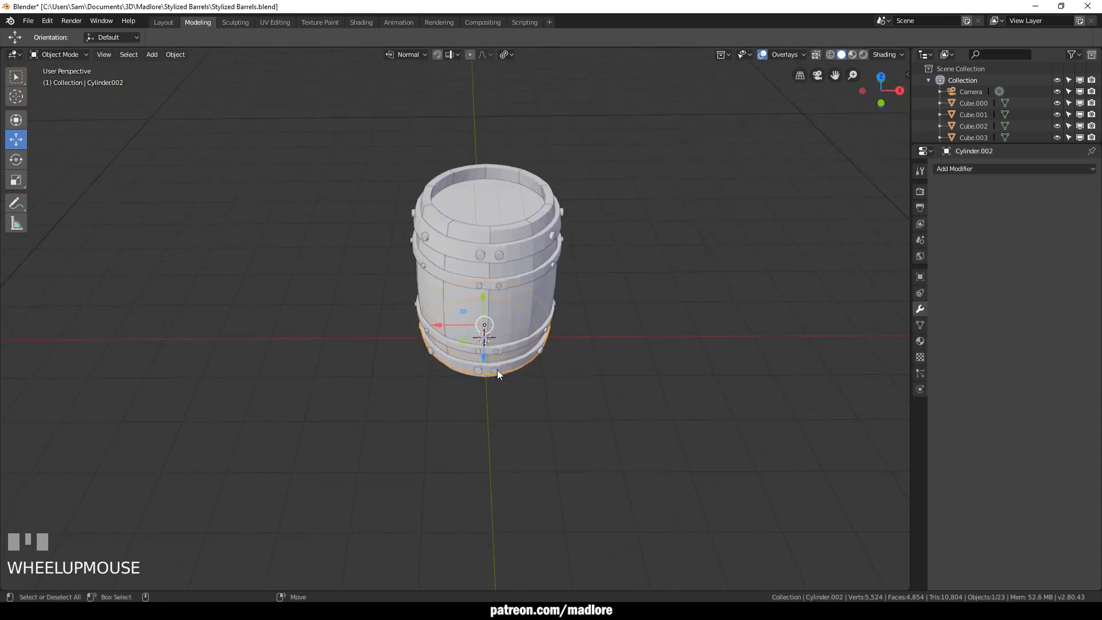
pyautogui.click(423, 70)
pyautogui.click(411, 54)
pyautogui.click(428, 91)
pyautogui.click(392, 380)
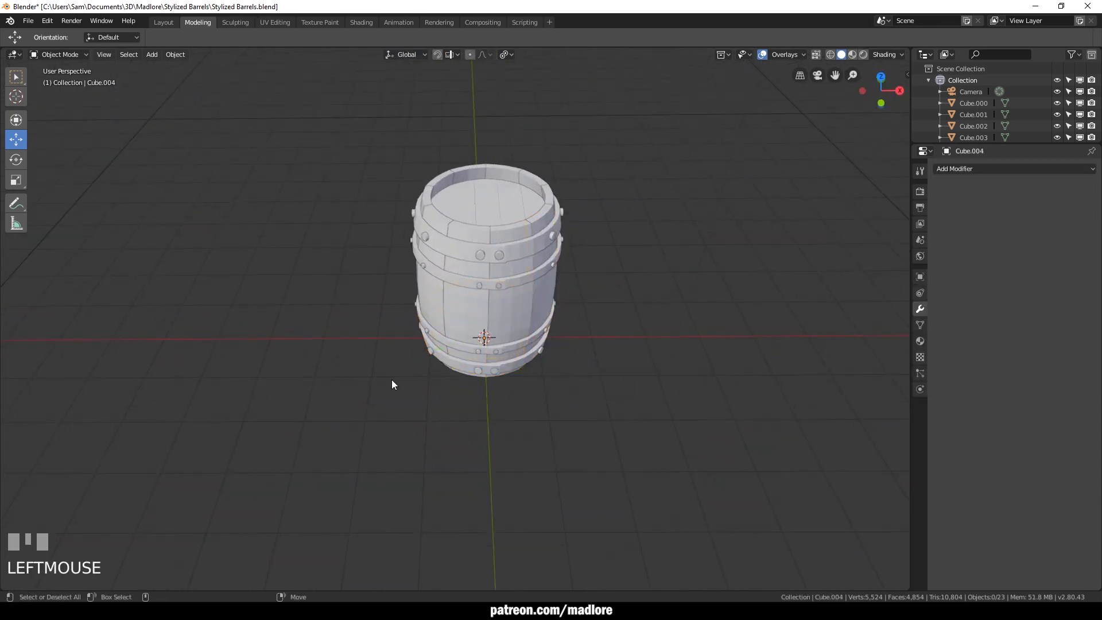
pyautogui.keyDown('alt'); pyautogui.moveTo(508, 277); pyautogui.dragTo(502, 285, button='middle'); pyautogui.keyUp('alt')
pyautogui.click(511, 261)
pyautogui.moveTo(338, 433); pyautogui.dragTo(747, 194)
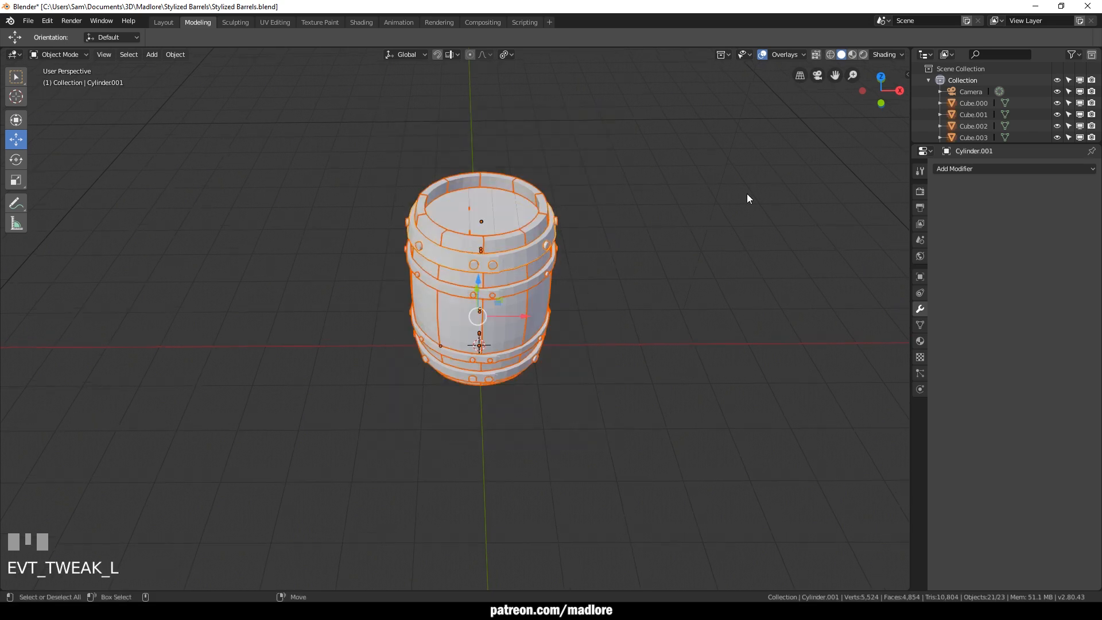
pyautogui.click(27, 21)
pyautogui.moveTo(81, 247)
pyautogui.click(196, 291)
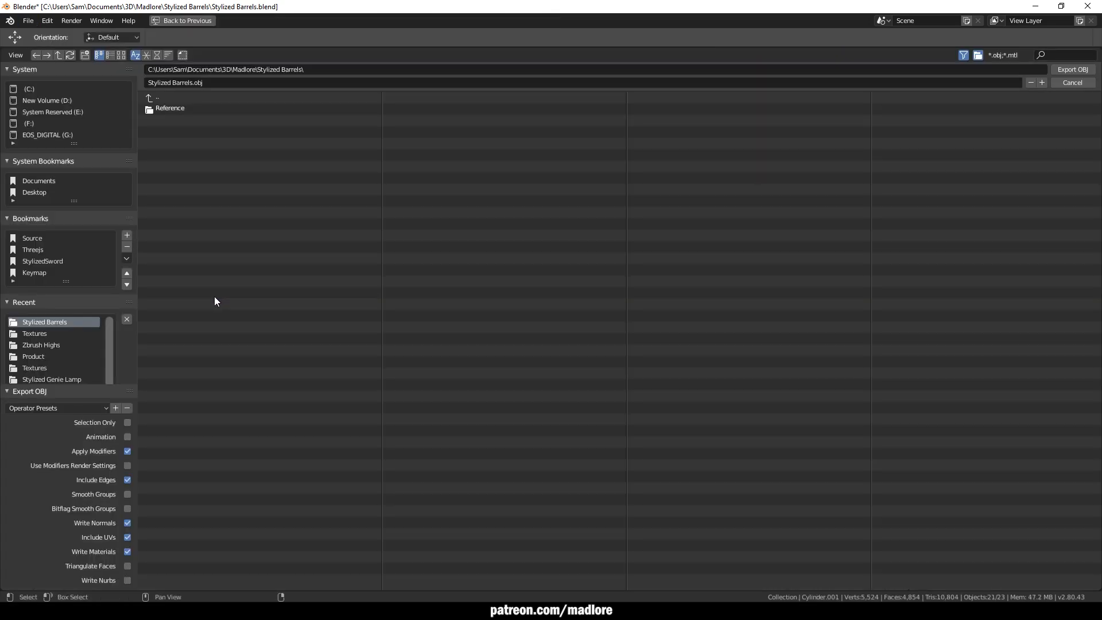
pyautogui.click(1073, 82)
# Inspect the whole barrel from several sides, including in the Sculpting workspace
pyautogui.click(458, 236)
pyautogui.scroll(4, 488, 282)
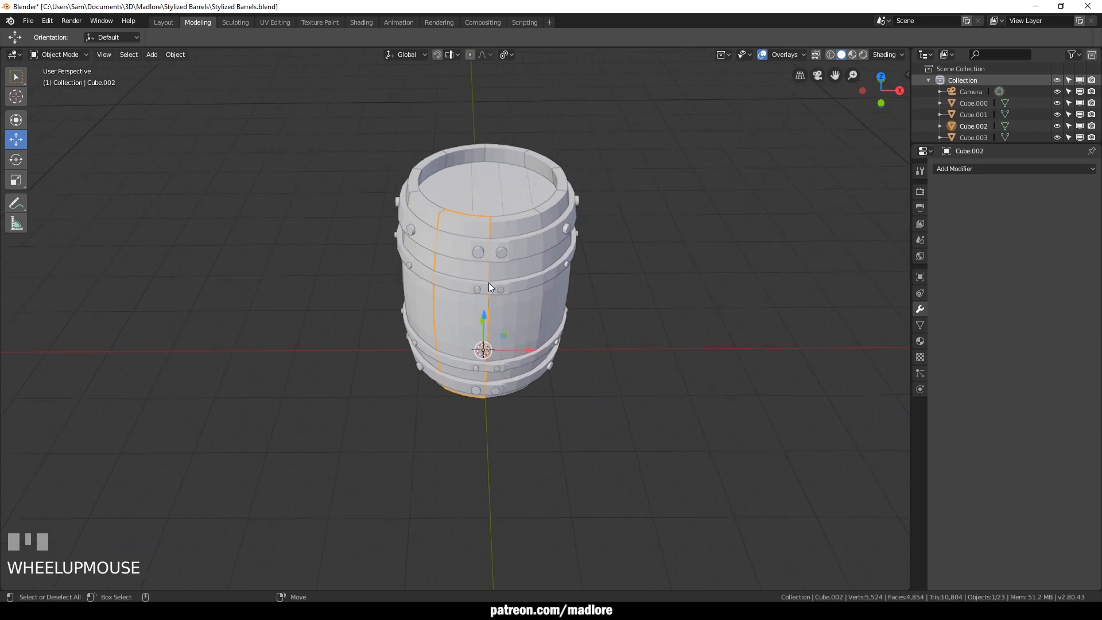
pyautogui.keyDown('alt'); pyautogui.middleClick(478, 238); pyautogui.keyUp('alt')
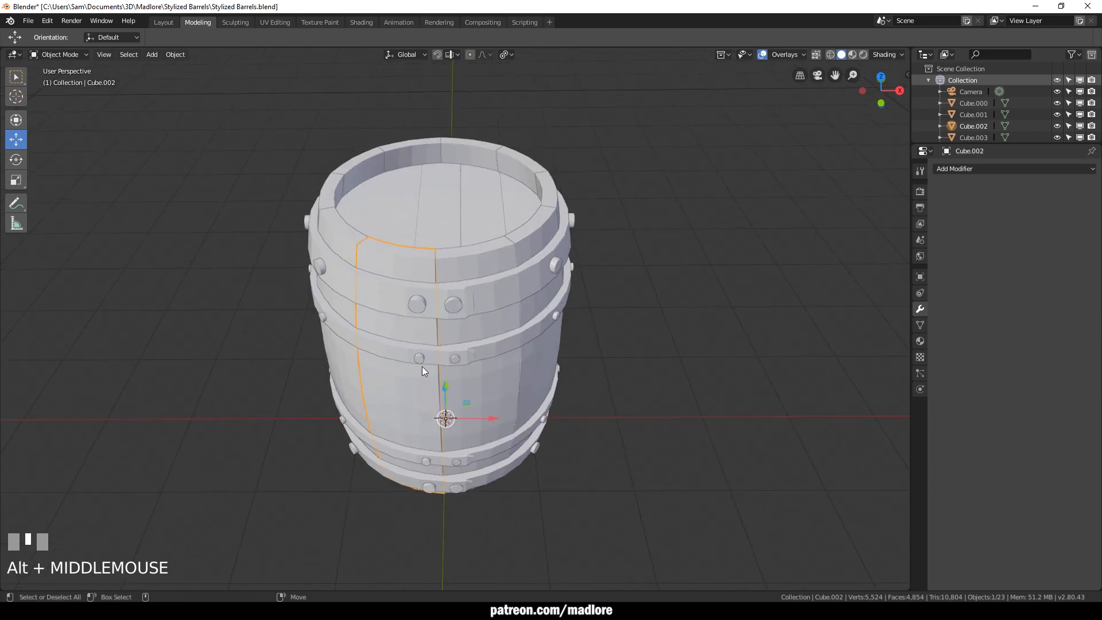
pyautogui.click(241, 25)
pyautogui.keyDown('alt'); pyautogui.click(601, 143); pyautogui.keyUp('alt')
pyautogui.moveTo(601, 144)
pyautogui.mouseDown(button='middle')
pyautogui.moveTo(594, 202)
pyautogui.moveTo(646, 182)
pyautogui.mouseUp(button='middle')
pyautogui.keyDown('alt'); pyautogui.click(566, 173); pyautogui.keyUp('alt')
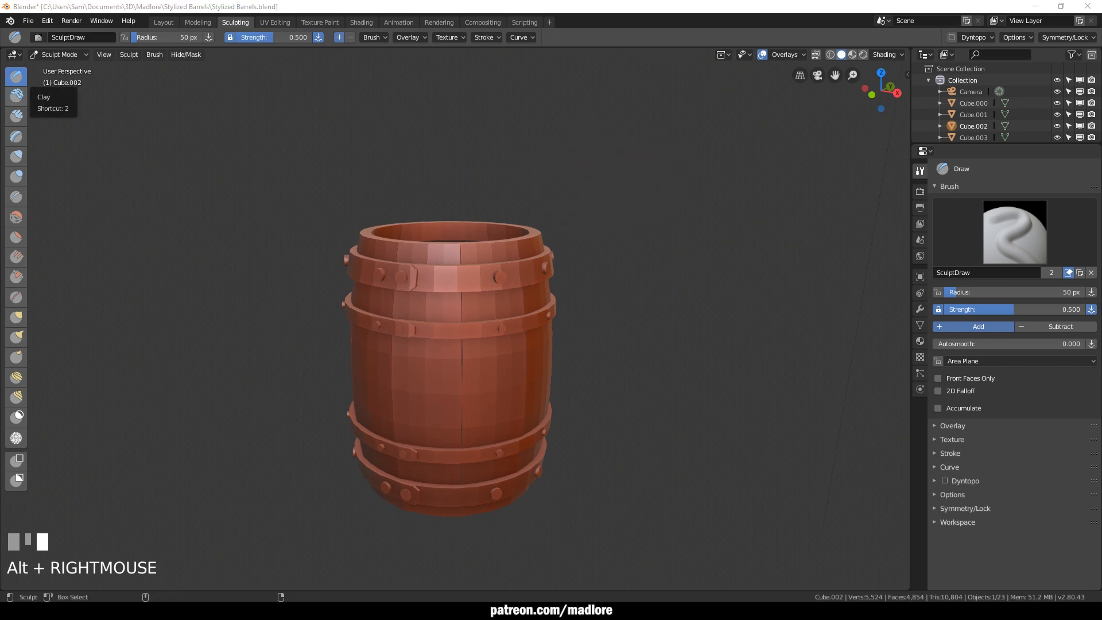
# Return to the Layout workspace, select all barrel parts, and open the Wavefront OBJ export
pyautogui.click(156, 24)
pyautogui.keyDown('alt'); pyautogui.moveTo(339, 315); pyautogui.dragTo(313, 305); pyautogui.keyUp('alt')
pyautogui.moveTo(623, 453); pyautogui.dragTo(241, 126)
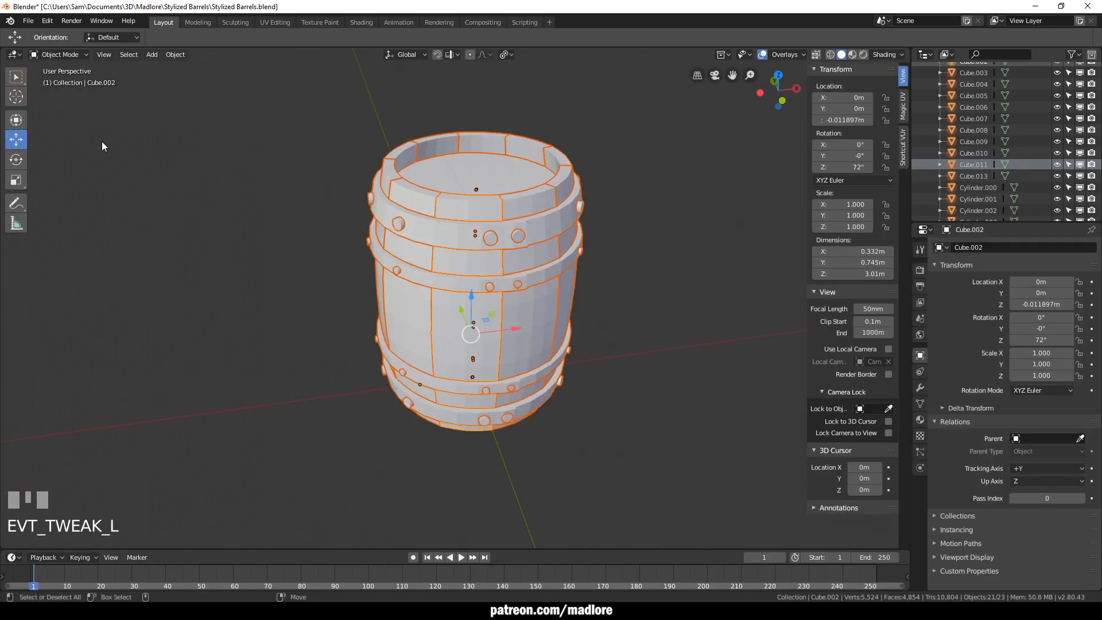
pyautogui.click(28, 21)
pyautogui.moveTo(86, 238)
pyautogui.scroll(-4, 368, 333)
pyautogui.keyDown('alt'); pyautogui.moveTo(413, 344); pyautogui.dragTo(494, 391); pyautogui.keyUp('alt')
pyautogui.moveTo(448, 411); pyautogui.dragTo(416, 434, button='middle')
pyautogui.click(29, 21)
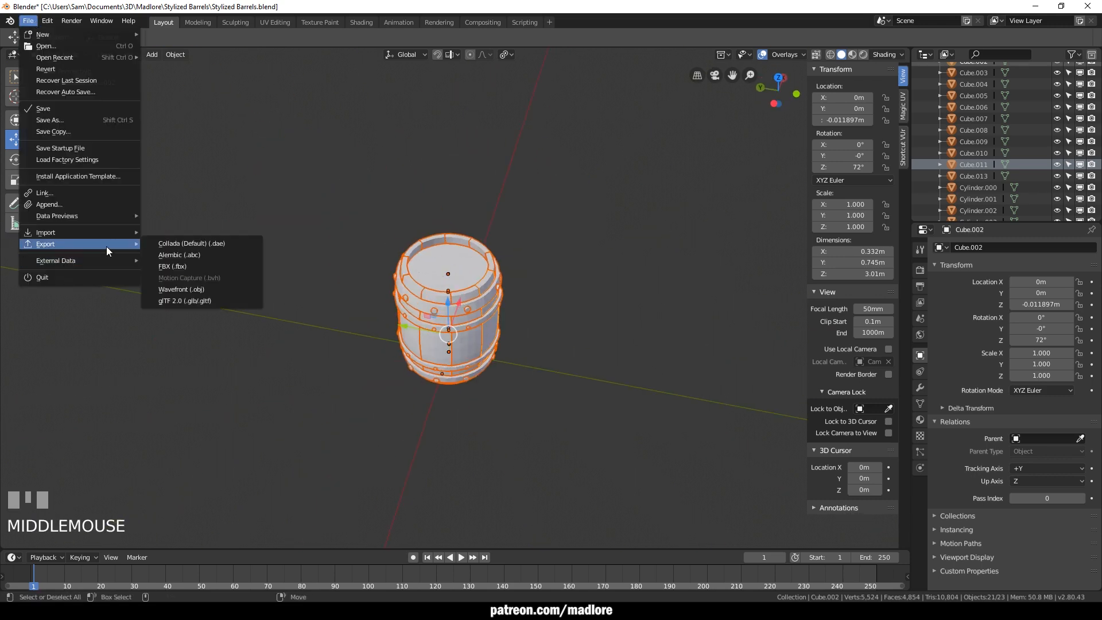
pyautogui.click(182, 290)
# Create a Textures folder in the Stylized Barrels directory and name the OBJ export Stylized Barrels_low
pyautogui.click(85, 55)
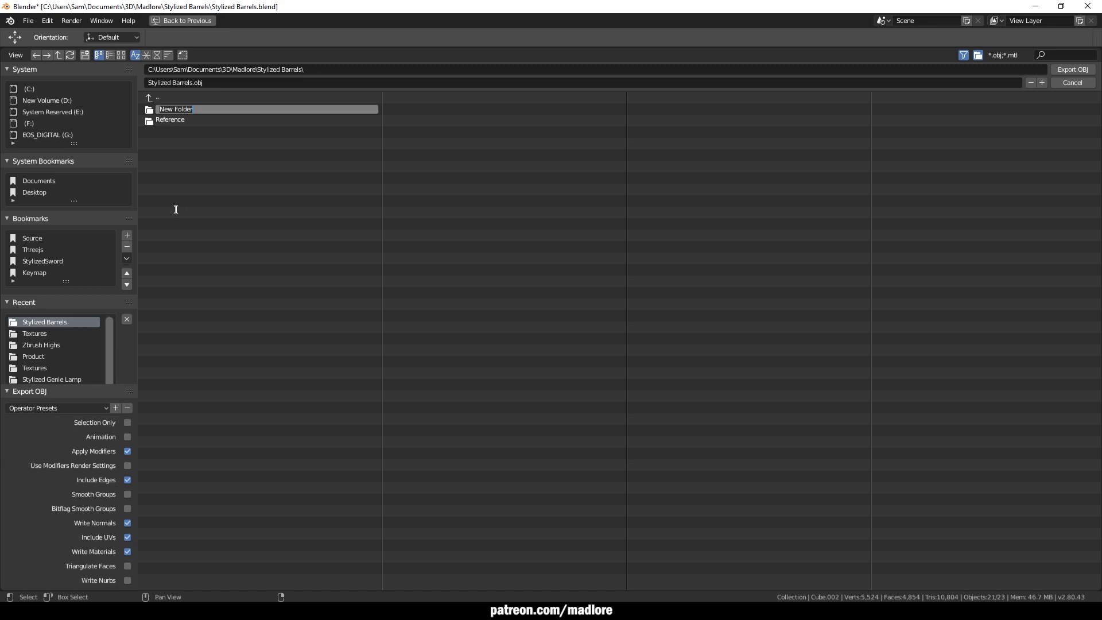
pyautogui.write('Textures')
pyautogui.press('Return')
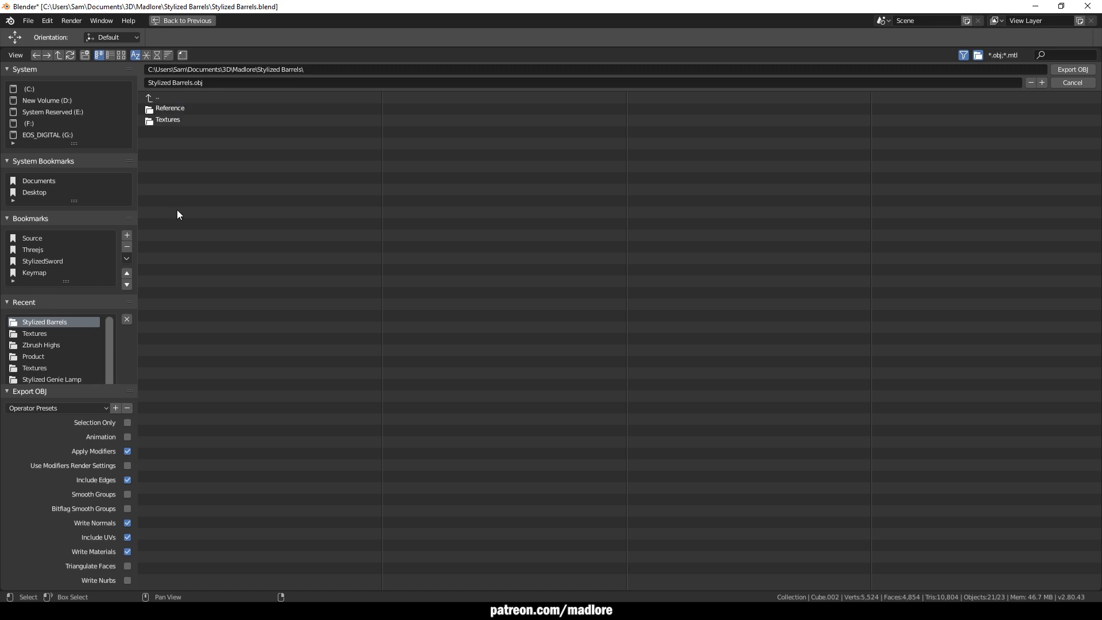
pyautogui.click(219, 84)
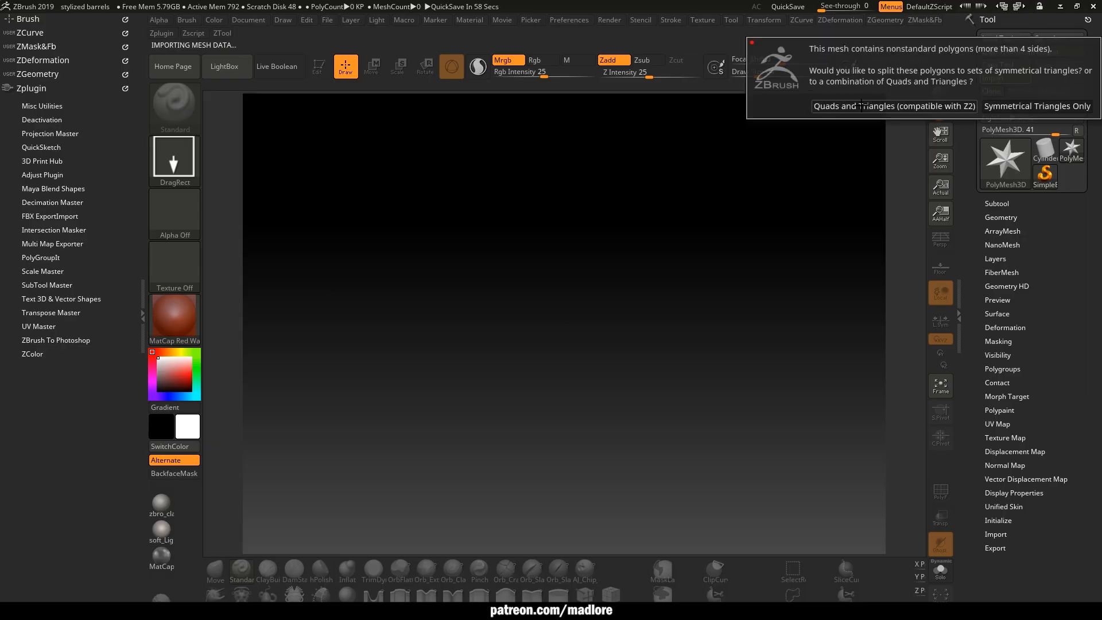
# Import the barrel into ZBrush as quads and triangles, open it for editing, and check its lid
pyautogui.click(861, 104)
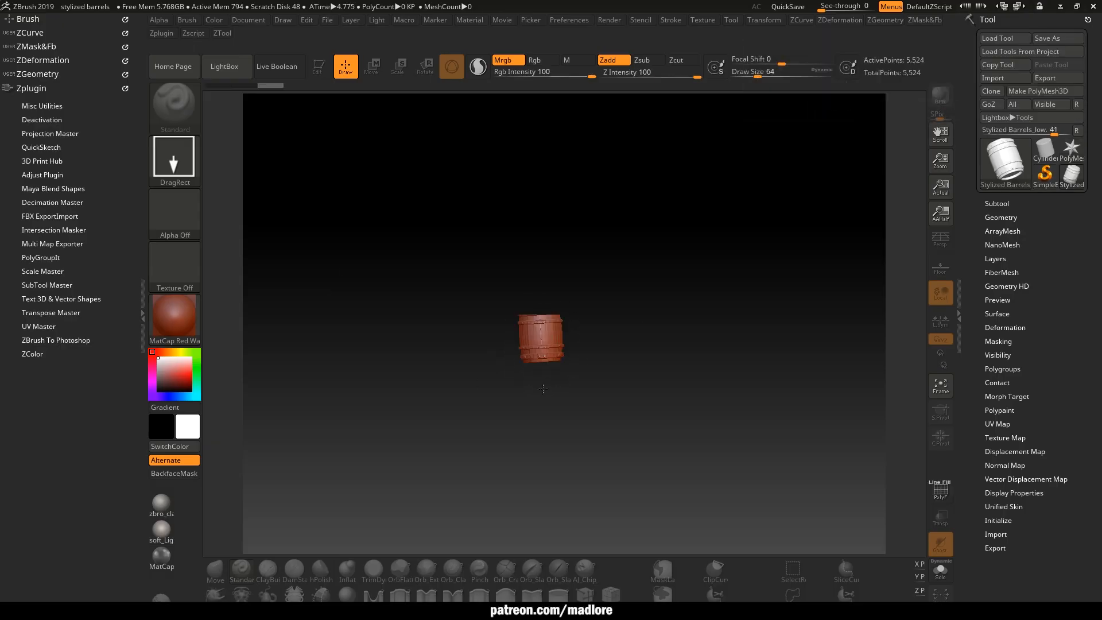
pyautogui.press('t')
pyautogui.moveTo(347, 286)
pyautogui.mouseDown()
pyautogui.moveTo(357, 406)
pyautogui.moveTo(322, 361)
pyautogui.moveTo(352, 425)
pyautogui.moveTo(357, 261)
pyautogui.moveTo(329, 405)
pyautogui.mouseUp()
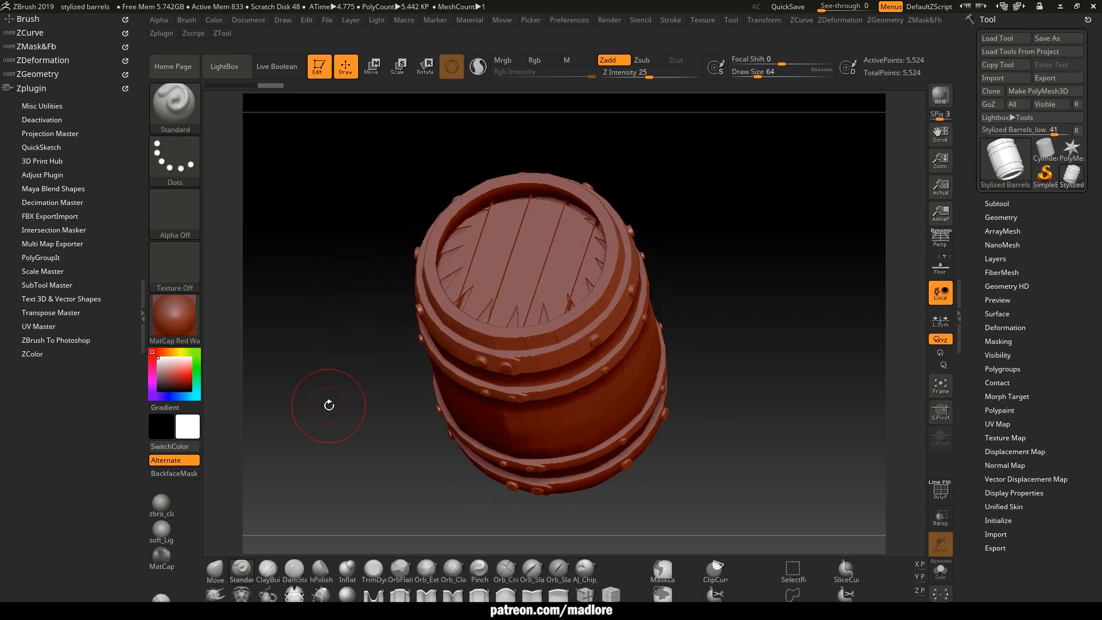
# Switch back to Blender, isolate the top lid, and examine its mesh for overlapping geometry
pyautogui.hotkey('alt', 'Tab')
pyautogui.click(693, 203)
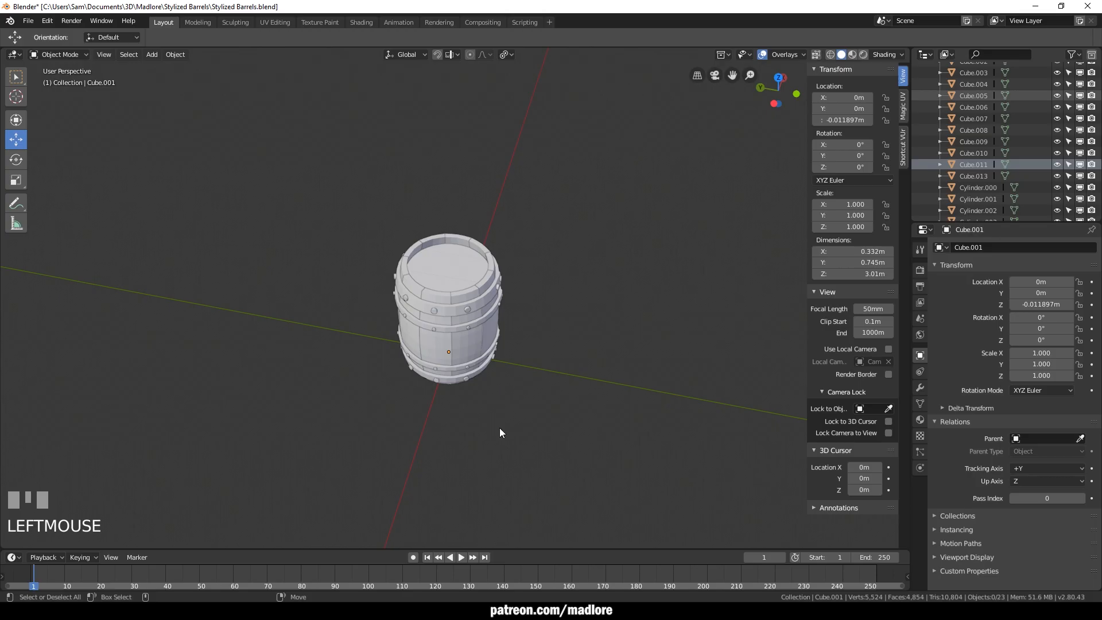
pyautogui.click(453, 273)
pyautogui.scroll(2, 449, 325)
pyautogui.hotkey('alt', 'z')
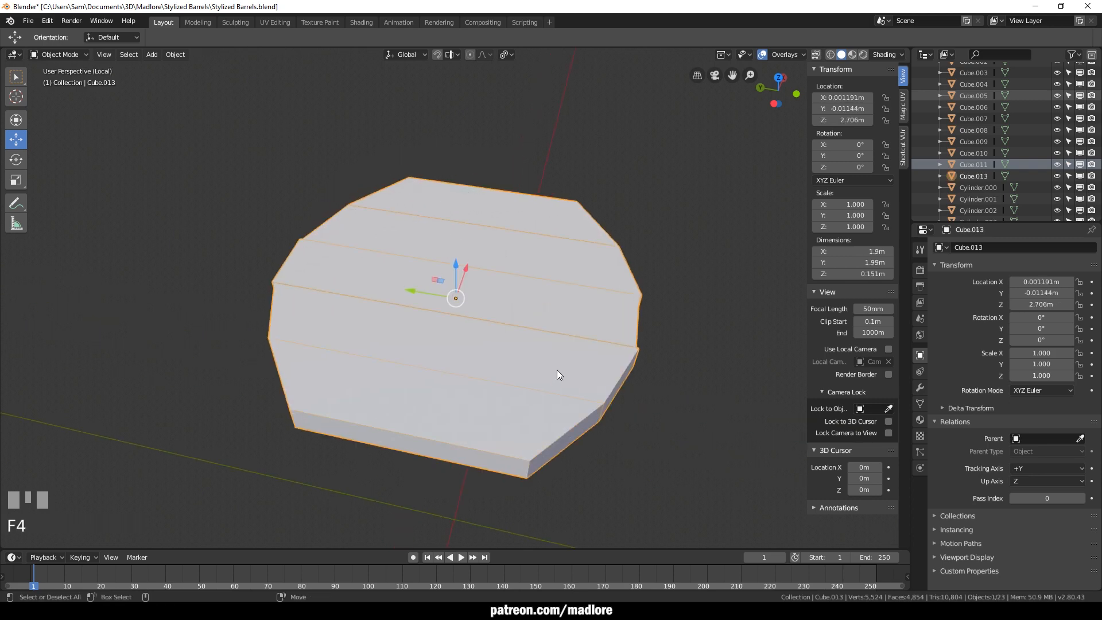
pyautogui.press('Tab')
pyautogui.click(369, 438)
pyautogui.keyDown('alt'); pyautogui.moveTo(369, 438); pyautogui.dragTo(445, 381); pyautogui.keyUp('alt')
pyautogui.hotkey('alt', 'z')
pyautogui.press('Tab')
# Delete the duplicate lid overlapping the top lid and unhide the remaining lid
pyautogui.click(450, 281)
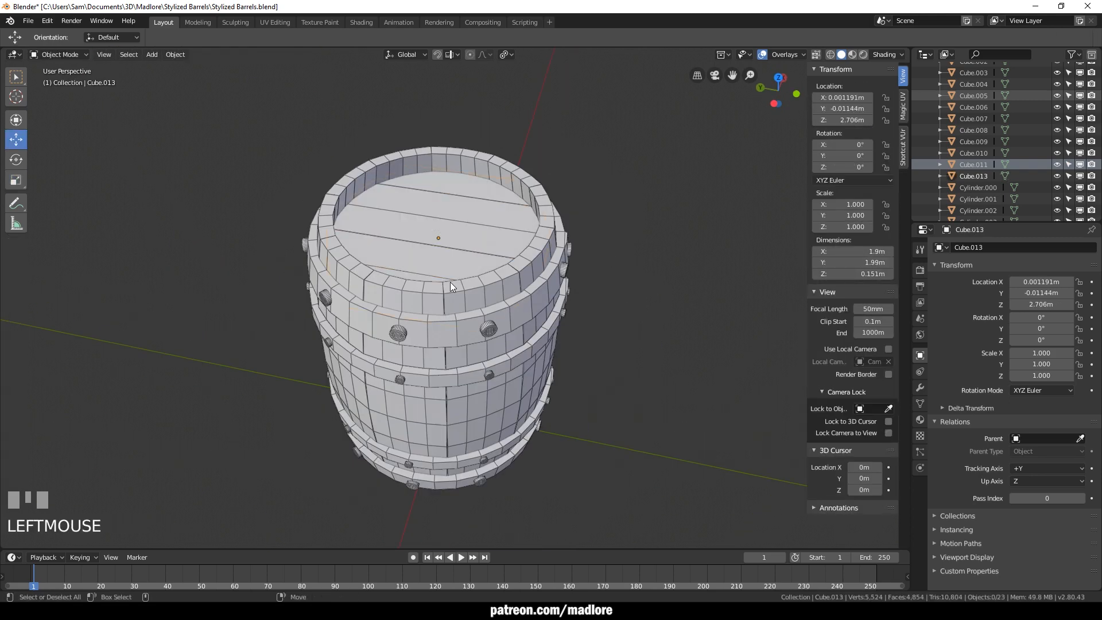
pyautogui.click(441, 263)
pyautogui.press('Delete')
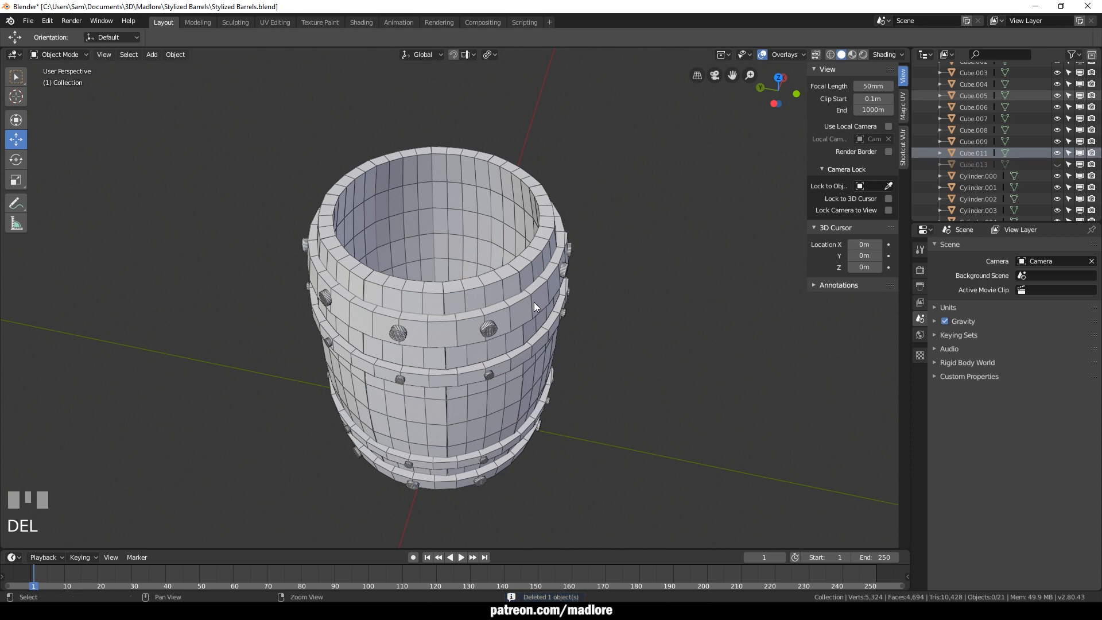
pyautogui.hotkey('alt', 'h')
pyautogui.click(322, 412)
pyautogui.scroll(-1, 321, 411)
pyautogui.keyDown('alt'); pyautogui.moveTo(320, 411); pyautogui.dragTo(331, 412); pyautogui.keyUp('alt')
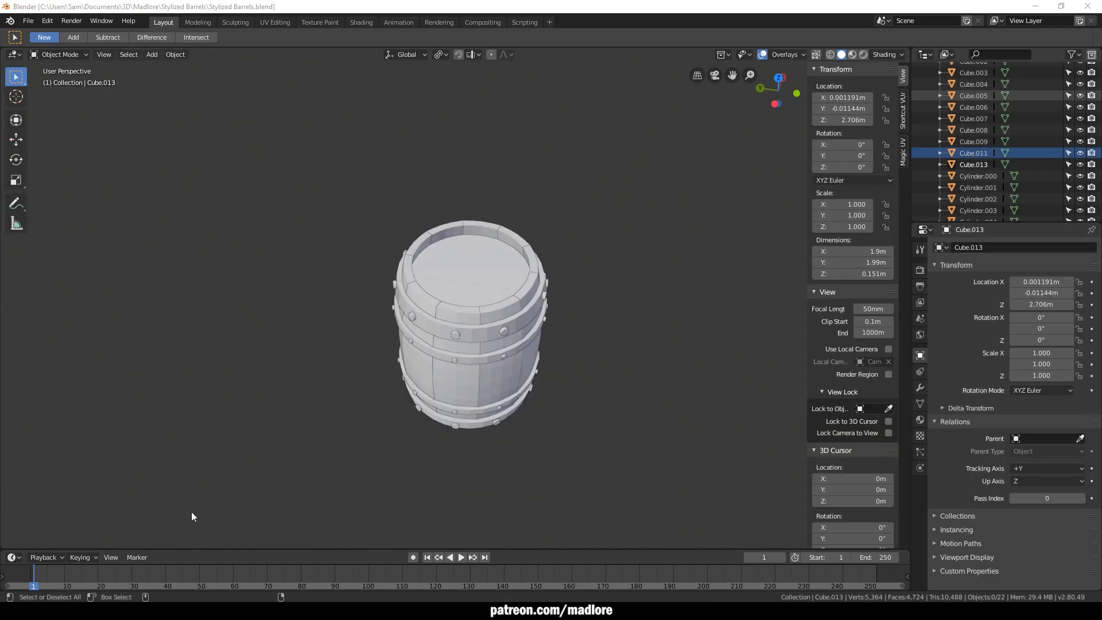
# Save the file and export all barrel parts as Wavefront OBJ over the existing Stylized Barrels_low file
pyautogui.hotkey('ctrl', 's')
pyautogui.press('a')
pyautogui.click(28, 21)
pyautogui.moveTo(58, 249)
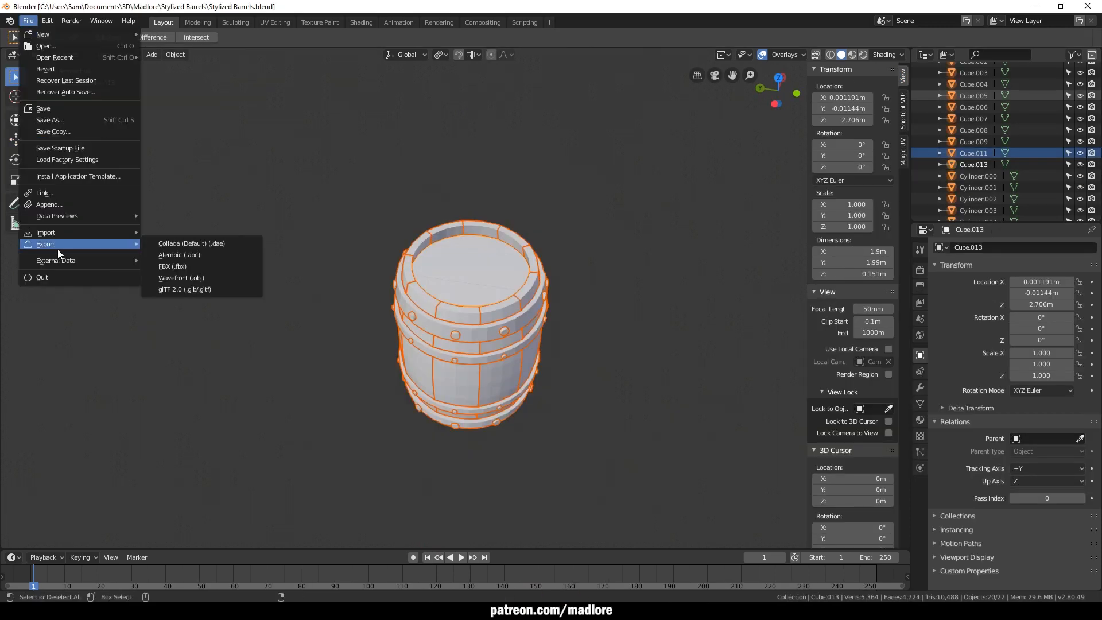
pyautogui.click(181, 282)
pyautogui.doubleClick(199, 143)
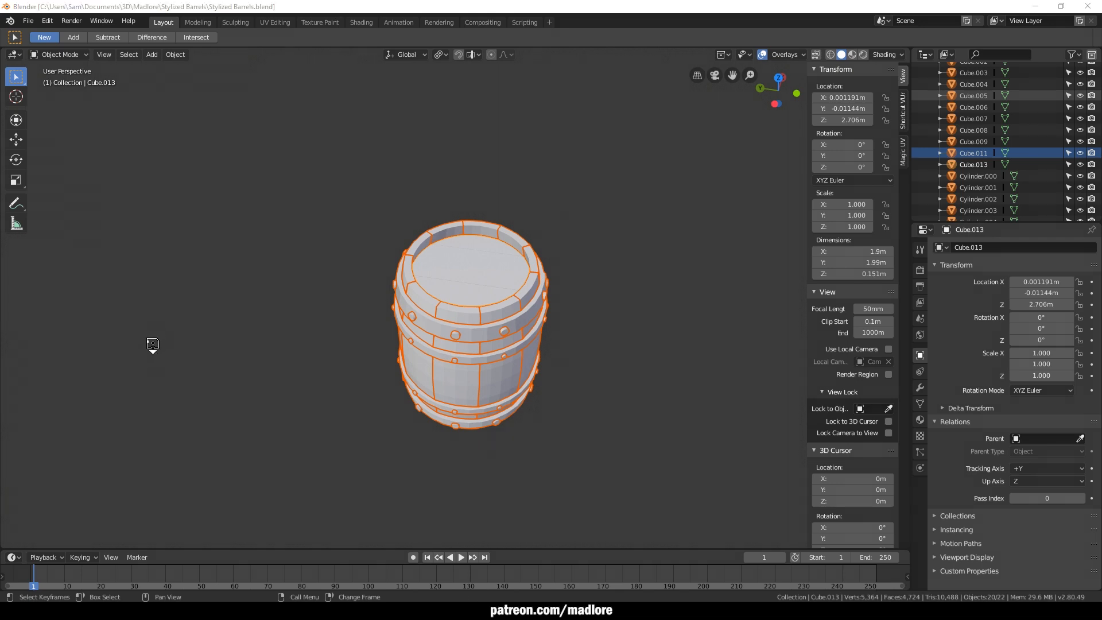
# Switch to ZBrush, import the Stylized Barrels_low OBJ as quads and triangles, and place it on the canvas in Edit mode
pyautogui.hotkey('alt', 'Tab')
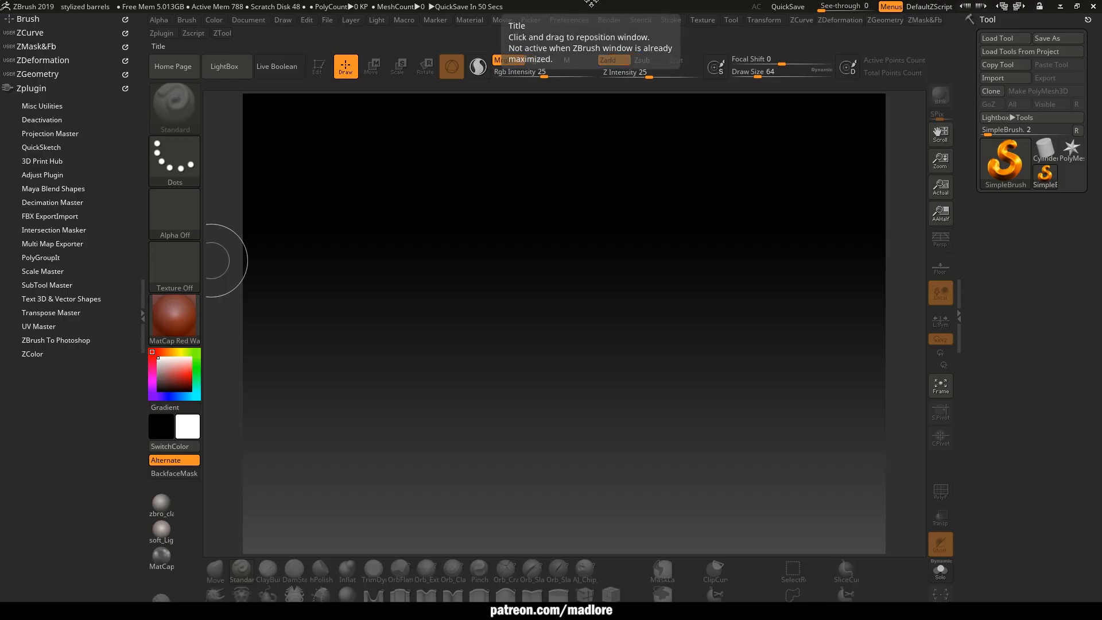
pyautogui.click(1002, 79)
pyautogui.doubleClick(246, 104)
pyautogui.click(846, 101)
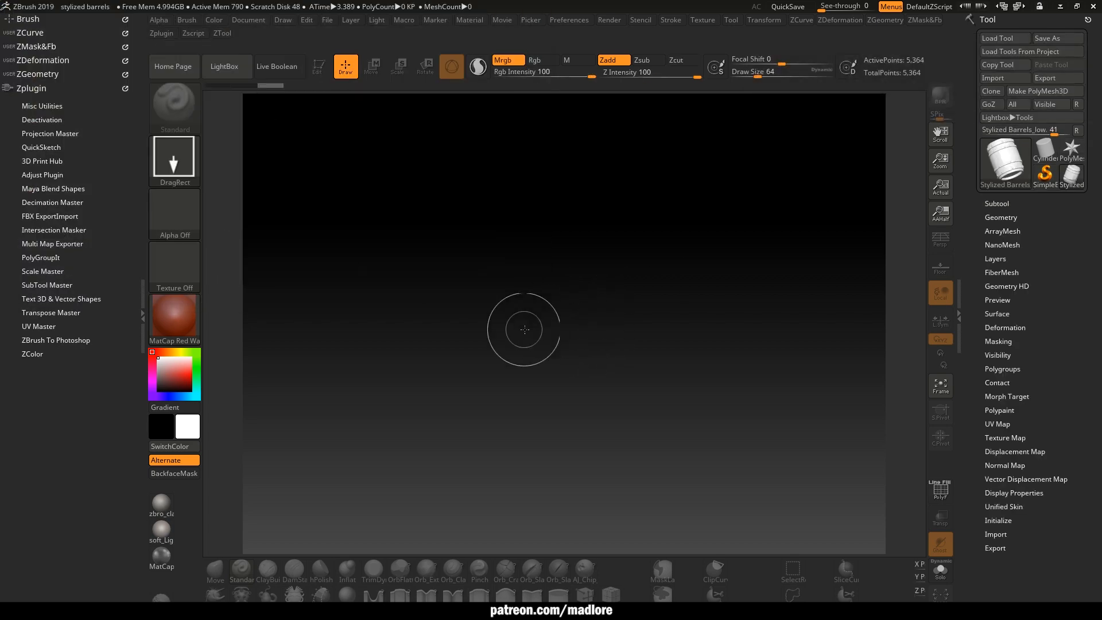
pyautogui.press('t')
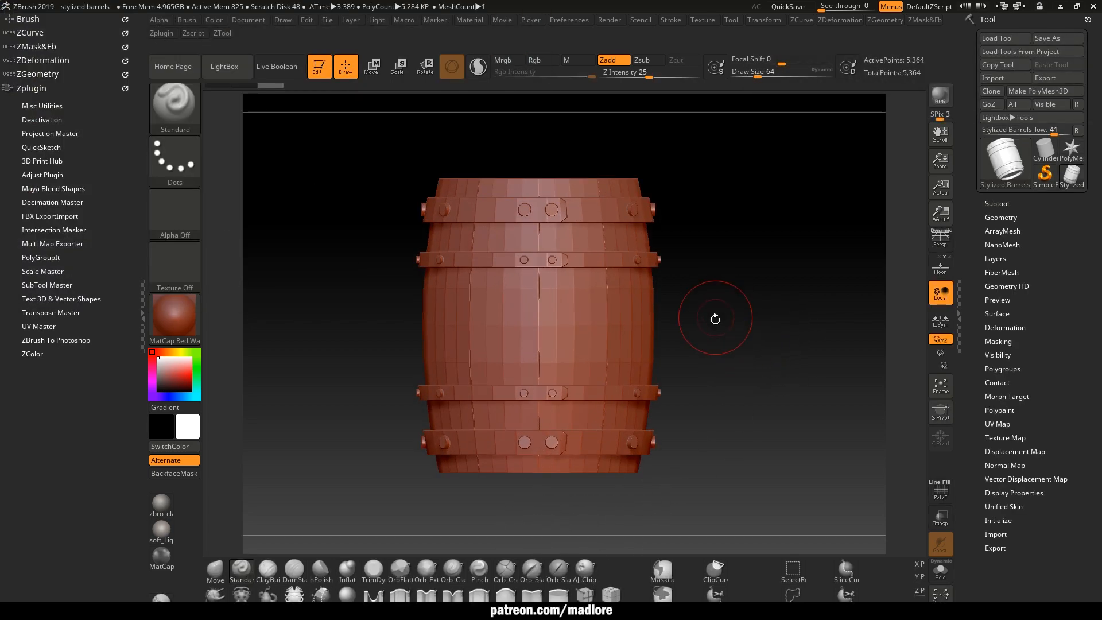
# Restrict view rotation to the Y axis and set the barrel's material to zbro_clay
pyautogui.moveTo(716, 319); pyautogui.dragTo(722, 396)
pyautogui.click(940, 353)
pyautogui.moveTo(805, 378); pyautogui.dragTo(773, 396)
pyautogui.click(169, 509)
# Split the Stylized Barrels_low subtool into its separate parts with Split To Parts and accept the operation
pyautogui.click(997, 203)
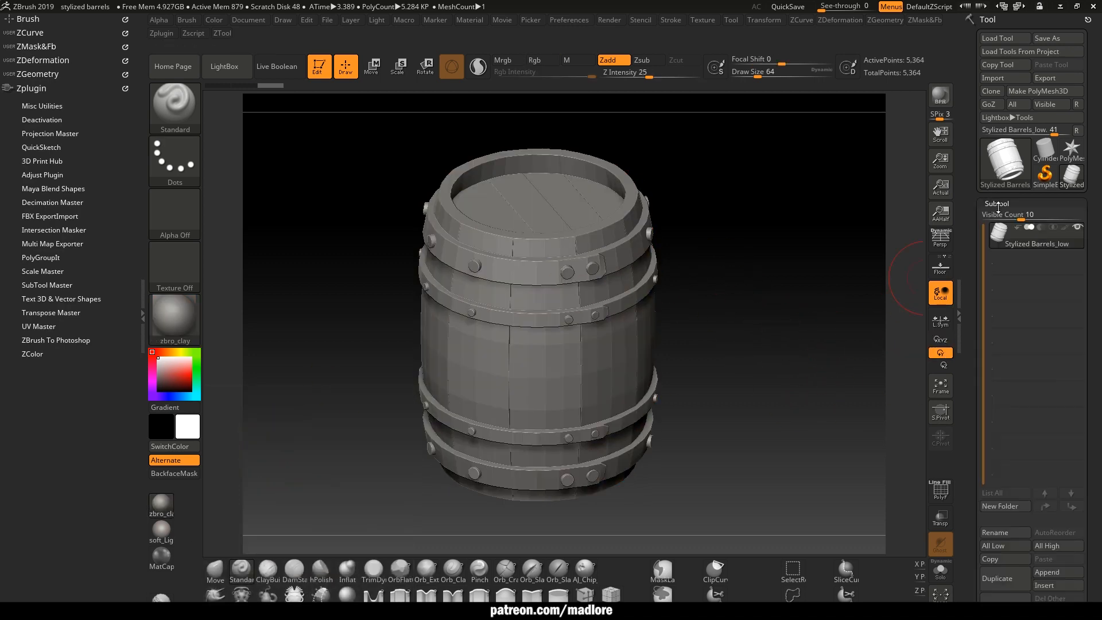
pyautogui.scroll(-5, 984, 347)
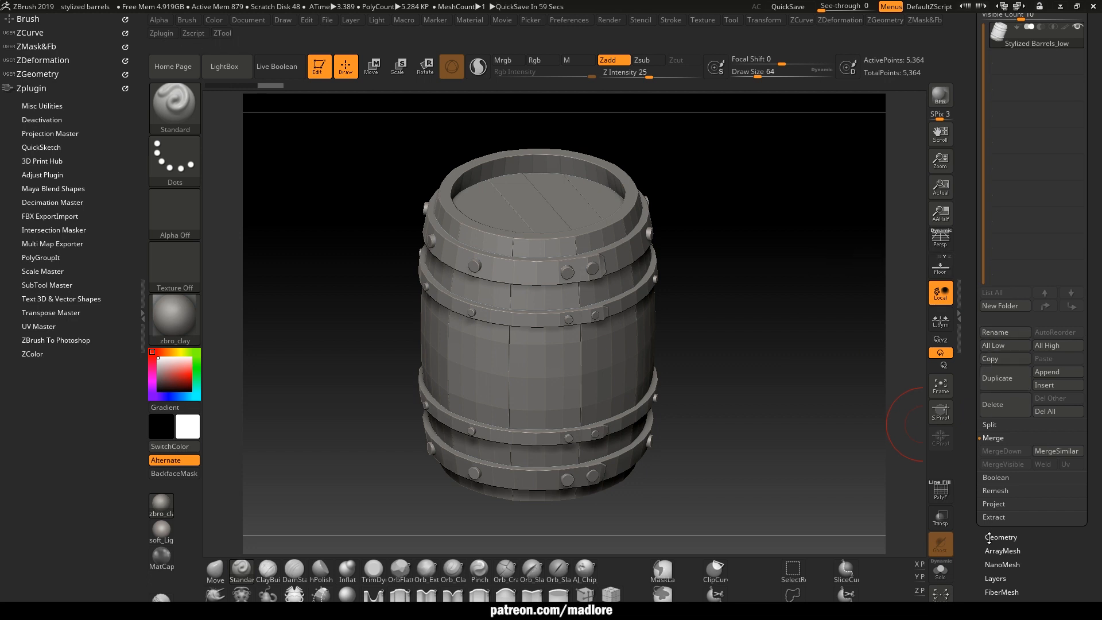
pyautogui.click(990, 425)
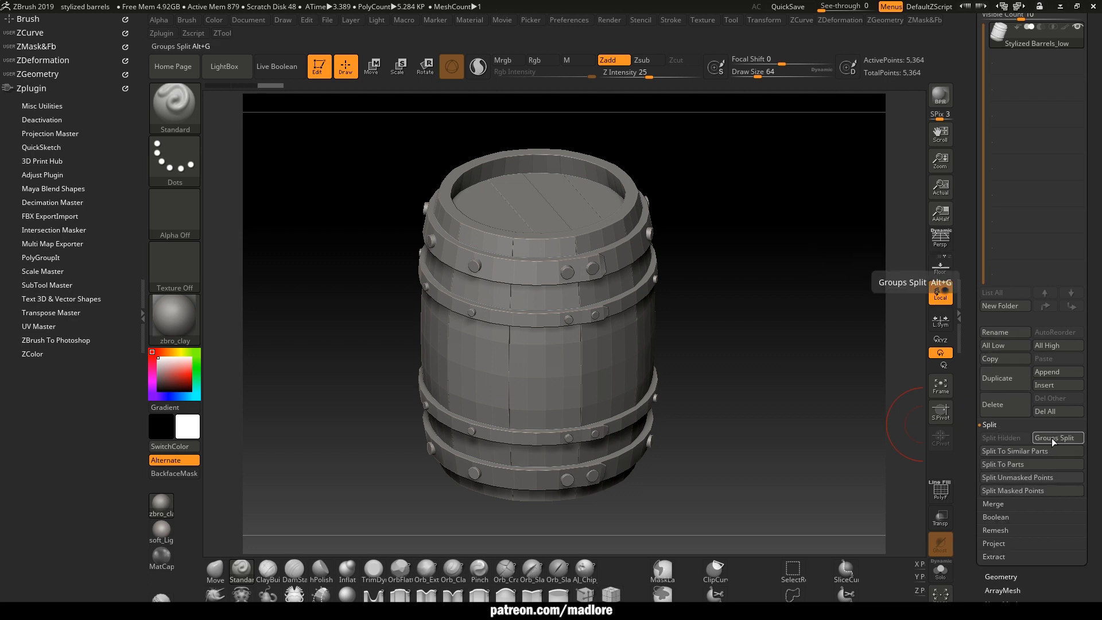
pyautogui.click(1049, 466)
pyautogui.click(898, 491)
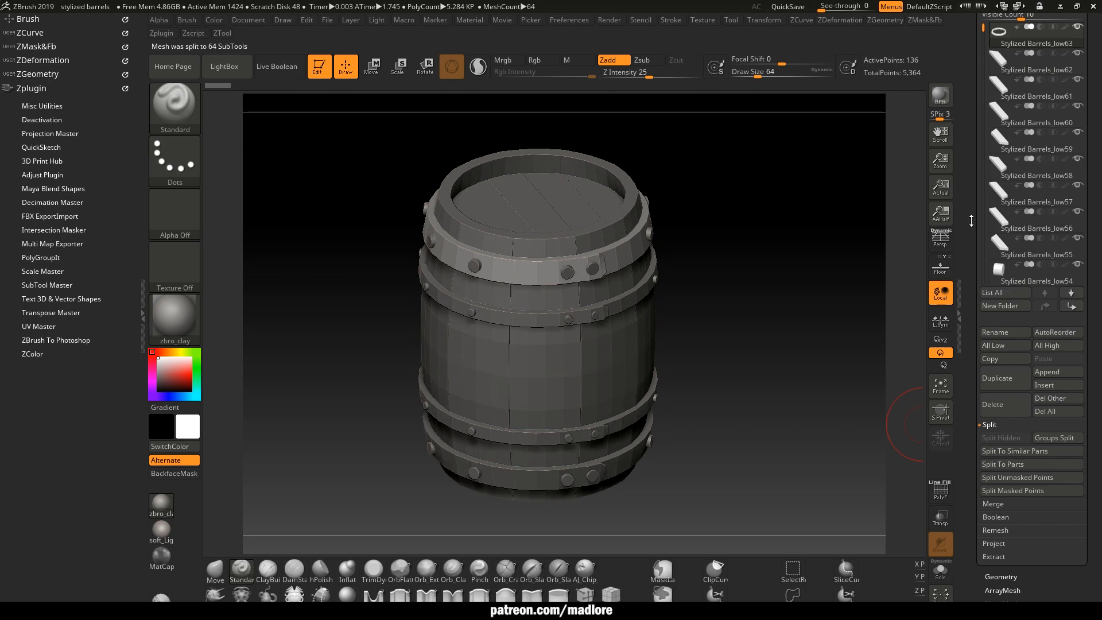
# Pick the barrel's front stave subtool, try two levels of subdivision on it, undo them, and activate the bottom hoop subtool
pyautogui.scroll(3, 972, 285)
pyautogui.moveTo(733, 388); pyautogui.dragTo(591, 260)
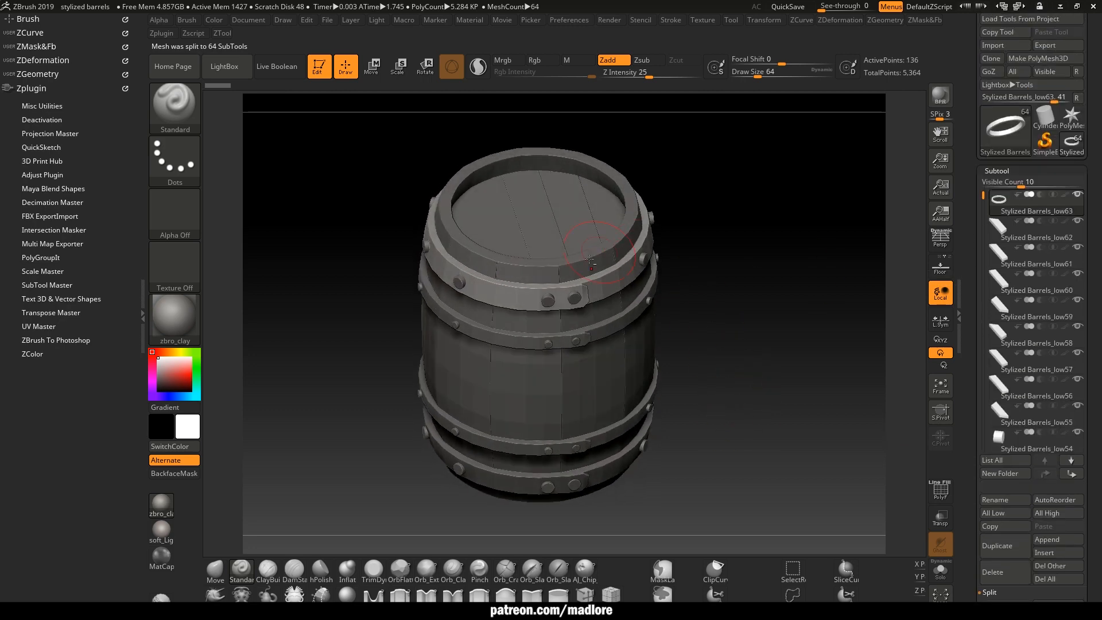
pyautogui.keyDown('alt'); pyautogui.click(519, 271); pyautogui.keyUp('alt')
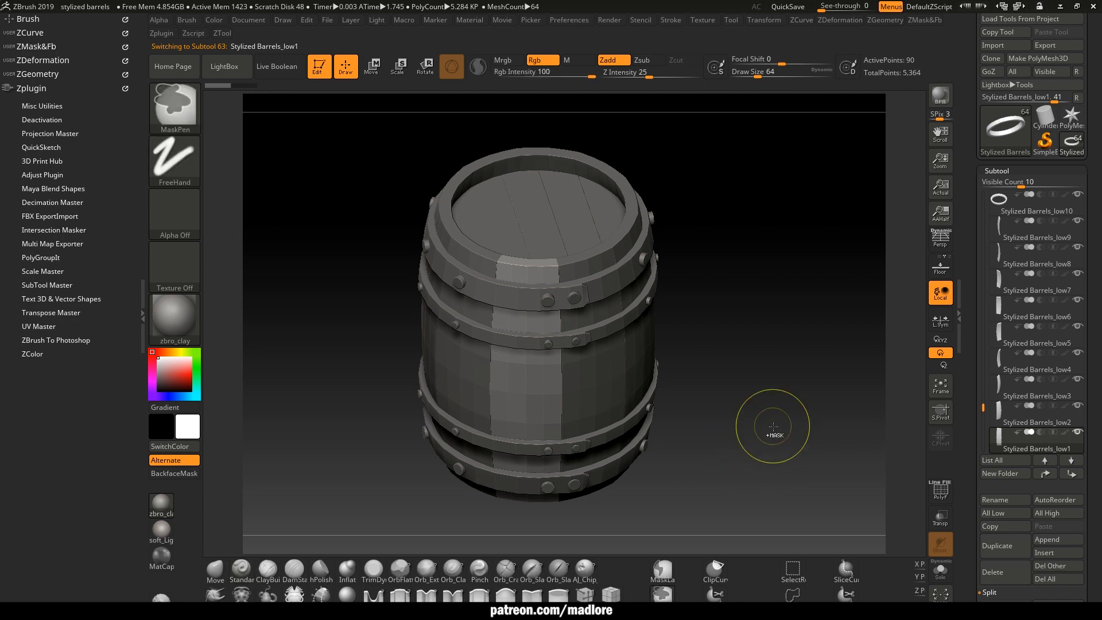
pyautogui.moveTo(746, 432); pyautogui.dragTo(733, 389)
pyautogui.press('ctrl')
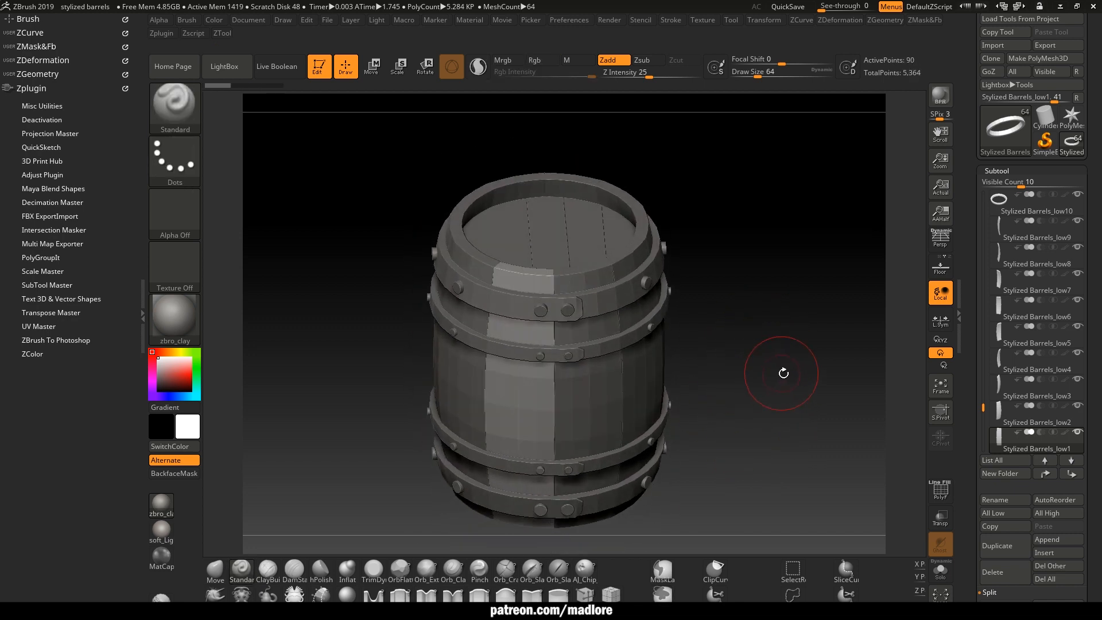
pyautogui.hotkey('ctrl', 'd')
pyautogui.hotkey('ctrl', 'd')
pyautogui.hotkey('ctrl', 'z')
pyautogui.hotkey('ctrl', 'z')
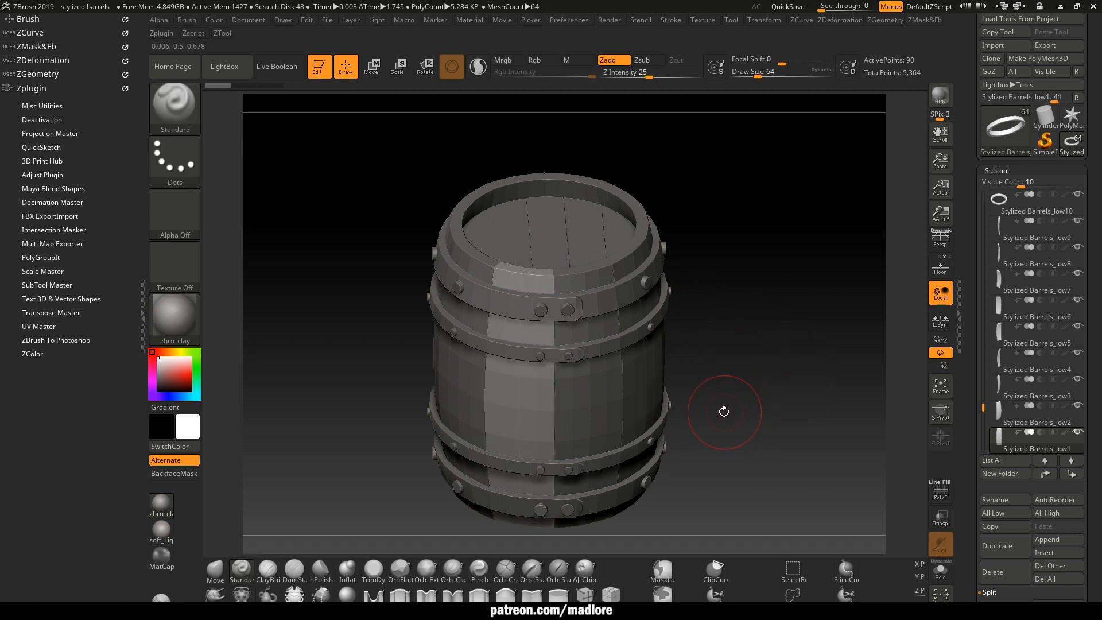
pyautogui.keyDown('alt'); pyautogui.click(629, 483); pyautogui.keyUp('alt')
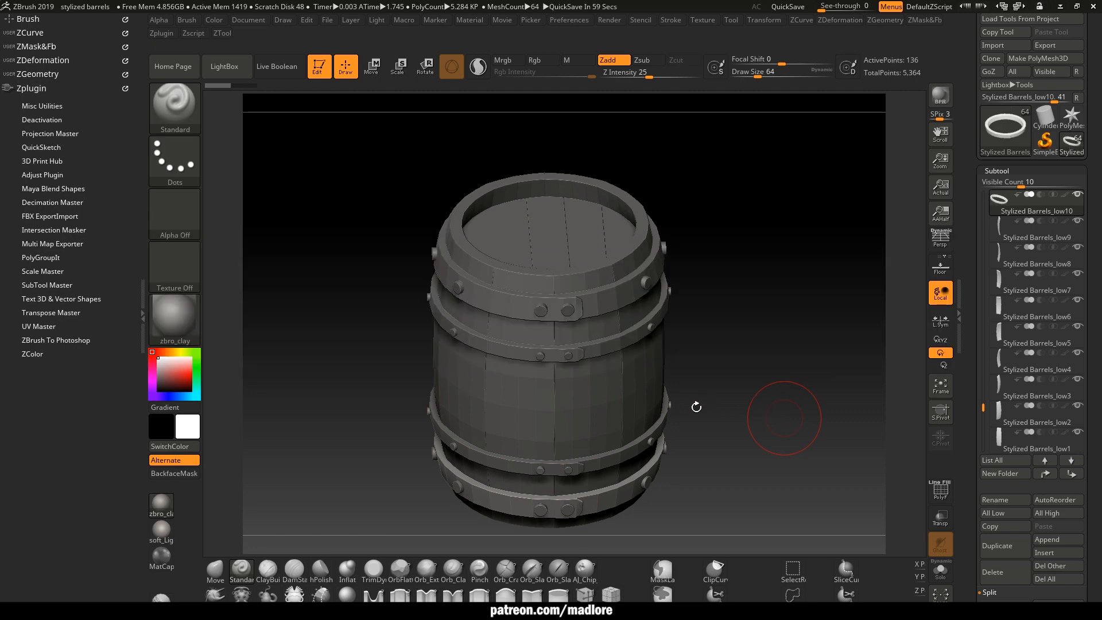
# Switch to Blender and select the barrel's front stave, Cube.003
pyautogui.press('super')
pyautogui.press('super')
pyautogui.hotkey('alt', 'Tab')
pyautogui.click(560, 289)
pyautogui.click(571, 451)
pyautogui.click(457, 419)
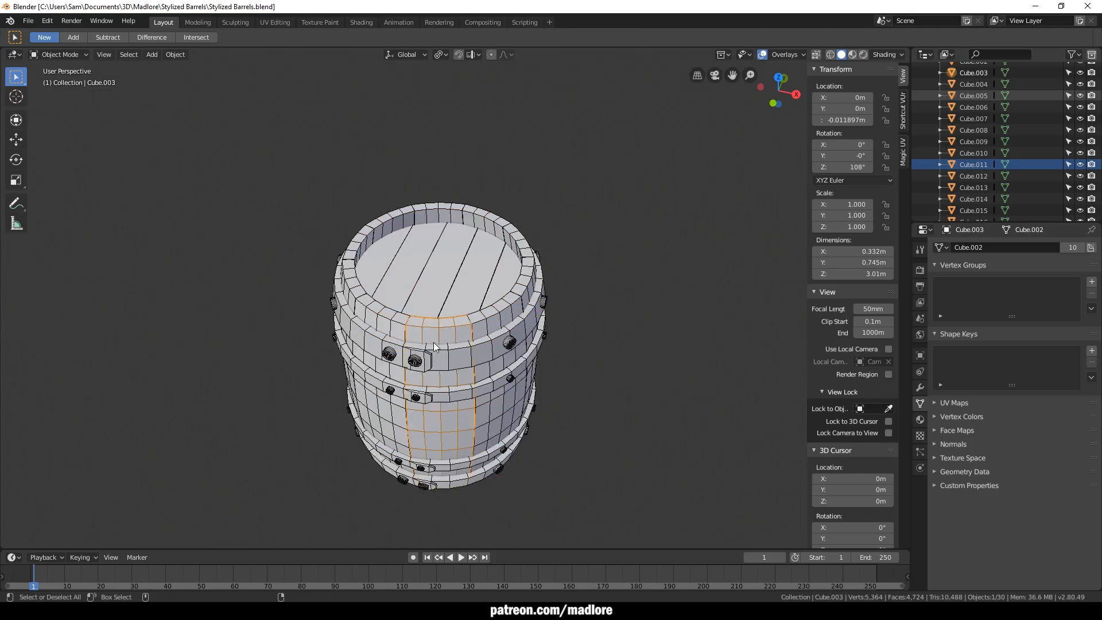
# Add support edge loops close to the stave's top and bottom ends, with slide factors -0.973 and 0.934
pyautogui.press('Tab')
pyautogui.hotkey('ctrl', 'r')
pyautogui.click(458, 334)
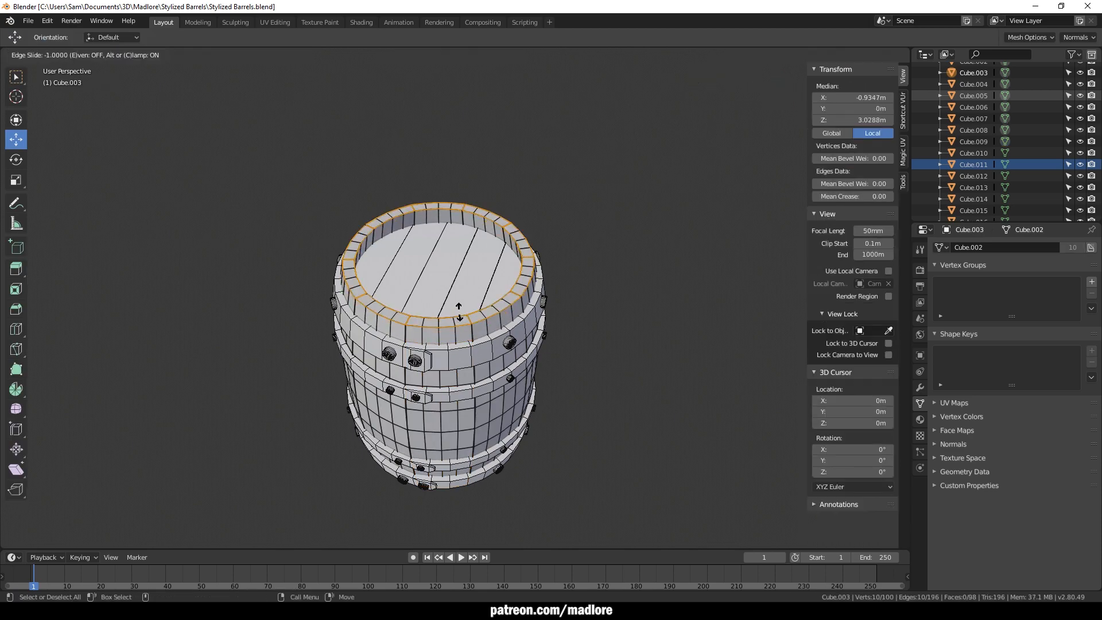
pyautogui.click(459, 315)
pyautogui.moveTo(460, 315); pyautogui.dragTo(535, 515, button='middle')
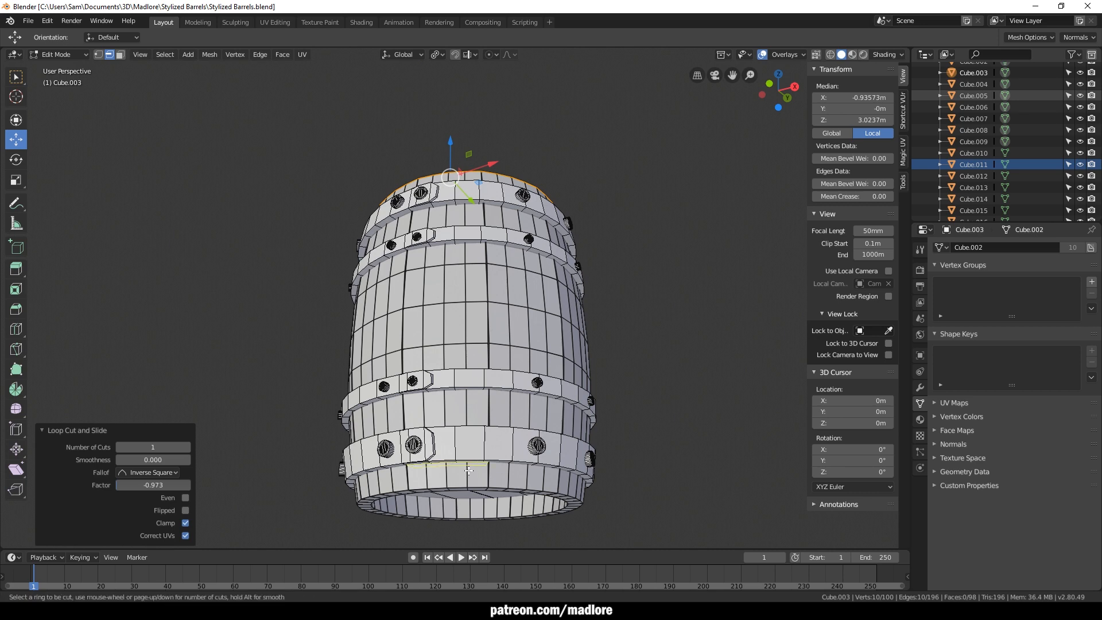
pyautogui.click(468, 471)
pyautogui.click(468, 499)
# Add a support edge loop close to each long side of the stave, with slide factors -0.921 and -0.900
pyautogui.moveTo(468, 498); pyautogui.dragTo(496, 370, button='middle')
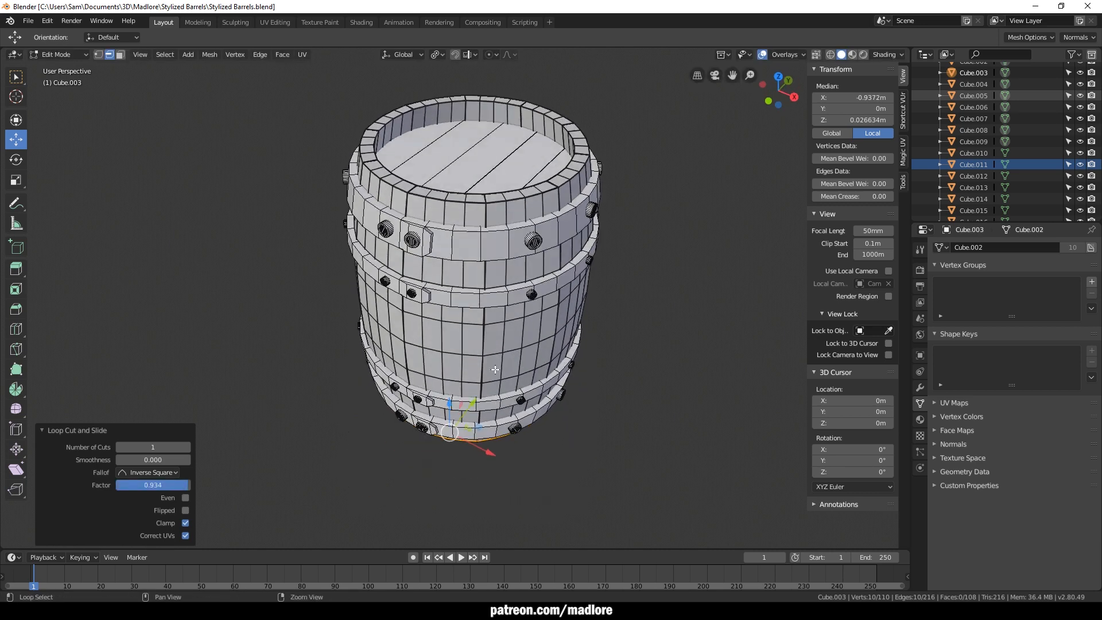
pyautogui.scroll(4, 496, 370)
pyautogui.hotkey('ctrl', 'r')
pyautogui.click(517, 307)
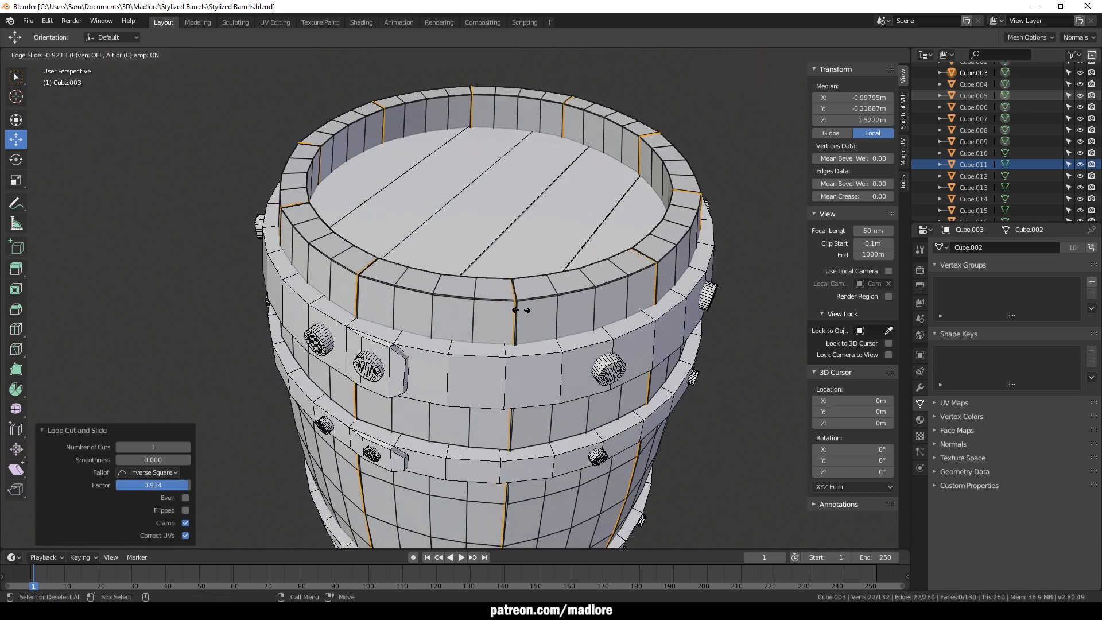
pyautogui.click(521, 310)
pyautogui.hotkey('ctrl', 'r')
pyautogui.click(362, 276)
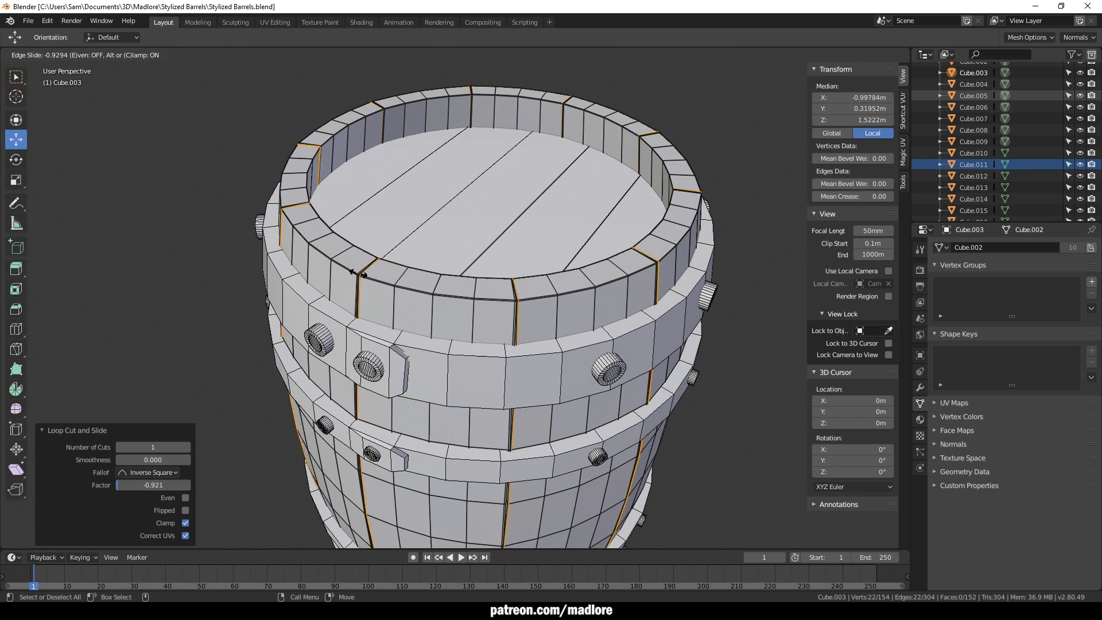
pyautogui.click(360, 274)
# Start the Shortcut VUr key display and return to Object Mode
pyautogui.click(904, 152)
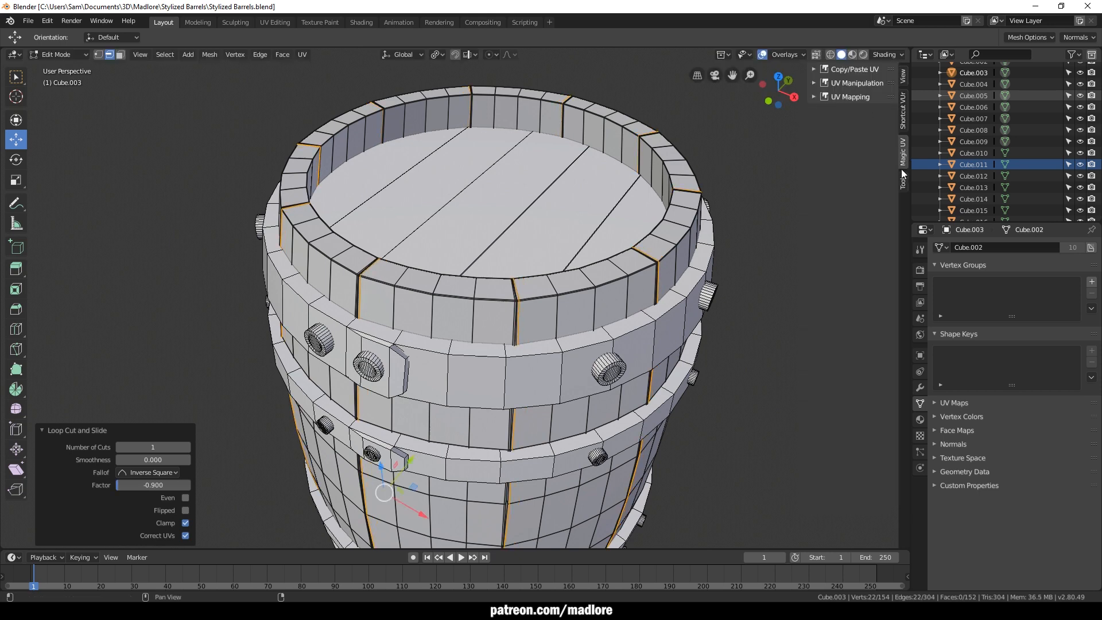
pyautogui.keyDown('alt'); pyautogui.moveTo(749, 367); pyautogui.dragTo(747, 389); pyautogui.keyUp('alt')
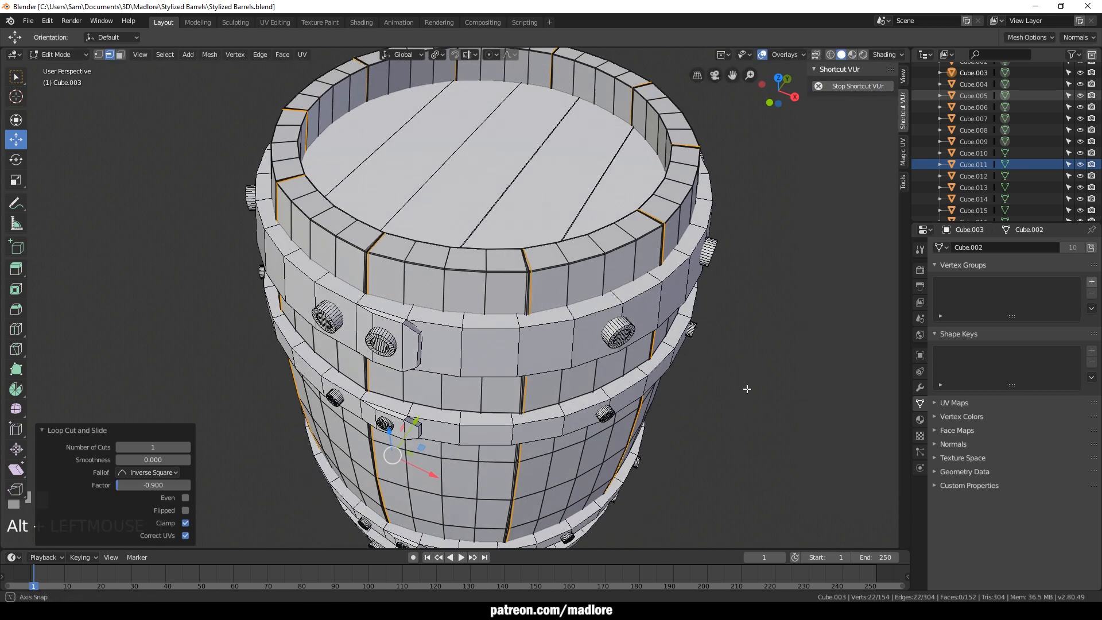
pyautogui.press('`')
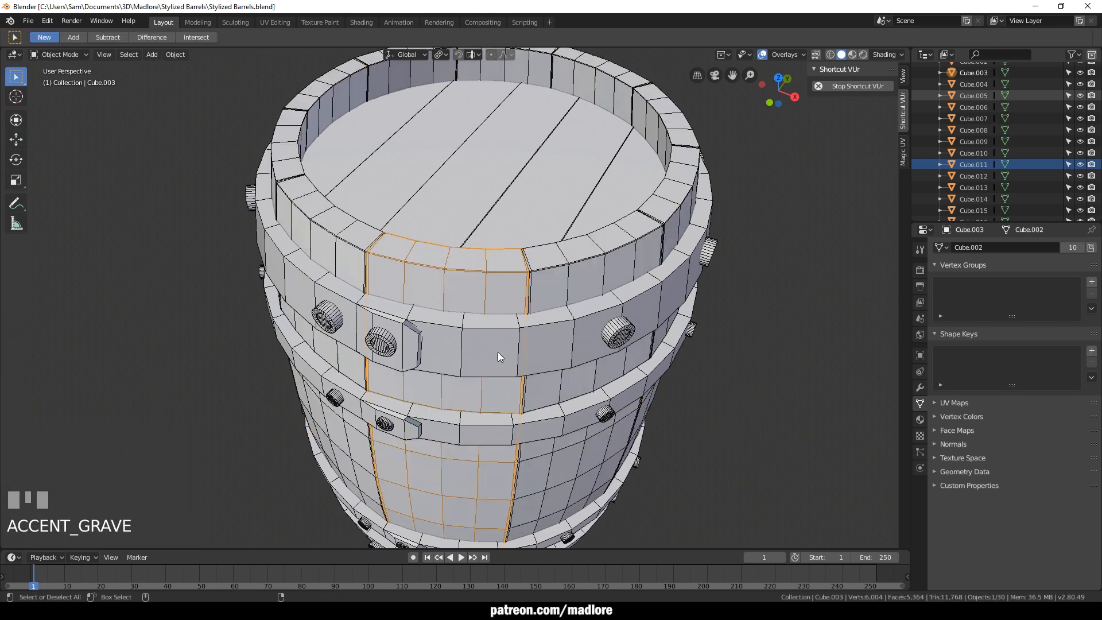
# Select the wide upper hoop and add a support edge loop near the outer edge of its top face
pyautogui.click(499, 356)
pyautogui.keyDown('alt'); pyautogui.moveTo(535, 495); pyautogui.dragTo(533, 424, button='middle'); pyautogui.keyUp('alt')
pyautogui.hotkey('ctrl', 'a')
pyautogui.click(567, 260)
pyautogui.press('Tab')
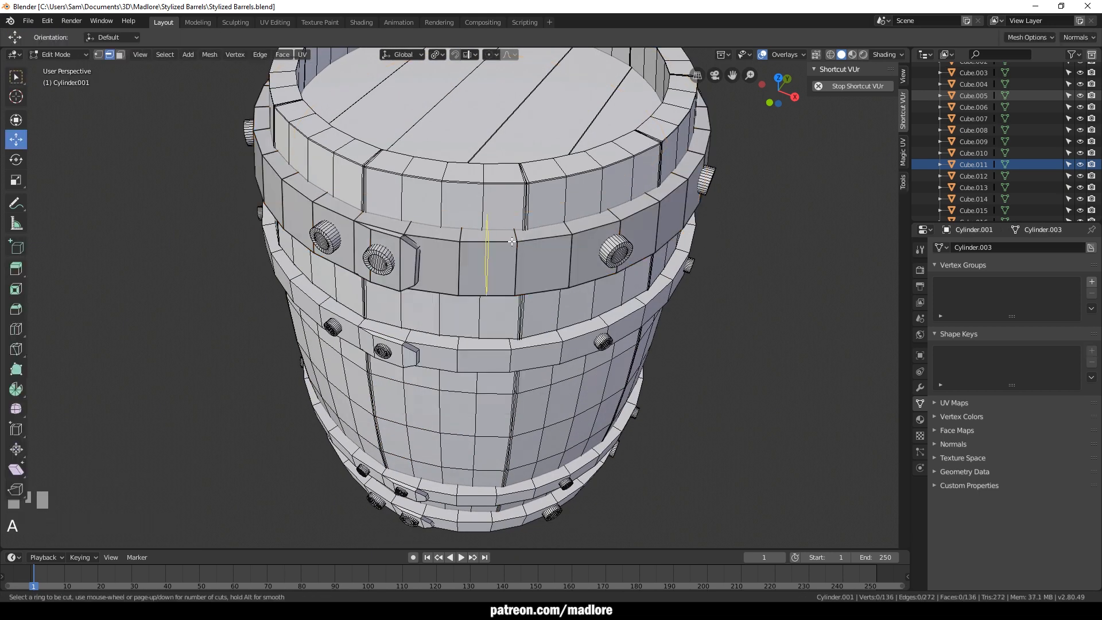
pyautogui.keyDown('alt'); pyautogui.click(516, 230); pyautogui.keyUp('alt')
pyautogui.press('g')
pyautogui.press('g')
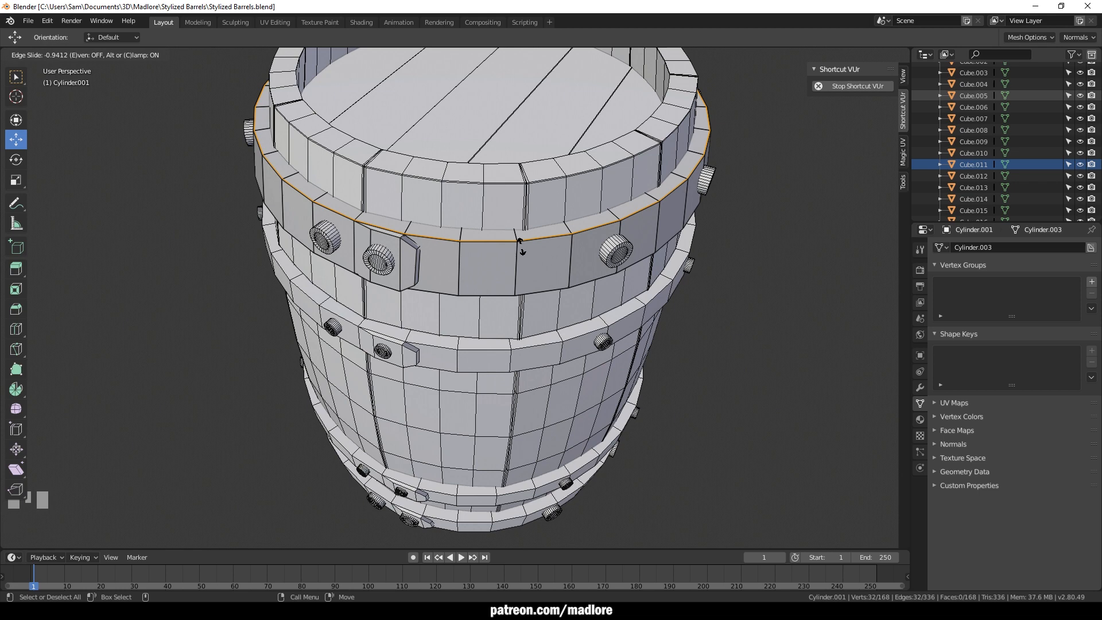
pyautogui.click(522, 247)
# Isolate the hoop and add support loops near its top face's inner edge and its inner wall's upper edge, the latter at factor -0.928
pyautogui.hotkey('alt', 'z')
pyautogui.press('a')
pyautogui.click(515, 412)
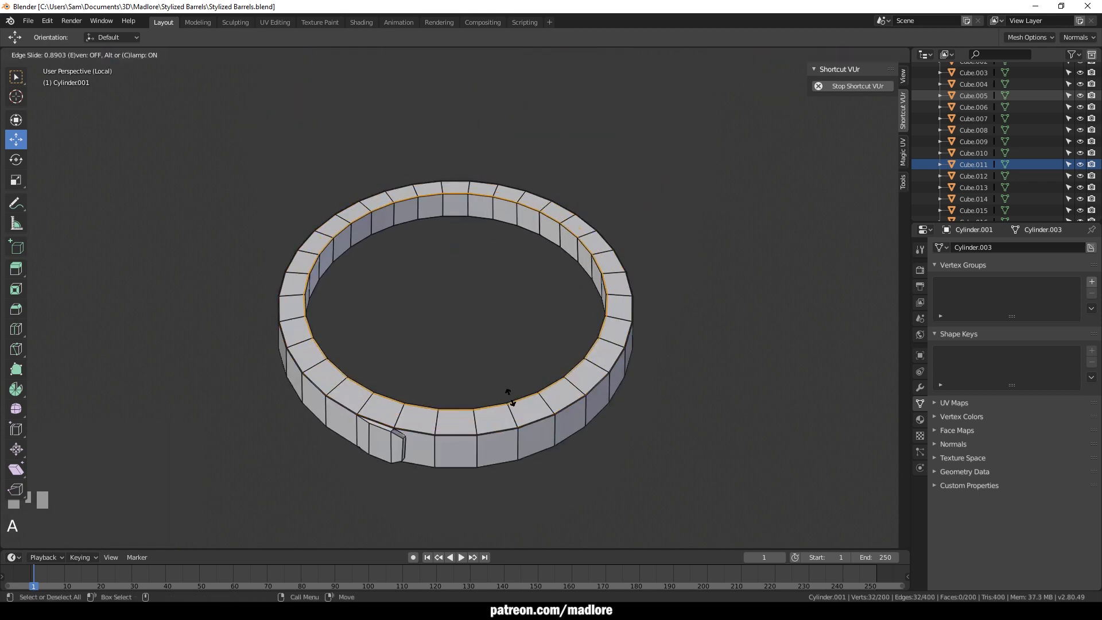
pyautogui.click(508, 393)
pyautogui.press('g')
pyautogui.press('g')
pyautogui.click(498, 199)
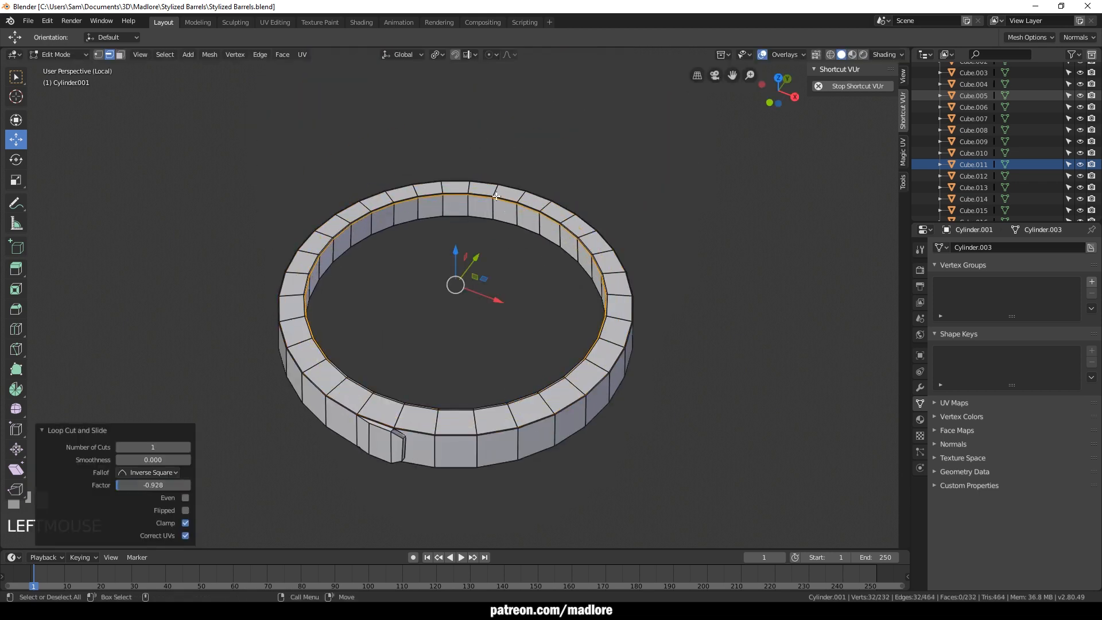
# Try adding a support loop near the lower edge of the hoop's inner wall, then undo it
pyautogui.press('a')
pyautogui.click(493, 208)
pyautogui.click(495, 221)
pyautogui.keyDown('alt'); pyautogui.keyDown('shift'); pyautogui.moveTo(512, 432); pyautogui.dragTo(525, 386); pyautogui.keyUp('shift'); pyautogui.keyUp('alt')
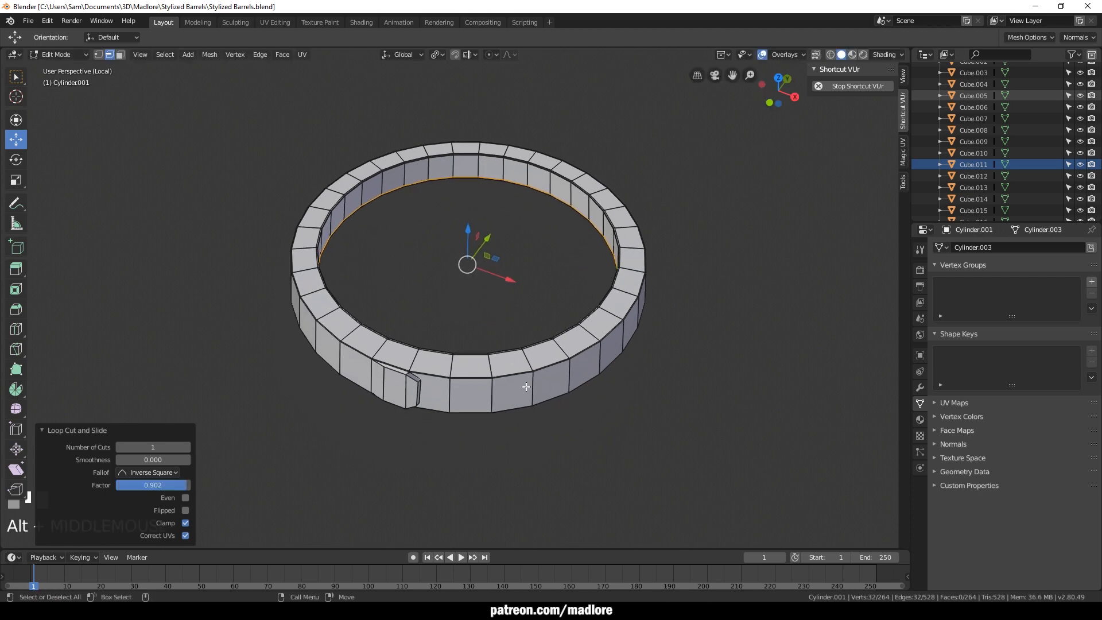
pyautogui.scroll(2, 517, 407)
pyautogui.keyDown('alt'); pyautogui.moveTo(550, 430); pyautogui.dragTo(557, 390); pyautogui.keyUp('alt')
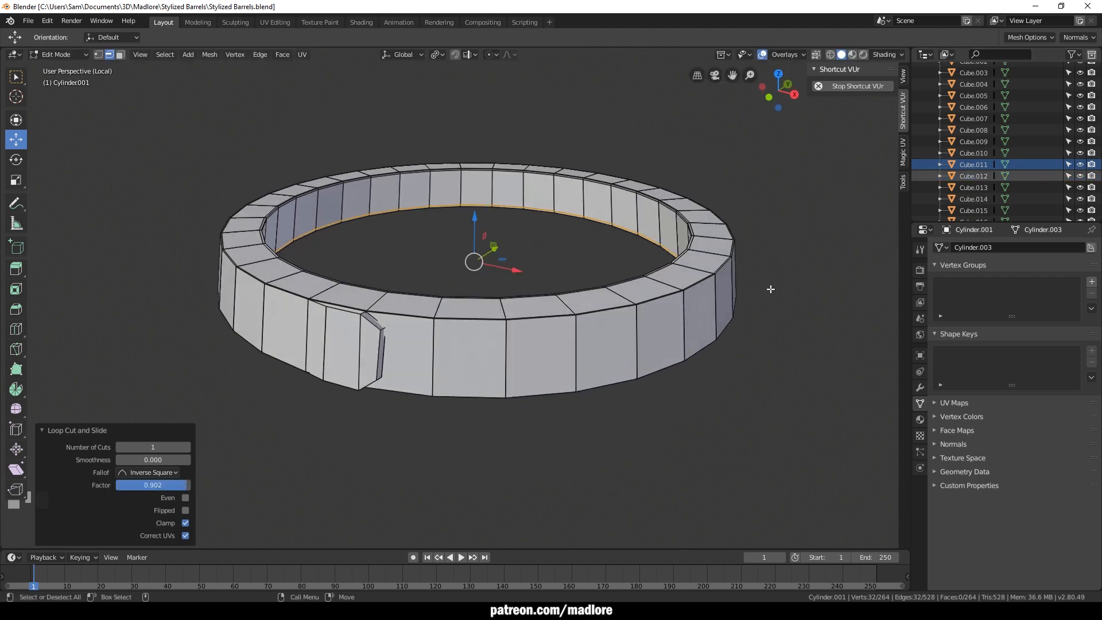
pyautogui.hotkey('ctrl', 'z')
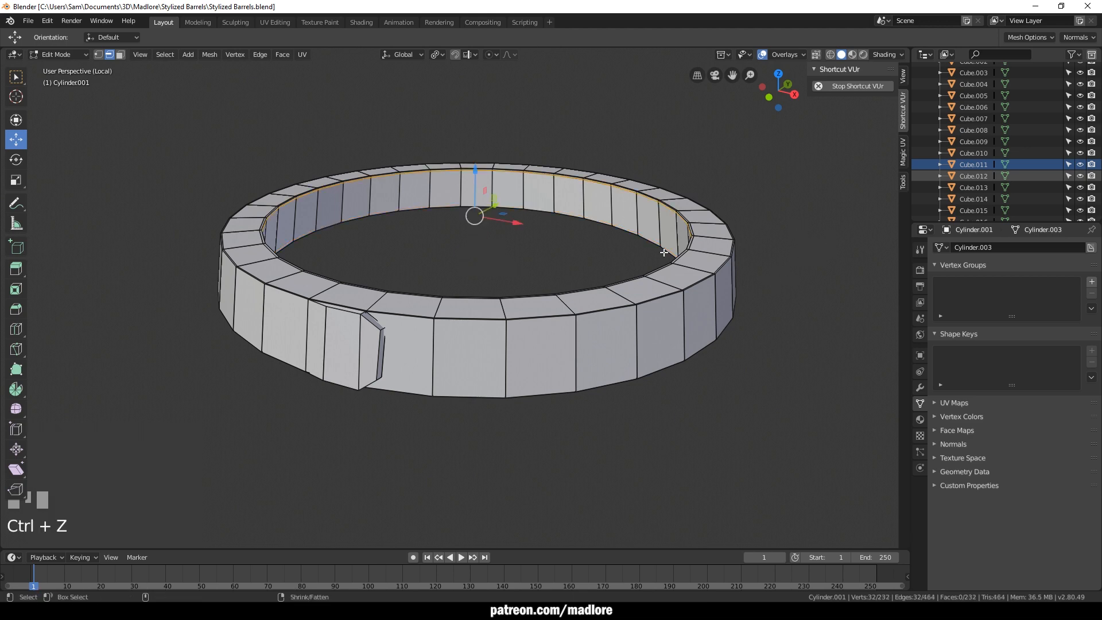
# Add support loops at the inner wall's lower edge (factor 0.898) and the outer wall's lower and upper edges (0.940 and -0.939)
pyautogui.hotkey('ctrl', 'r')
pyautogui.click(650, 221)
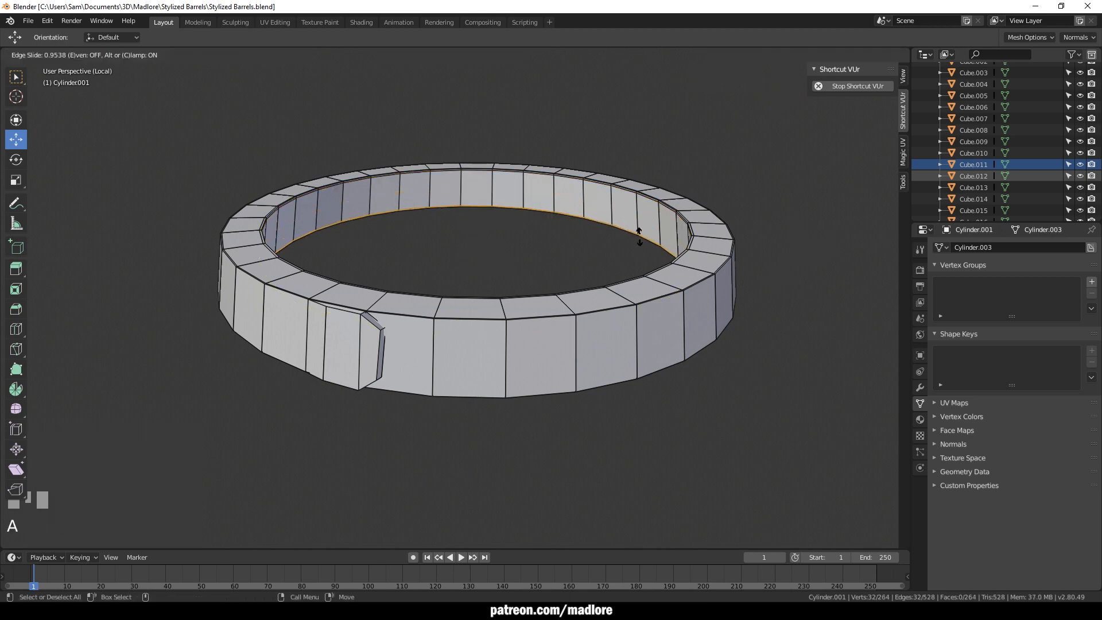
pyautogui.click(647, 234)
pyautogui.hotkey('ctrl', 'r')
pyautogui.click(646, 360)
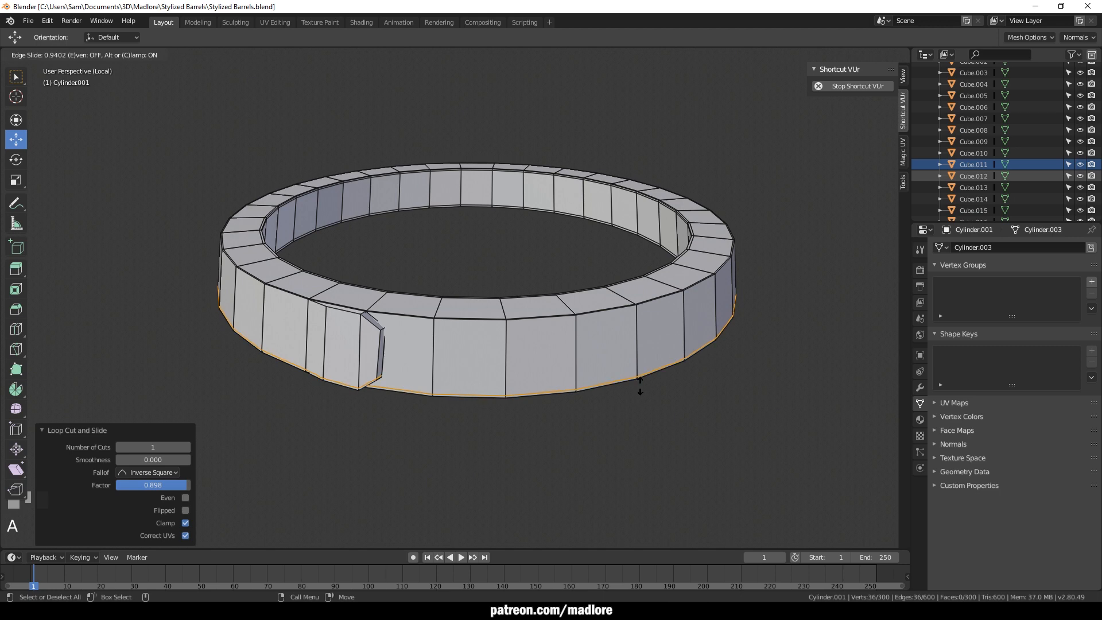
pyautogui.click(640, 385)
pyautogui.hotkey('ctrl', 'r')
pyautogui.click(503, 341)
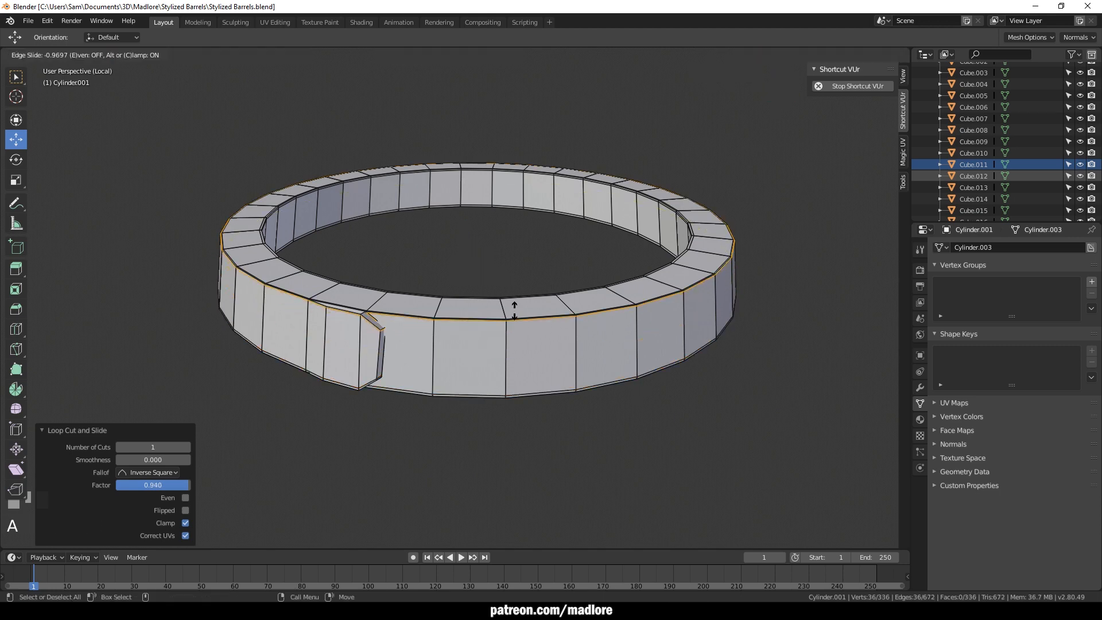
pyautogui.click(514, 312)
# Add support loops near the outer and inner edges of the hoop's underside, with slide factors -0.902 and 0.896
pyautogui.keyDown('alt'); pyautogui.moveTo(587, 484); pyautogui.dragTo(581, 411); pyautogui.keyUp('alt')
pyautogui.hotkey('ctrl', 'r')
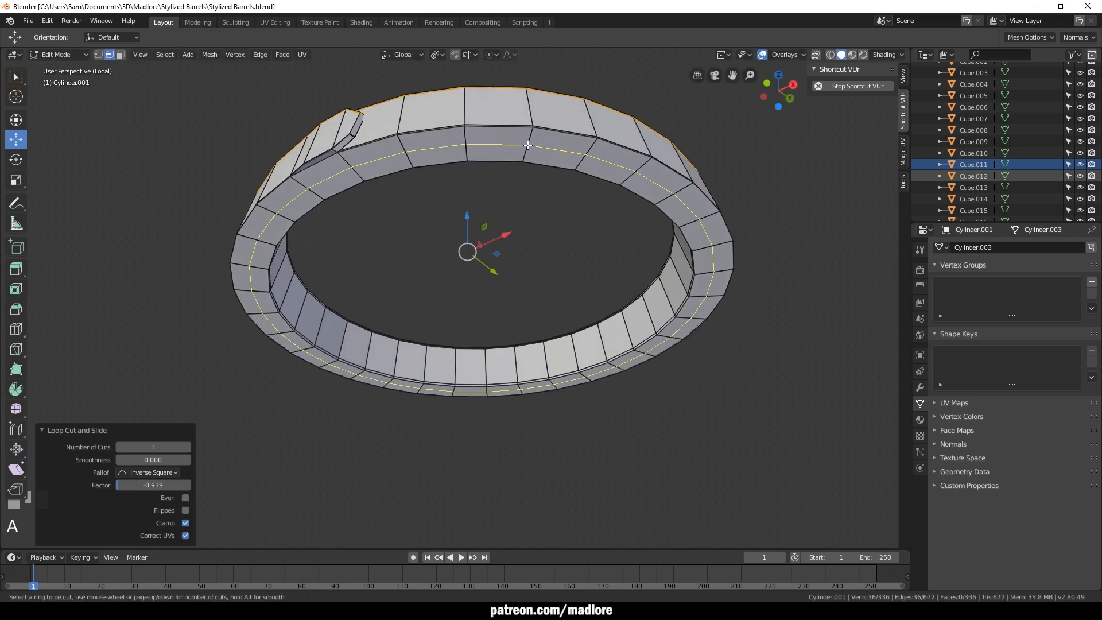
pyautogui.click(530, 145)
pyautogui.click(536, 129)
pyautogui.hotkey('ctrl', 'r')
pyautogui.click(525, 152)
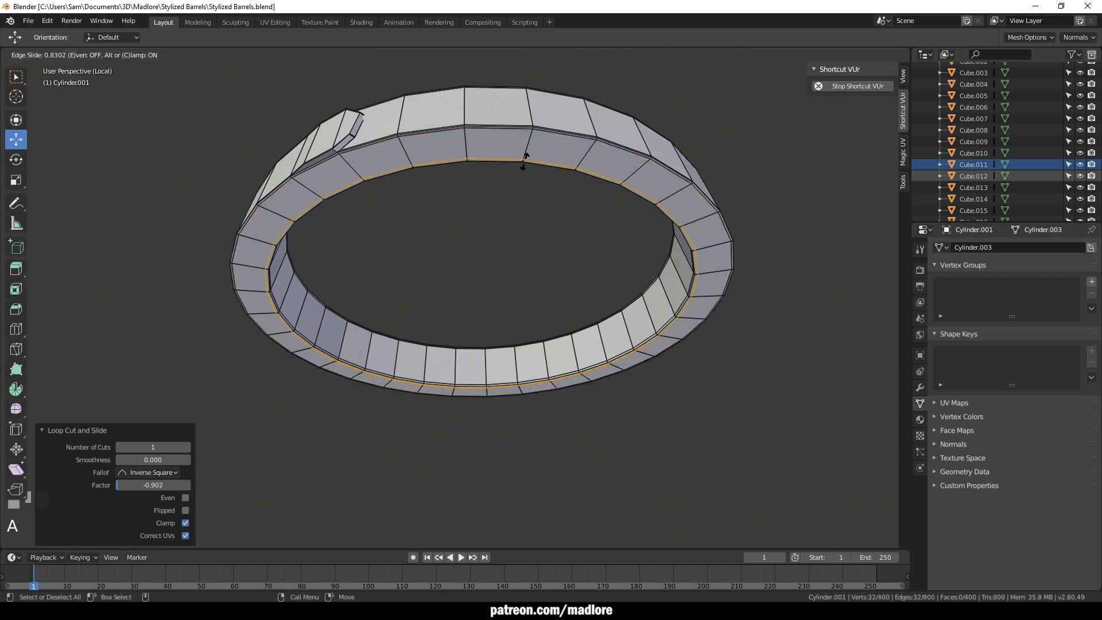
pyautogui.click(525, 164)
# Add two support loops across the end face of the hoop's overlapping tab, then leave the isolated view and Edit Mode
pyautogui.keyDown('alt'); pyautogui.moveTo(579, 333); pyautogui.dragTo(608, 417); pyautogui.keyUp('alt')
pyautogui.hotkey('ctrl', 'r')
pyautogui.click(434, 324)
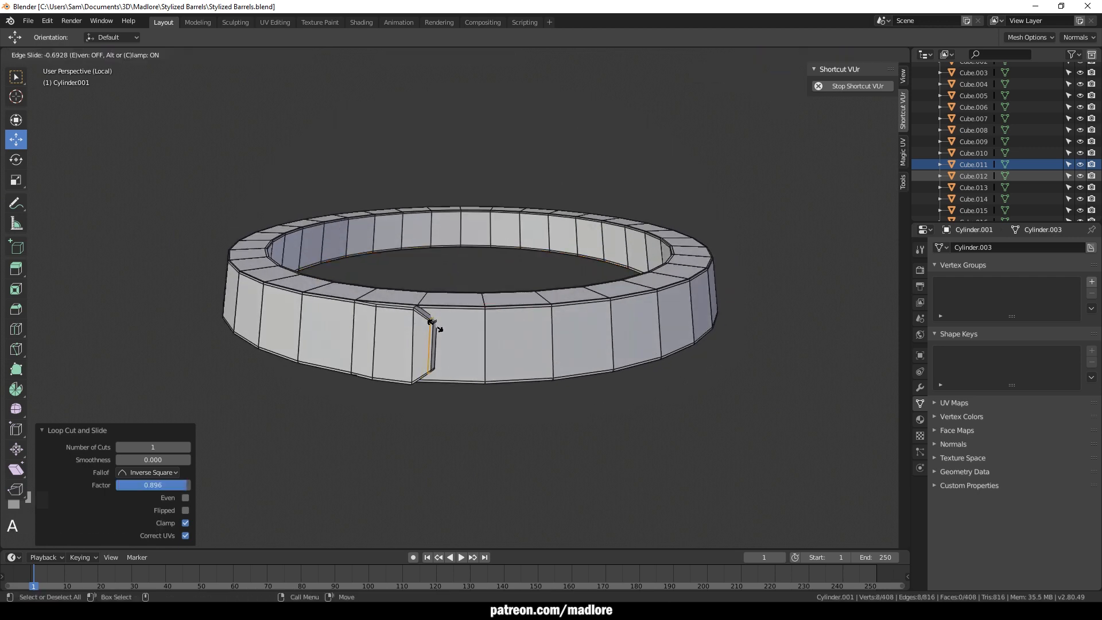
pyautogui.click(435, 327)
pyautogui.hotkey('ctrl', 'r')
pyautogui.click(424, 315)
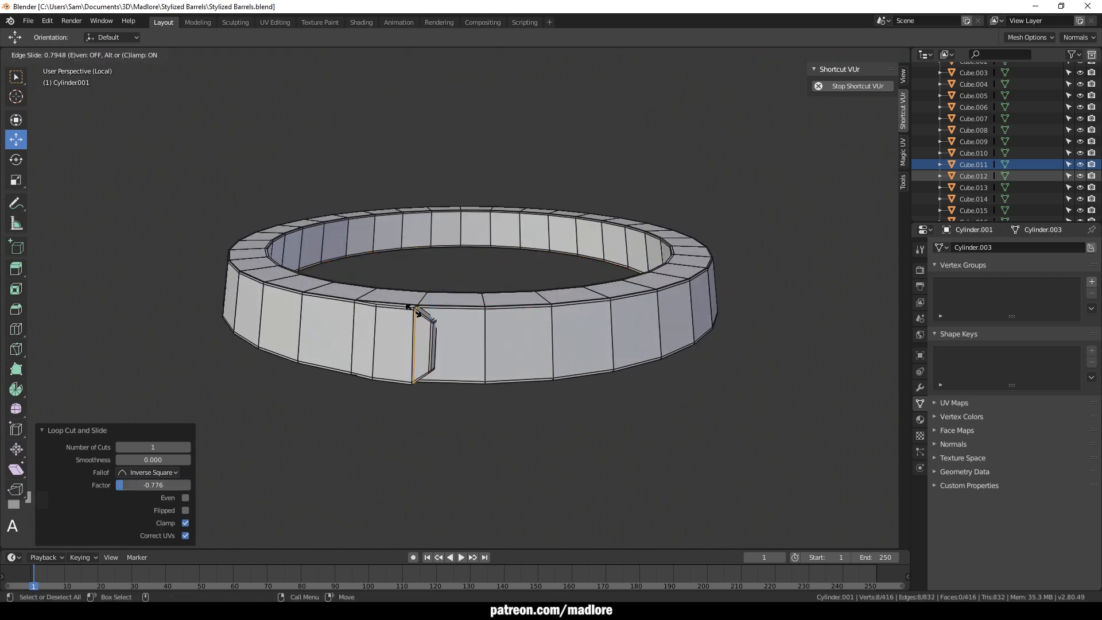
pyautogui.click(418, 312)
pyautogui.hotkey('alt', 'z')
pyautogui.scroll(-3, 603, 448)
pyautogui.press('Tab')
# Duplicate the wide upper hoop and move the copy down about 2.36 m along Z to the barrel's bottom hoop
pyautogui.click(612, 454)
pyautogui.keyDown('alt'); pyautogui.moveTo(613, 454); pyautogui.dragTo(702, 250); pyautogui.keyUp('alt')
pyautogui.scroll(-1, 620, 396)
pyautogui.click(484, 238)
pyautogui.hotkey('ctrl', 'd')
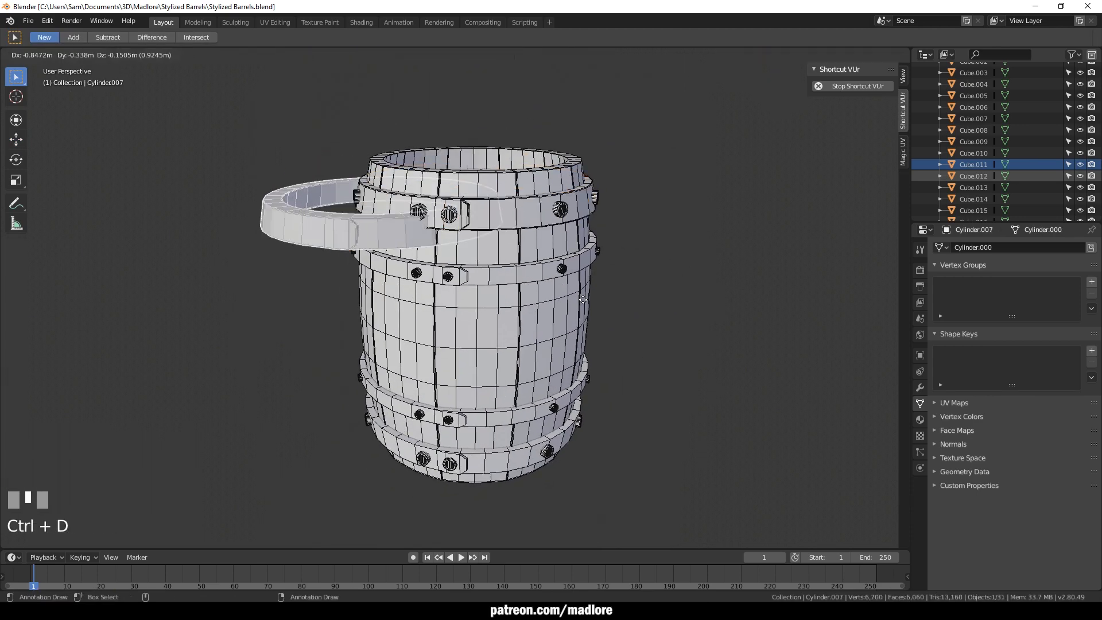
pyautogui.press('z')
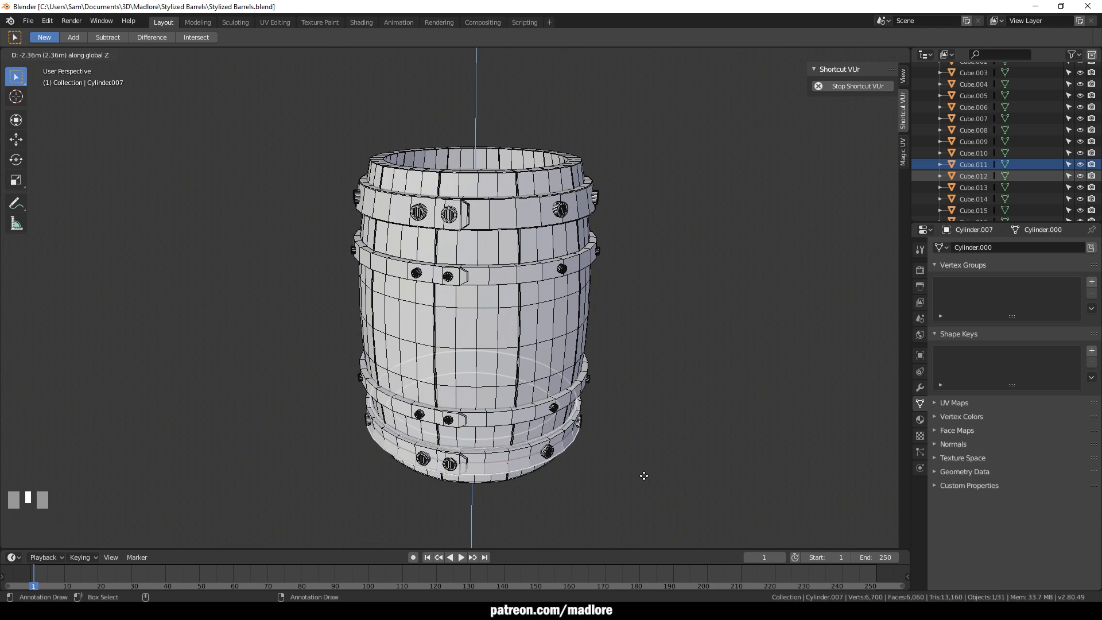
pyautogui.click(643, 479)
# Rotate the duplicated hoop about the Y axis so it sits upside down around the barrel's base
pyautogui.press('e')
pyautogui.keyDown('ctrl'); pyautogui.moveTo(495, 378); pyautogui.dragTo(684, 78); pyautogui.keyUp('ctrl')
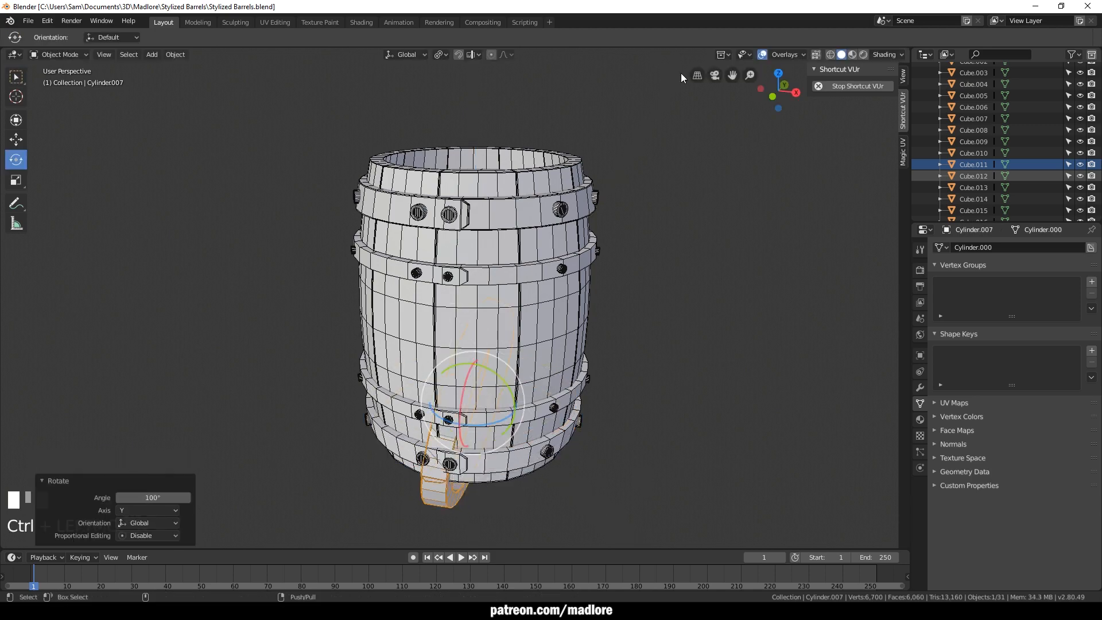
pyautogui.keyDown('ctrl'); pyautogui.moveTo(495, 377); pyautogui.dragTo(532, 444); pyautogui.keyUp('ctrl')
pyautogui.scroll(3, 533, 436)
pyautogui.keyDown('alt'); pyautogui.moveTo(533, 404); pyautogui.dragTo(513, 335, button='middle'); pyautogui.keyUp('alt')
pyautogui.keyDown('alt'); pyautogui.moveTo(512, 335); pyautogui.dragTo(513, 329); pyautogui.keyUp('alt')
pyautogui.hotkey('ctrl', 'z')
pyautogui.keyDown('alt'); pyautogui.moveTo(662, 384); pyautogui.dragTo(666, 374); pyautogui.keyUp('alt')
# Fine-tune the duplicated hoop's position and delete the original bottom hoop it replaces
pyautogui.press('w')
pyautogui.moveTo(476, 274); pyautogui.dragTo(476, 276)
pyautogui.click(485, 369)
pyautogui.press('Delete')
# Isolate the narrow upper hoop and add support loops near the inner and outer edges of its top face
pyautogui.scroll(2, 542, 291)
pyautogui.scroll(-4, 537, 258)
pyautogui.keyDown('alt'); pyautogui.moveTo(489, 131); pyautogui.dragTo(505, 230, button='middle'); pyautogui.keyUp('alt')
pyautogui.click(516, 188)
pyautogui.scroll(2, 507, 252)
pyautogui.press('KP_Divide')
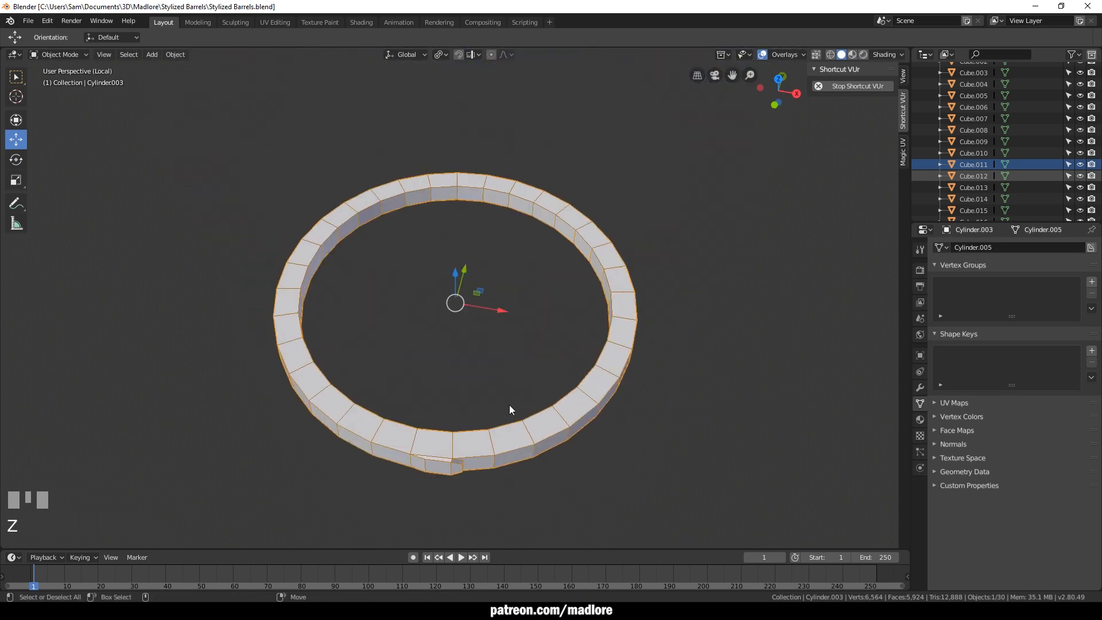
pyautogui.press('a')
pyautogui.press('2')
pyautogui.press('a')
pyautogui.click(524, 426)
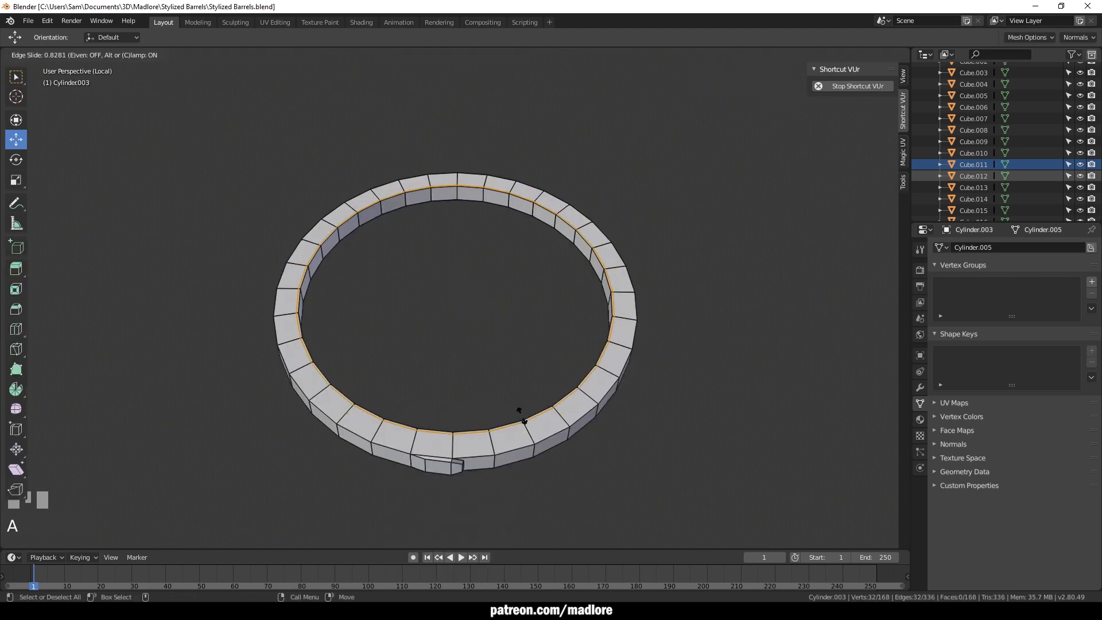
pyautogui.click(524, 420)
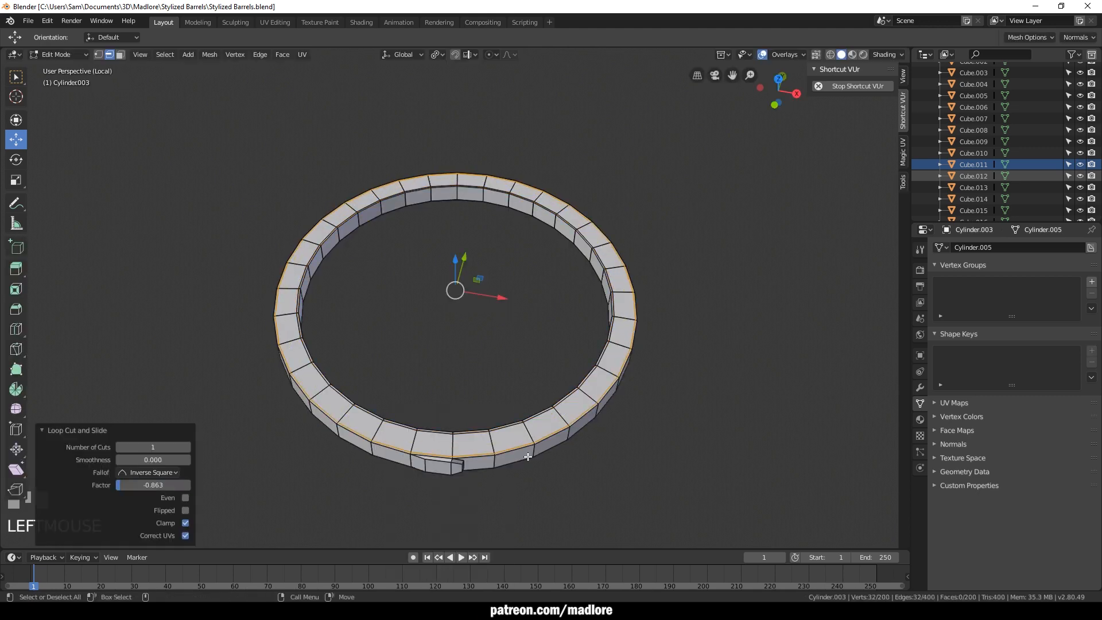
# Add support loops near the top and bottom edges of the narrow upper hoop's outer face
pyautogui.keyDown('alt'); pyautogui.moveTo(529, 436); pyautogui.dragTo(548, 405); pyautogui.keyUp('alt')
pyautogui.scroll(2, 548, 404)
pyautogui.press('g')
pyautogui.press('g')
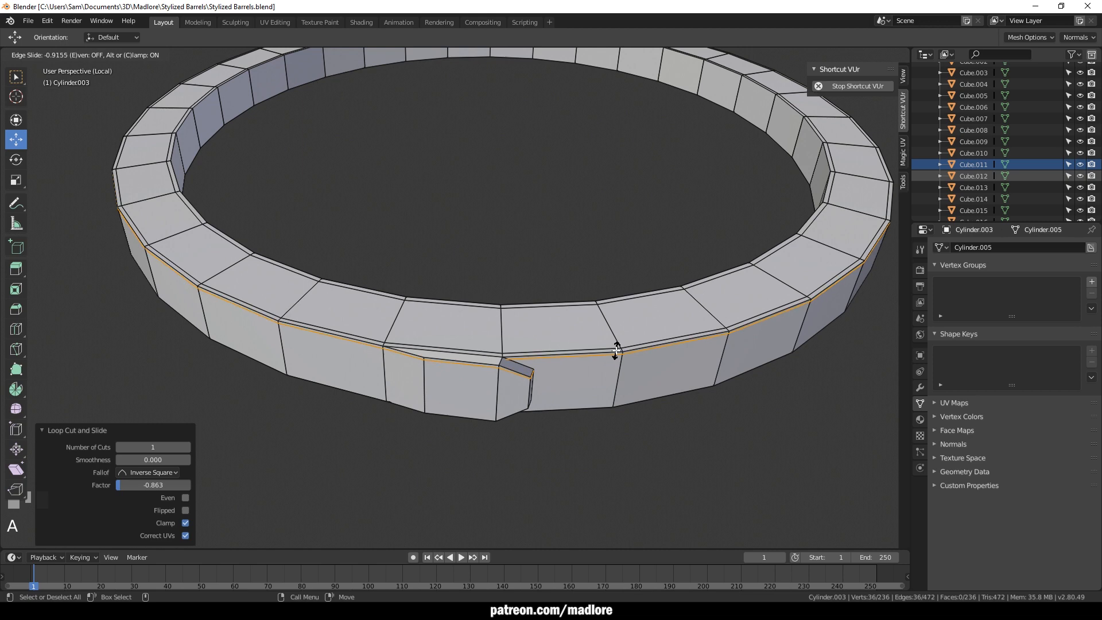
pyautogui.click(616, 352)
pyautogui.keyDown('alt'); pyautogui.moveTo(623, 366); pyautogui.dragTo(629, 317); pyautogui.keyUp('alt')
pyautogui.press('a')
pyautogui.click(621, 171)
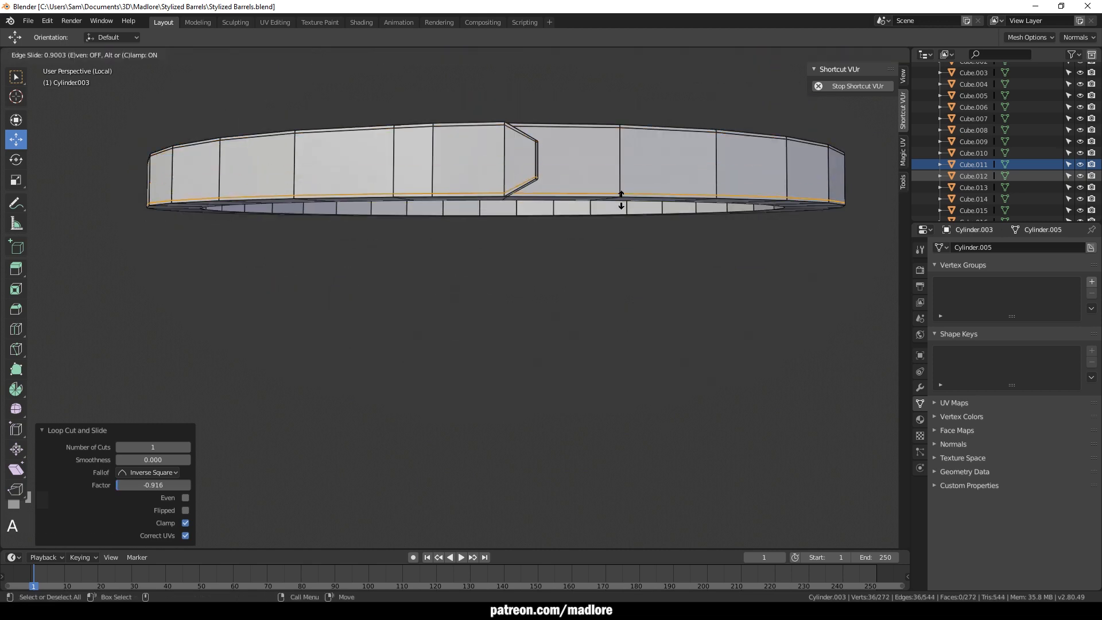
pyautogui.click(621, 200)
# Add support loops near the outer and inner edges of the narrow upper hoop's underside
pyautogui.keyDown('alt'); pyautogui.moveTo(613, 275); pyautogui.dragTo(608, 244); pyautogui.keyUp('alt')
pyautogui.press('a')
pyautogui.click(603, 169)
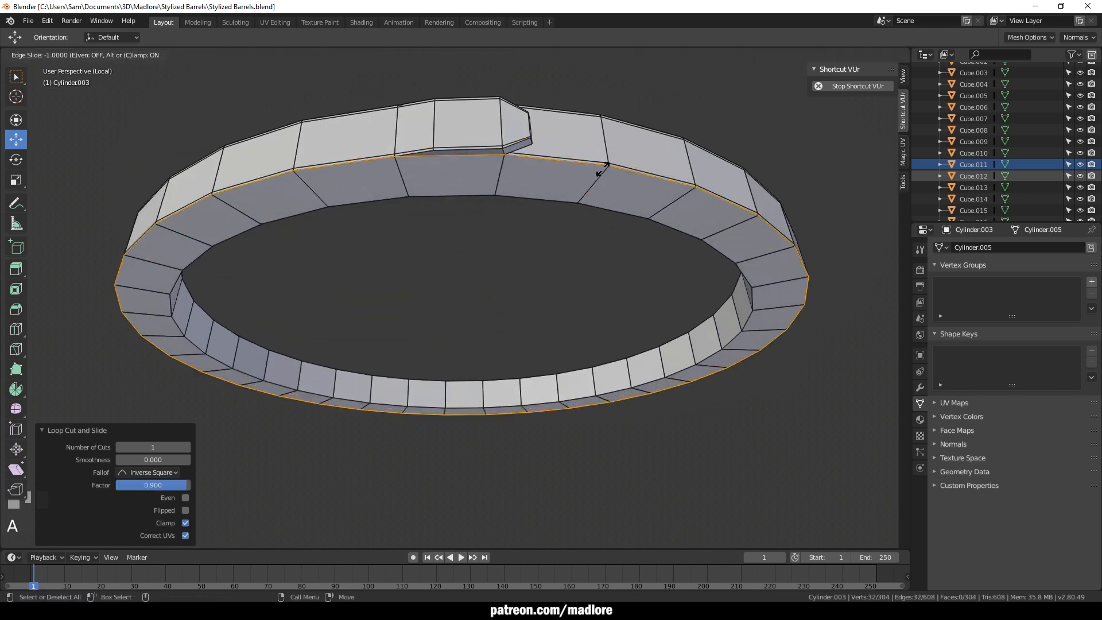
pyautogui.click(595, 173)
pyautogui.hotkey('ctrl', 'r')
pyautogui.click(591, 184)
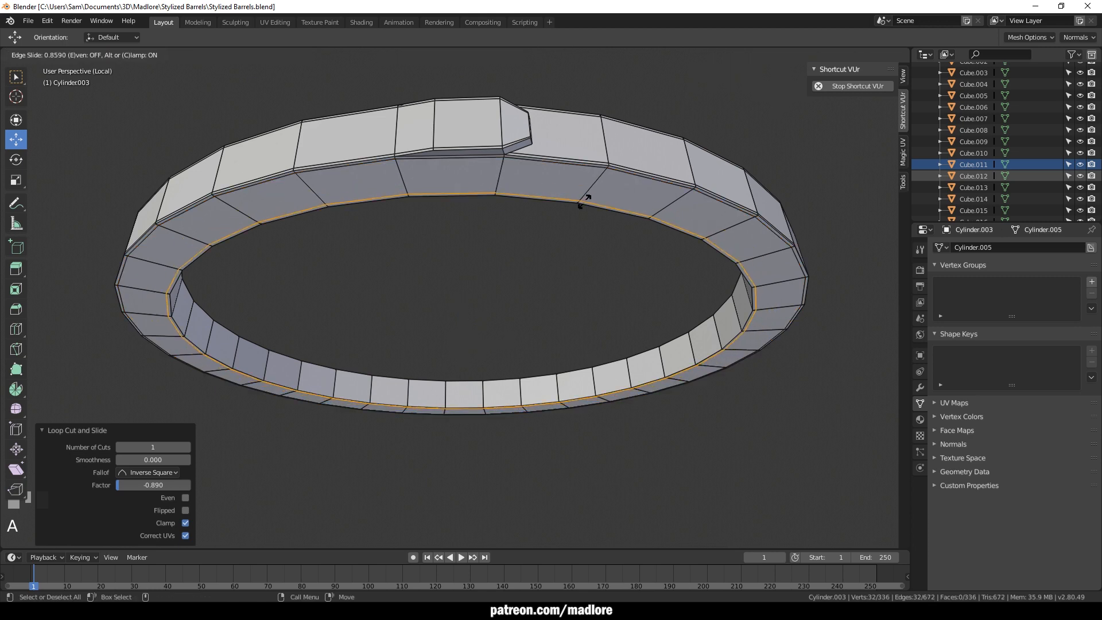
pyautogui.click(585, 201)
# Add support loops near both edges of the narrow upper hoop's inner face
pyautogui.hotkey('ctrl', 'r')
pyautogui.click(591, 374)
pyautogui.click(594, 355)
pyautogui.hotkey('ctrl', 'r')
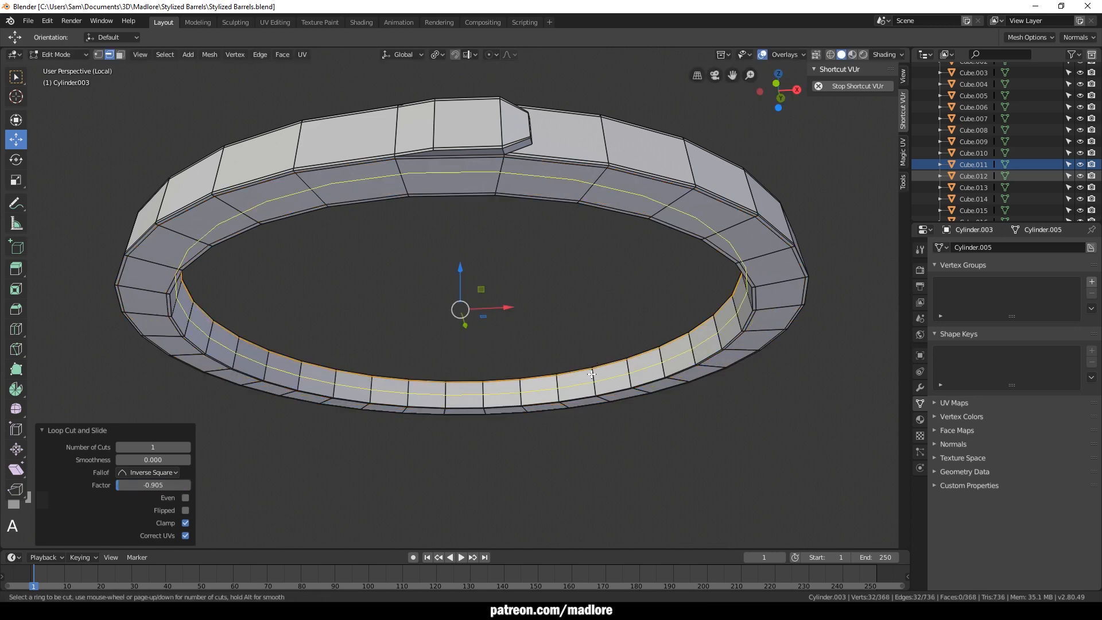
pyautogui.click(594, 376)
pyautogui.click(595, 386)
# Exit isolation and add two vertical support loops at the narrow upper hoop's overlapping pointed end
pyautogui.hotkey('alt', 'z')
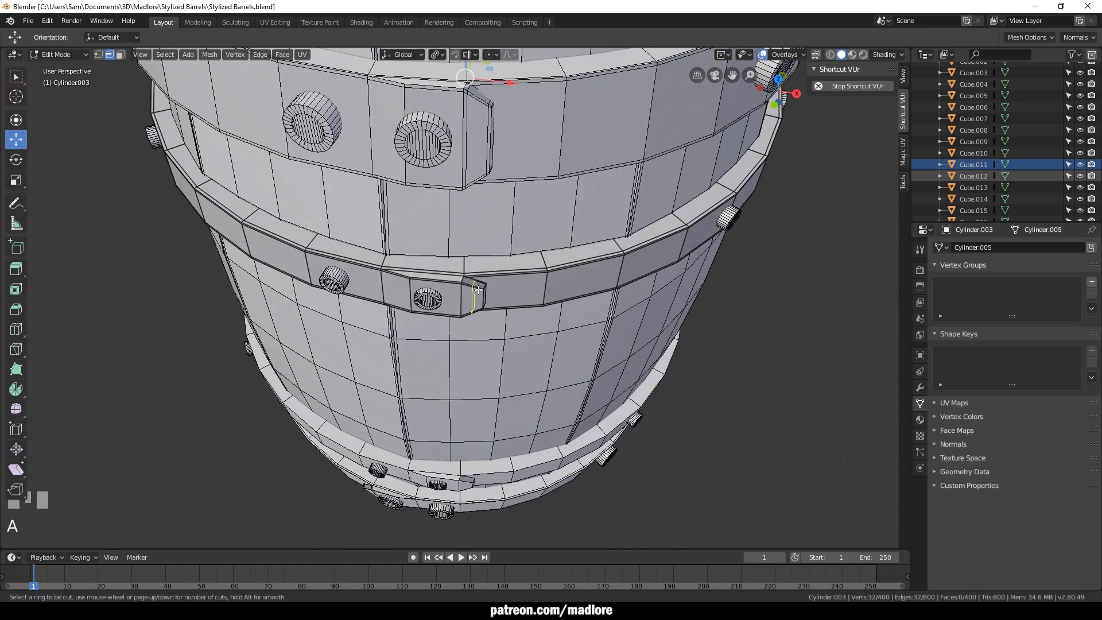
pyautogui.click(478, 290)
pyautogui.click(458, 282)
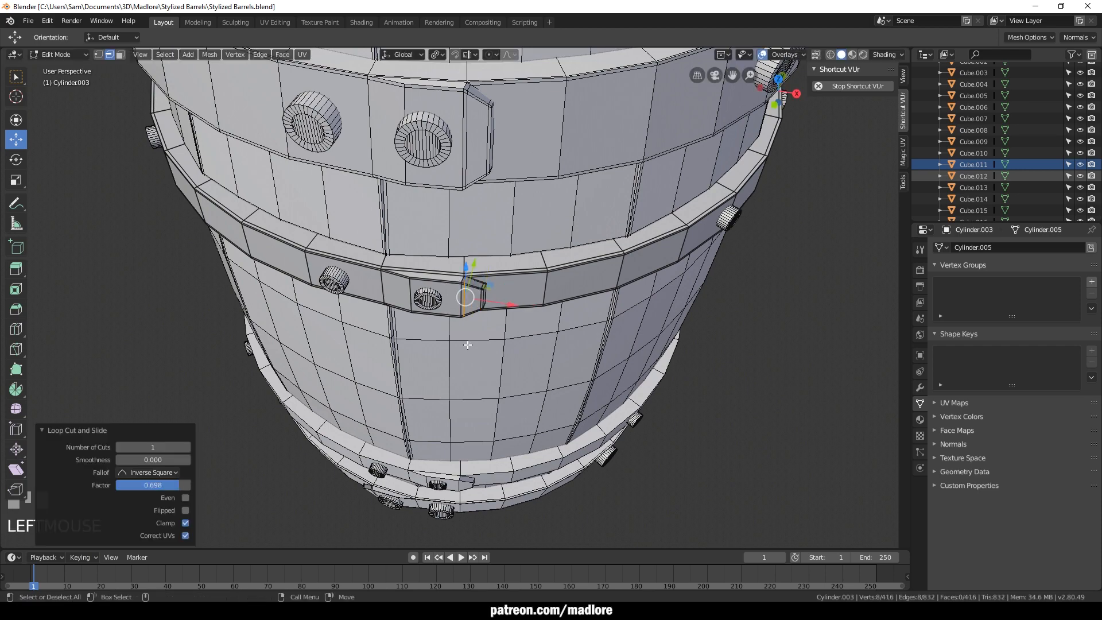
# Edit the narrow lower hoop and add support loops near the top and bottom edges of its outer face
pyautogui.keyDown('alt'); pyautogui.moveTo(516, 385); pyautogui.dragTo(536, 340); pyautogui.keyUp('alt')
pyautogui.scroll(-1, 537, 339)
pyautogui.press('Tab')
pyautogui.keyDown('alt'); pyautogui.moveTo(531, 408); pyautogui.dragTo(538, 386, button='middle'); pyautogui.keyUp('alt')
pyautogui.click(509, 418)
pyautogui.scroll(1, 510, 419)
pyautogui.scroll(1, 539, 385)
pyautogui.press('a')
pyautogui.press('2')
pyautogui.press('a')
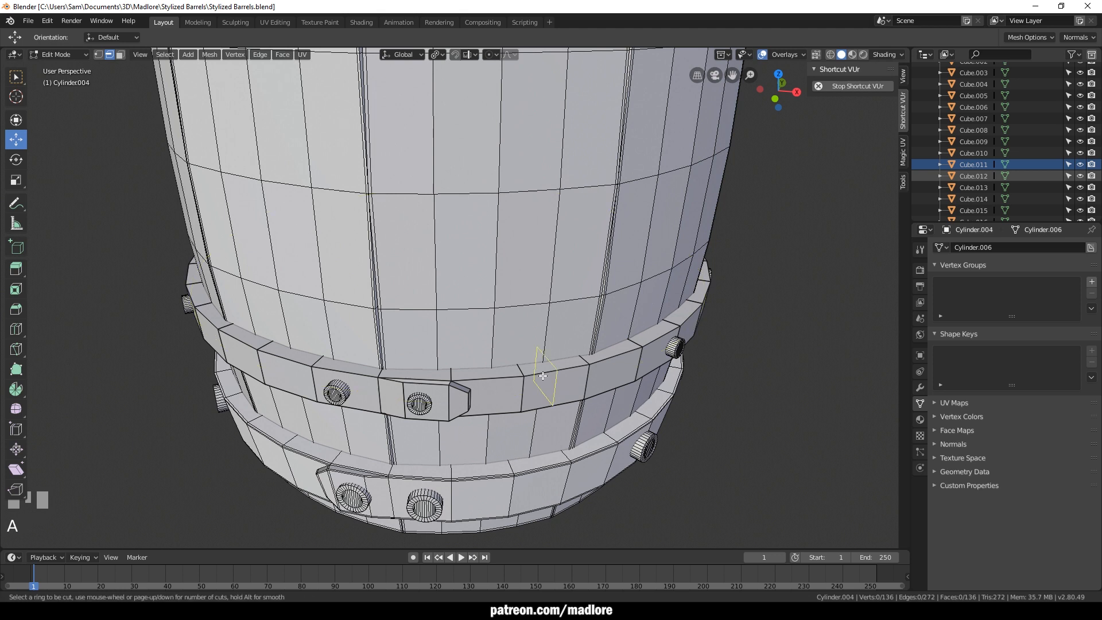
pyautogui.click(528, 385)
pyautogui.click(528, 368)
pyautogui.press('g')
pyautogui.press('g')
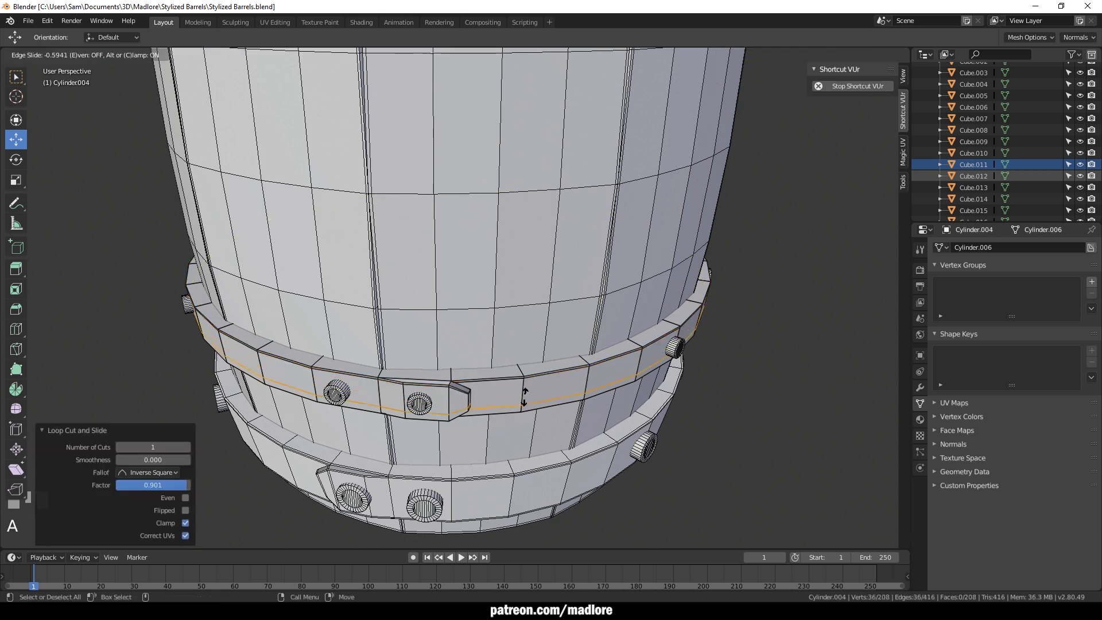
pyautogui.click(528, 402)
# Add two vertical support loops across the narrow lower hoop's overlapping end, at its tip and at its bend
pyautogui.press('a')
pyautogui.click(464, 393)
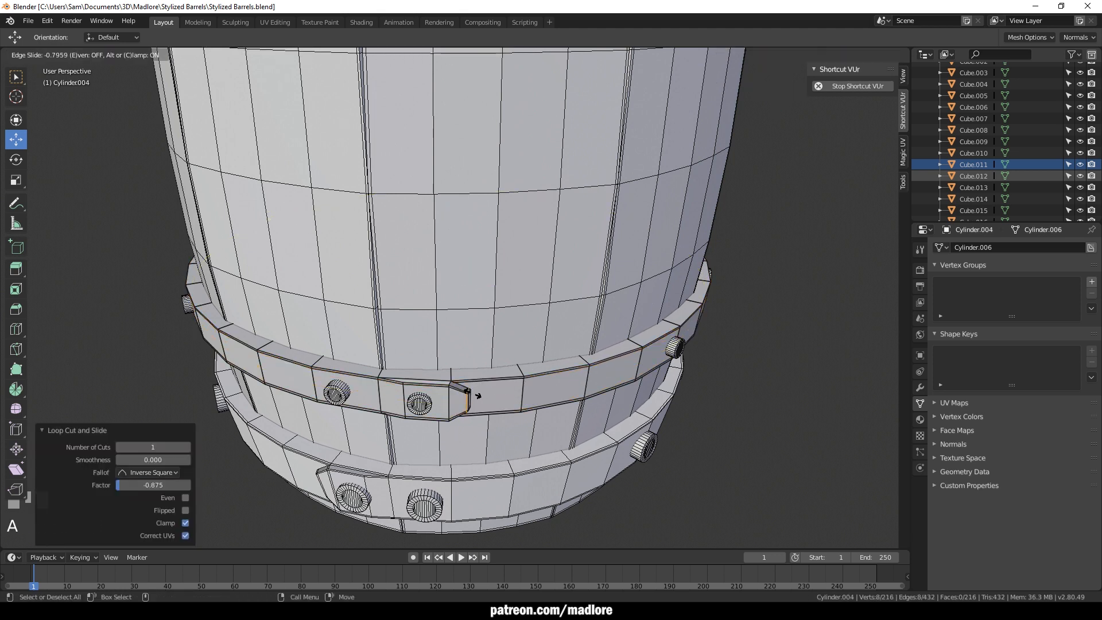
pyautogui.click(473, 394)
pyautogui.press('a')
pyautogui.click(455, 385)
pyautogui.click(451, 385)
# Isolate the narrow lower hoop and add support loops near the outer and inner edges of its top face
pyautogui.press('a')
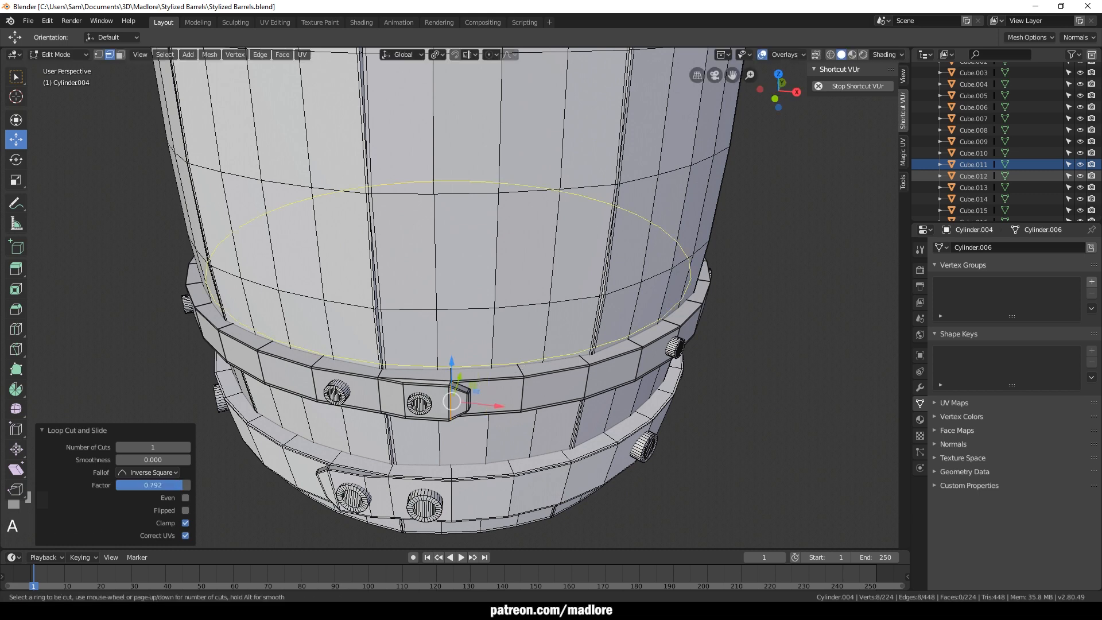
pyautogui.click(524, 372)
pyautogui.click(526, 378)
pyautogui.press('KP_Divide')
pyautogui.scroll(2, 515, 408)
pyautogui.press('a')
pyautogui.click(519, 414)
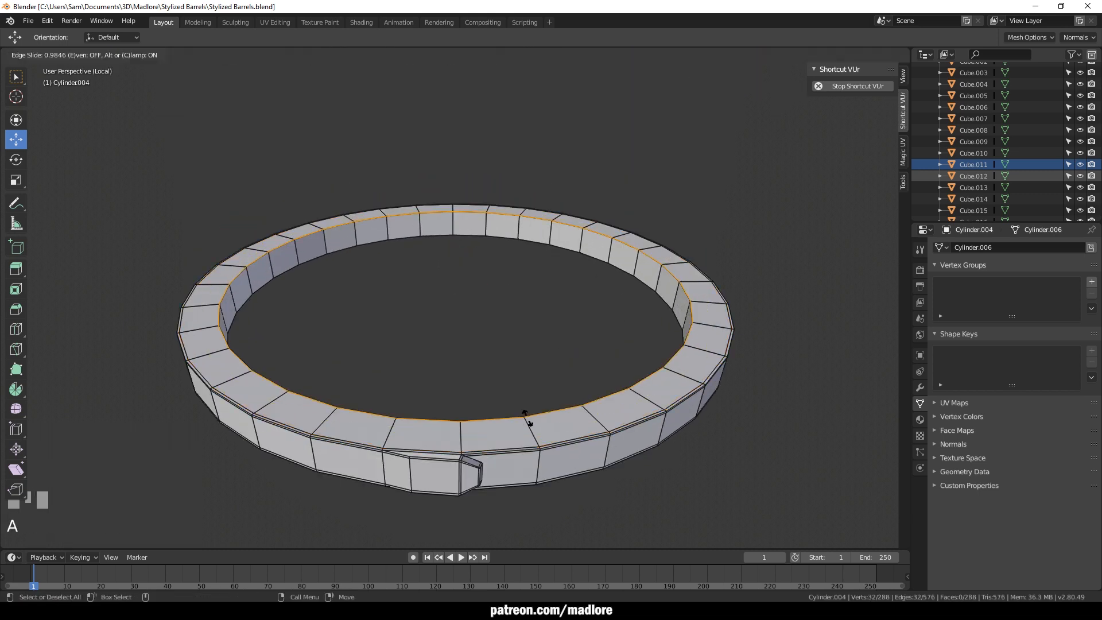
pyautogui.click(527, 419)
# Add support loops near the top and bottom edges of the narrow lower hoop's inner face
pyautogui.keyDown('alt'); pyautogui.moveTo(626, 261); pyautogui.dragTo(628, 265, button='middle'); pyautogui.keyUp('alt')
pyautogui.press('a')
pyautogui.click(637, 254)
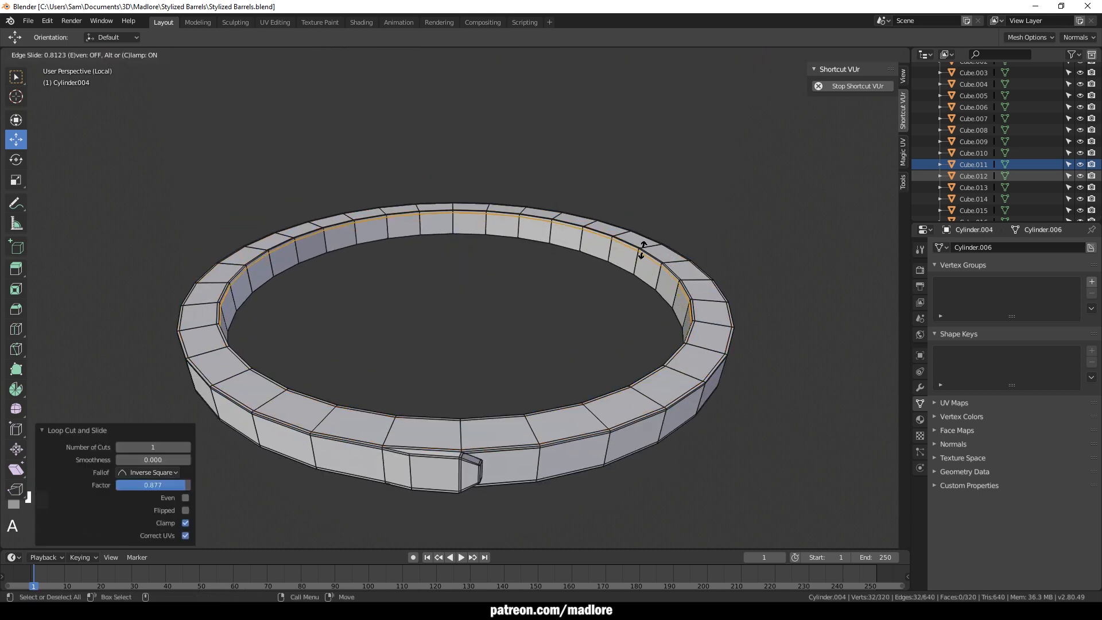
pyautogui.click(642, 251)
pyautogui.press('a')
pyautogui.click(637, 262)
pyautogui.click(635, 270)
# Add support loops near both edges of the narrow lower hoop's underside and exit isolation
pyautogui.keyDown('alt'); pyautogui.moveTo(589, 355); pyautogui.dragTo(597, 264, button='middle'); pyautogui.keyUp('alt')
pyautogui.press('a')
pyautogui.click(567, 183)
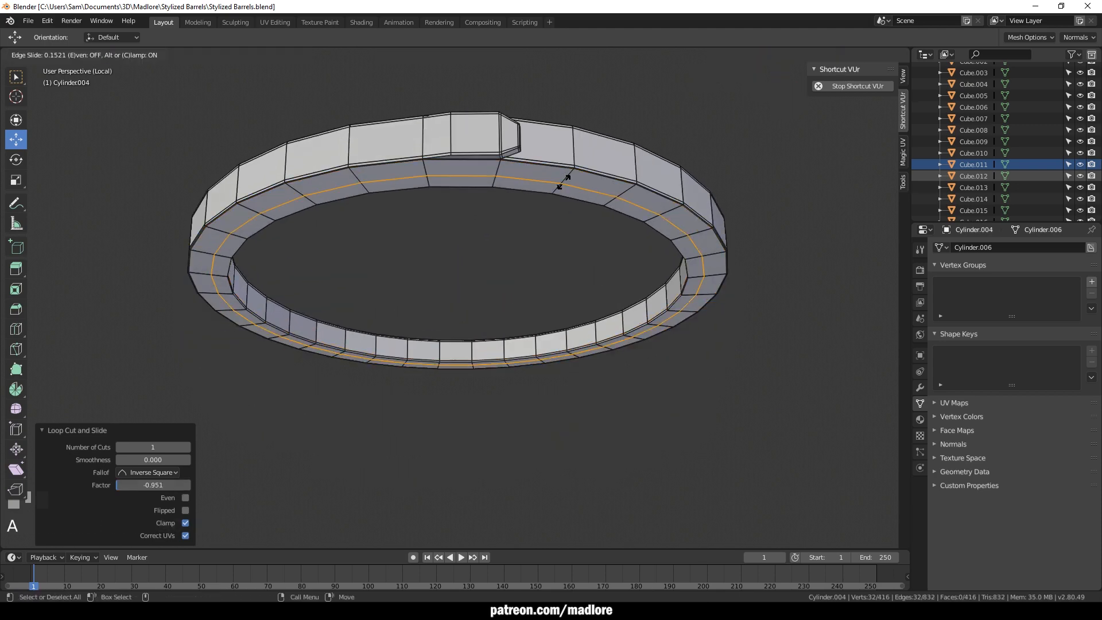
pyautogui.click(555, 206)
pyautogui.press('KP_Divide')
pyautogui.scroll(-1, 552, 313)
pyautogui.keyDown('alt'); pyautogui.moveTo(552, 312); pyautogui.dragTo(555, 352, button='middle'); pyautogui.keyUp('alt')
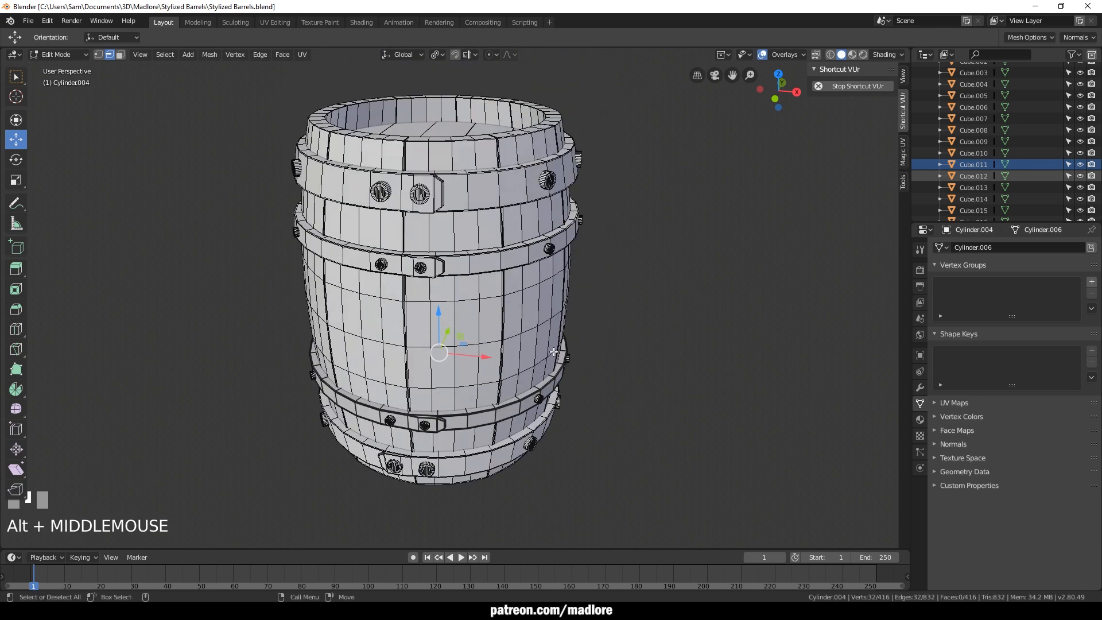
# Return to Object Mode and select all parts of the barrel
pyautogui.press('`')
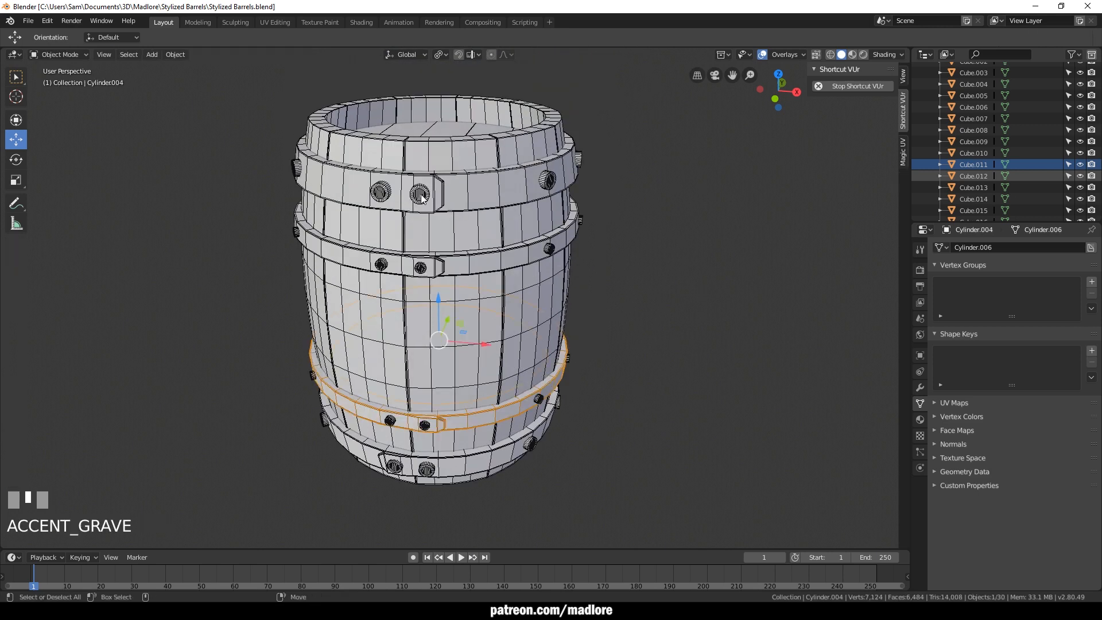
pyautogui.click(421, 198)
pyautogui.scroll(-2, 547, 332)
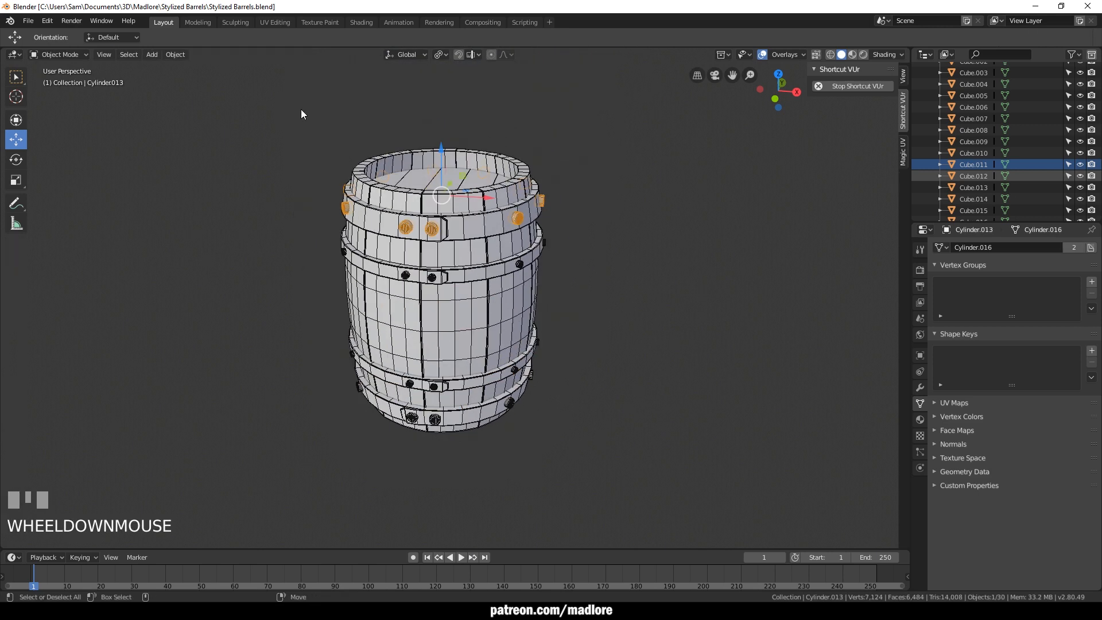
pyautogui.click(302, 113)
pyautogui.scroll(1, 447, 272)
pyautogui.keyDown('alt'); pyautogui.moveTo(450, 274); pyautogui.dragTo(477, 338); pyautogui.keyUp('alt')
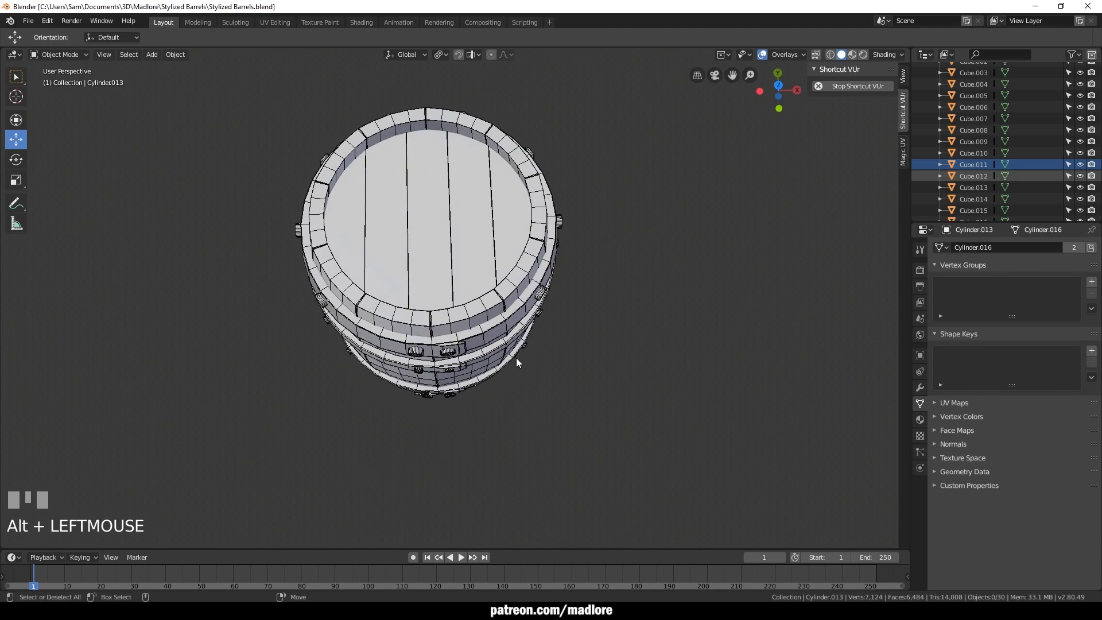
pyautogui.keyDown('alt'); pyautogui.moveTo(512, 463); pyautogui.dragTo(483, 408); pyautogui.keyUp('alt')
pyautogui.scroll(-1, 460, 362)
pyautogui.moveTo(339, 159); pyautogui.dragTo(550, 473)
pyautogui.click(28, 22)
pyautogui.moveTo(115, 244)
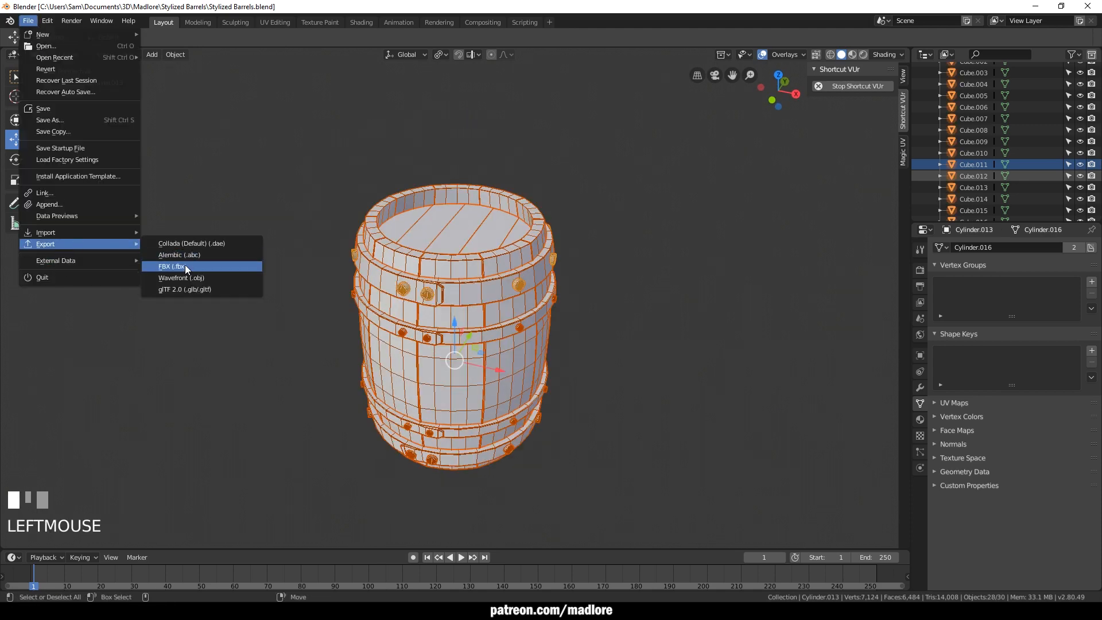
pyautogui.click(192, 270)
pyautogui.click(1080, 83)
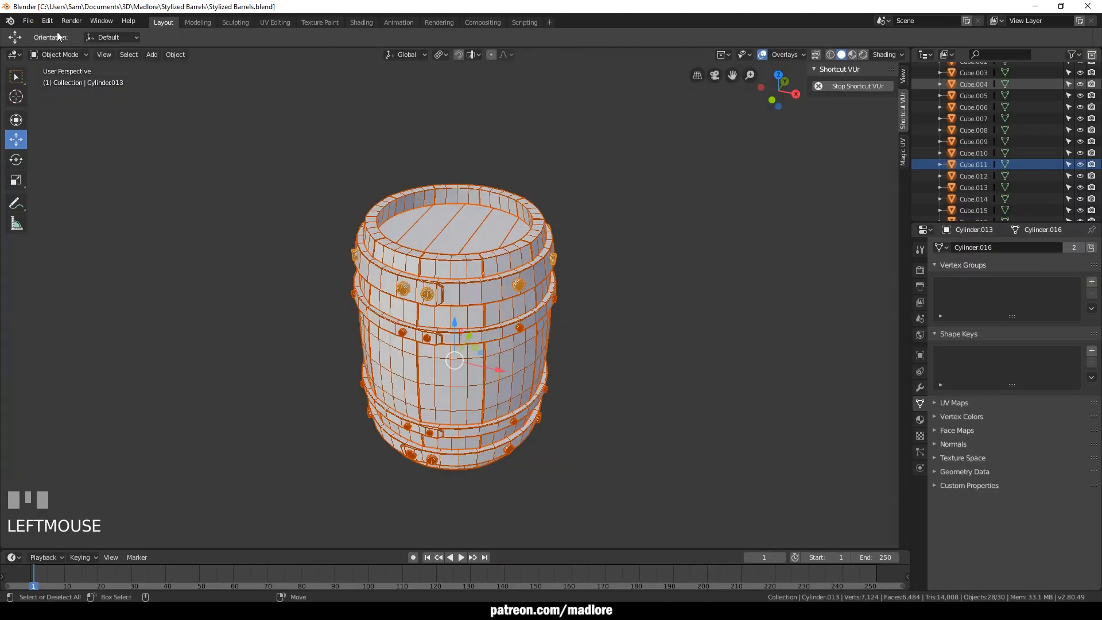
# Export only the selected barrel parts as a Wavefront OBJ, overwriting Stylized Barrels_low.obj
pyautogui.click(28, 22)
pyautogui.moveTo(68, 248)
pyautogui.click(177, 281)
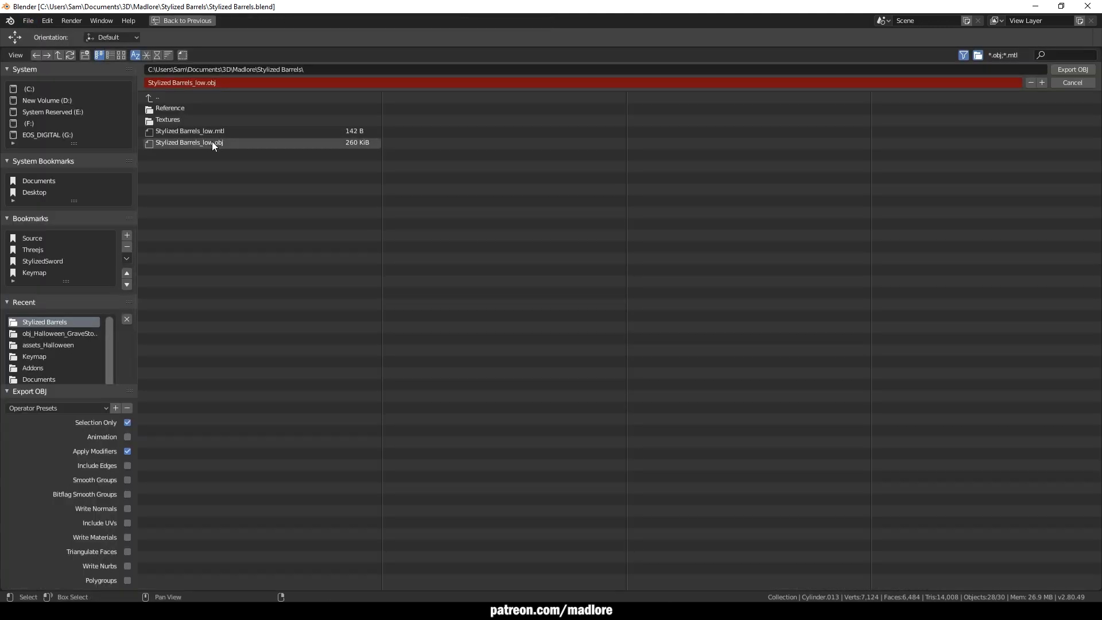
pyautogui.press('Escape')
pyautogui.click(247, 173)
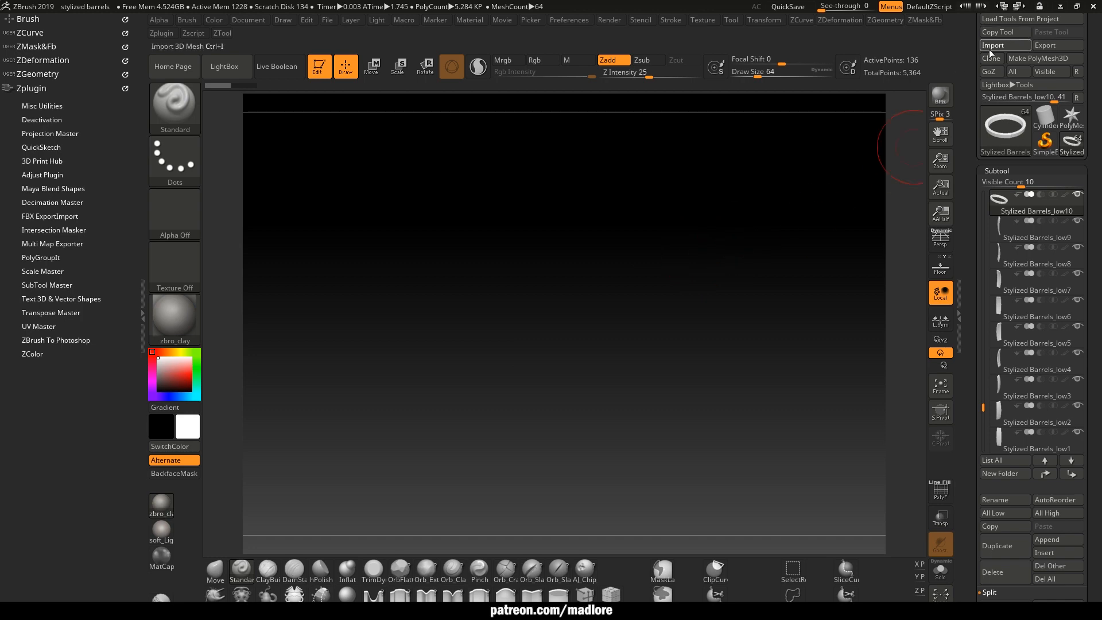
# Switch to ZBrush and import Stylized Barrels_low.obj into the current tool
pyautogui.click(989, 49)
pyautogui.doubleClick(208, 105)
pyautogui.click(860, 80)
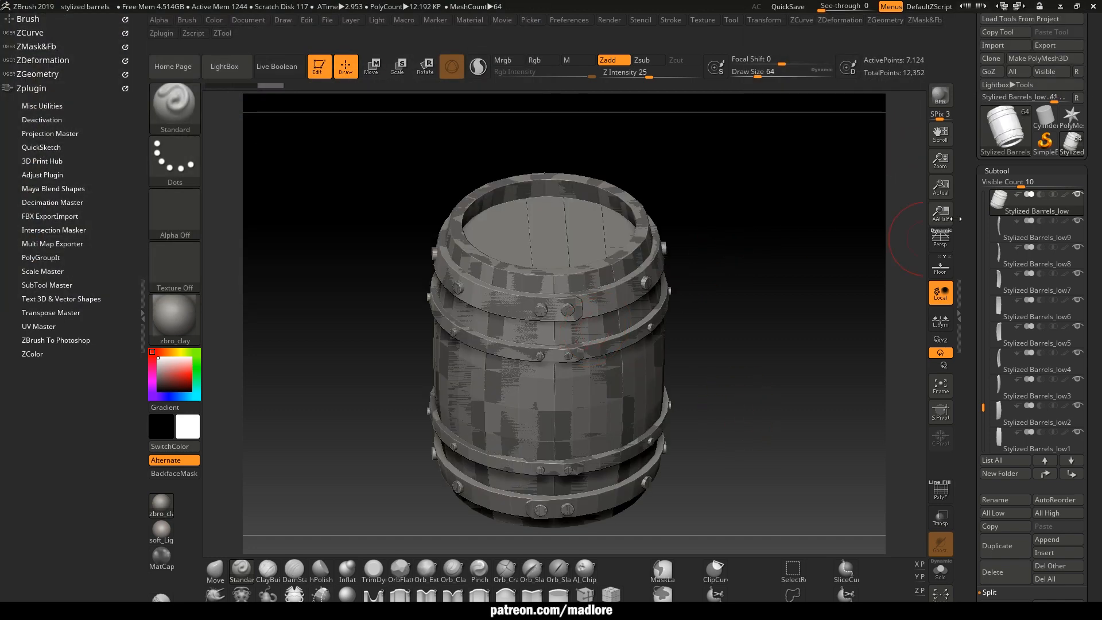
# Look through the subtool list and merge all visible subtools into a single tool
pyautogui.click(985, 198)
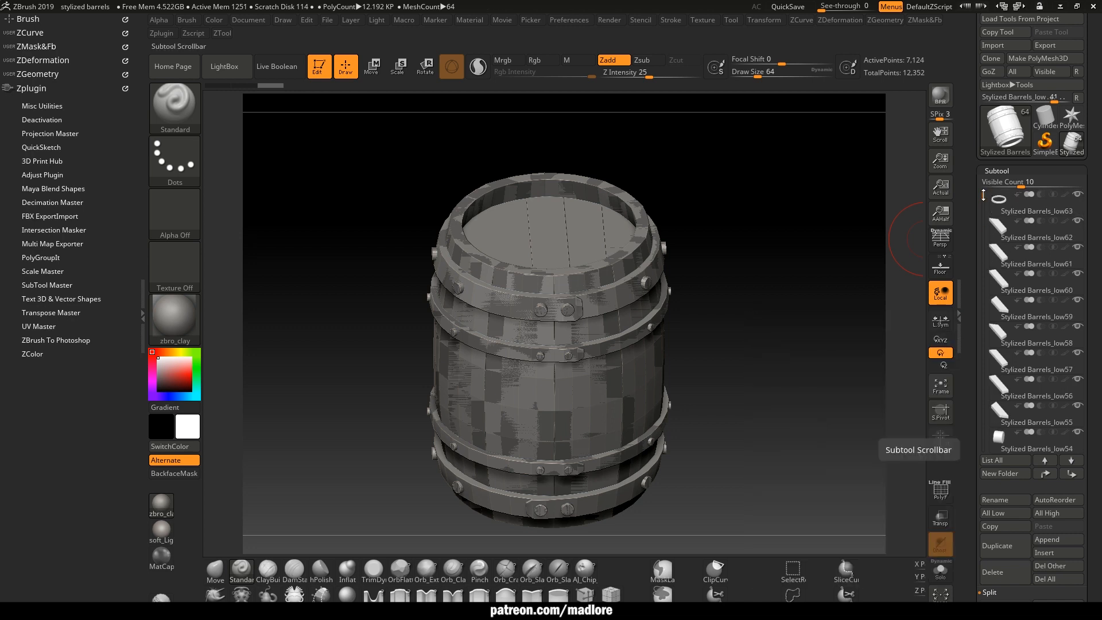
pyautogui.moveTo(983, 195); pyautogui.dragTo(984, 210)
pyautogui.moveTo(967, 457); pyautogui.dragTo(967, 378)
pyautogui.click(994, 597)
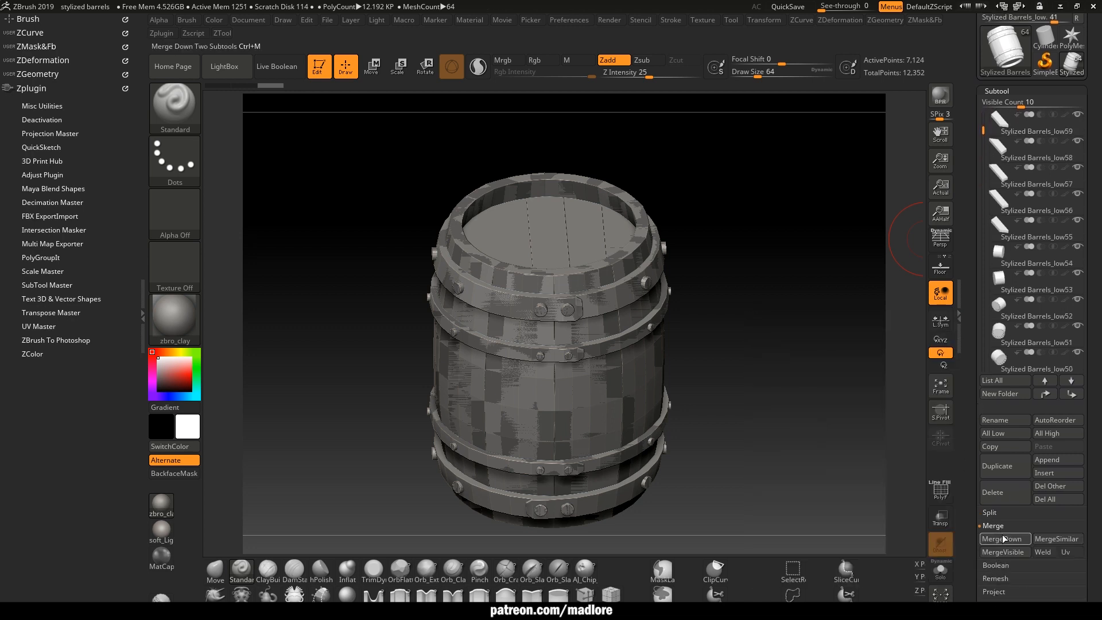
pyautogui.click(1004, 552)
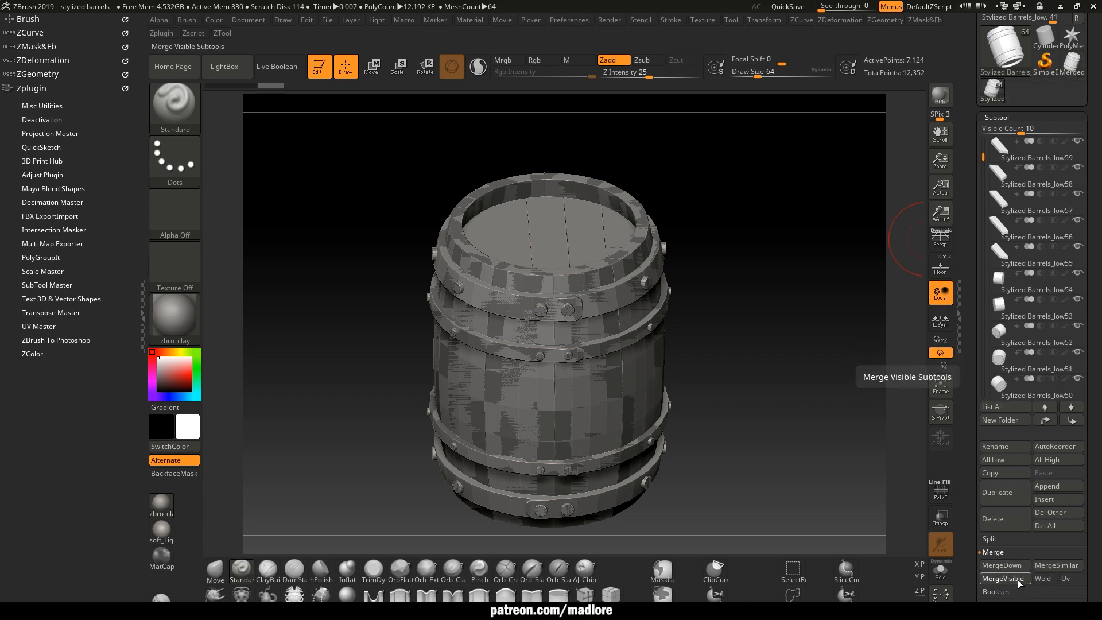
# Delete all subtools of the old barrel tool, and do the same for the merged barrel tool
pyautogui.click(1058, 526)
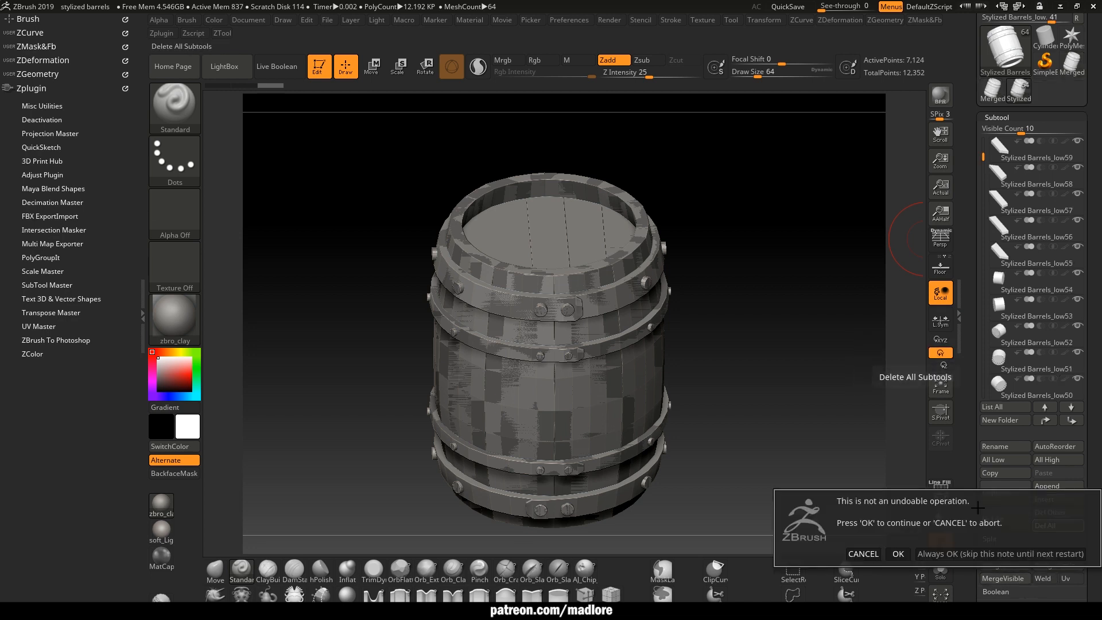
pyautogui.click(852, 549)
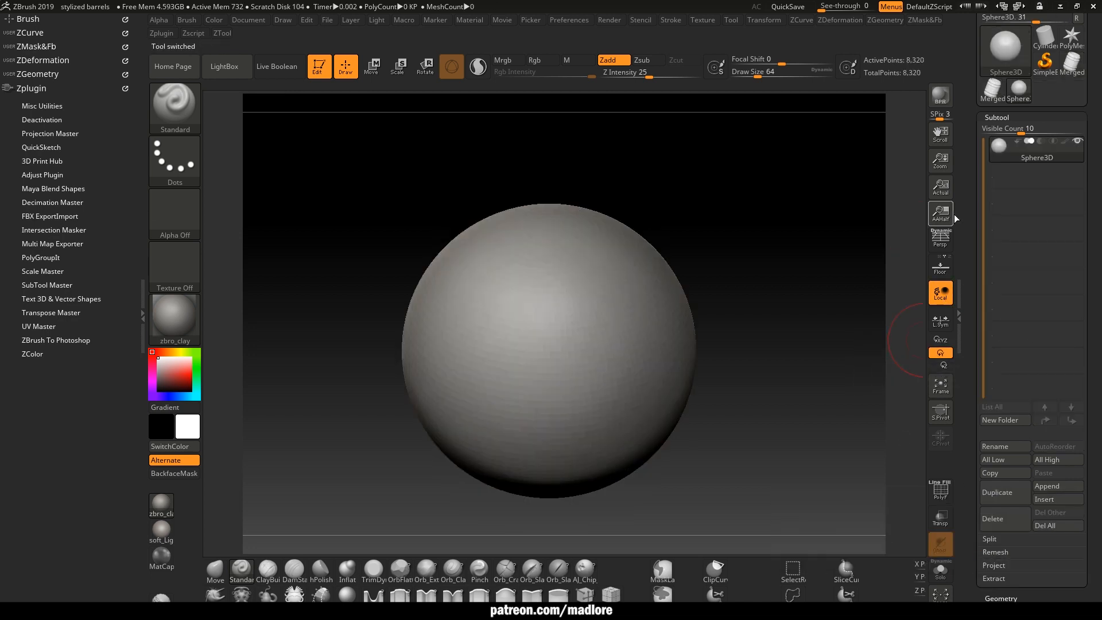
pyautogui.click(994, 90)
pyautogui.click(1059, 525)
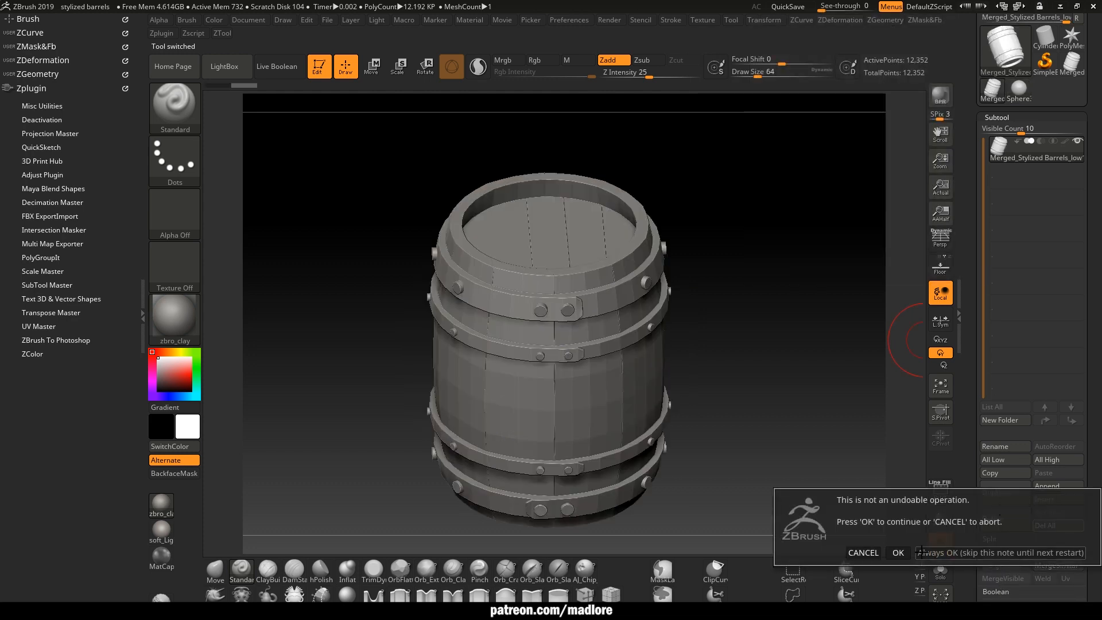
pyautogui.click(900, 550)
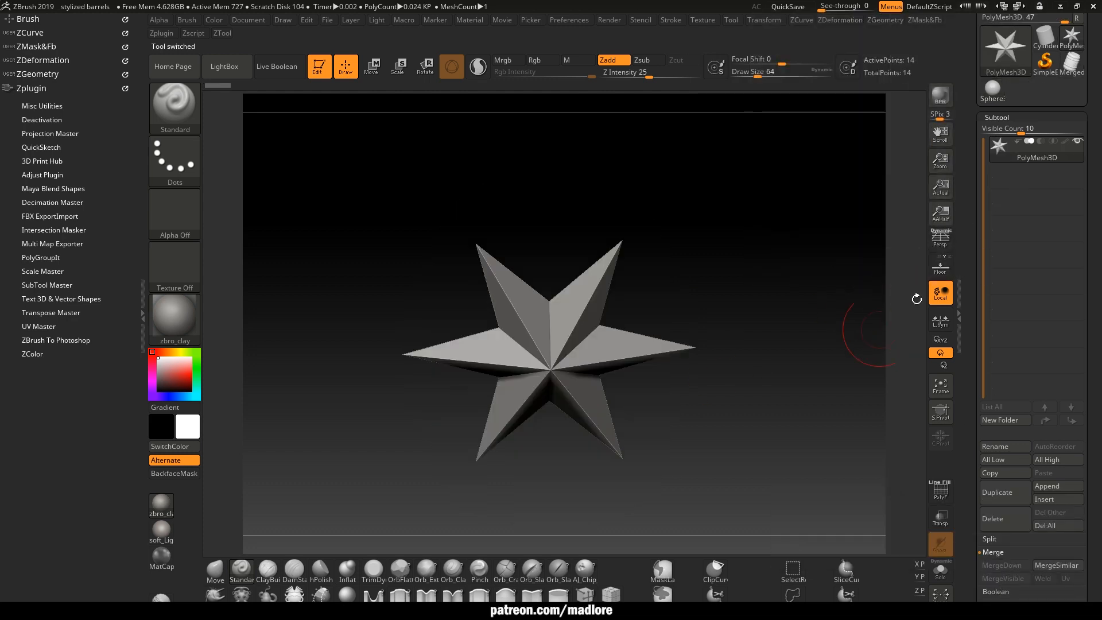
# Import Stylized Barrels_low.obj into the PolyMesh3D tool
pyautogui.moveTo(966, 45); pyautogui.dragTo(969, 114)
pyautogui.click(994, 42)
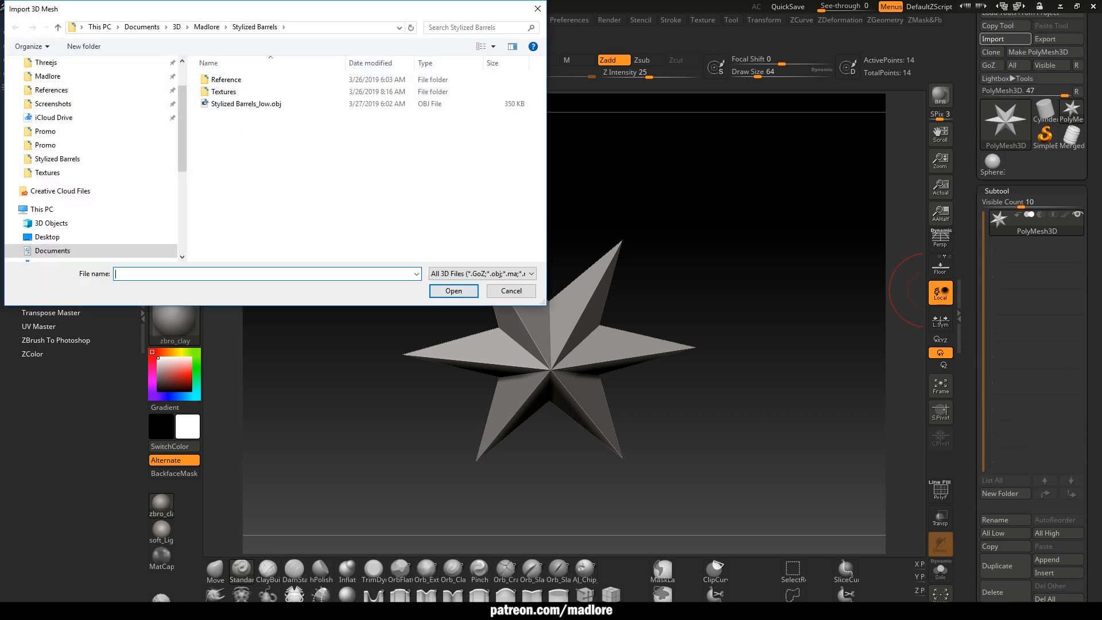
pyautogui.doubleClick(242, 105)
pyautogui.click(895, 70)
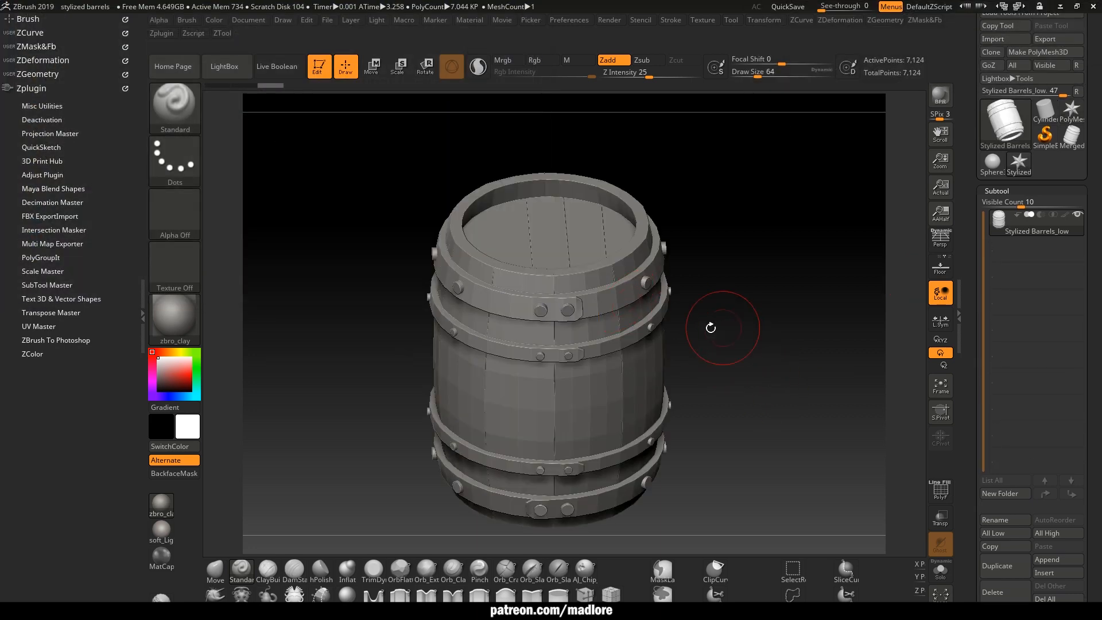